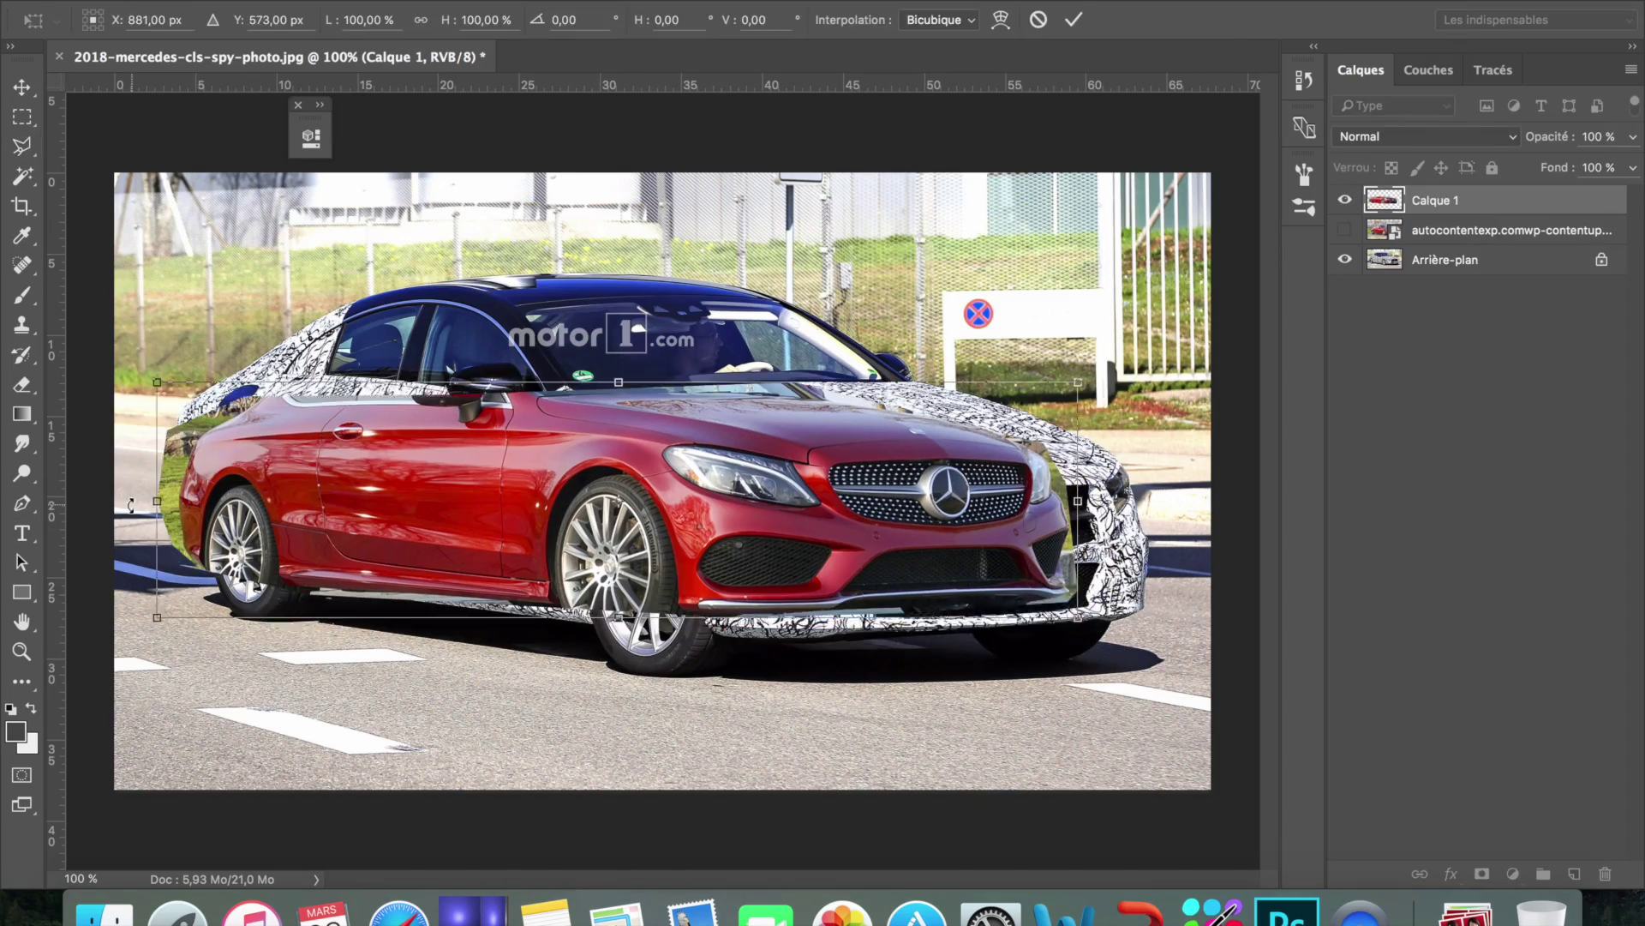
Scale and reshape the red car layer (Calque 1) to fit over the camouflaged CLS
key(ctrl+t)
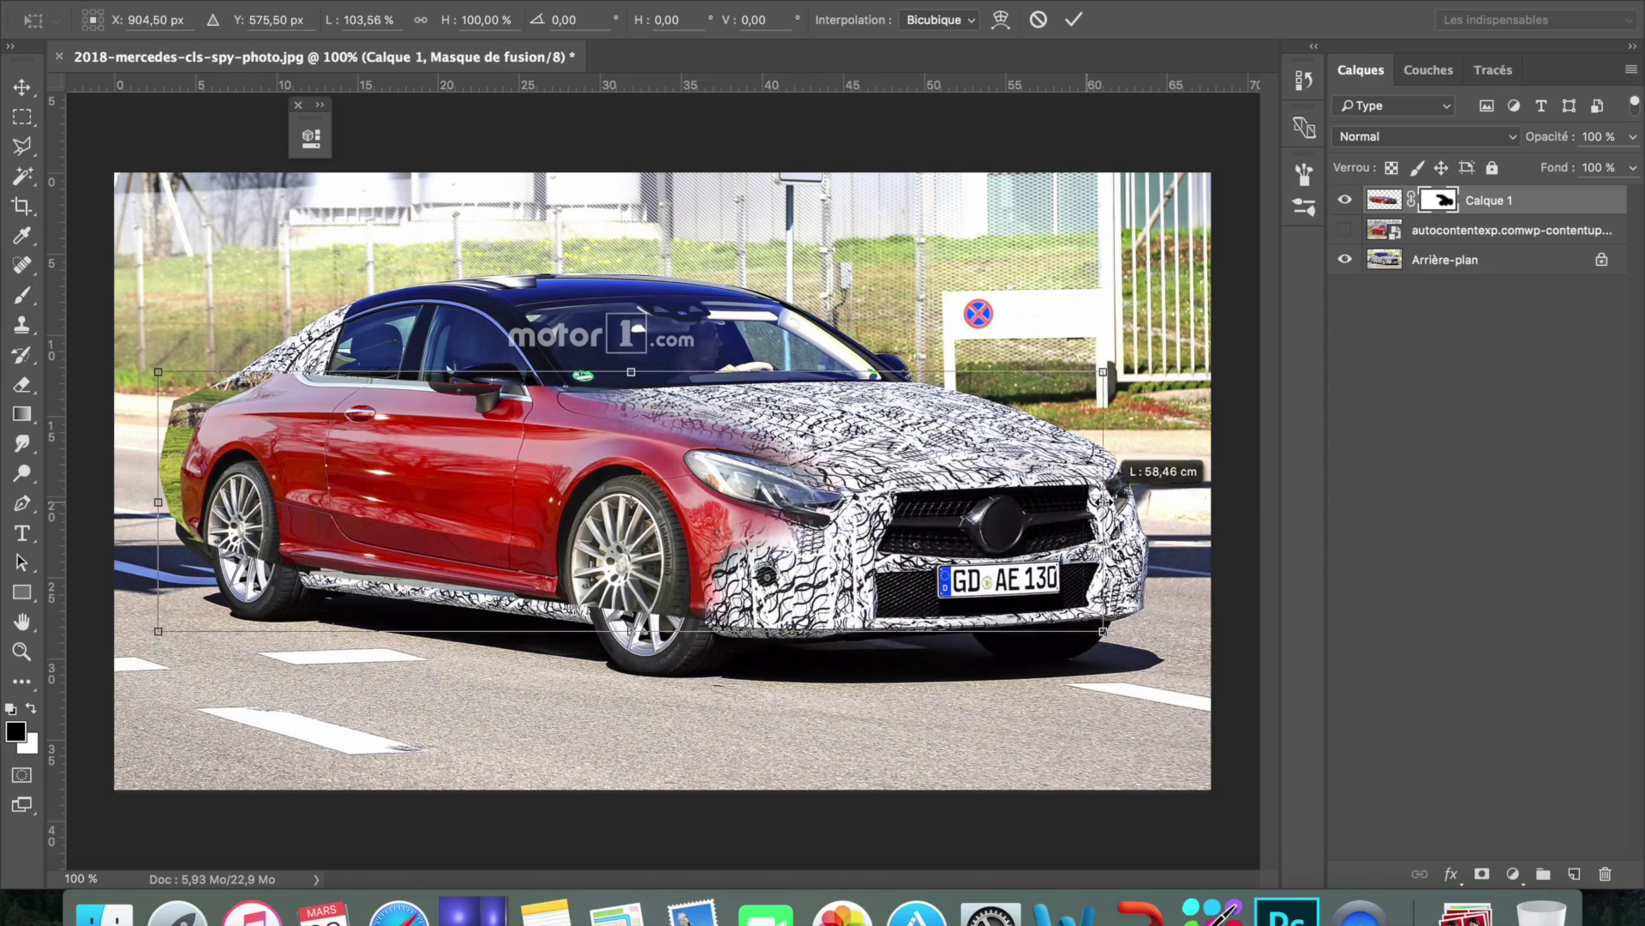
drag(1148, 463, 1153, 377)
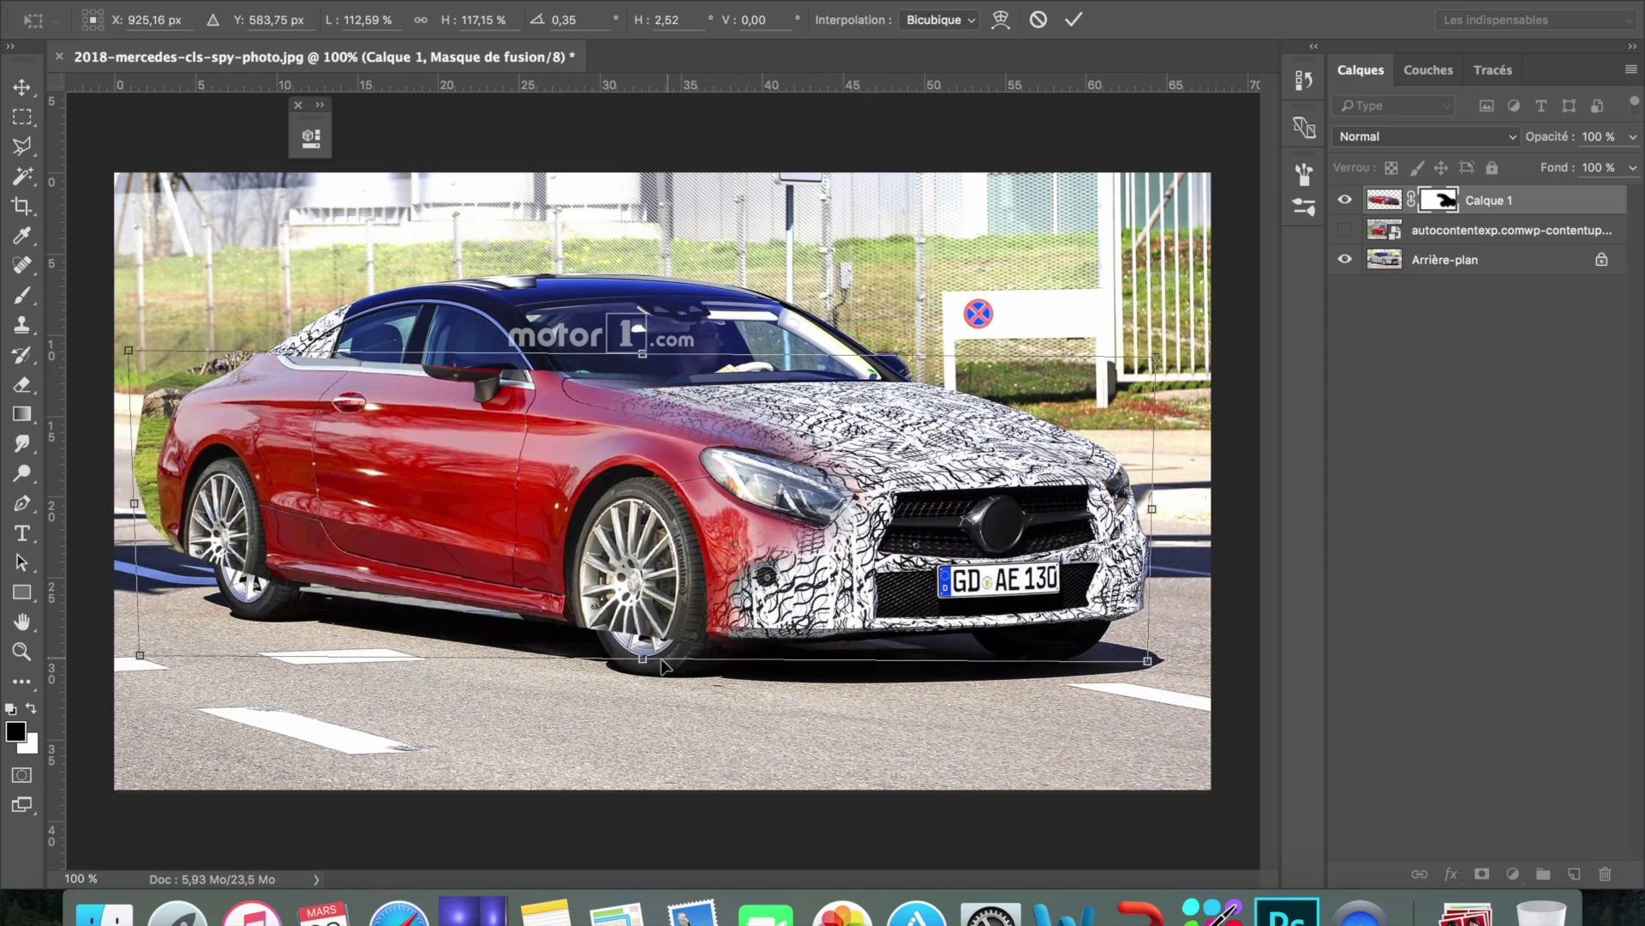
key(Return)
key(ctrl+t)
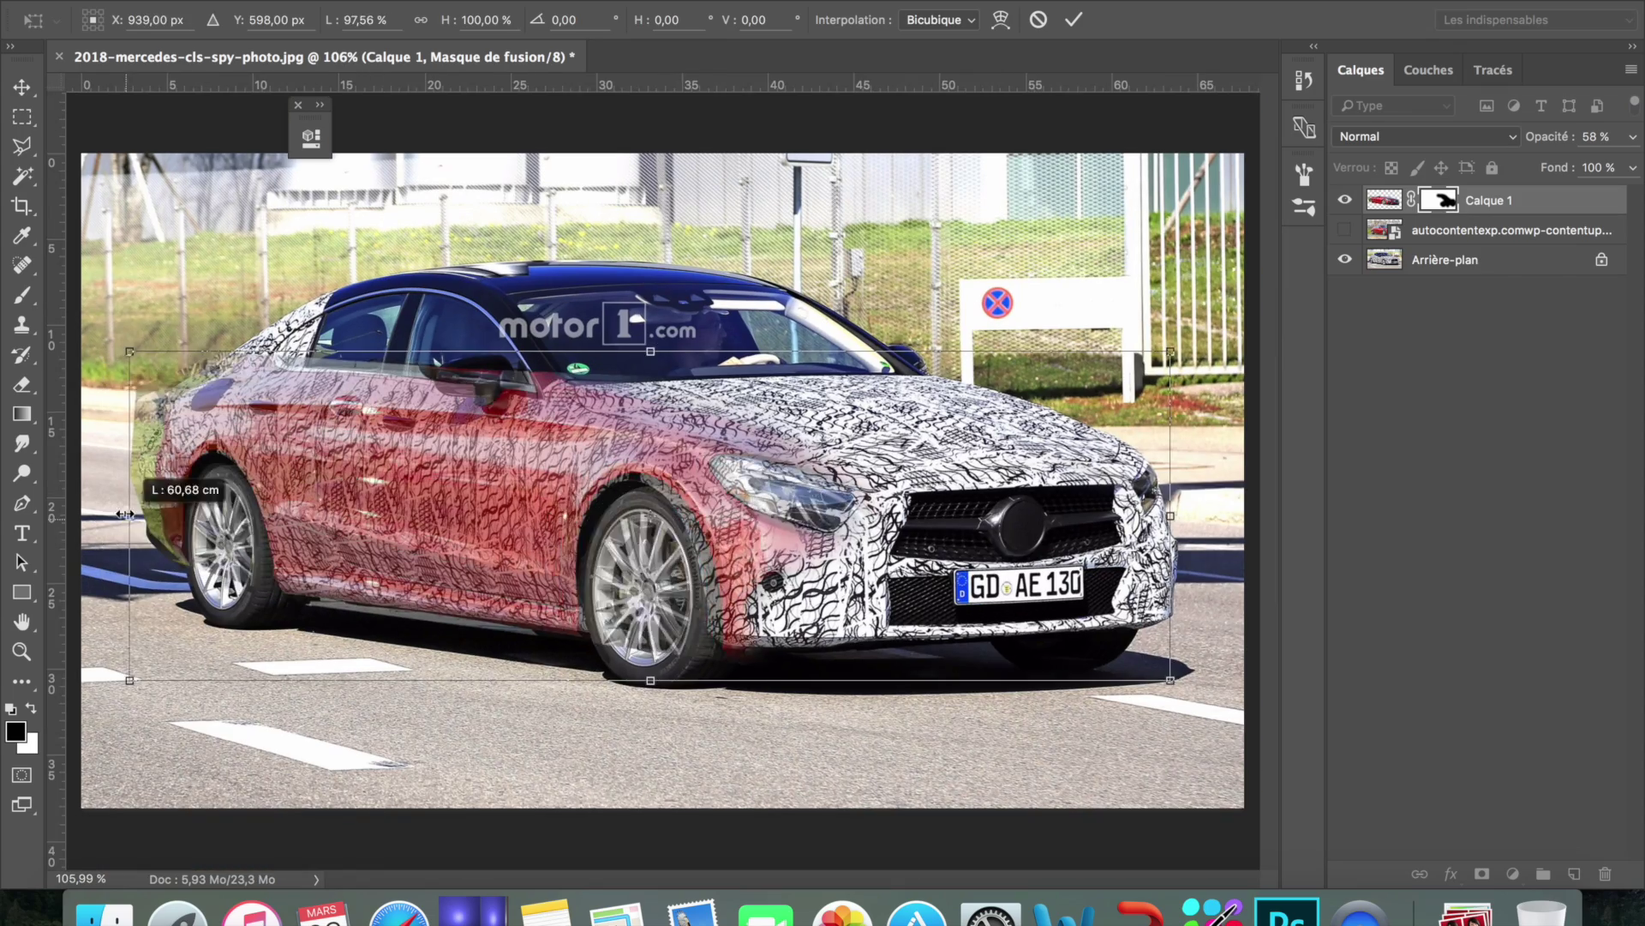
drag(82, 518, 154, 518)
drag(645, 680, 644, 671)
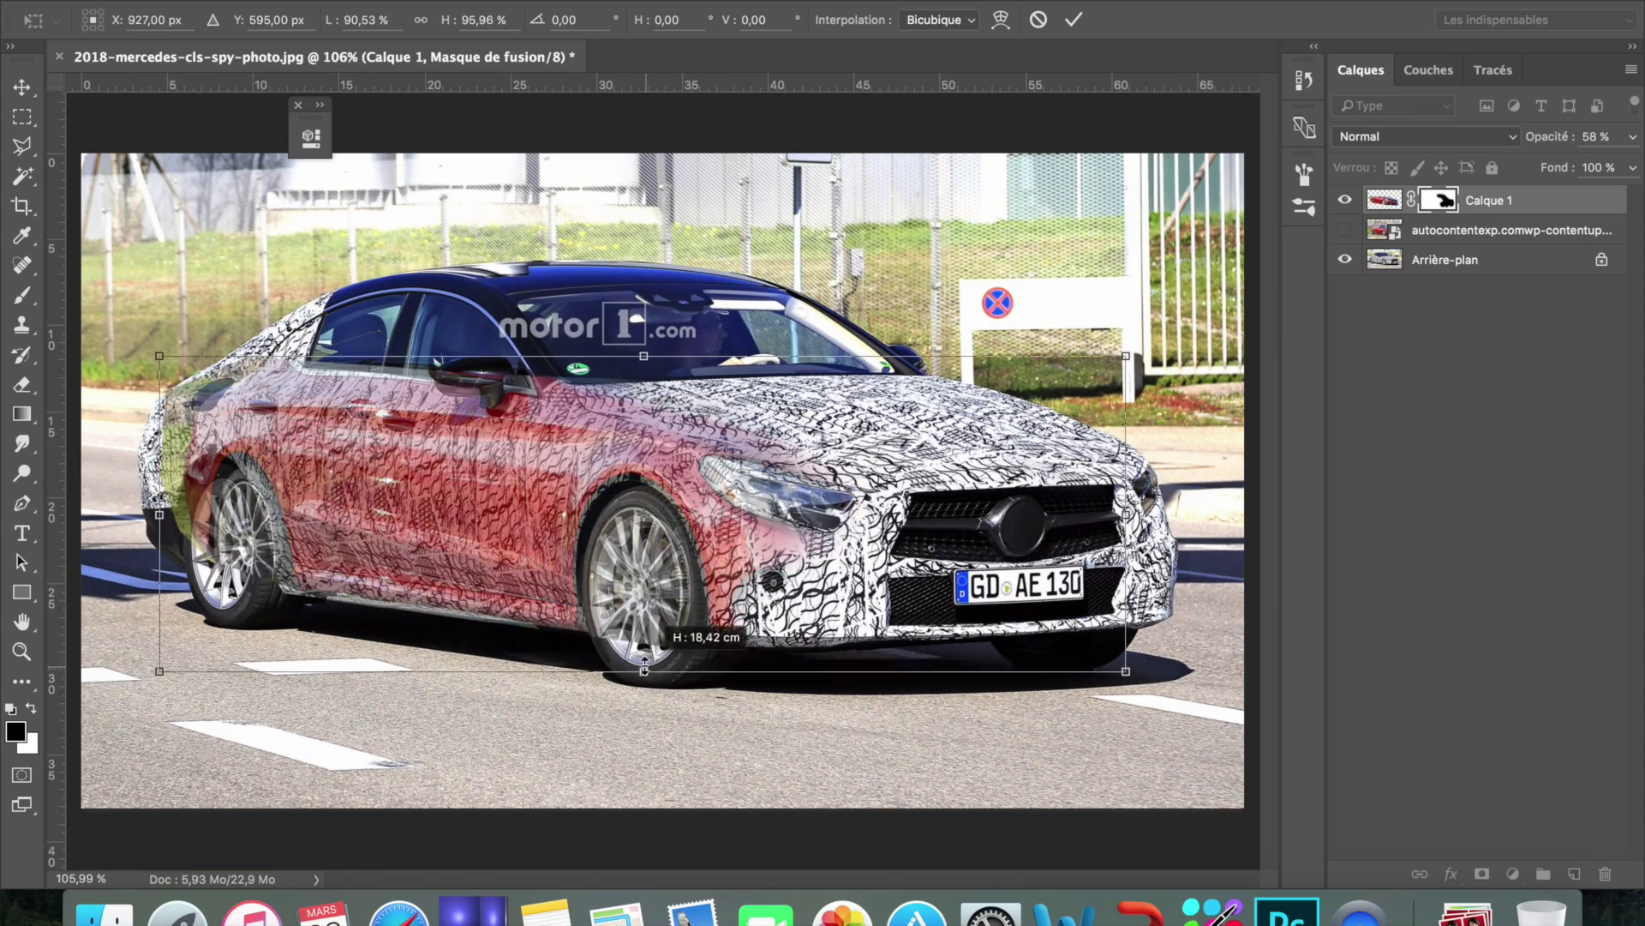
drag(149, 518, 166, 517)
key(Return)
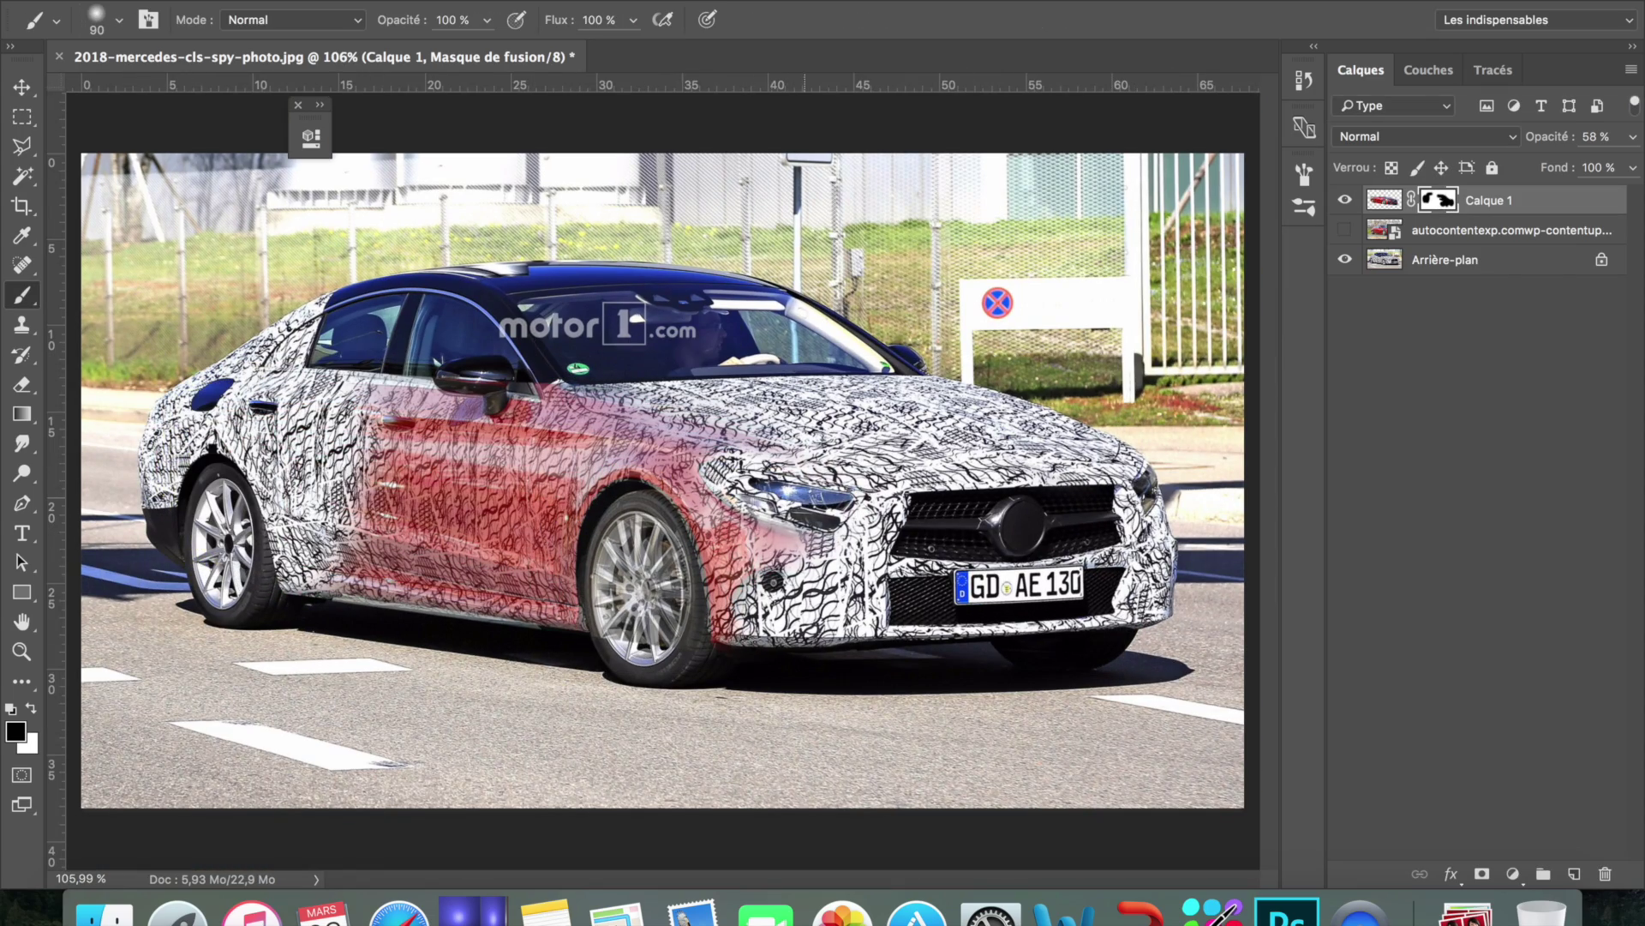
On the original red car photo, select a rectangle around the car's rear section
click(1467, 233)
click(1345, 230)
key(ctrl+j)
drag(102, 350, 399, 651)
click(1344, 260)
key(ctrl+t)
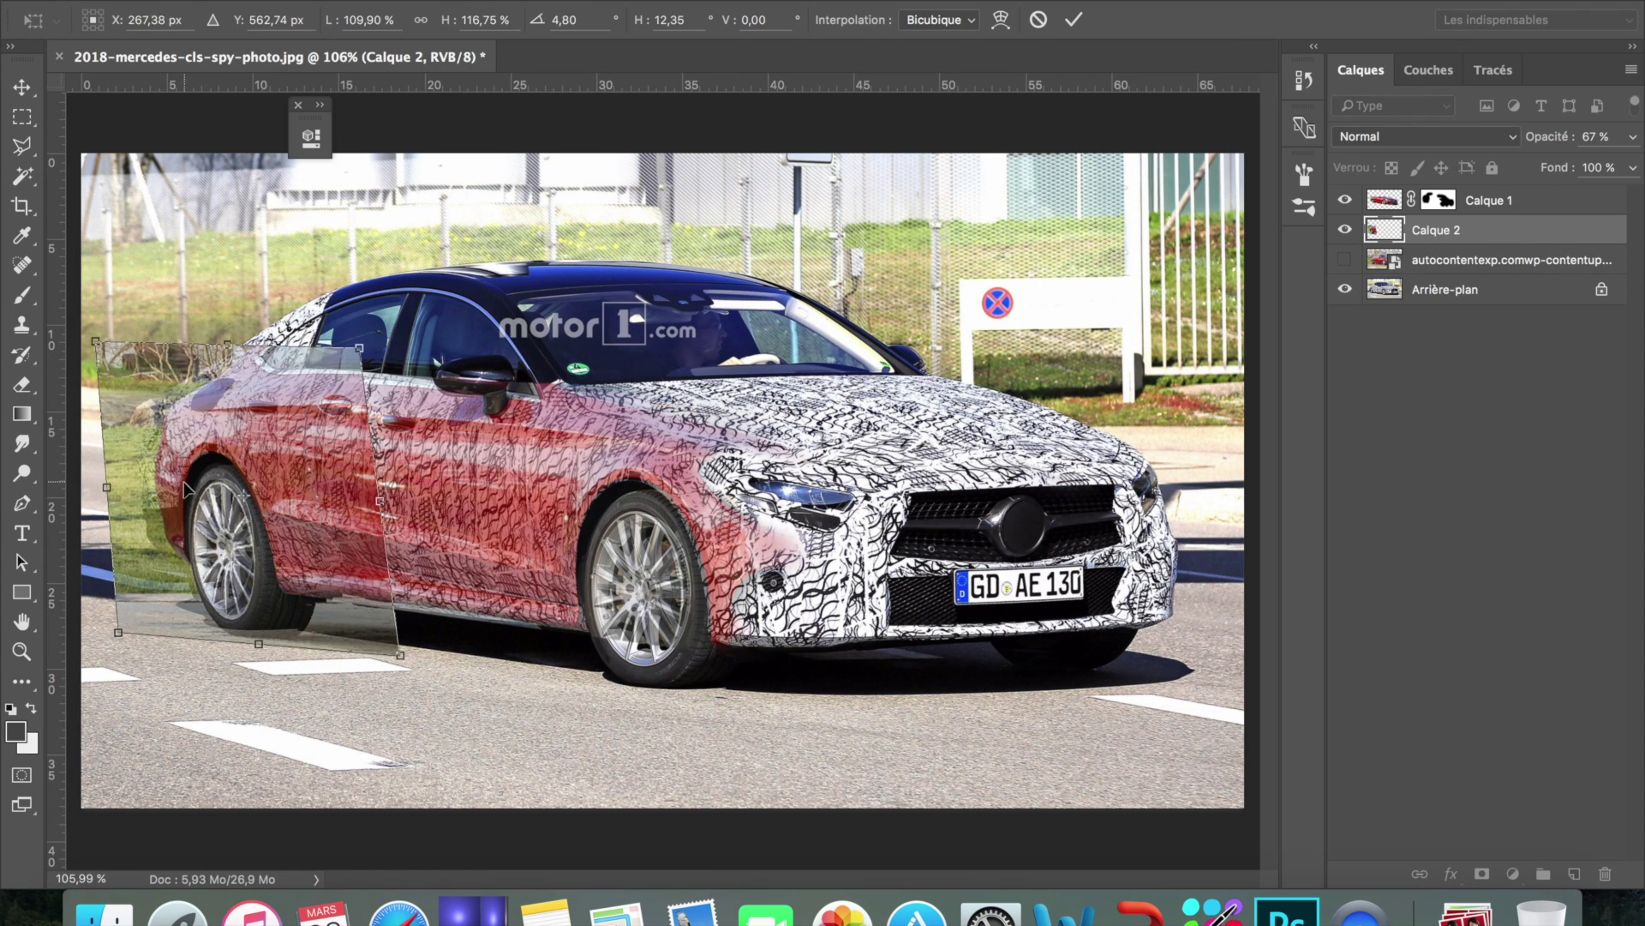
Fit the rear patch (Calque 2) and mask it out where it overlaps the door
key(Return)
key(e)
drag(1635, 138, 1641, 172)
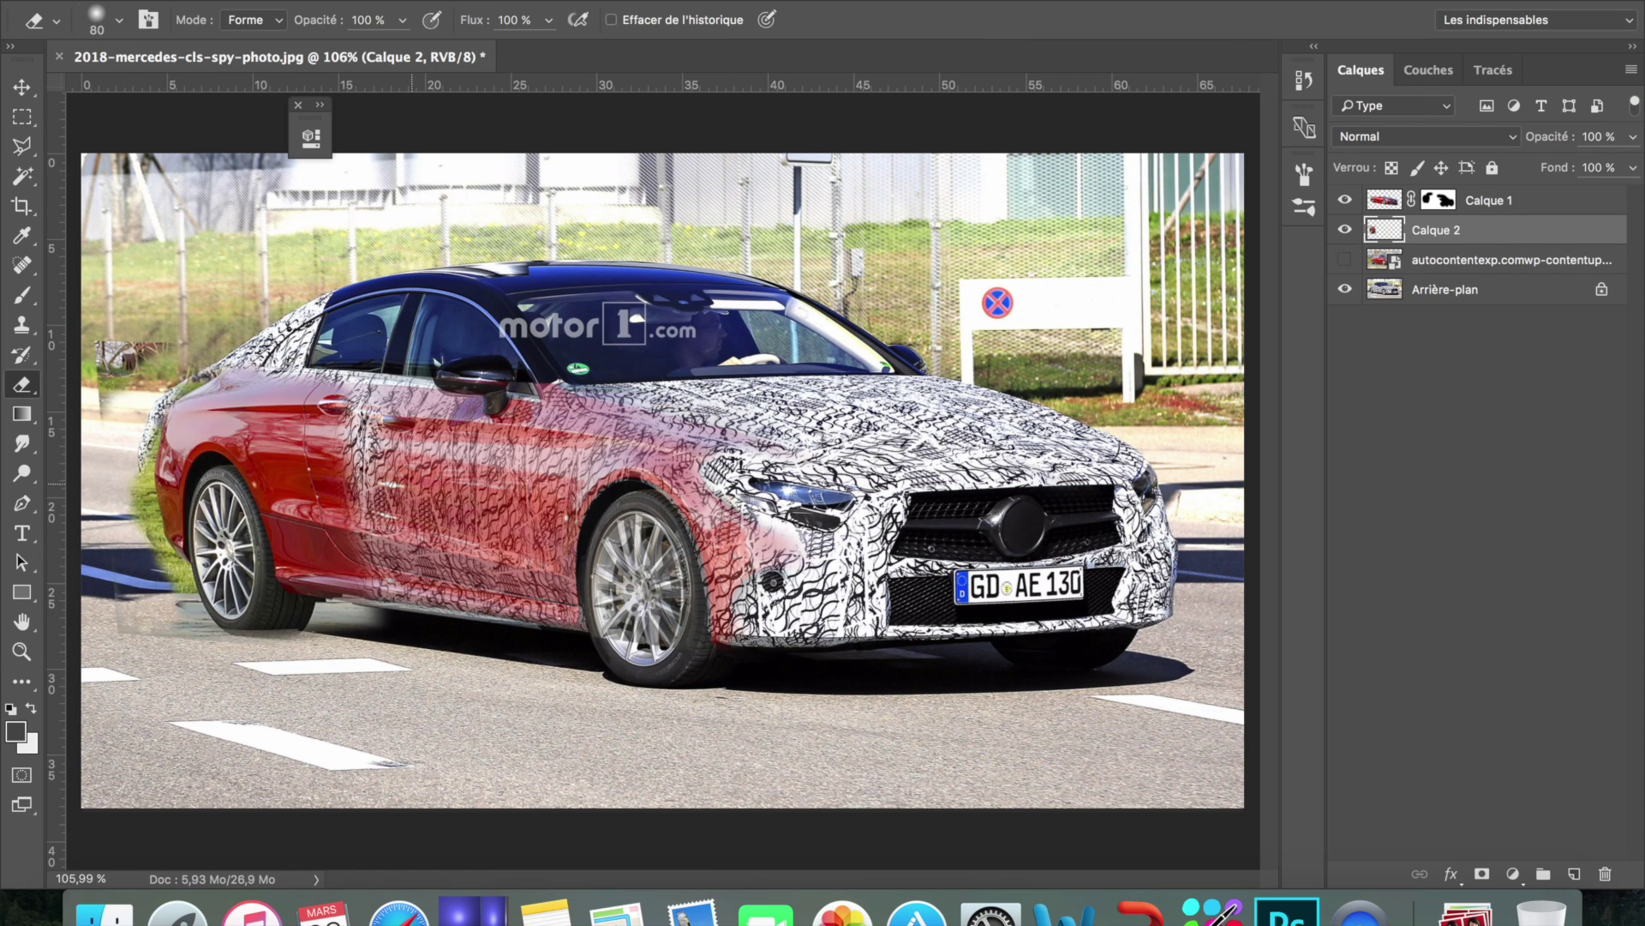
click(1482, 873)
key(b)
drag(171, 445, 343, 515)
drag(1586, 163, 1637, 162)
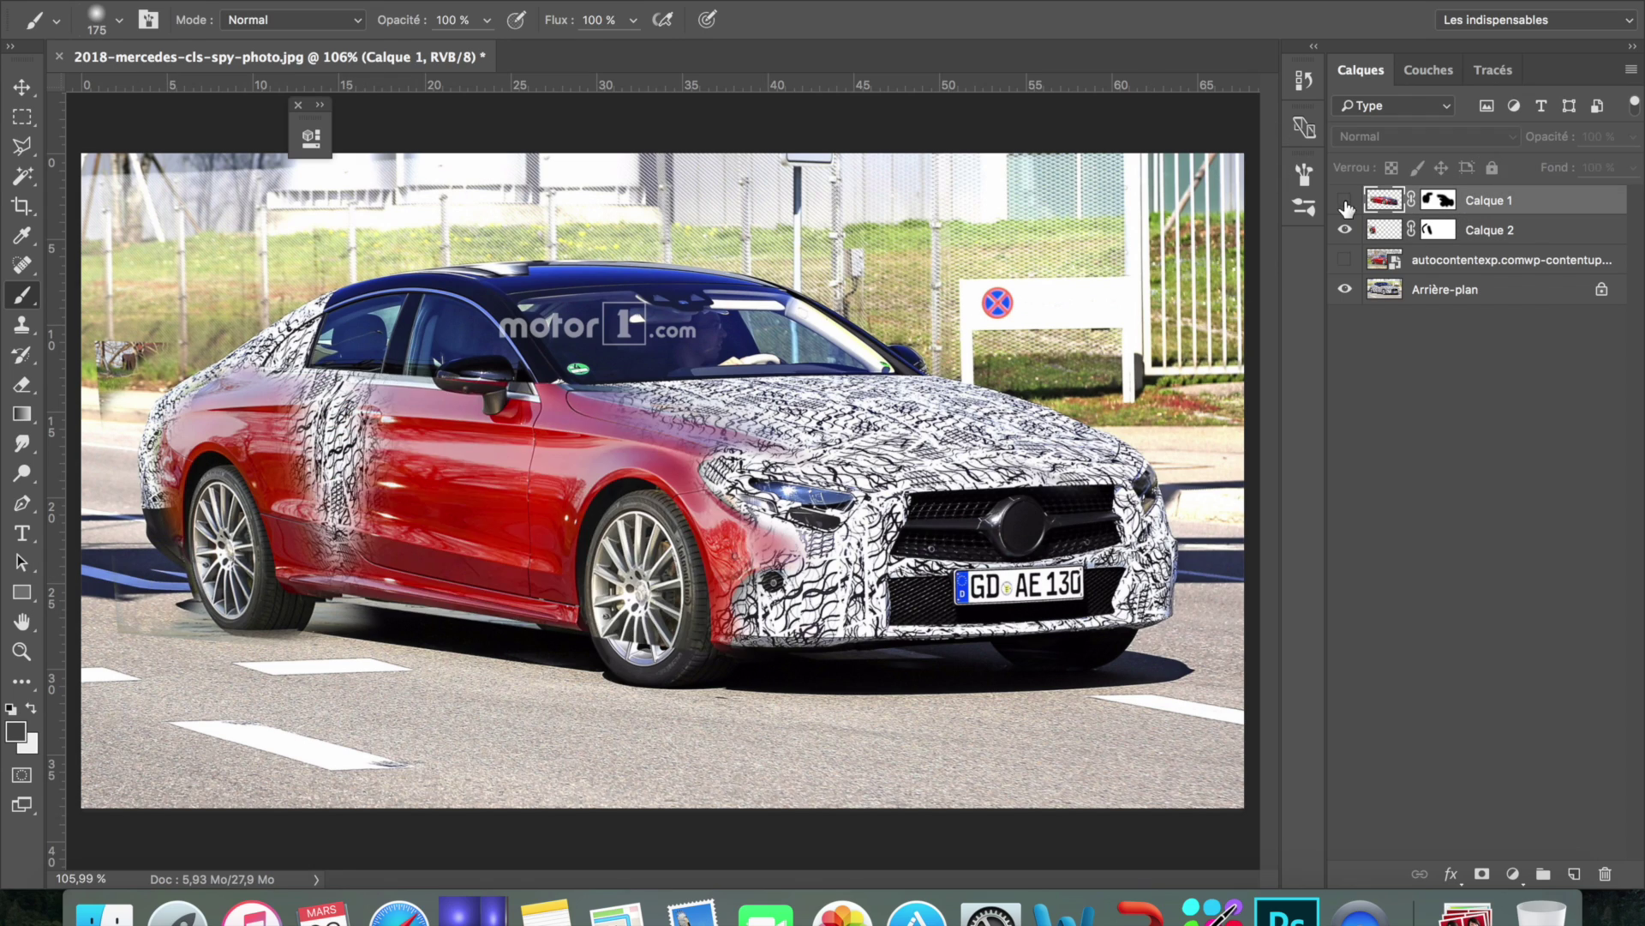
Copy a section of the red door to Calque 3 and move it over the rear door
key(z)
drag(363, 501, 419, 509)
key(m)
drag(532, 283, 763, 754)
right_click(679, 457)
click(792, 619)
key(ctrl+t)
drag(652, 496, 438, 496)
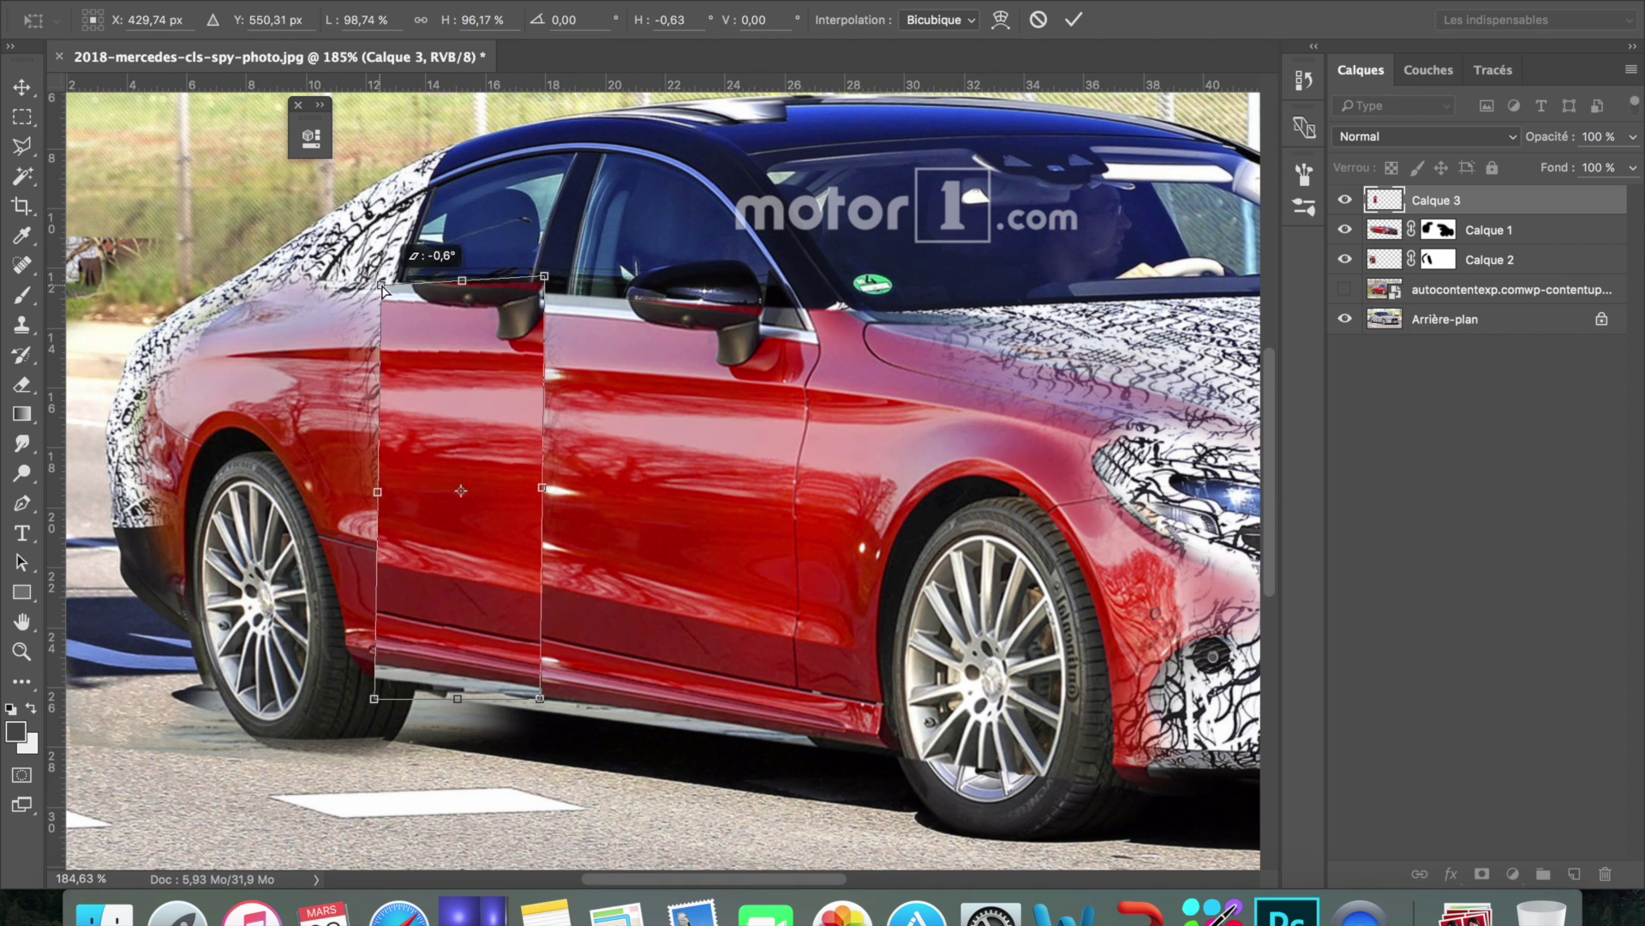
Stretch the door section to fit, then mask its lower-left edge and mirror area
drag(542, 487, 600, 462)
key(ctrl+plus)
key(Return)
click(1482, 873)
key(b)
drag(635, 771, 296, 677)
scroll(682, 313, up, 5)
drag(684, 310, 553, 369)
key(ctrl+0)
Hide the door patch and paint the red car's mask to clear the front-door camouflage
key(ctrl+plus)
click(1345, 200)
click(1383, 230)
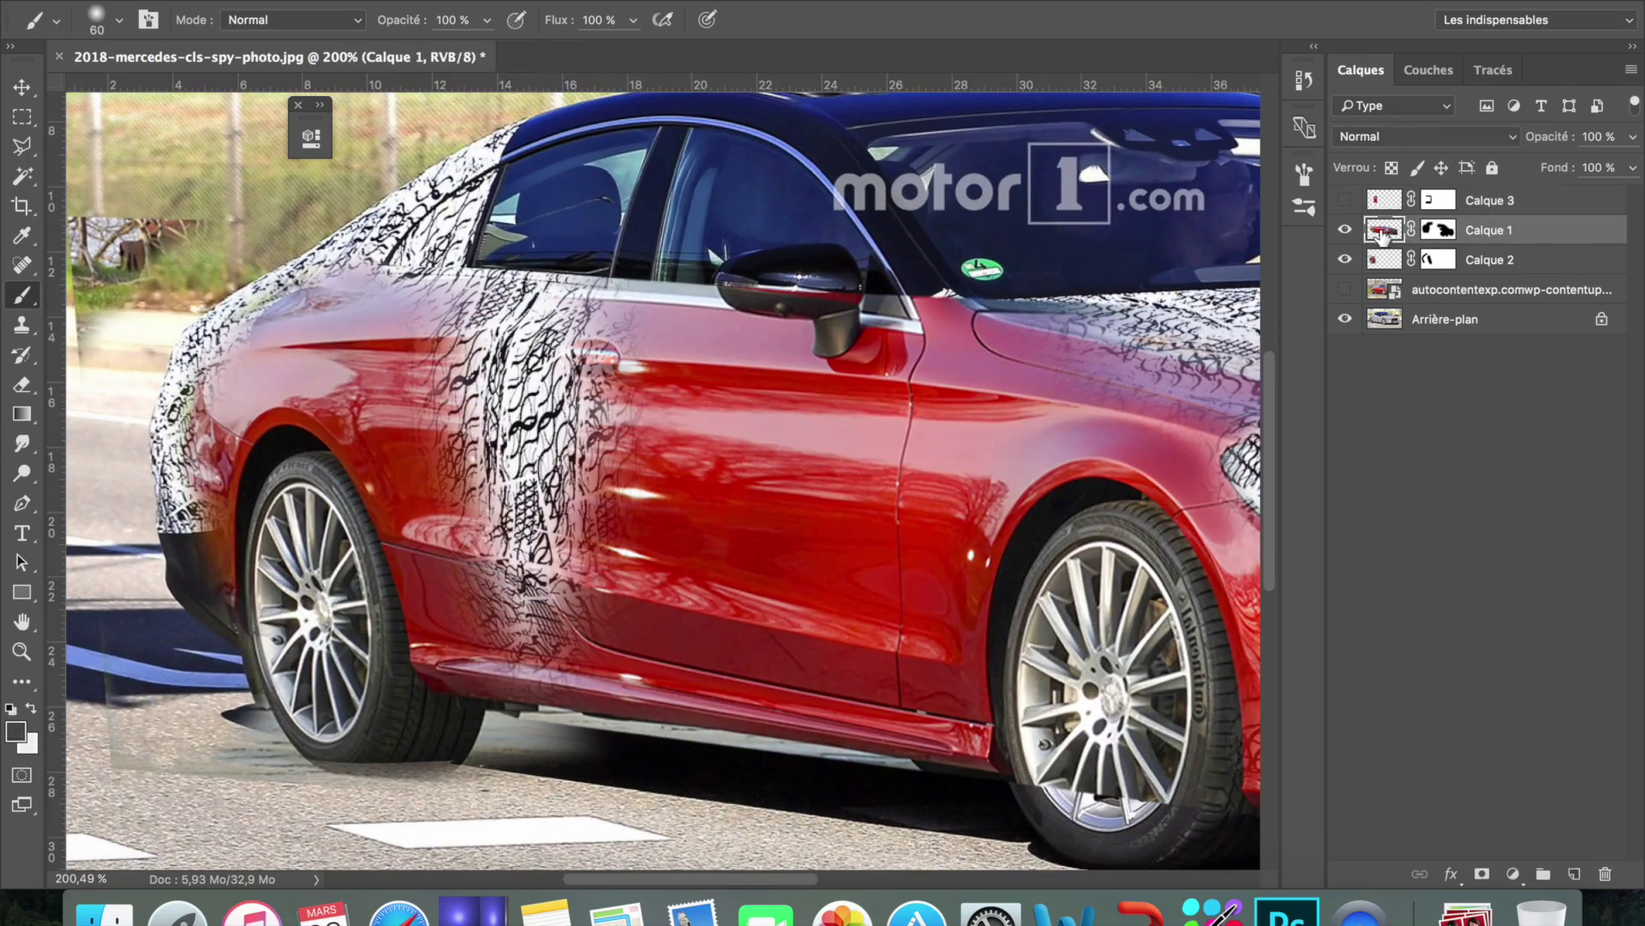
drag(609, 557, 388, 315)
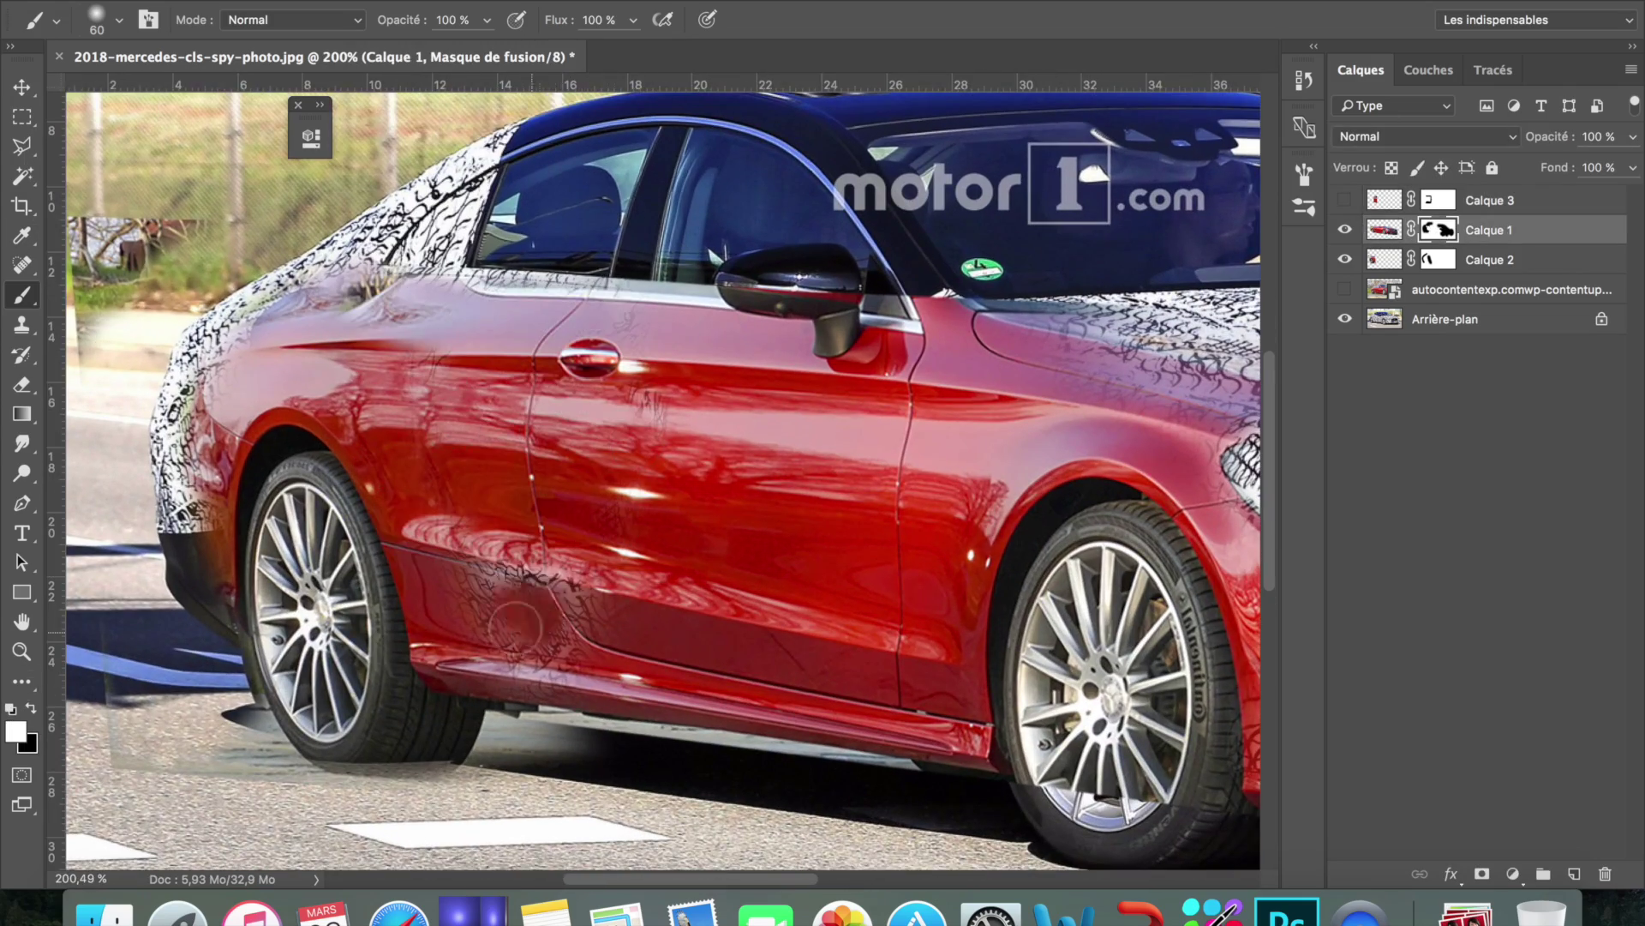
scroll(527, 628, up, 3)
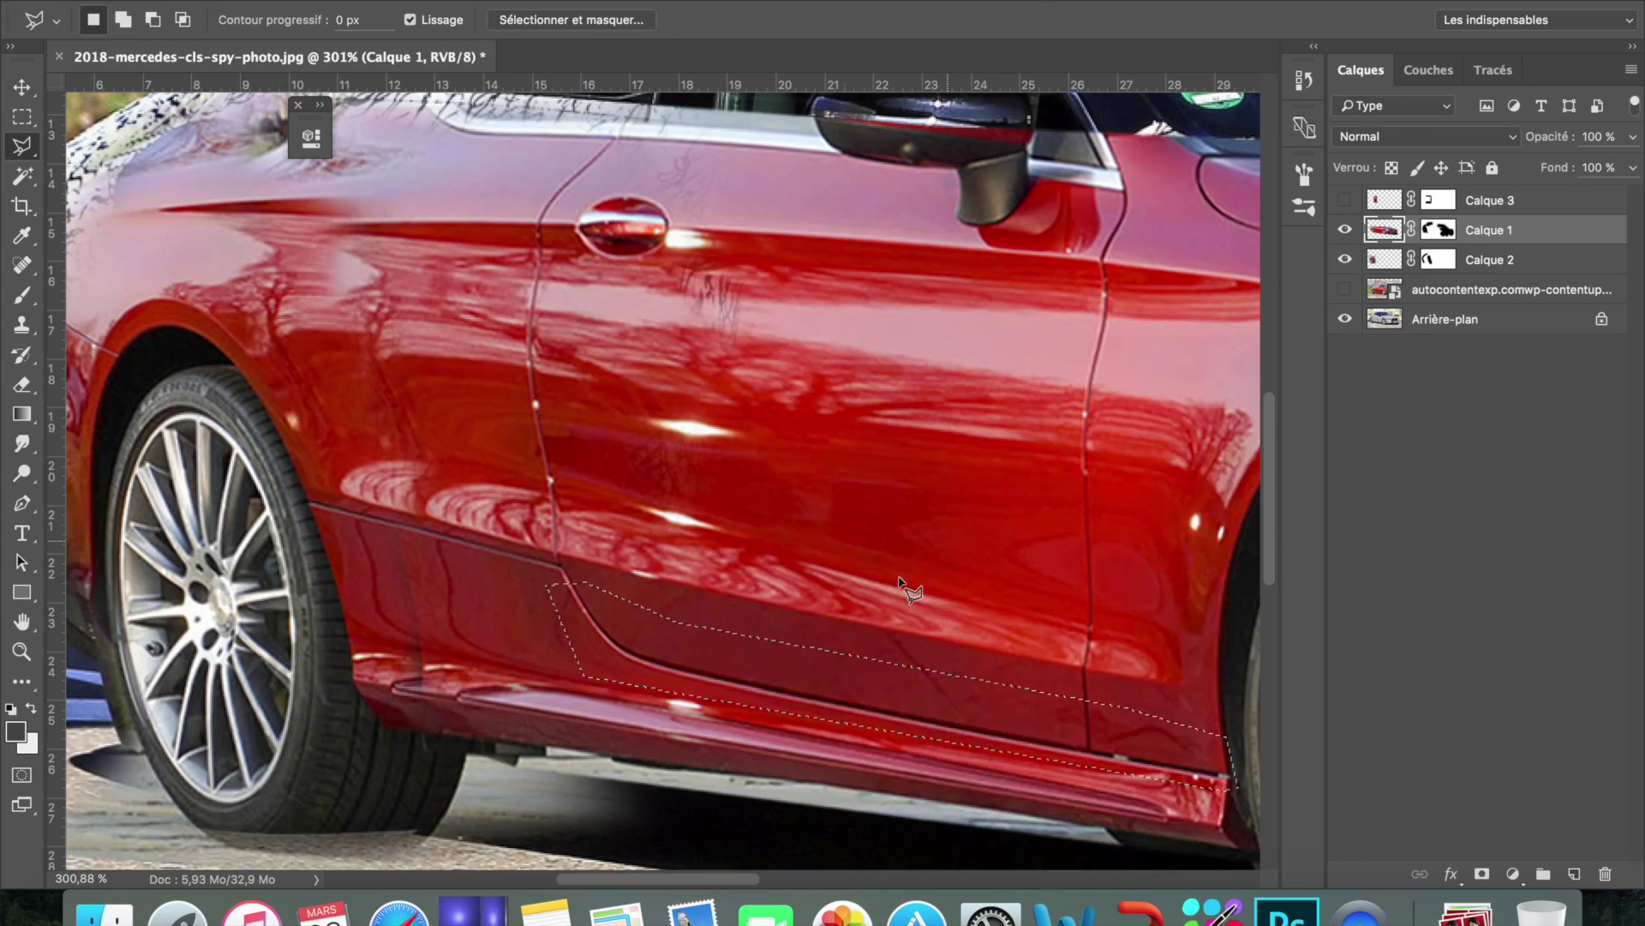
Copy the sill selection to Calque 4 and rotate it along the door bottom
key(ctrl+j)
key(ctrl+t)
click(1345, 259)
drag(1632, 137, 1594, 170)
drag(252, 664, 250, 651)
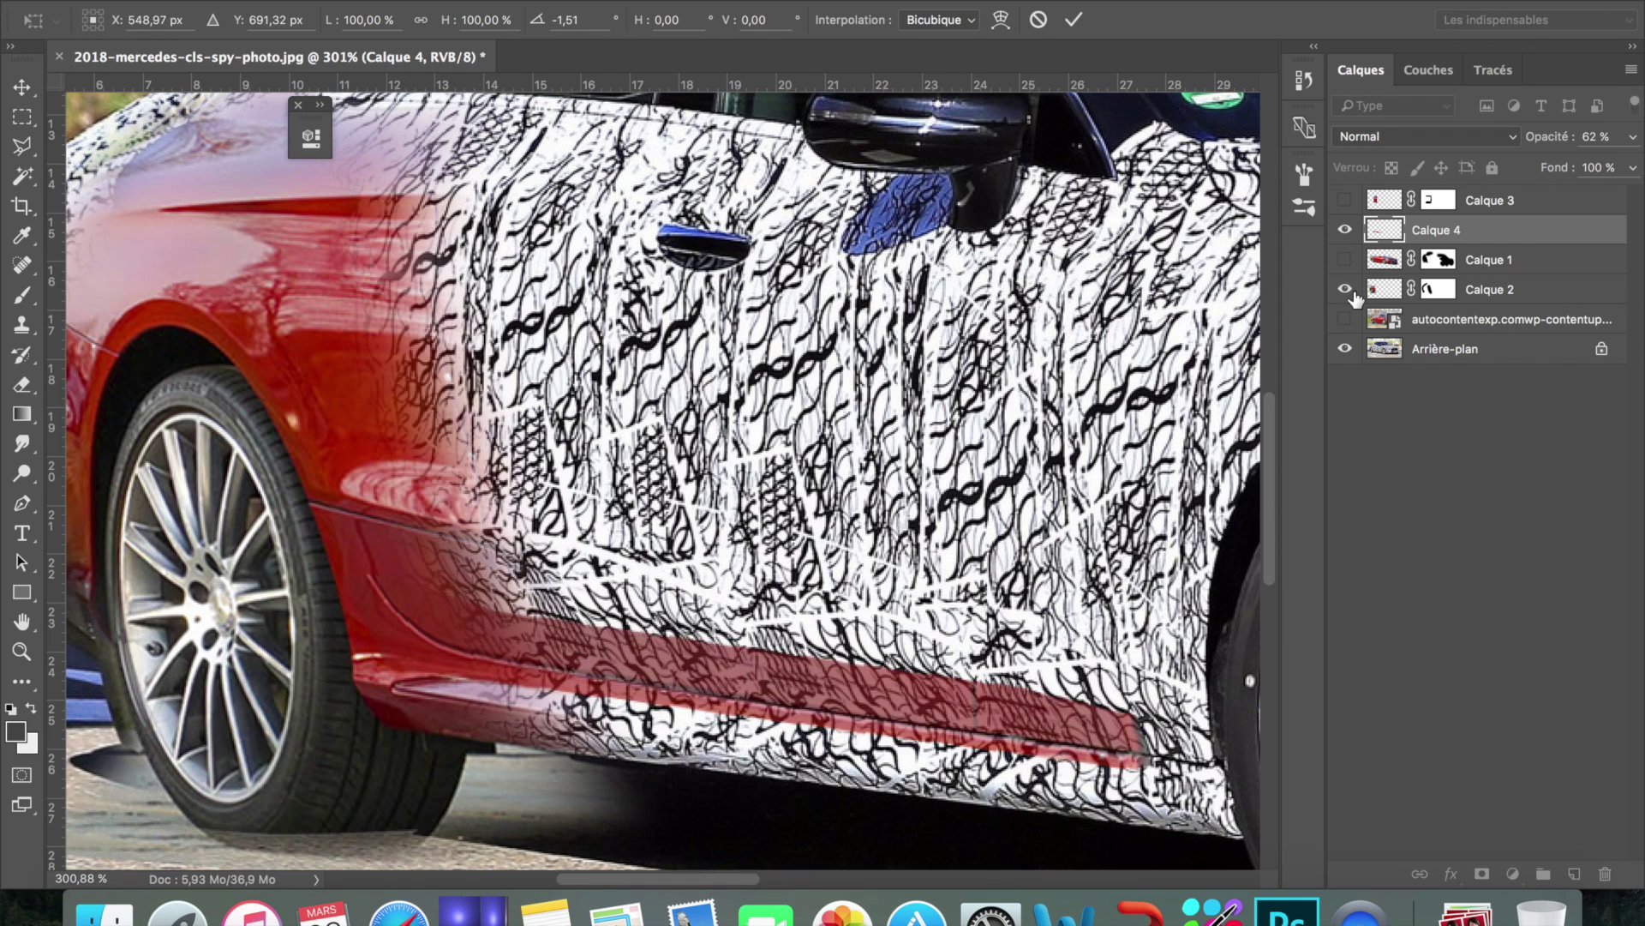
key(Return)
Lasso another red area, copy it to a new patch layer, and start positioning it
key(l)
click(1345, 289)
key(ctrl+j)
key(ctrl+t)
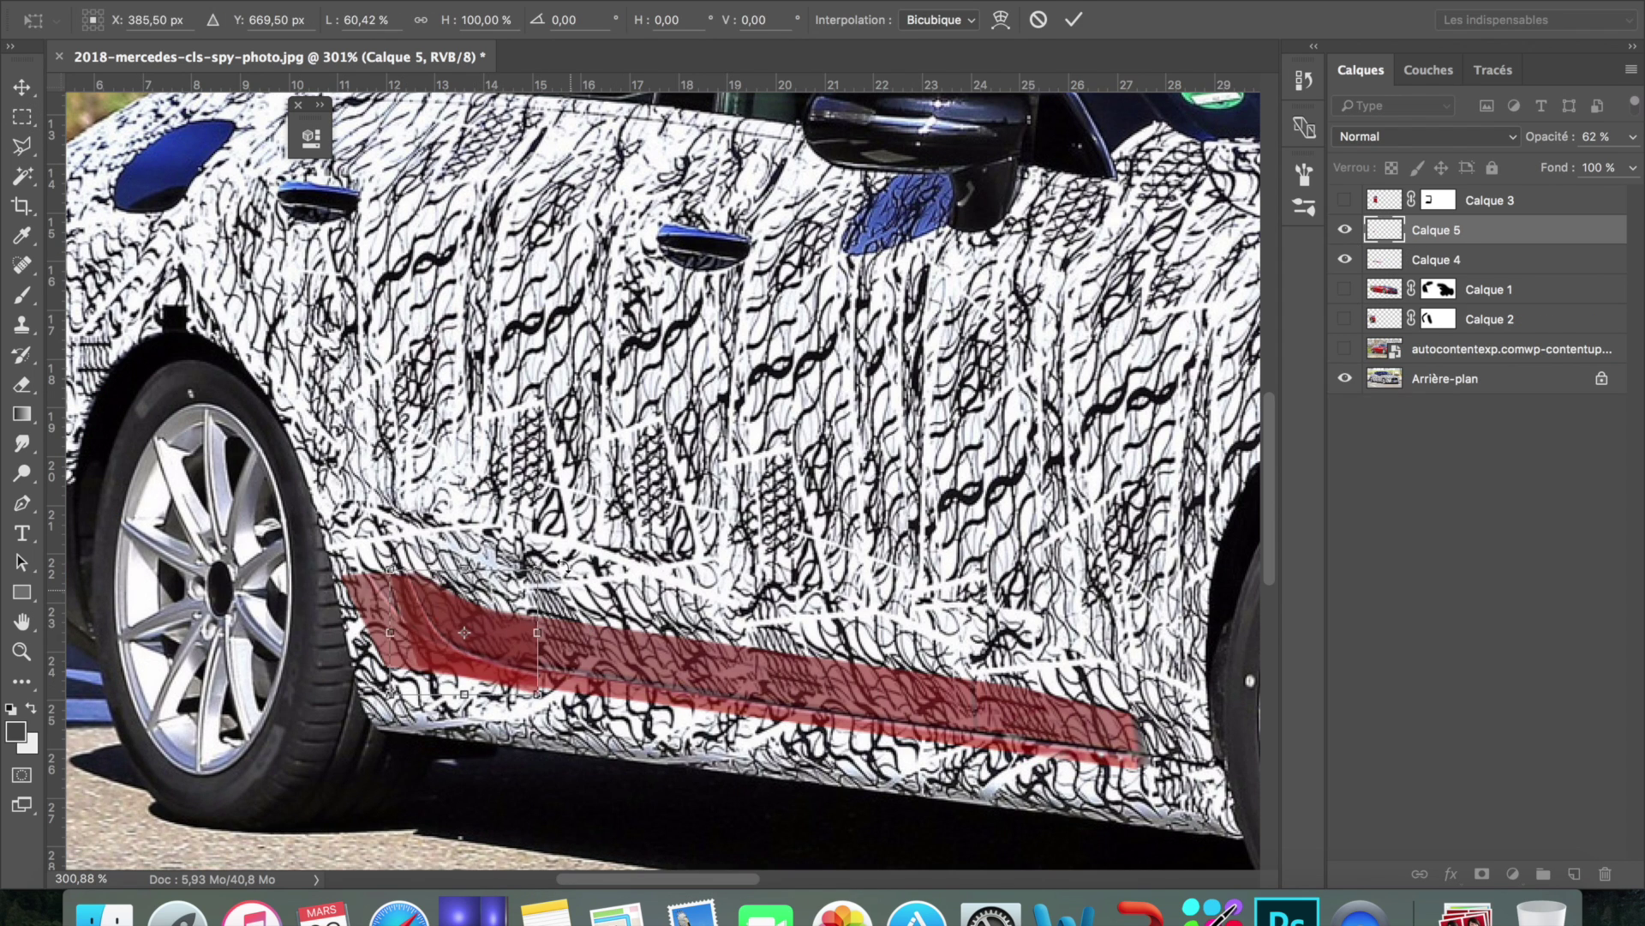
click(1345, 259)
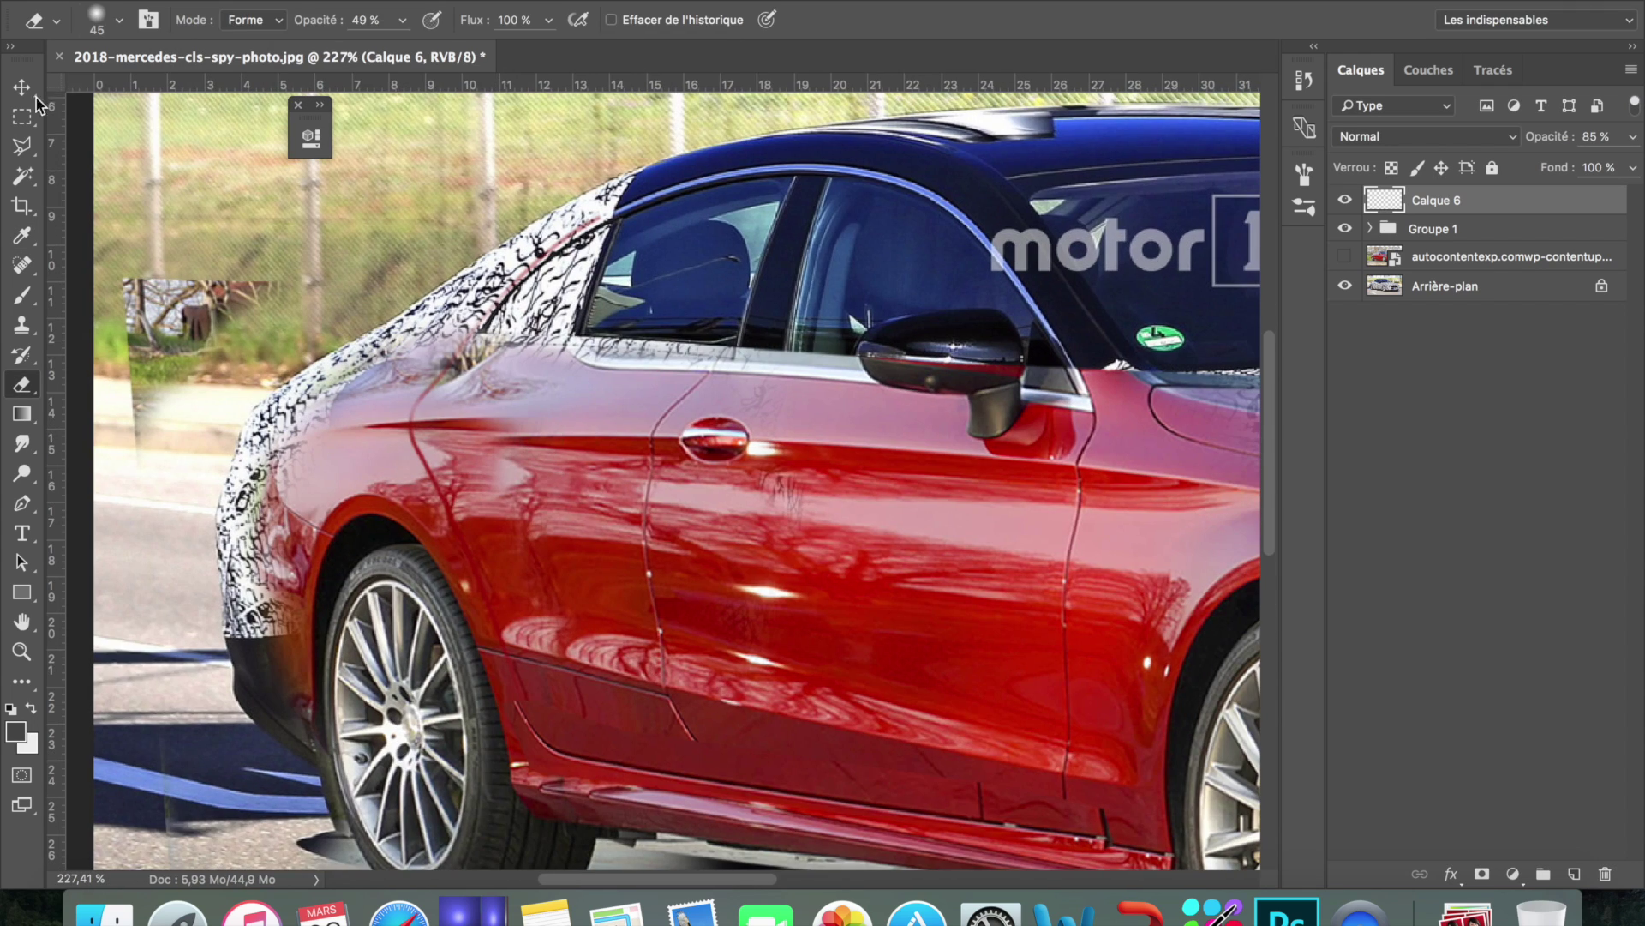
right_click(674, 457)
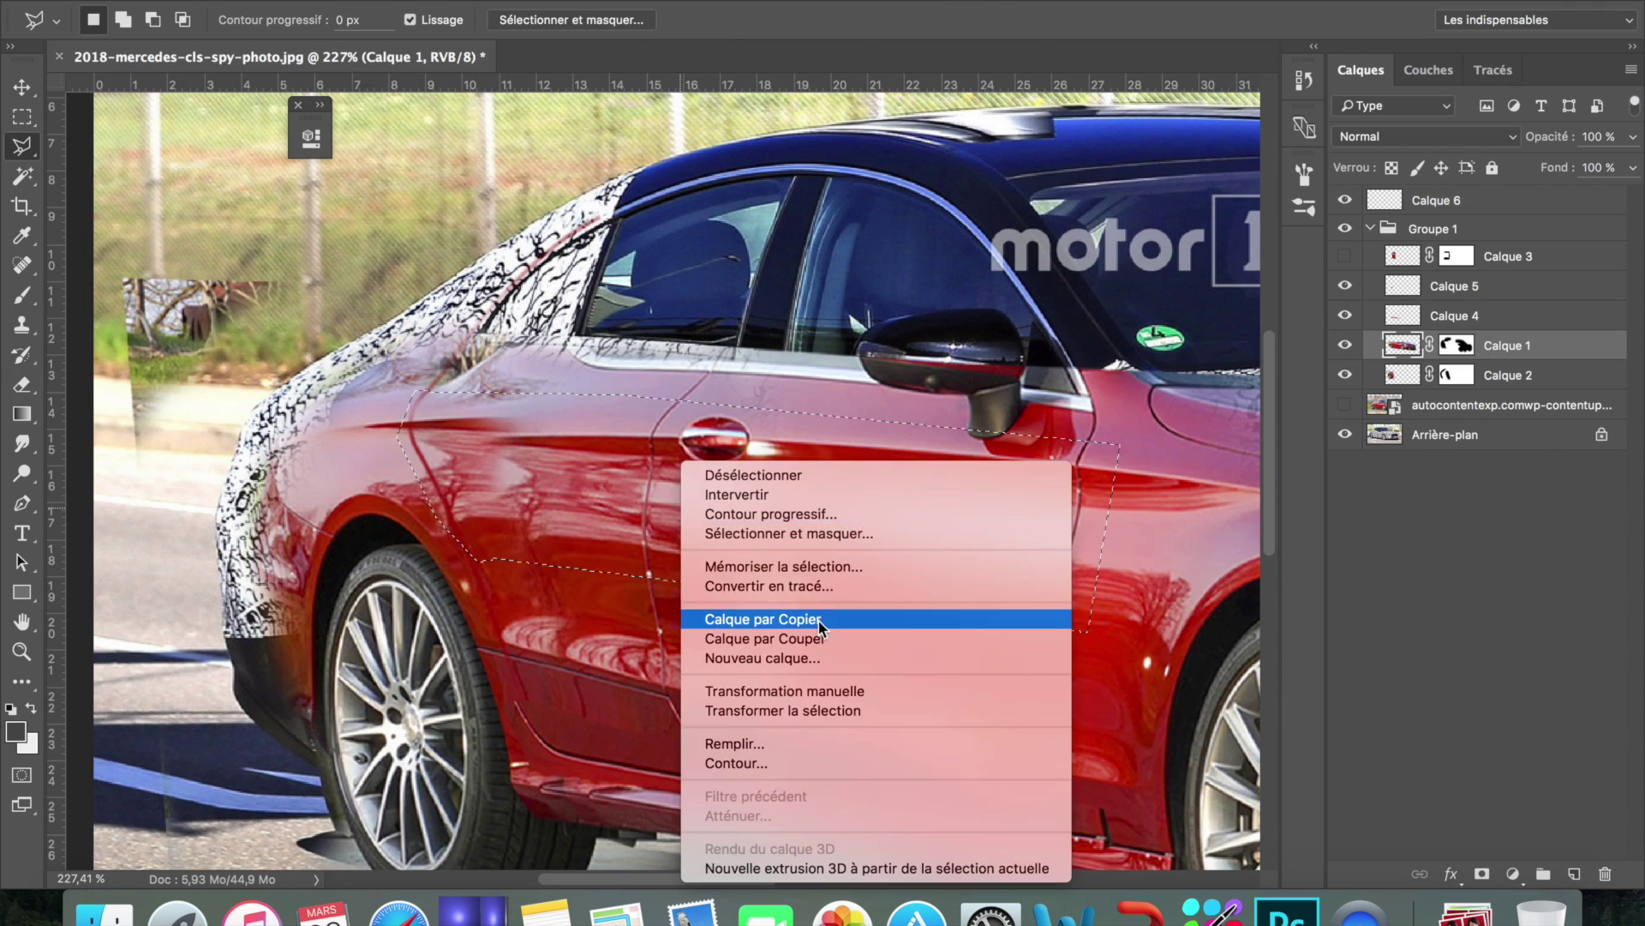
Copy the door to Calque 7, shift it left, and erase part to reveal the seam
click(848, 615)
key(ctrl+t)
drag(669, 480, 610, 480)
click(25, 385)
key(bracketright)
key(bracketright)
key(bracketright)
drag(369, 506, 1045, 549)
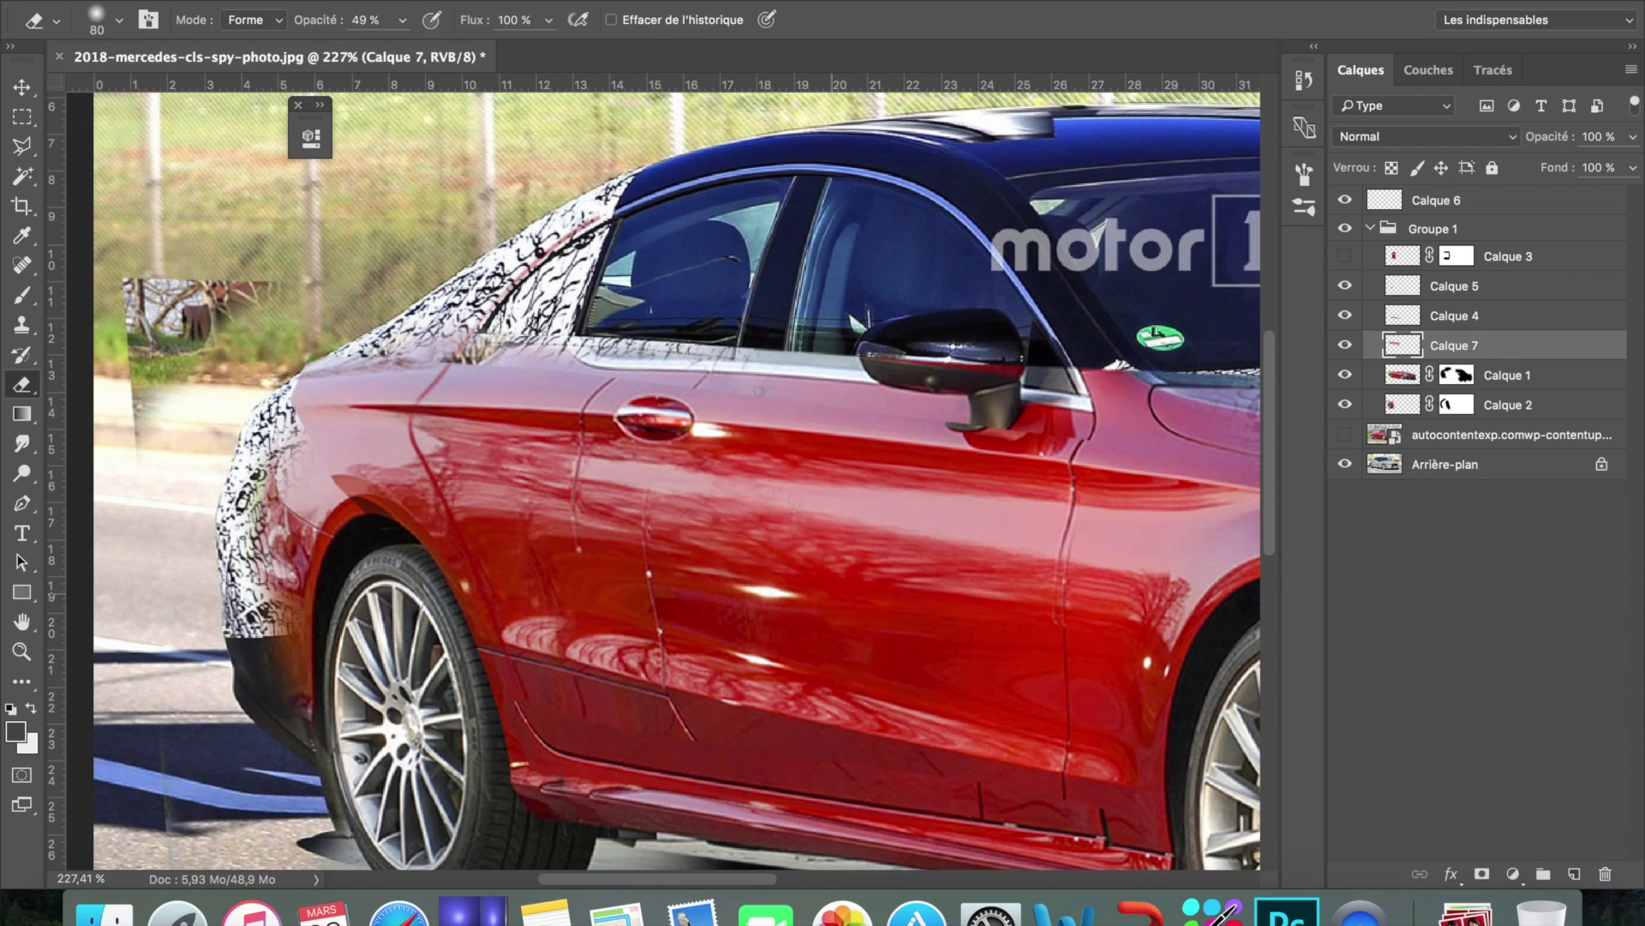
key(bracketright)
drag(652, 530, 572, 446)
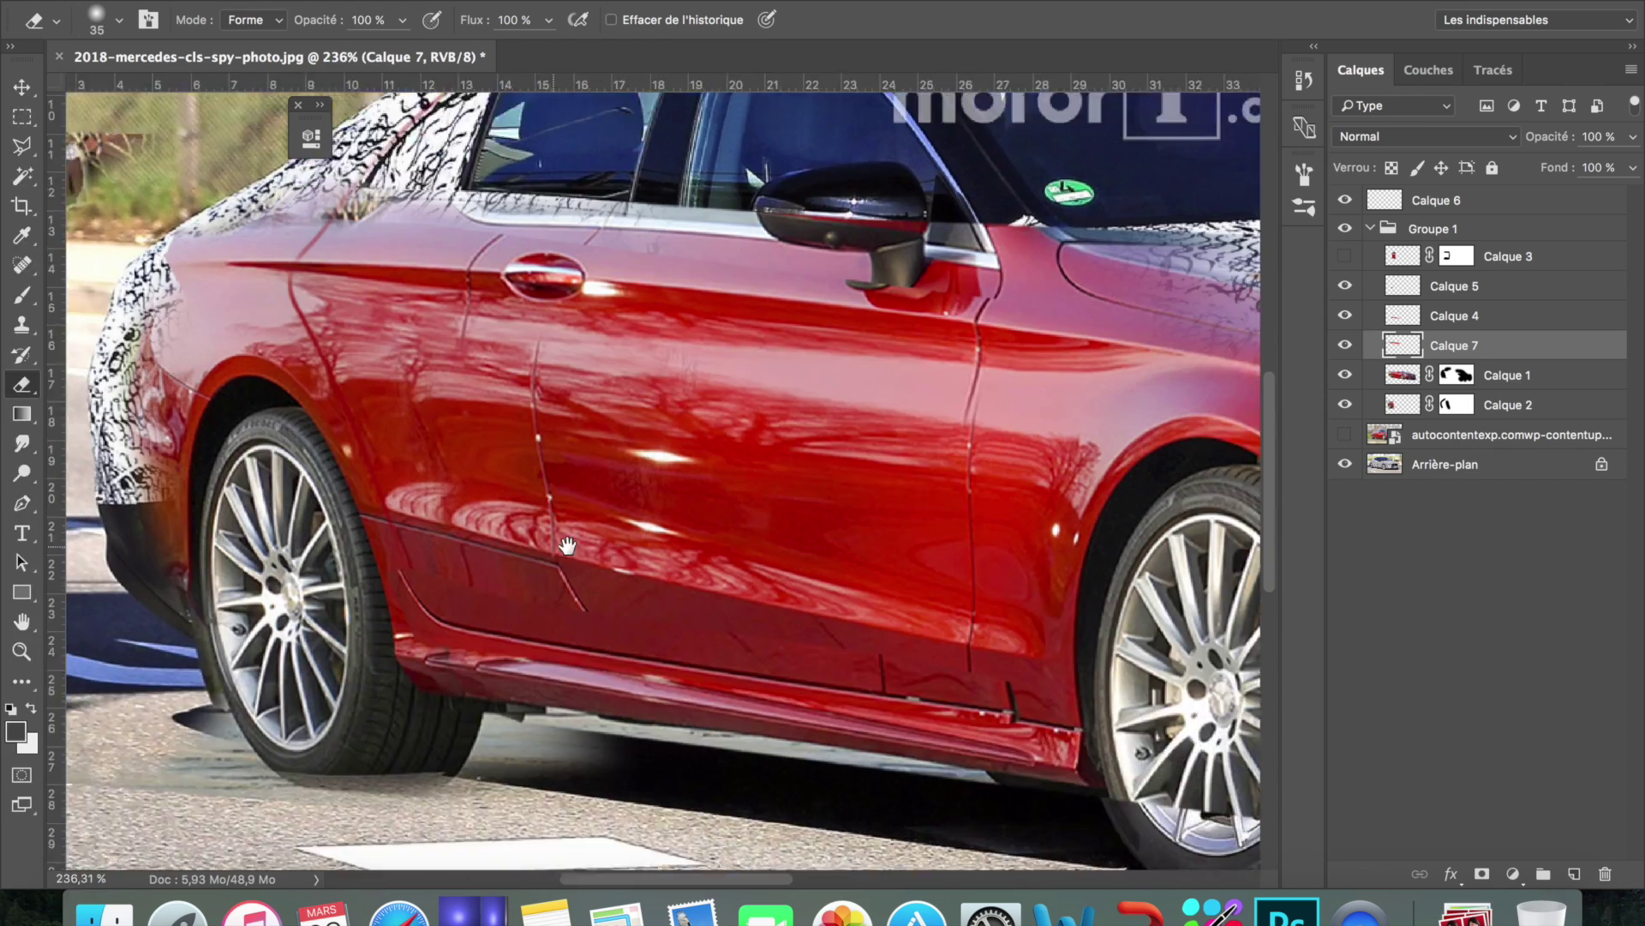
Stroke a Pen path along the rear door edge on Calque 8 at 51% opacity
key(p)
click(1361, 69)
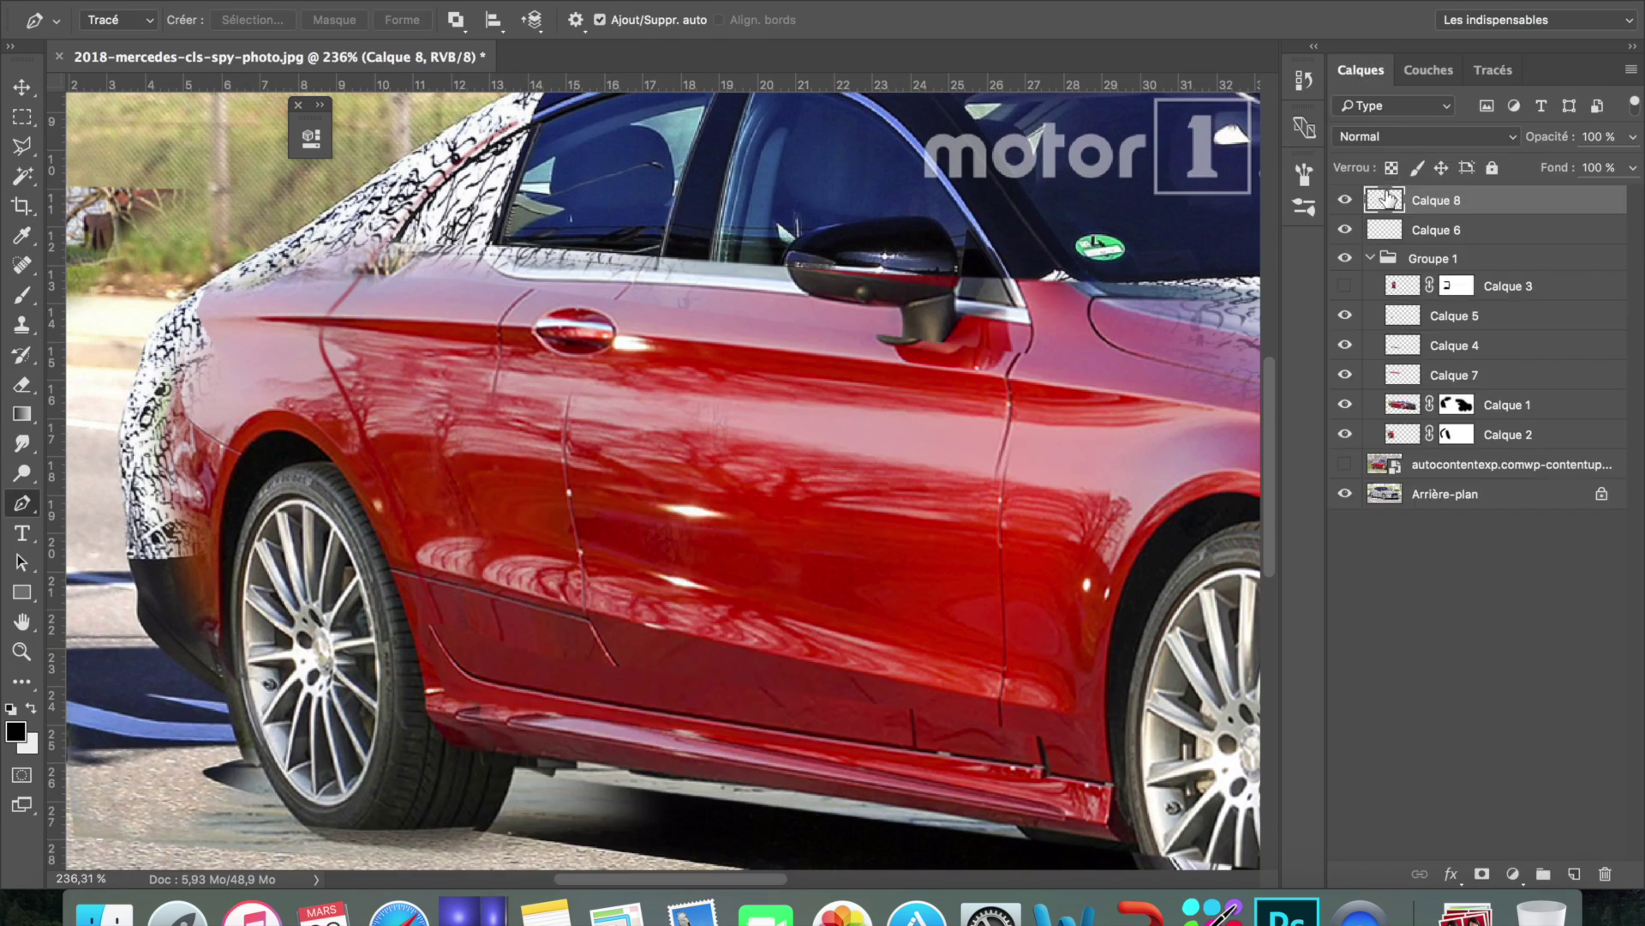
click(1494, 70)
key(Return)
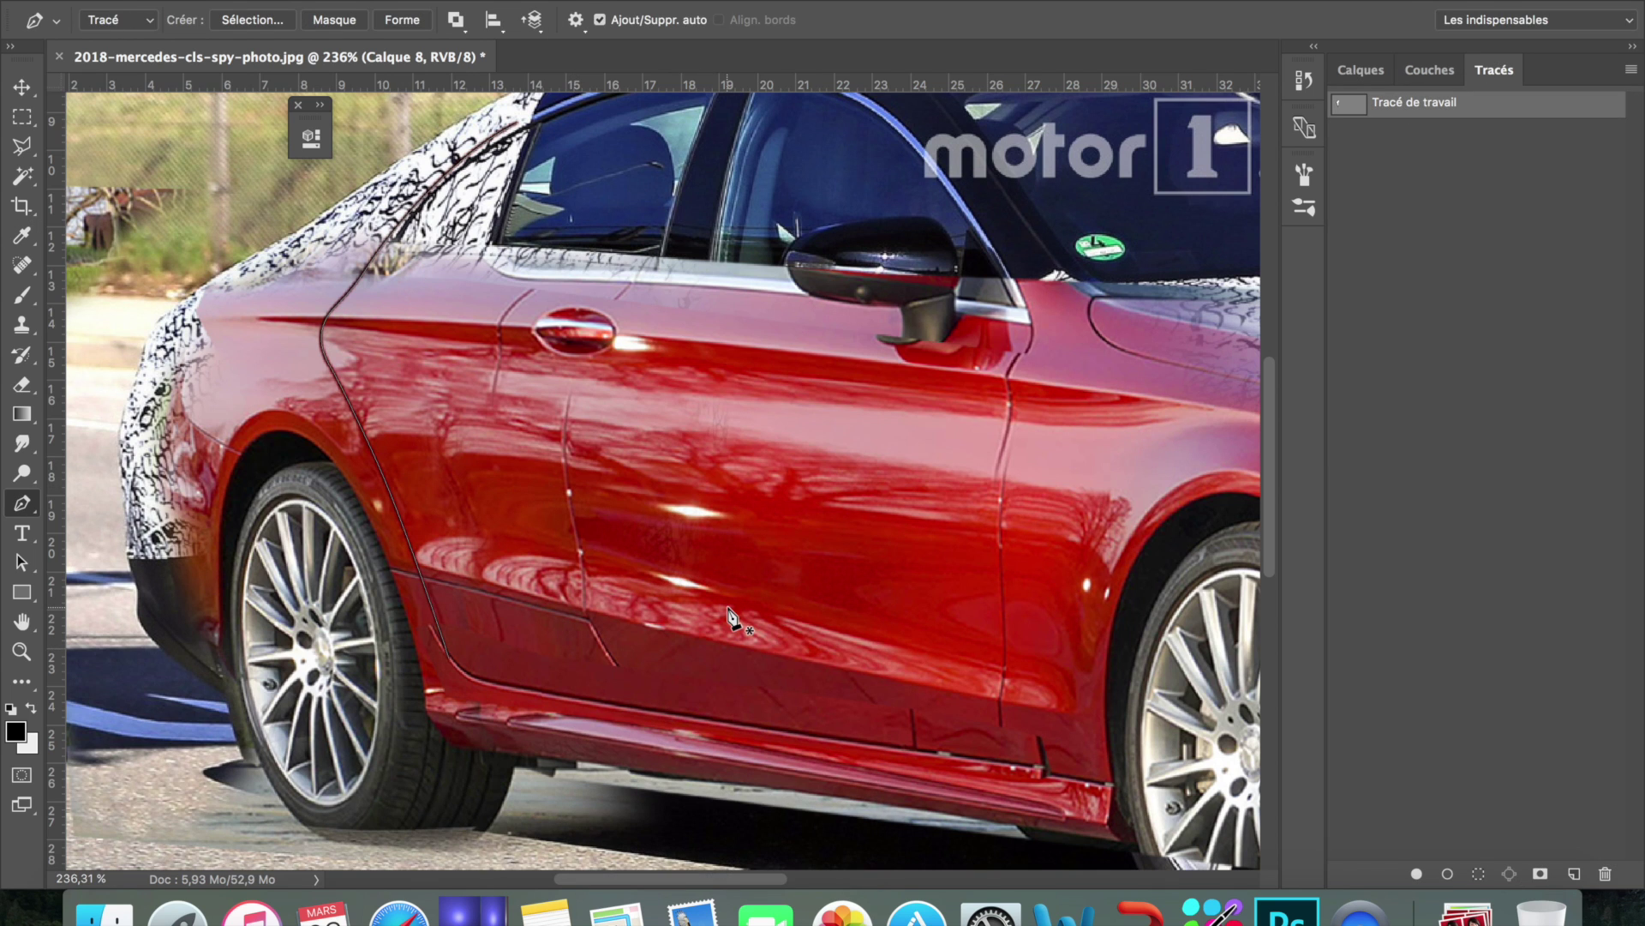
click(1361, 70)
drag(1632, 136, 1579, 165)
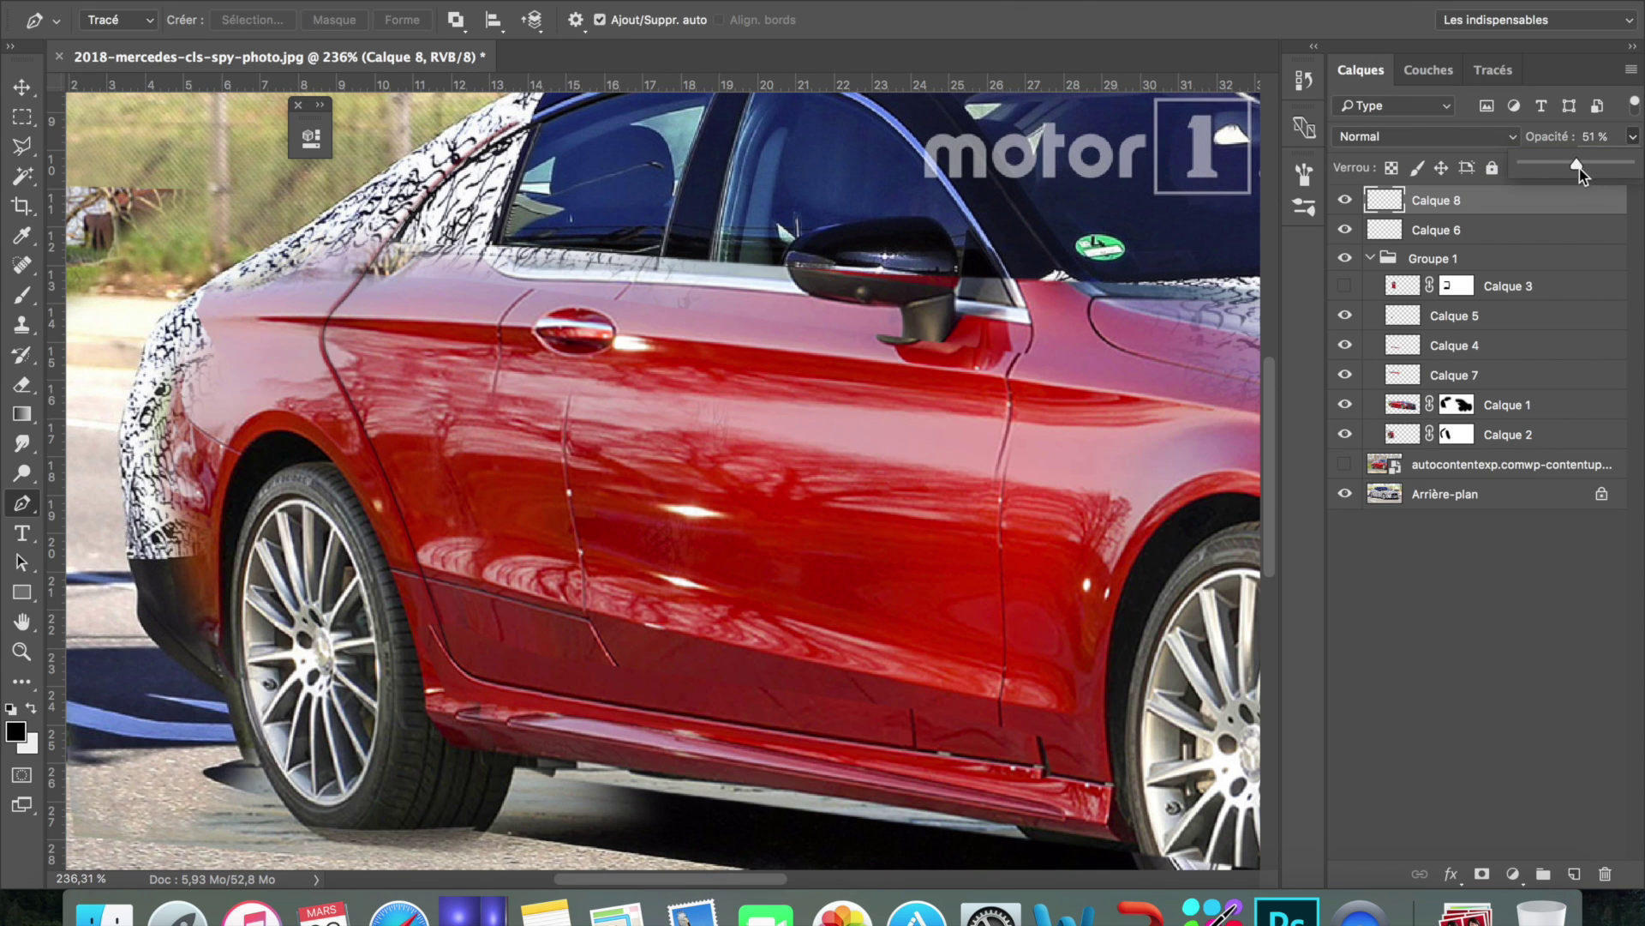
scroll(1230, 540, up, 1)
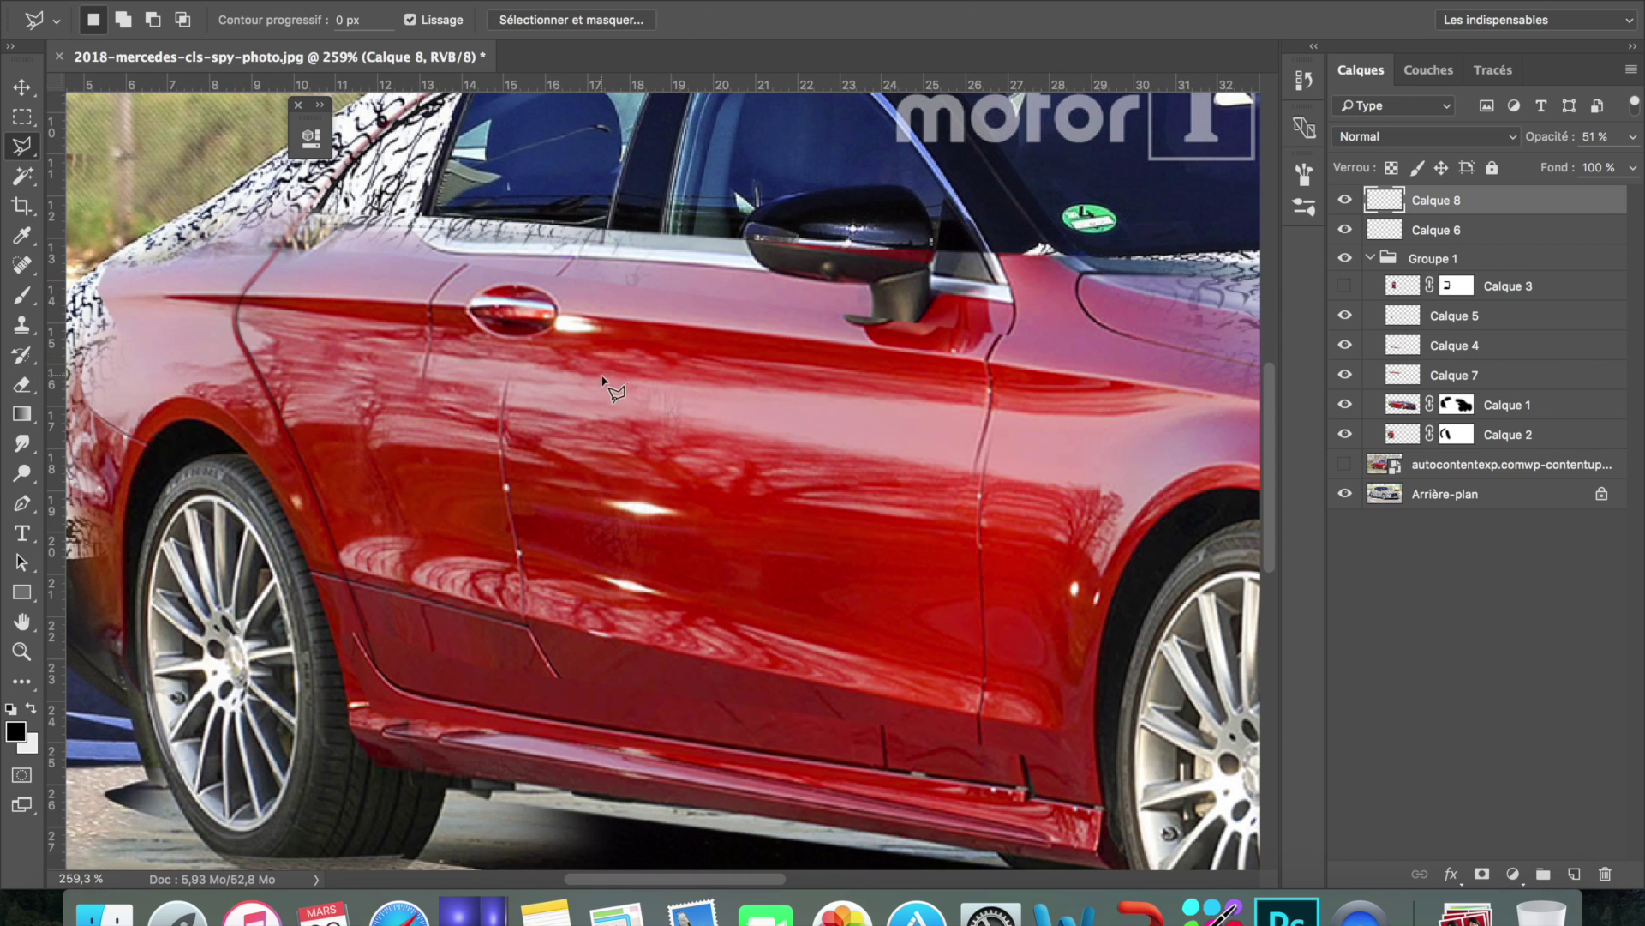
Copy the lassoed door patch to Calque 9 and move it left
key(ctrl+j)
drag(591, 514, 553, 514)
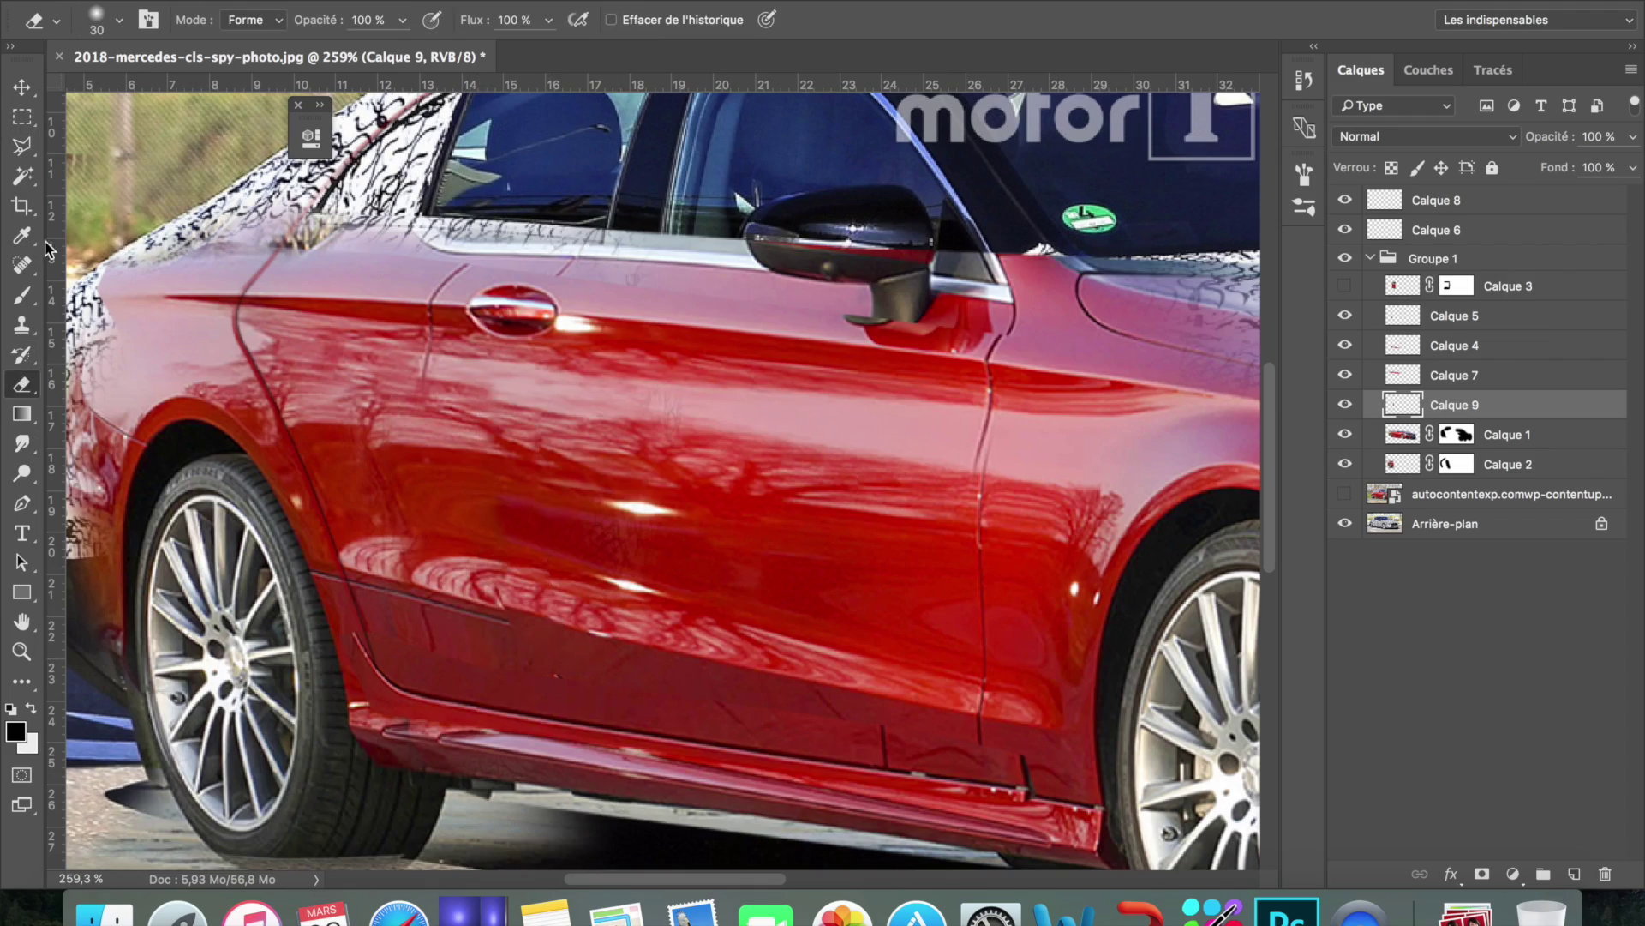
scroll(460, 658, up, 3)
Try cloning onto the door, then cycle layers and hide the red car layer to compare
key(s)
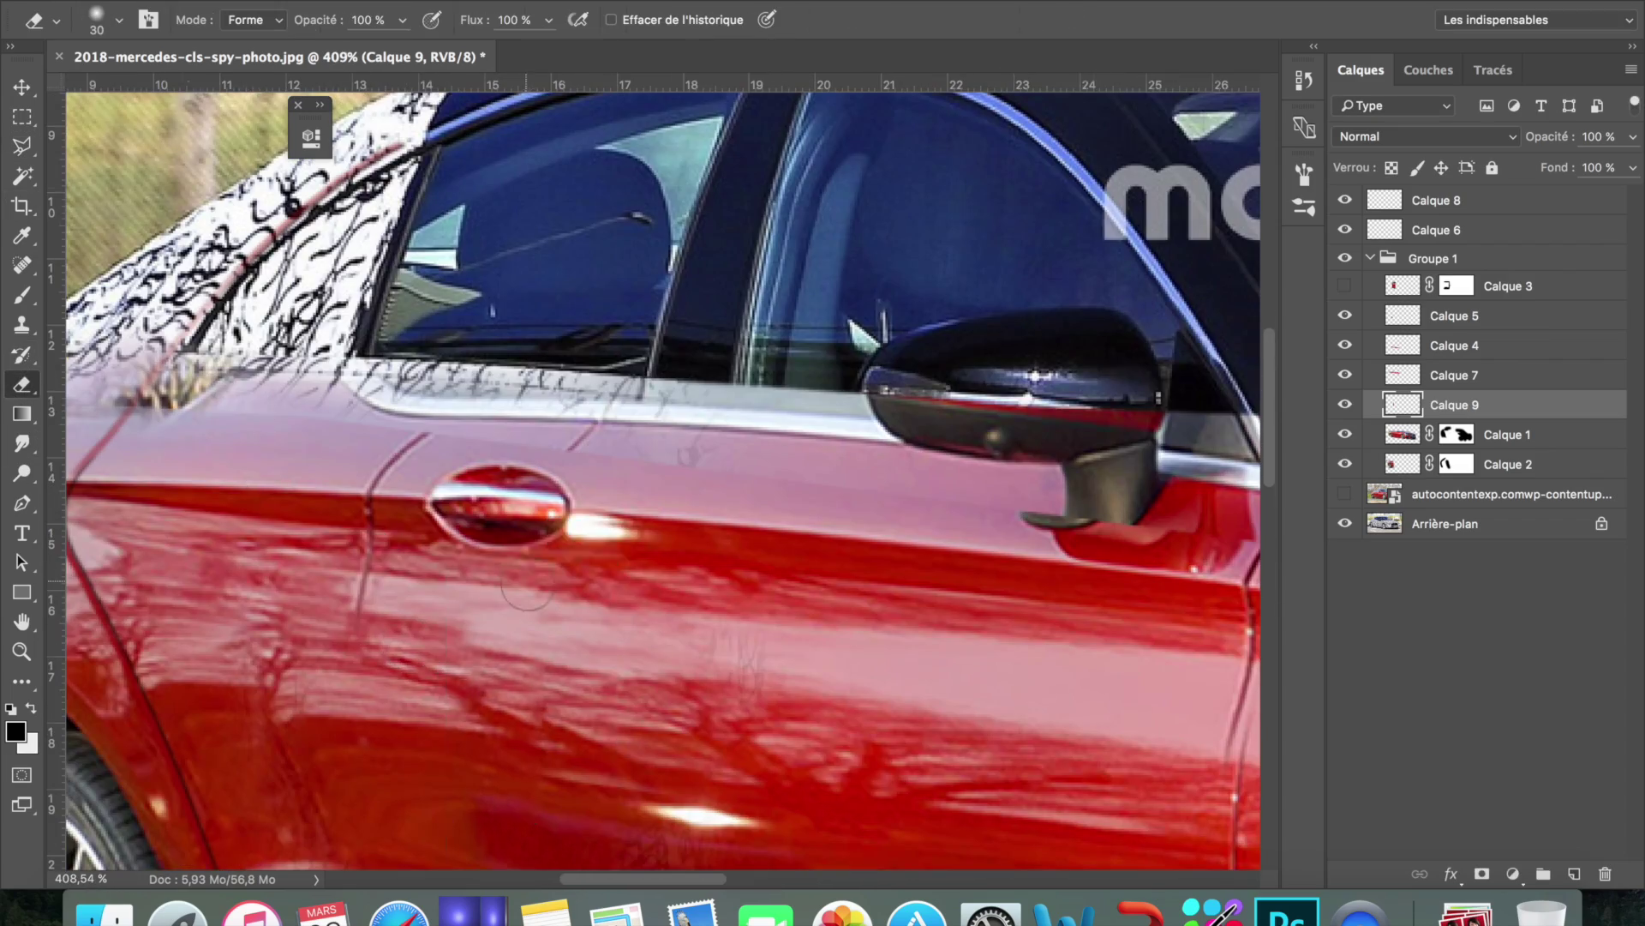
scroll(491, 531, down, 2)
scroll(491, 531, up, 3)
alt+click(751, 504)
key(Return)
key(alt+bracketleft)
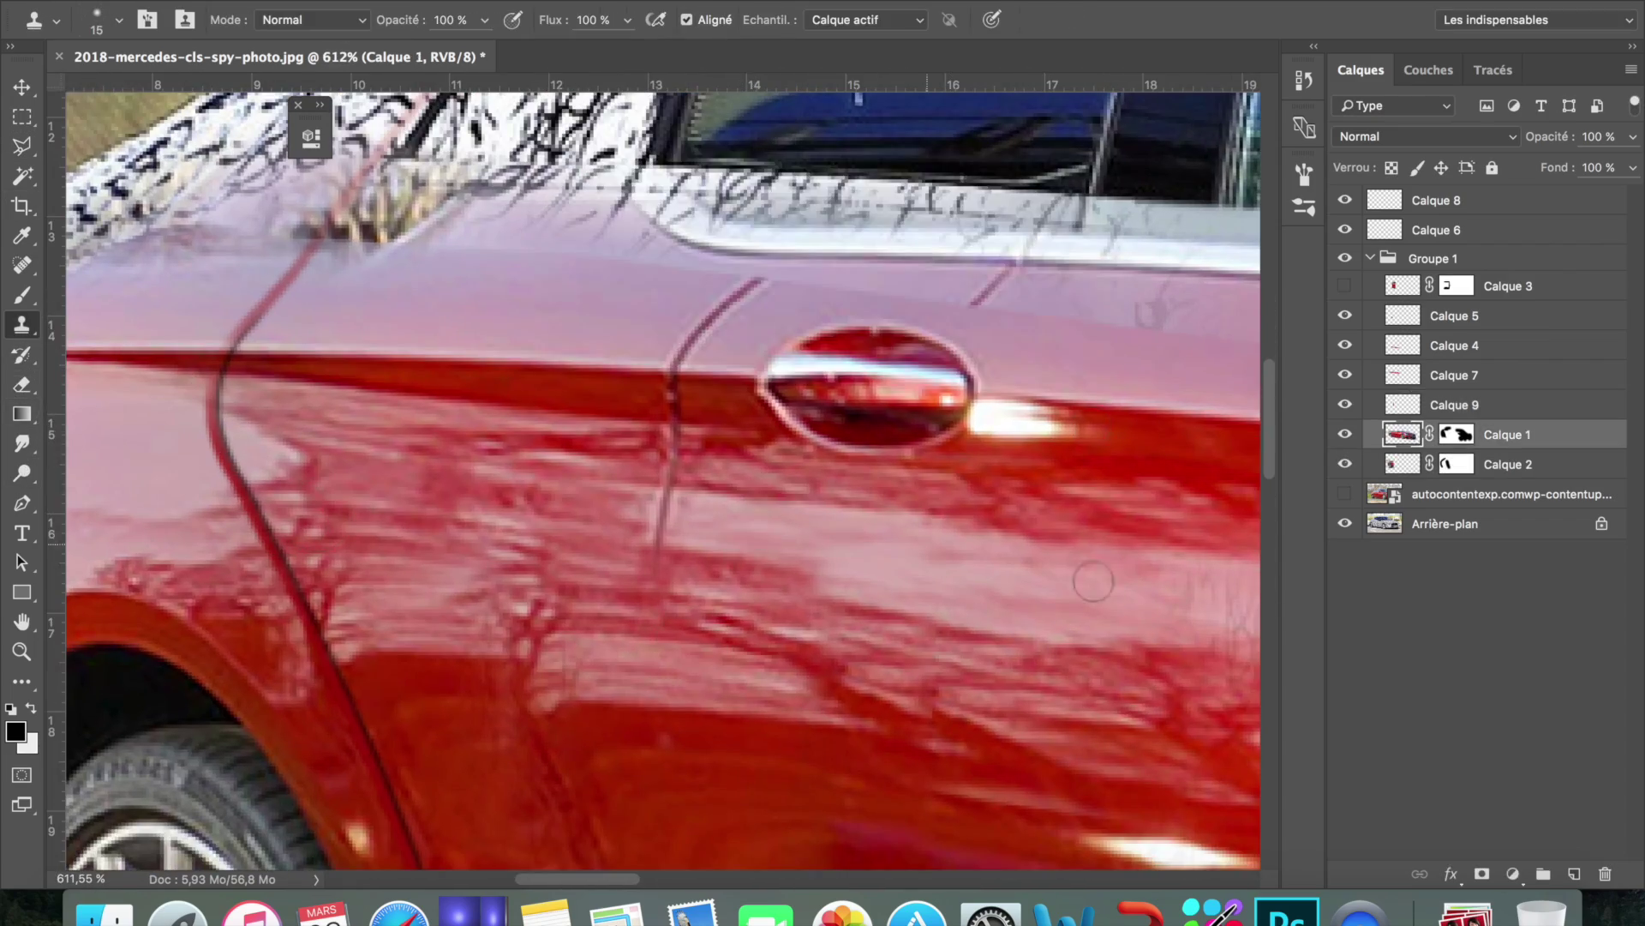
key(alt+bracketleft)
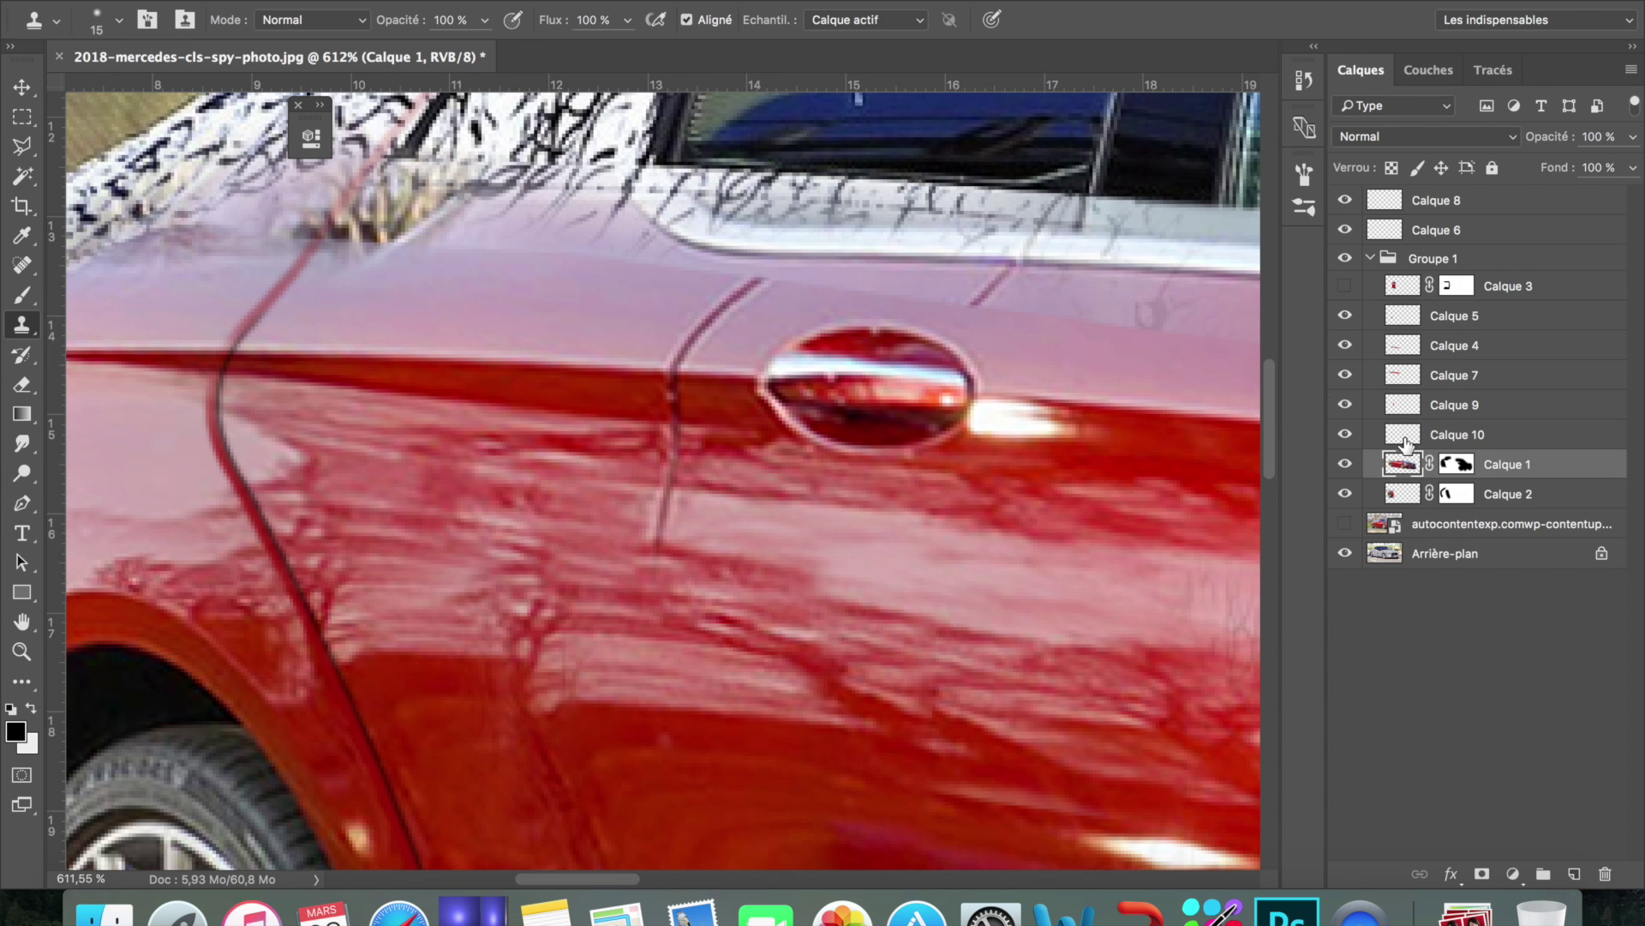
key(alt+bracketright)
click(1410, 459)
click(1345, 464)
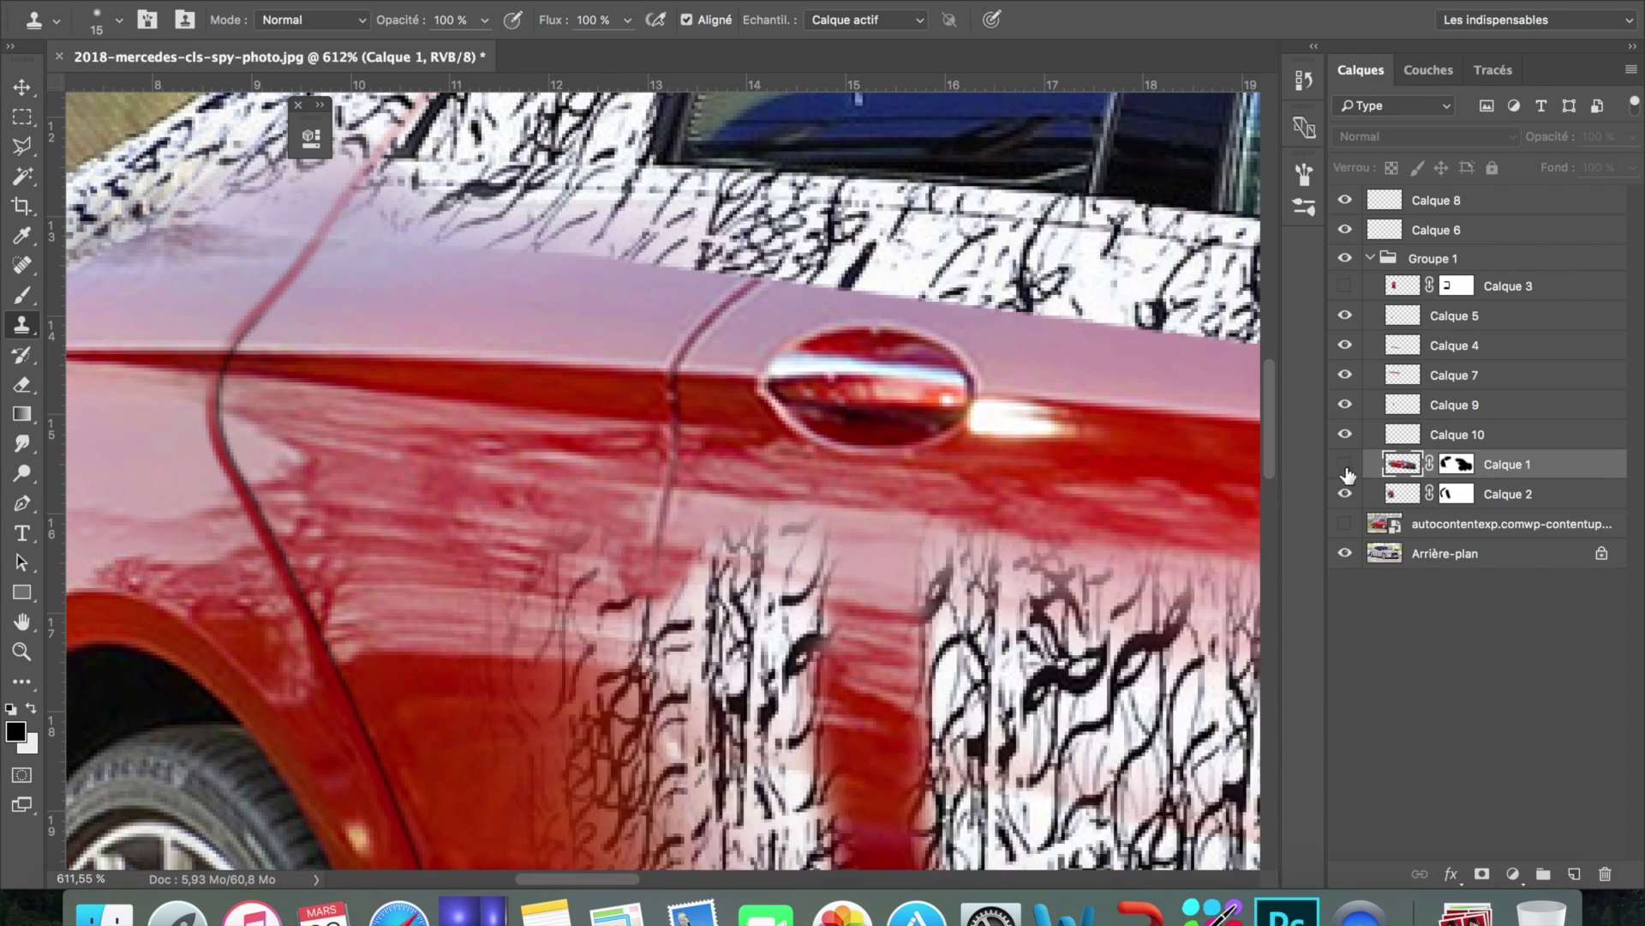
key(alt+bracketright)
key(alt+bracketright)
key(alt+bracketright)
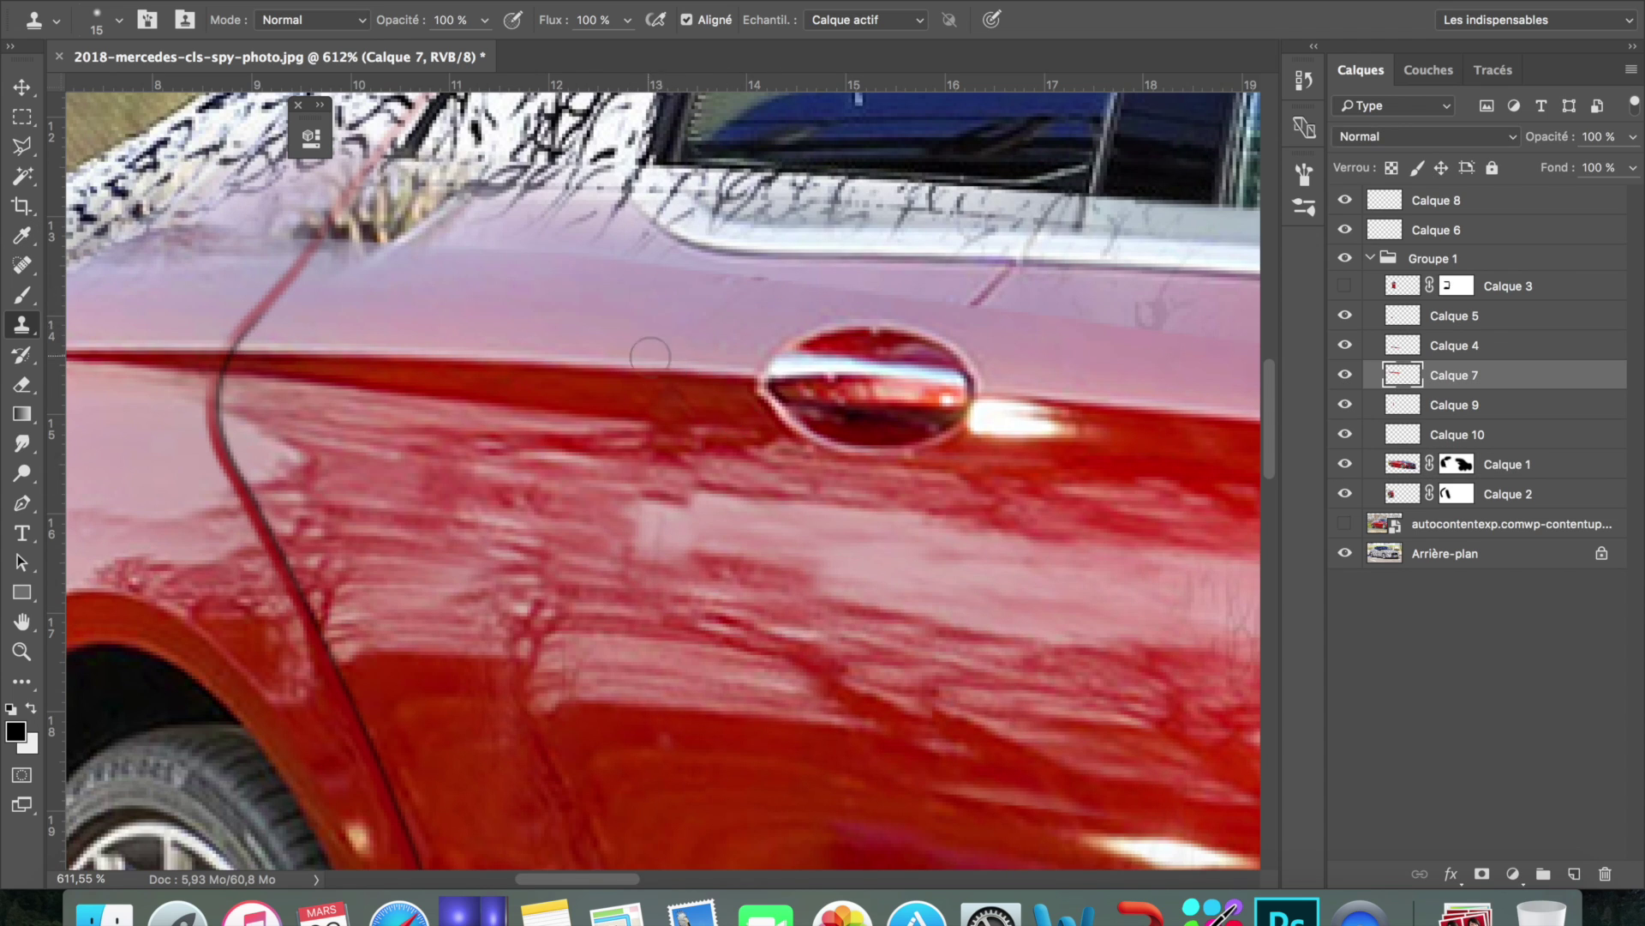
scroll(658, 326, down, 3)
Sample the car's dark red with the Eyedropper and add anchors to the sill outline path
key(i)
click(737, 537)
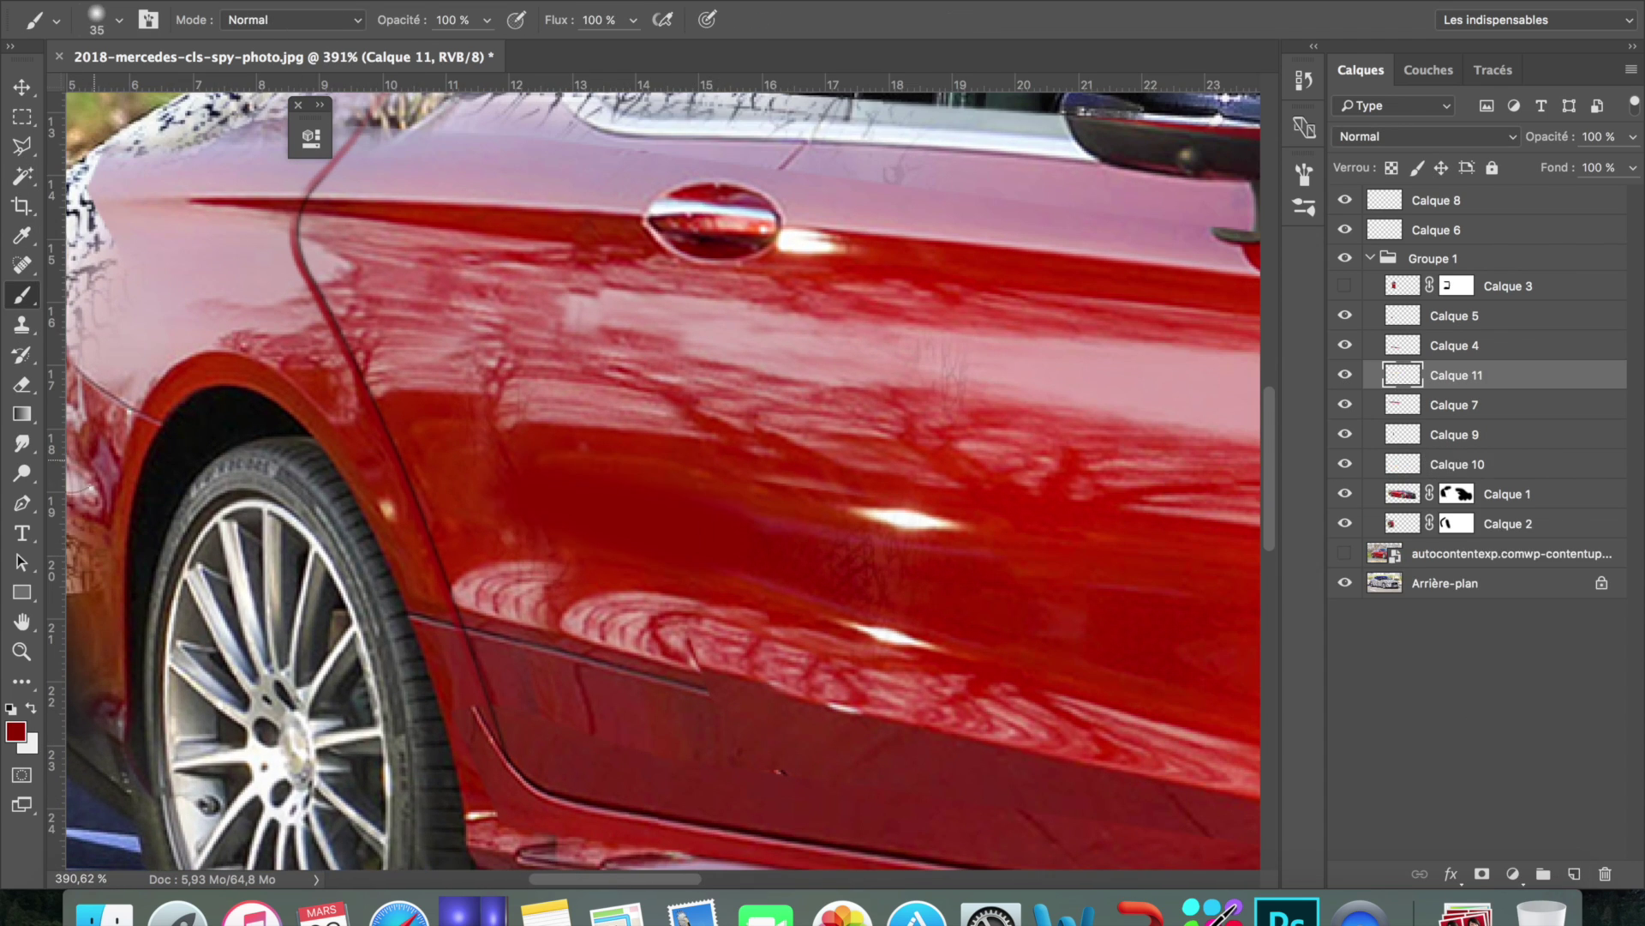
scroll(437, 505, down, 3)
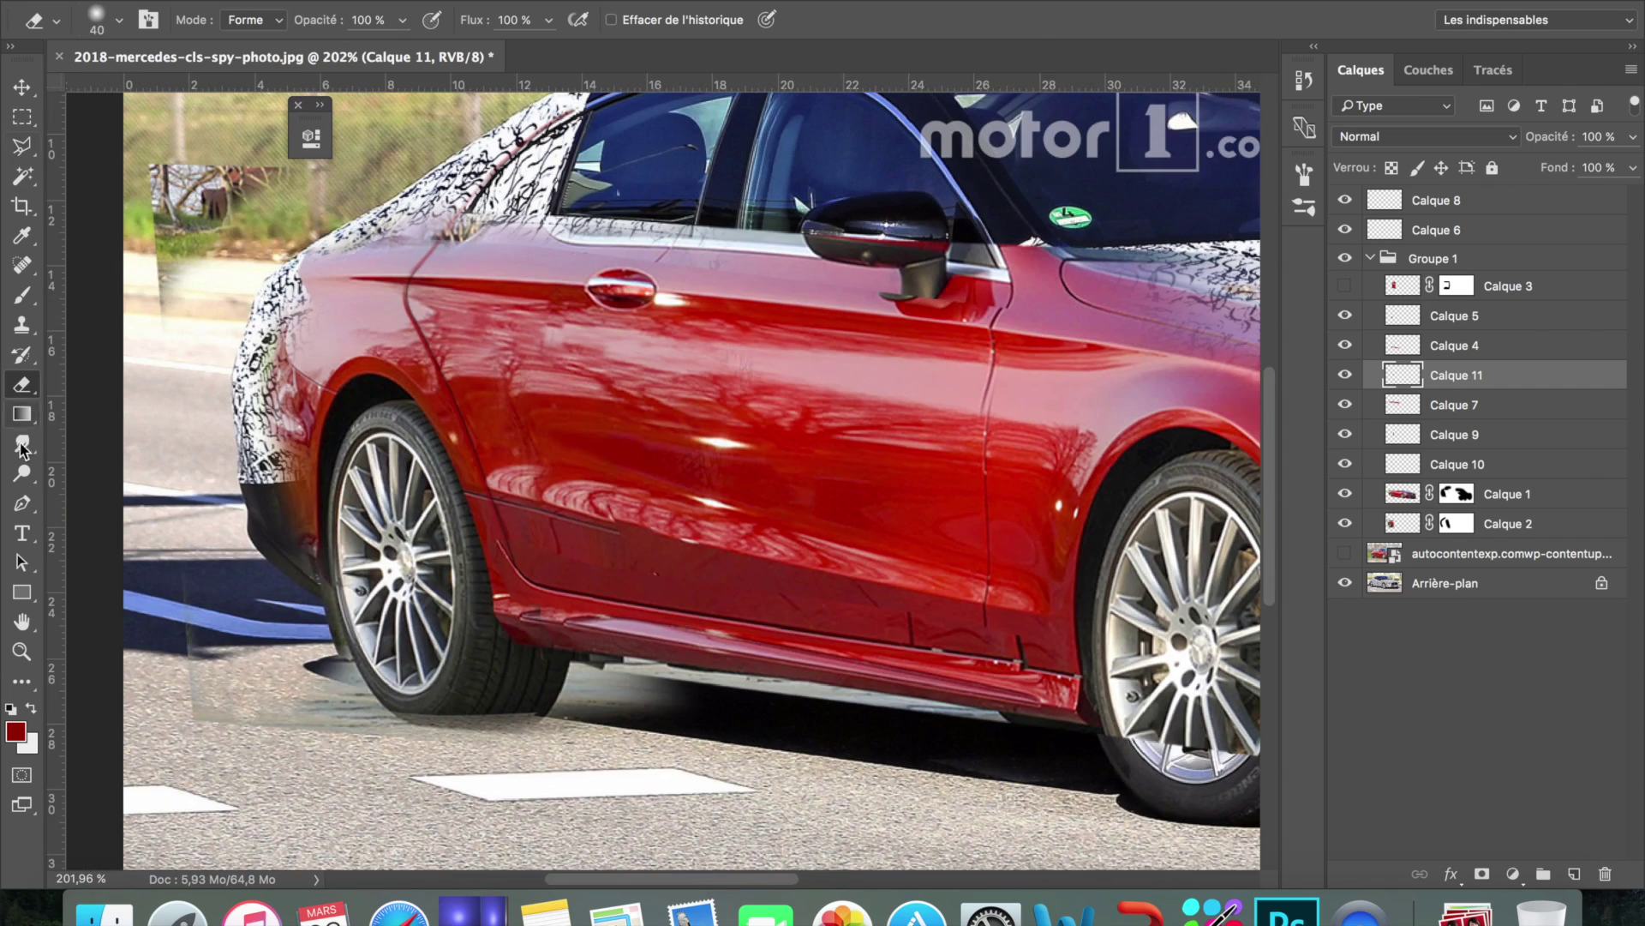
click(217, 402)
scroll(70, 313, left, 3)
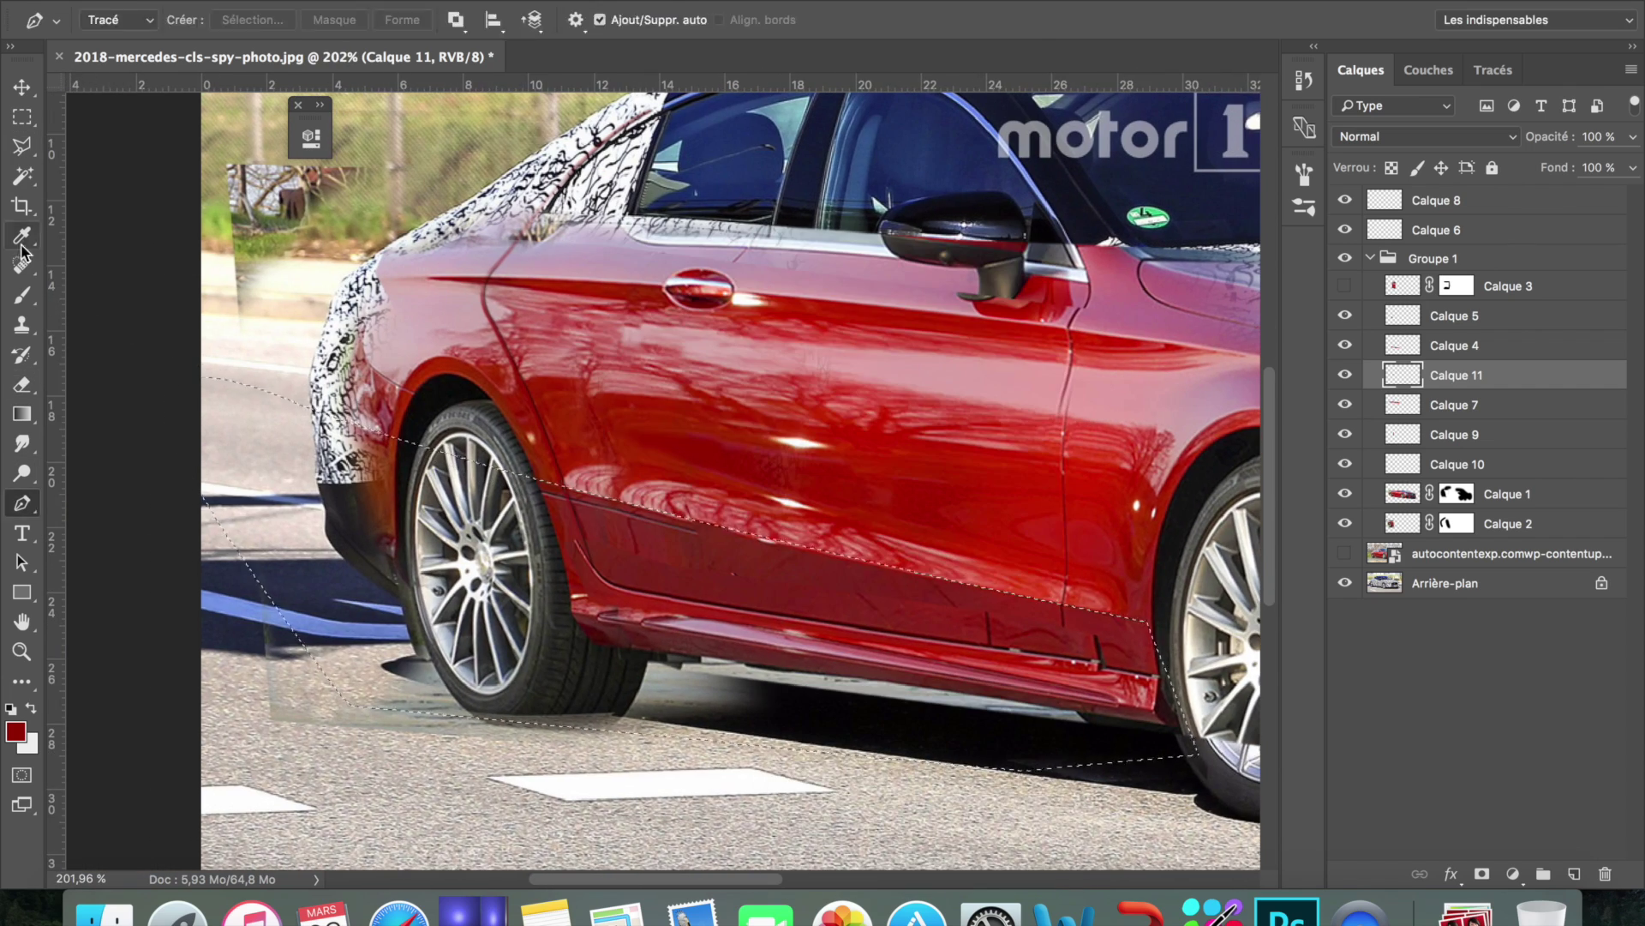
Paint the traced lower side panel dark red on a new layer and trim it with a small eraser
key(b)
key(ctrl+shift+alt+n)
drag(1047, 536, 823, 499)
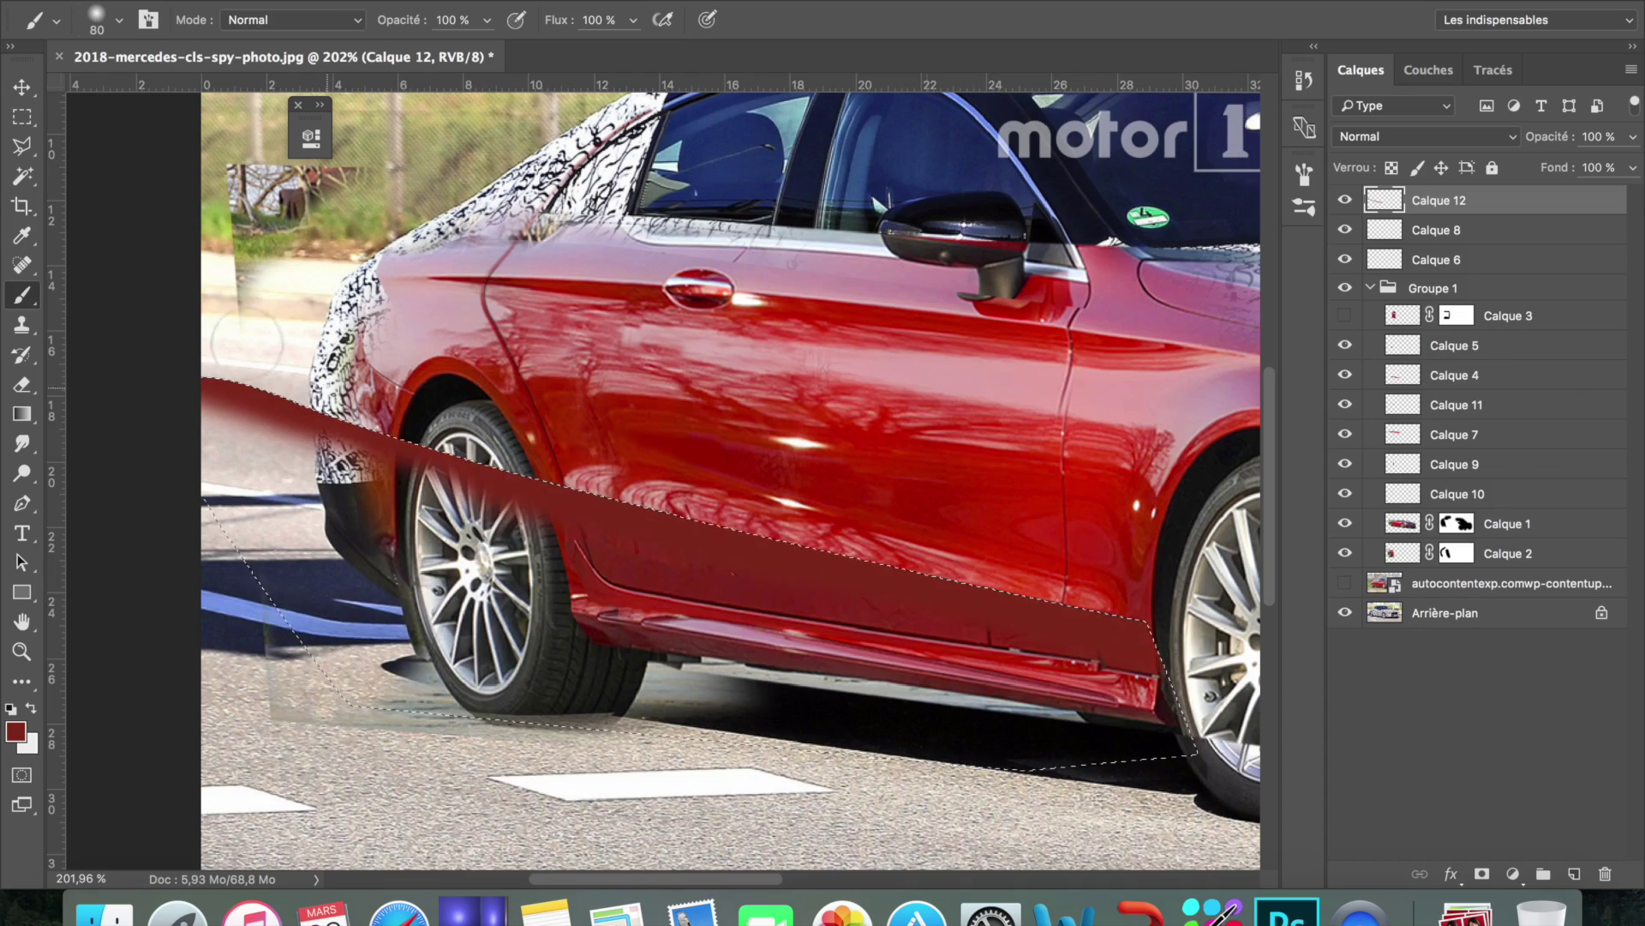
key(e)
scroll(527, 452, up, 5)
key(bracketleft)
key(bracketleft)
key(bracketleft)
scroll(295, 515, down, 3)
scroll(295, 514, down, 3)
scroll(295, 514, down, 2)
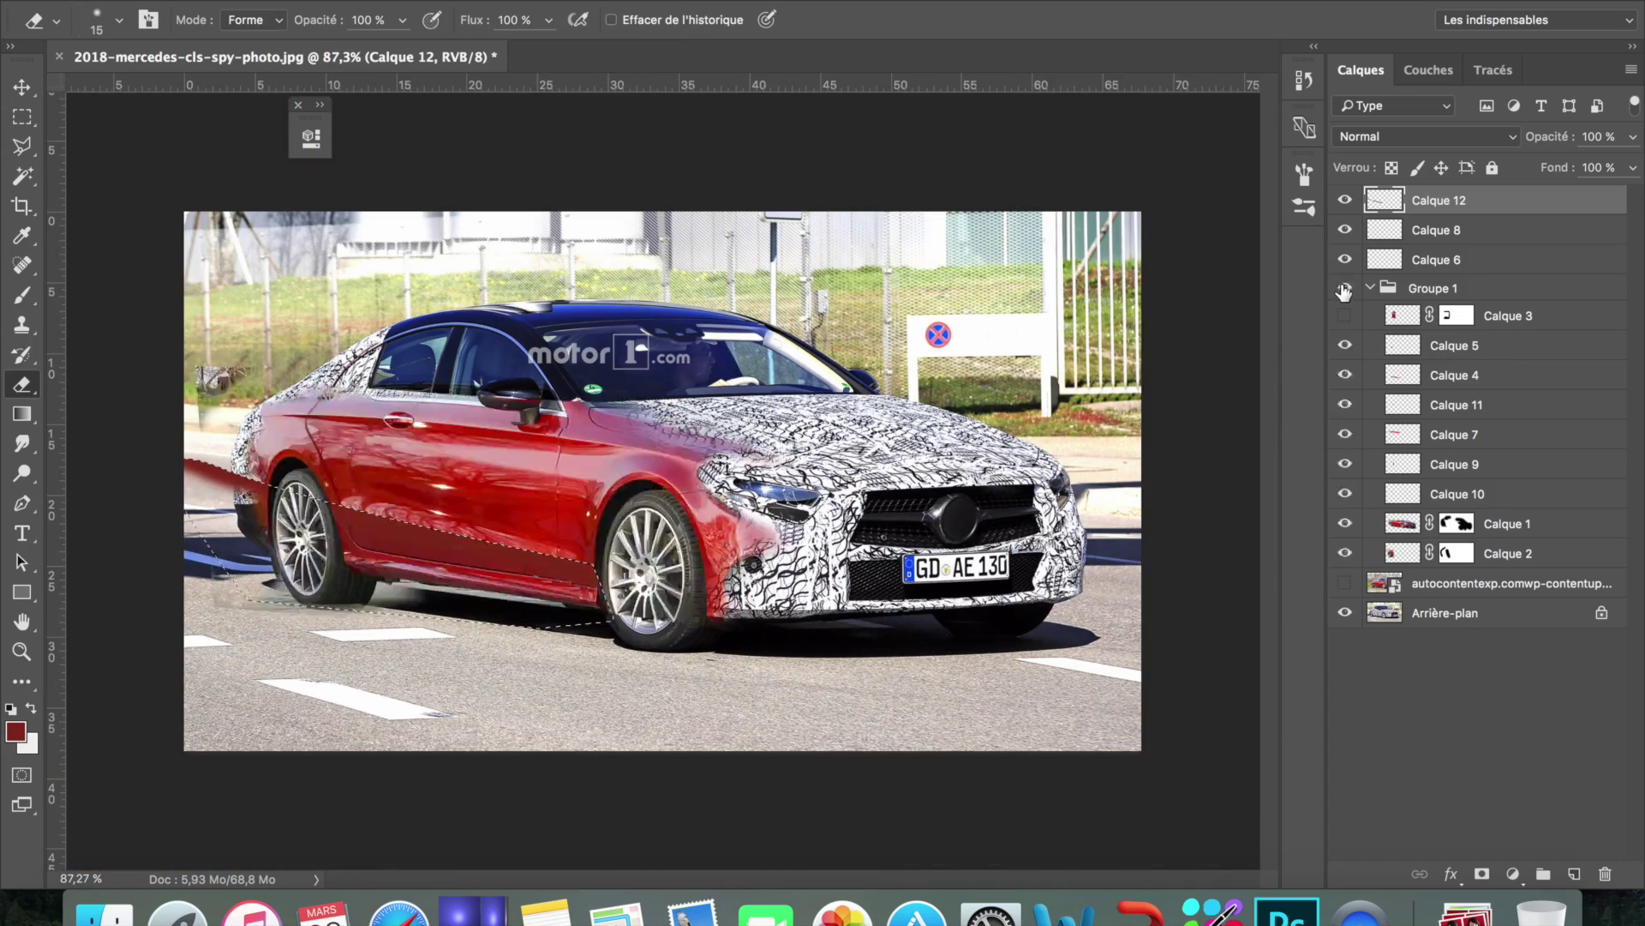
scroll(478, 427, up, 3)
scroll(477, 427, up, 3)
Copy the door area below the mirror to its own layer, then make Calque 4 the working layer
key(m)
drag(844, 360, 1046, 742)
key(v)
key(m)
right_click(863, 455)
click(955, 610)
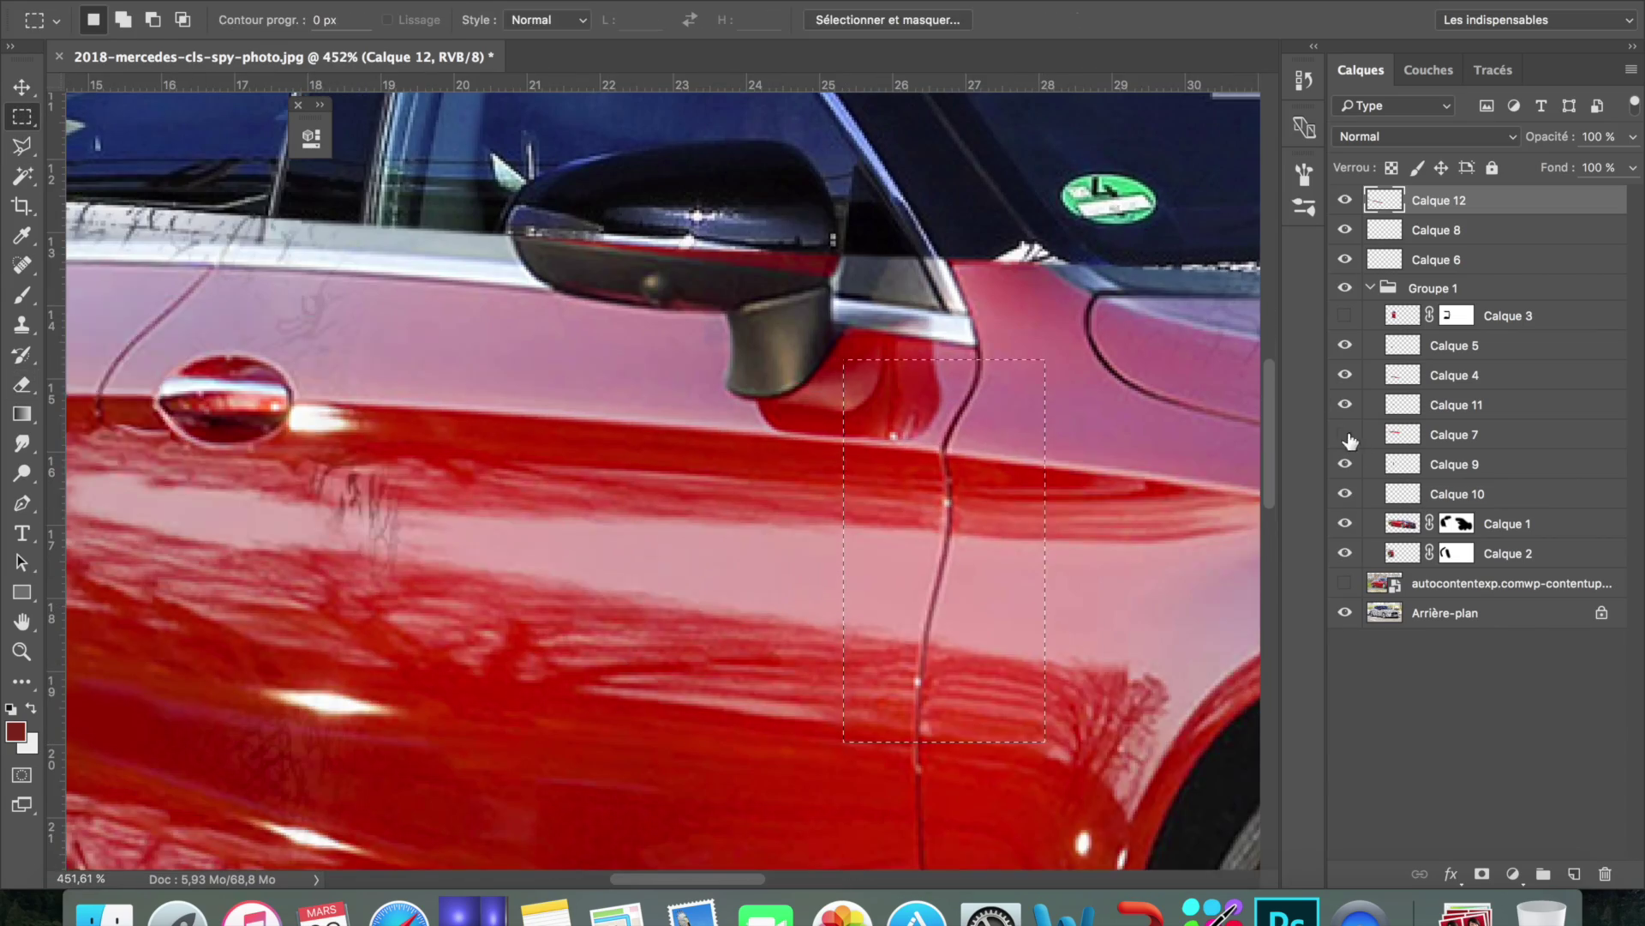
key(ctrl+t)
key(Return)
scroll(559, 491, down, 2)
scroll(558, 490, down, 1)
key(v)
ctrl+click(559, 491)
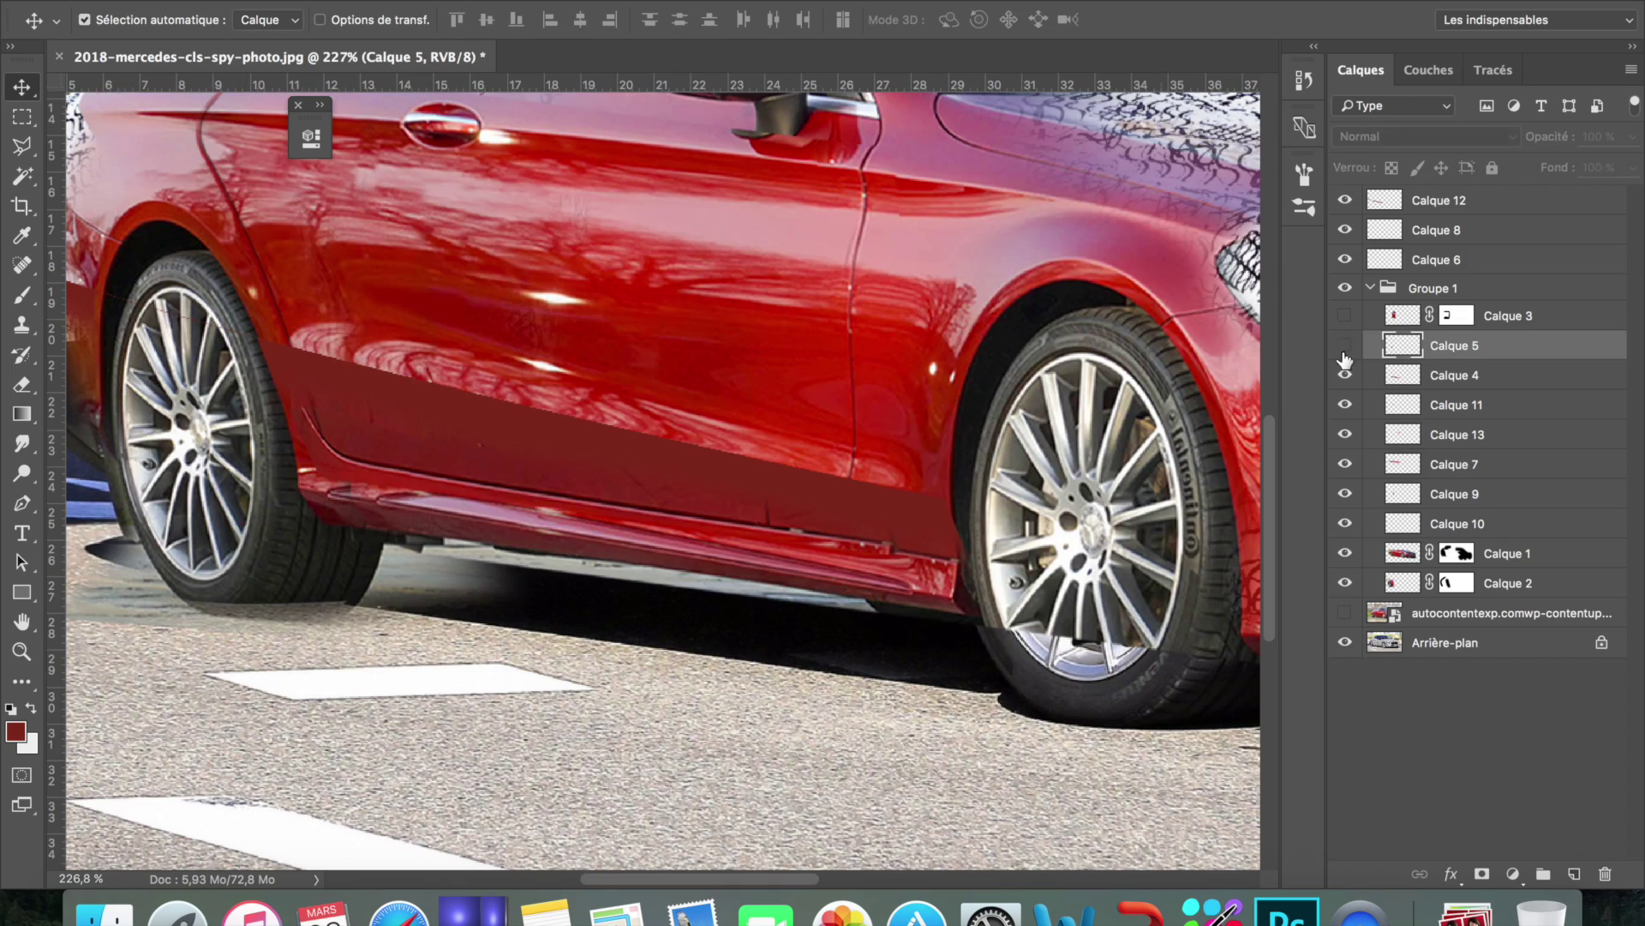
click(22, 385)
key(ctrl+plus)
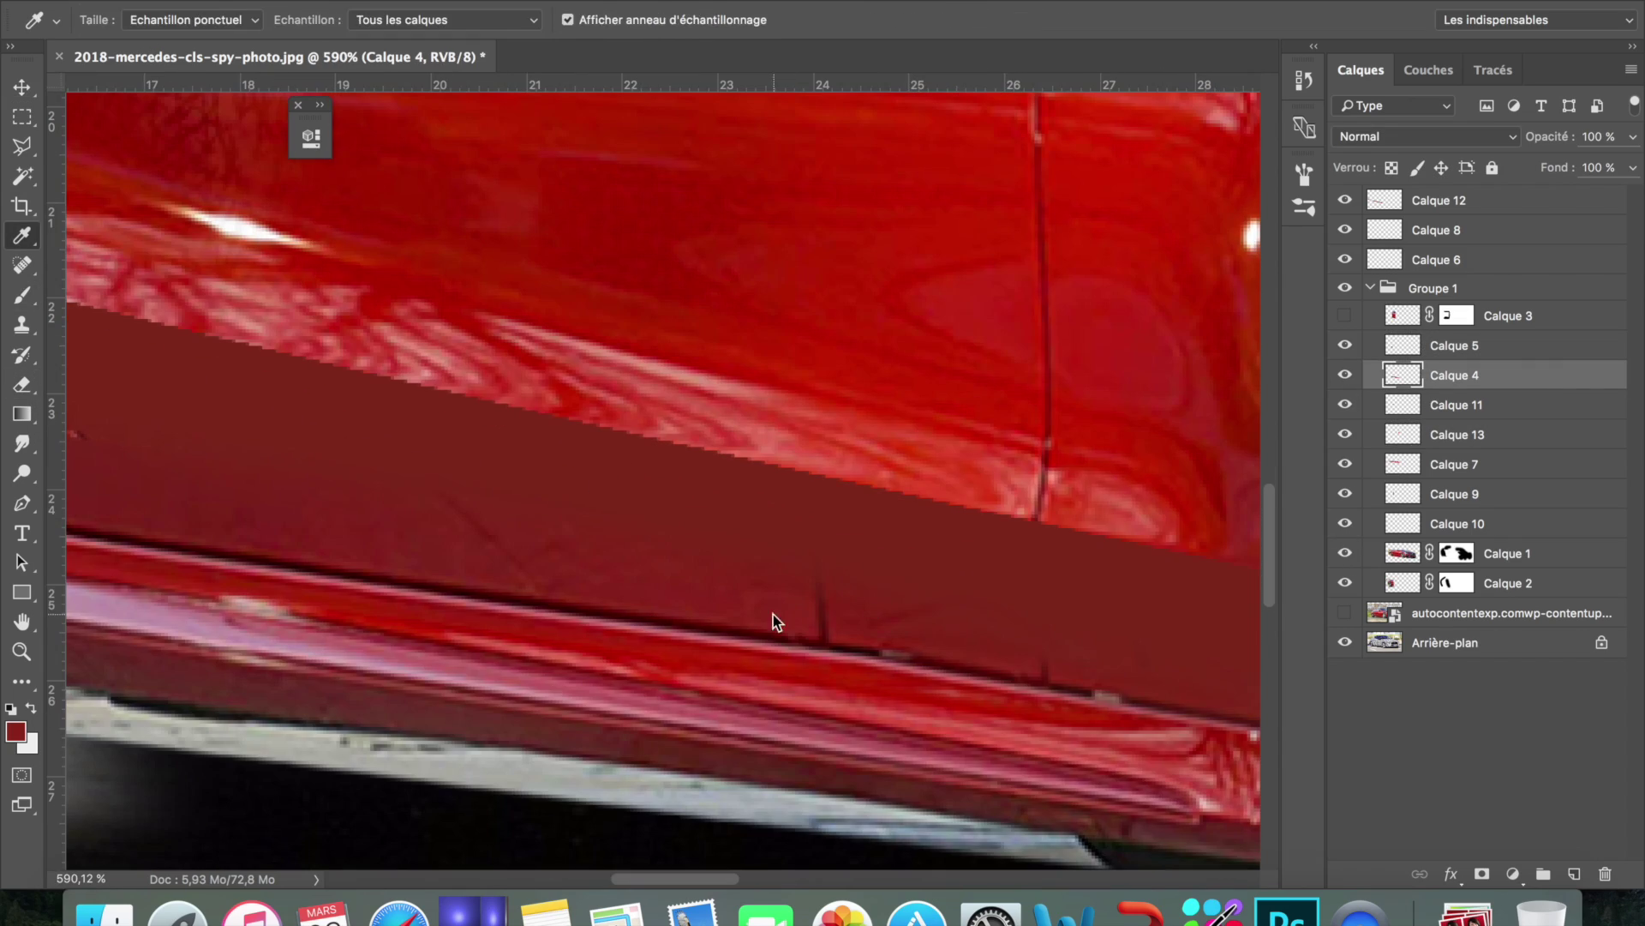
scroll(965, 516, down, 2)
scroll(965, 516, up, 3)
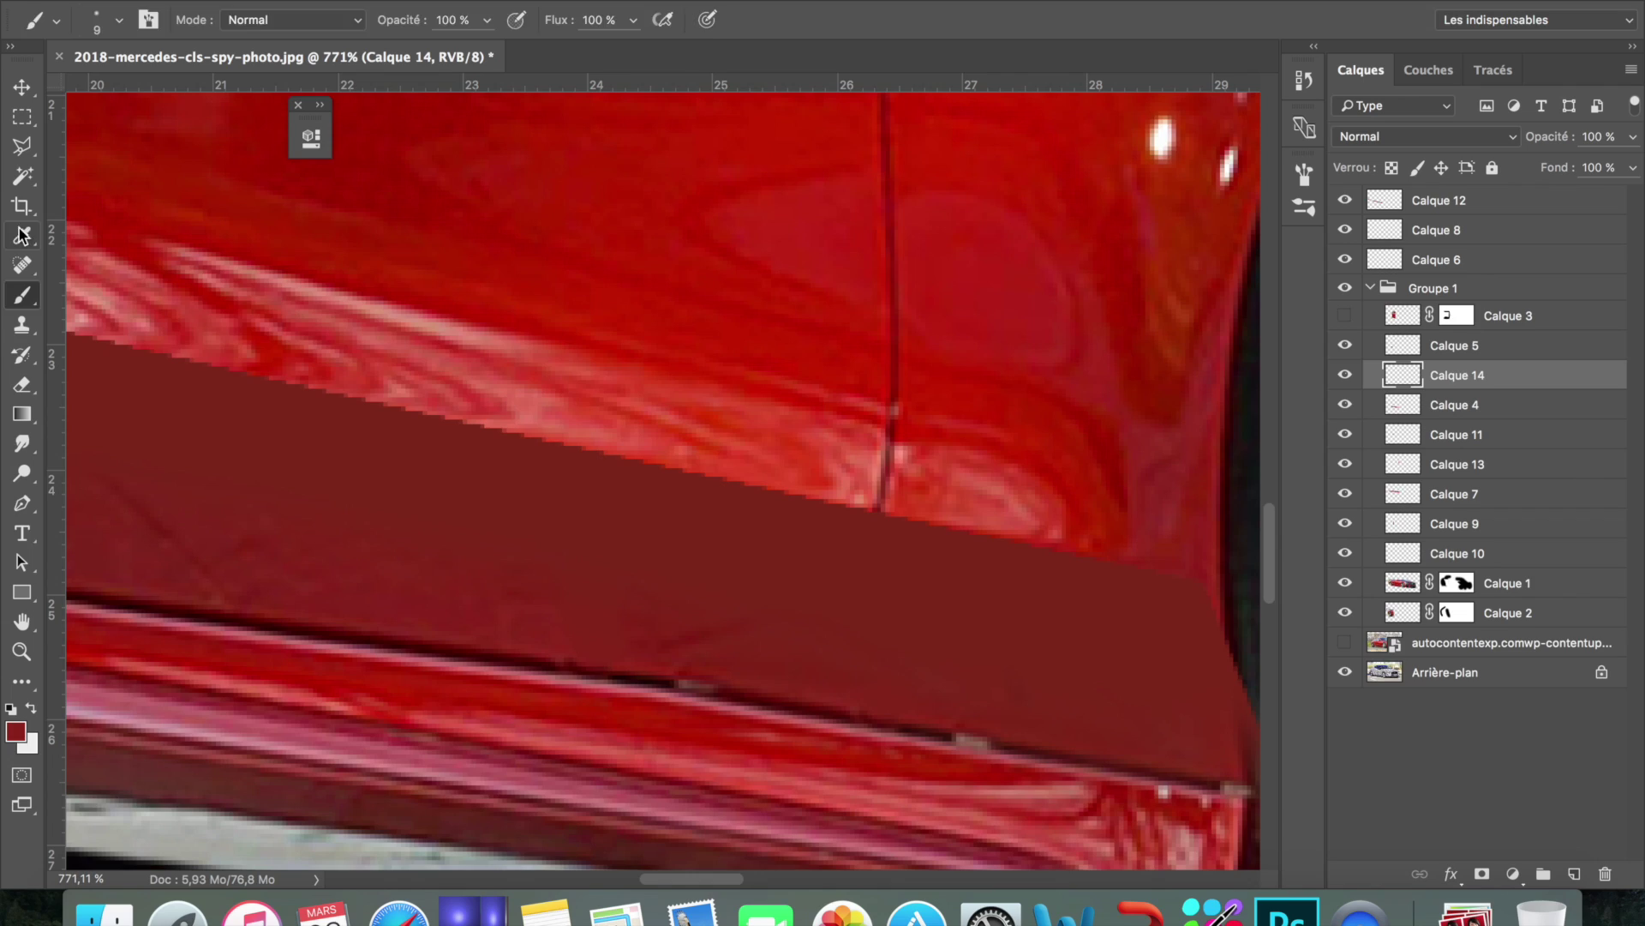
Draw the door seam line down through the dark band on a new layer
key(ctrl+shift+alt+n)
click(15, 731)
key(Return)
drag(870, 513, 862, 712)
key(e)
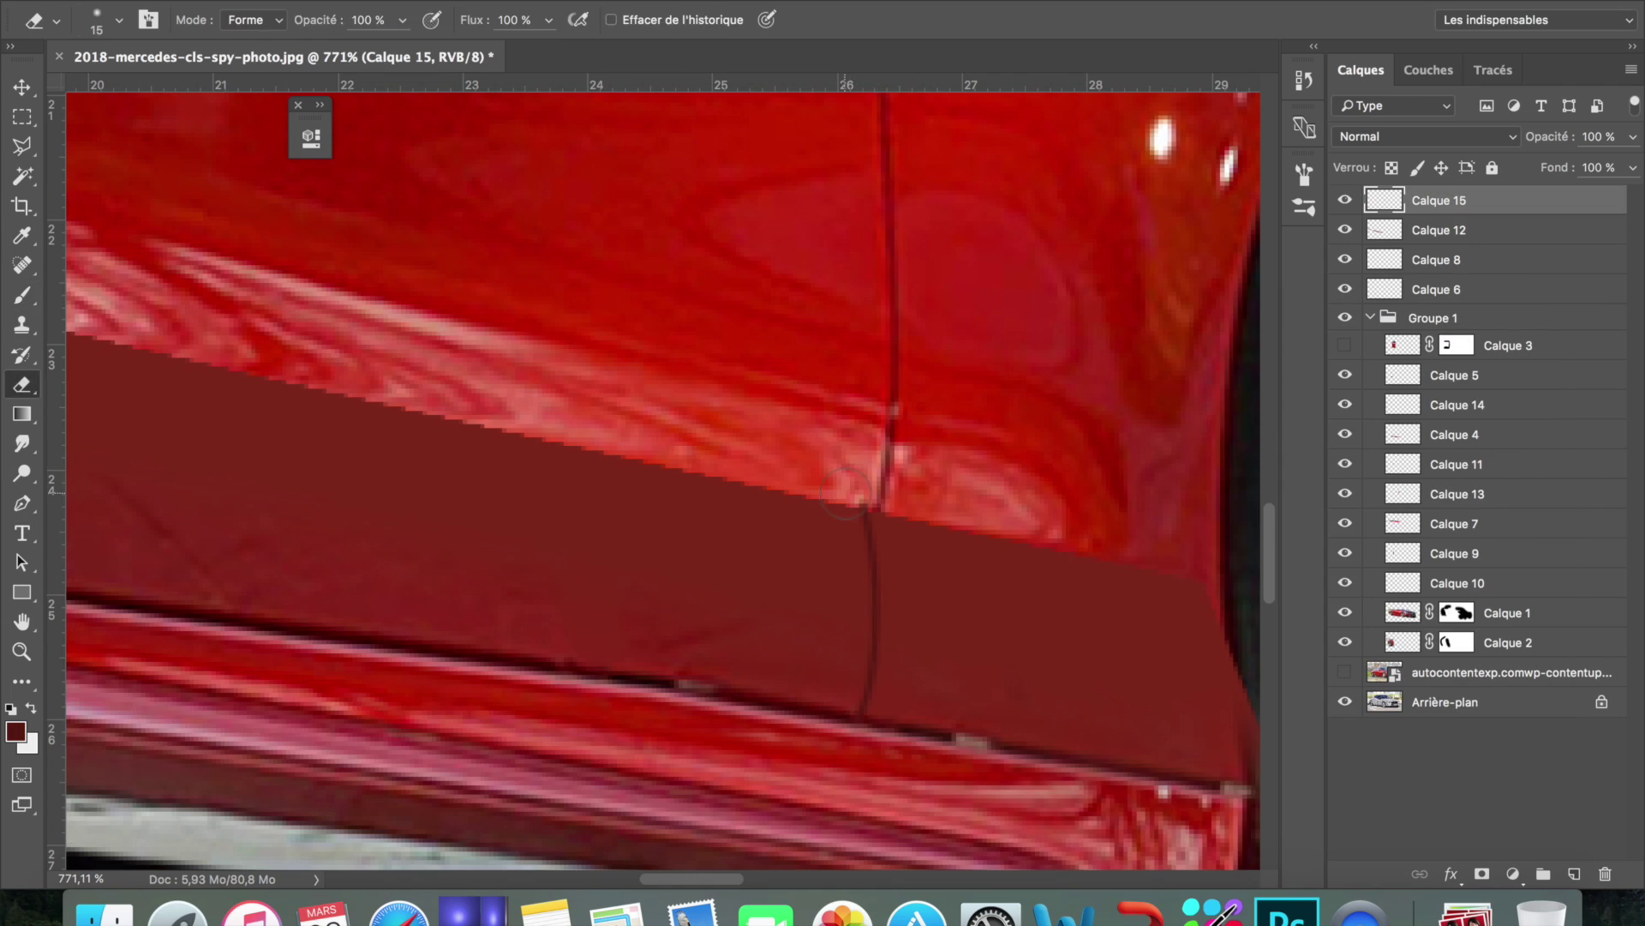
scroll(563, 629, down, 3)
scroll(563, 629, up, 3)
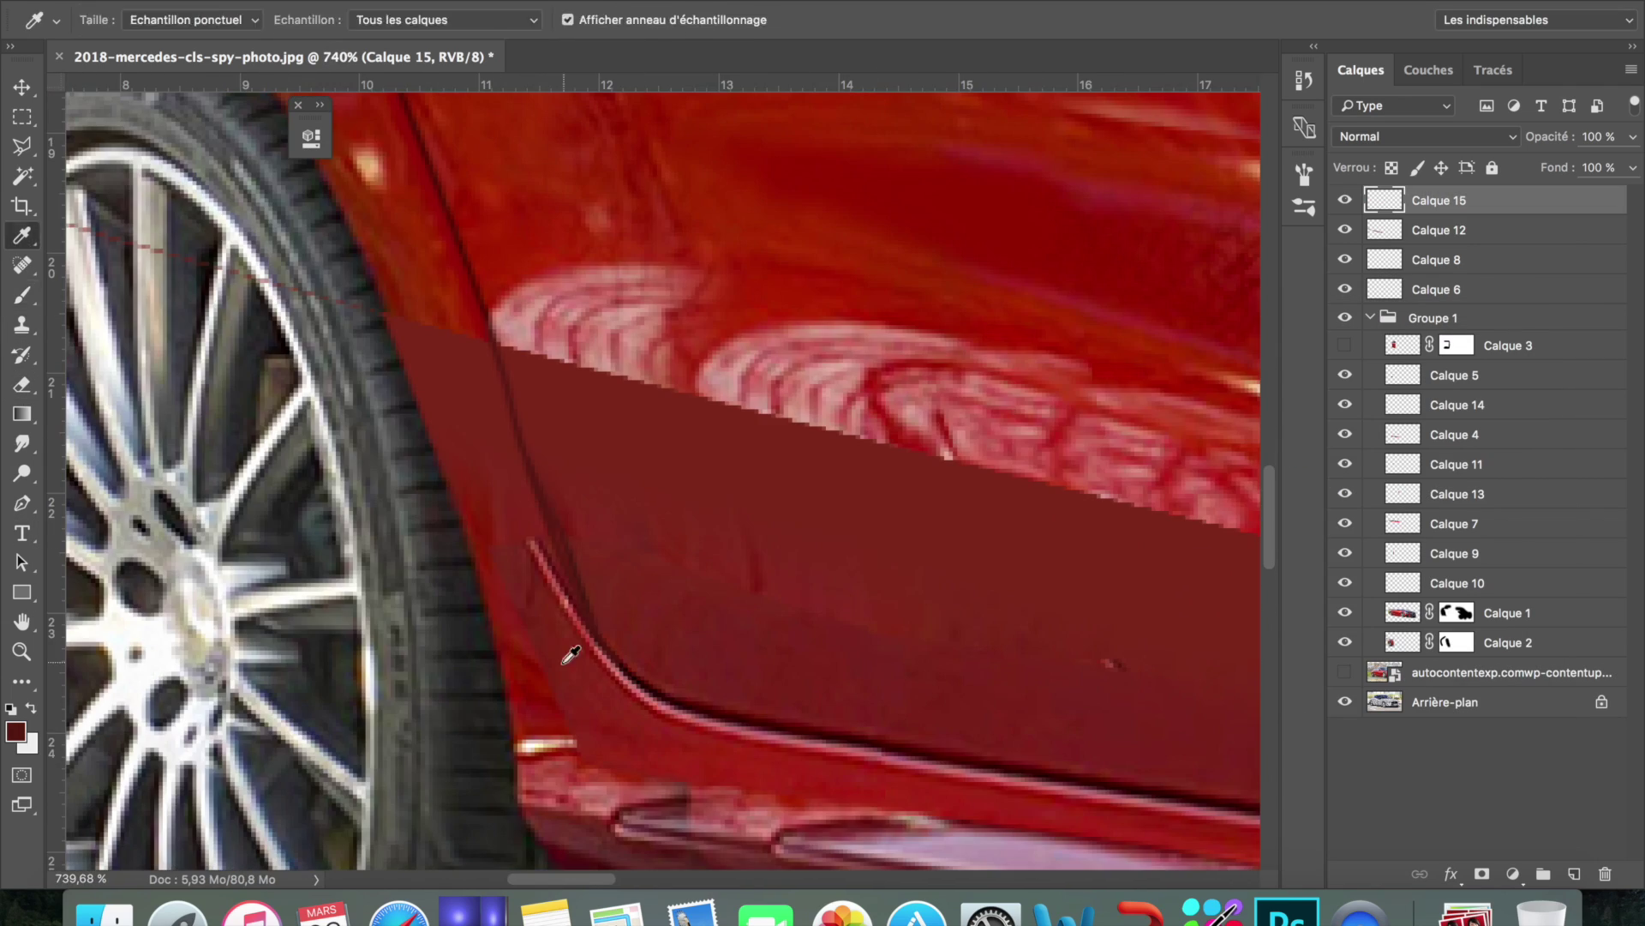
Add a new layer for the wheel-arch line and slightly enlarge the brush
key(ctrl+shift+alt+n)
key(bracketright)
scroll(508, 406, down, 3)
scroll(509, 406, down, 2)
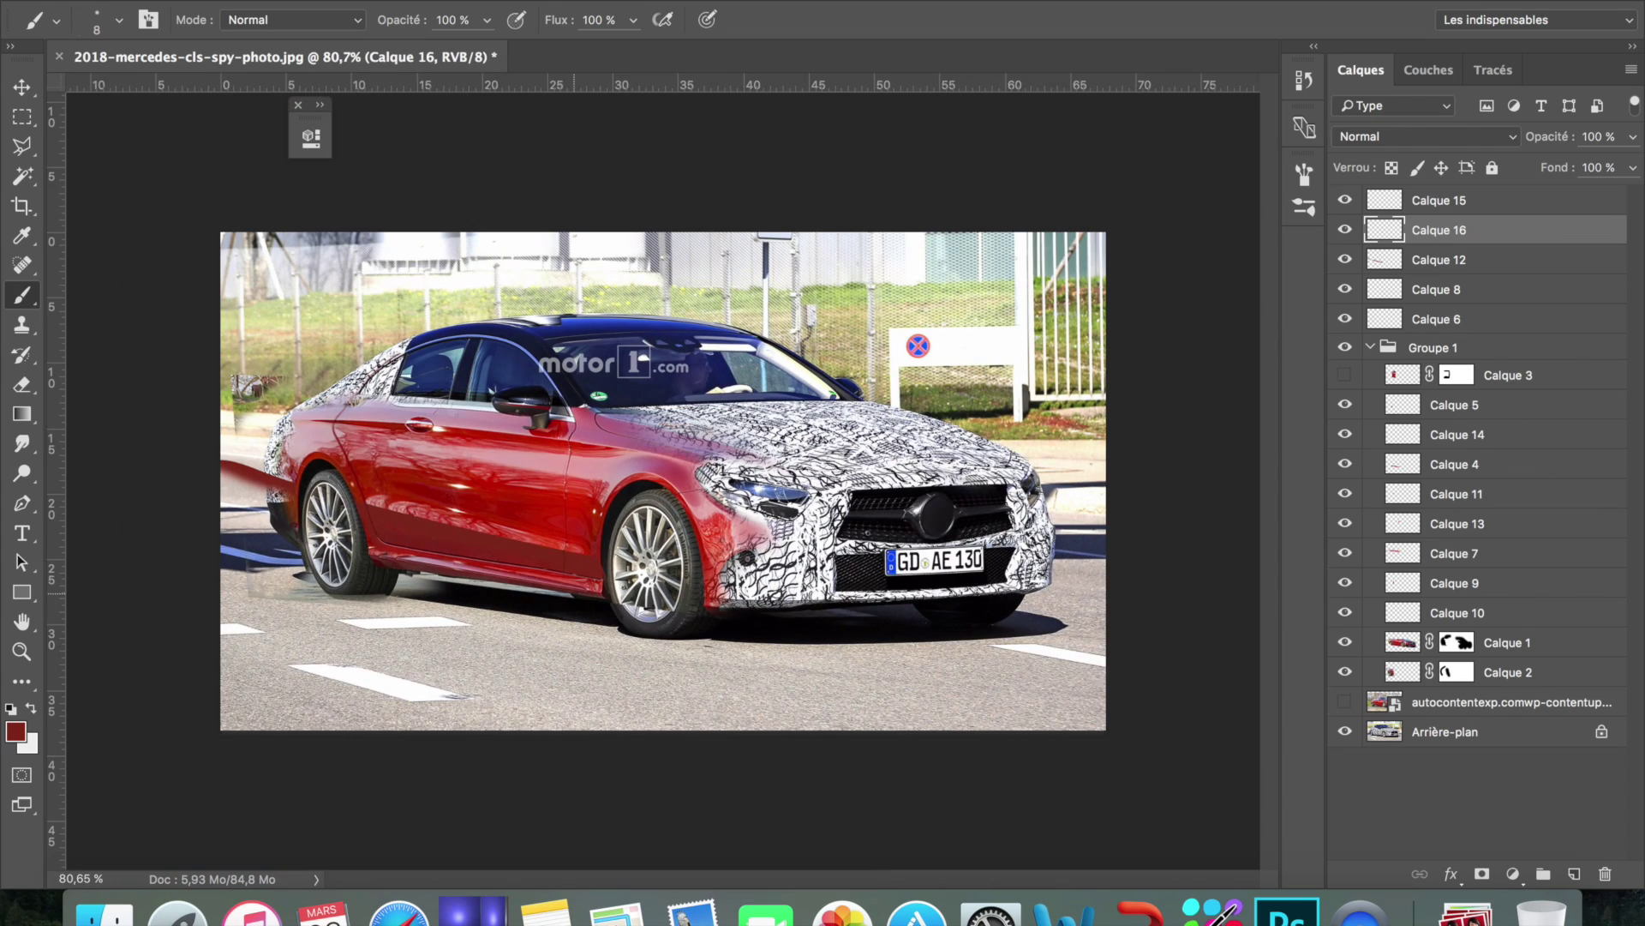
scroll(385, 354, up, 5)
scroll(386, 353, up, 1)
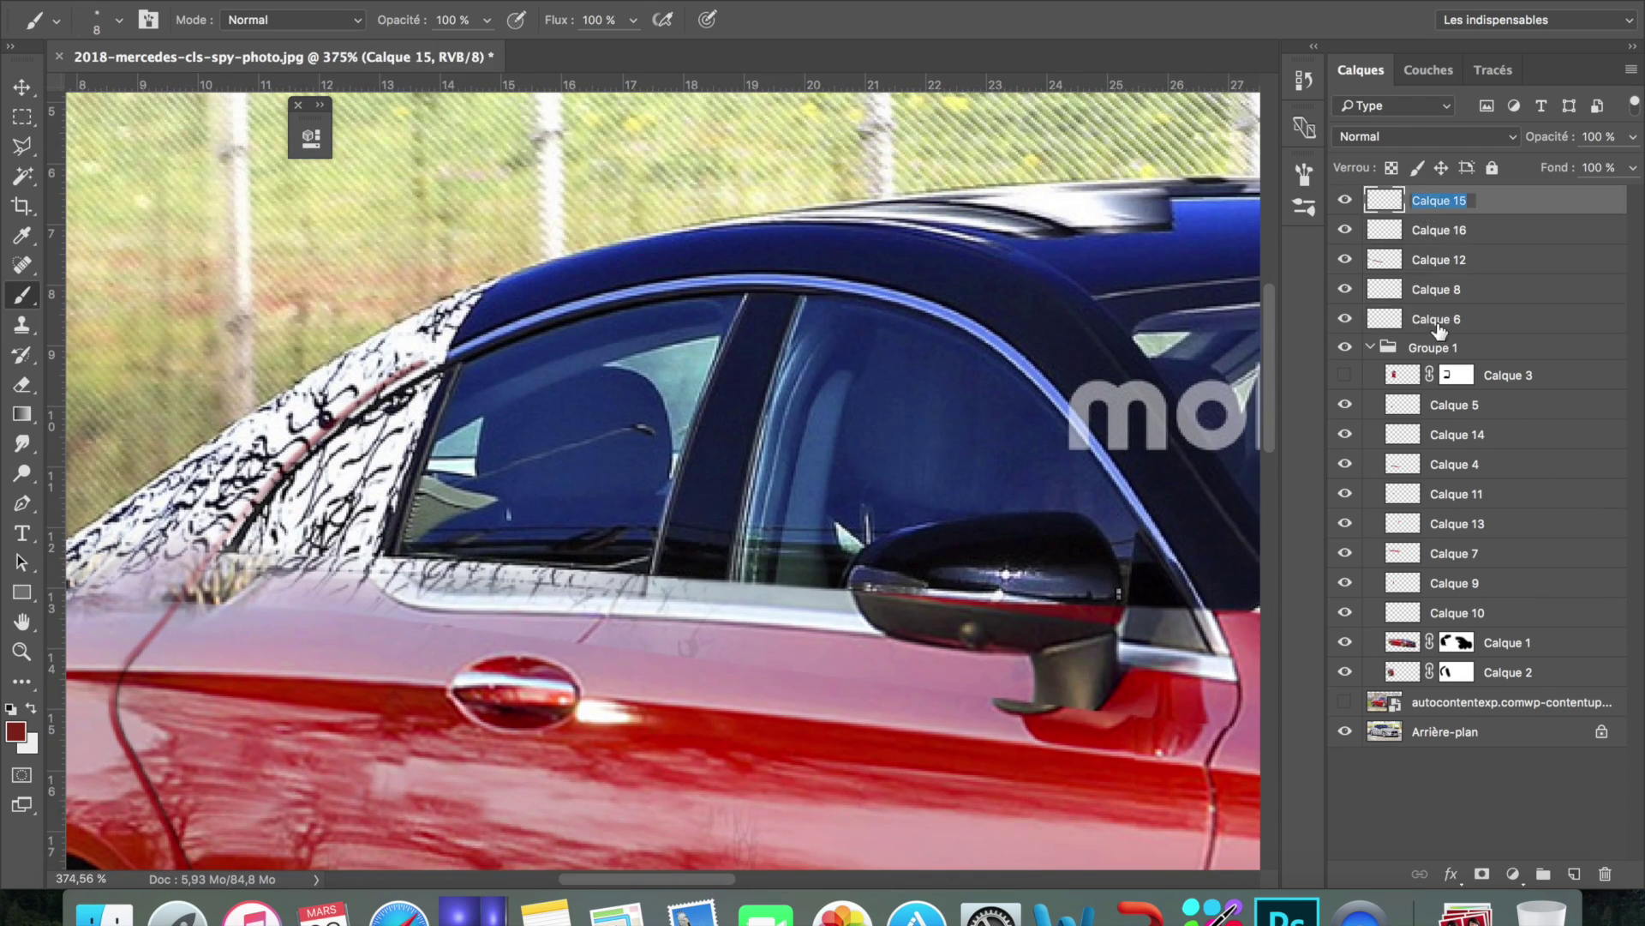
Fill the window-trim selection with light blue on a new layer above Groupe 1
key(v)
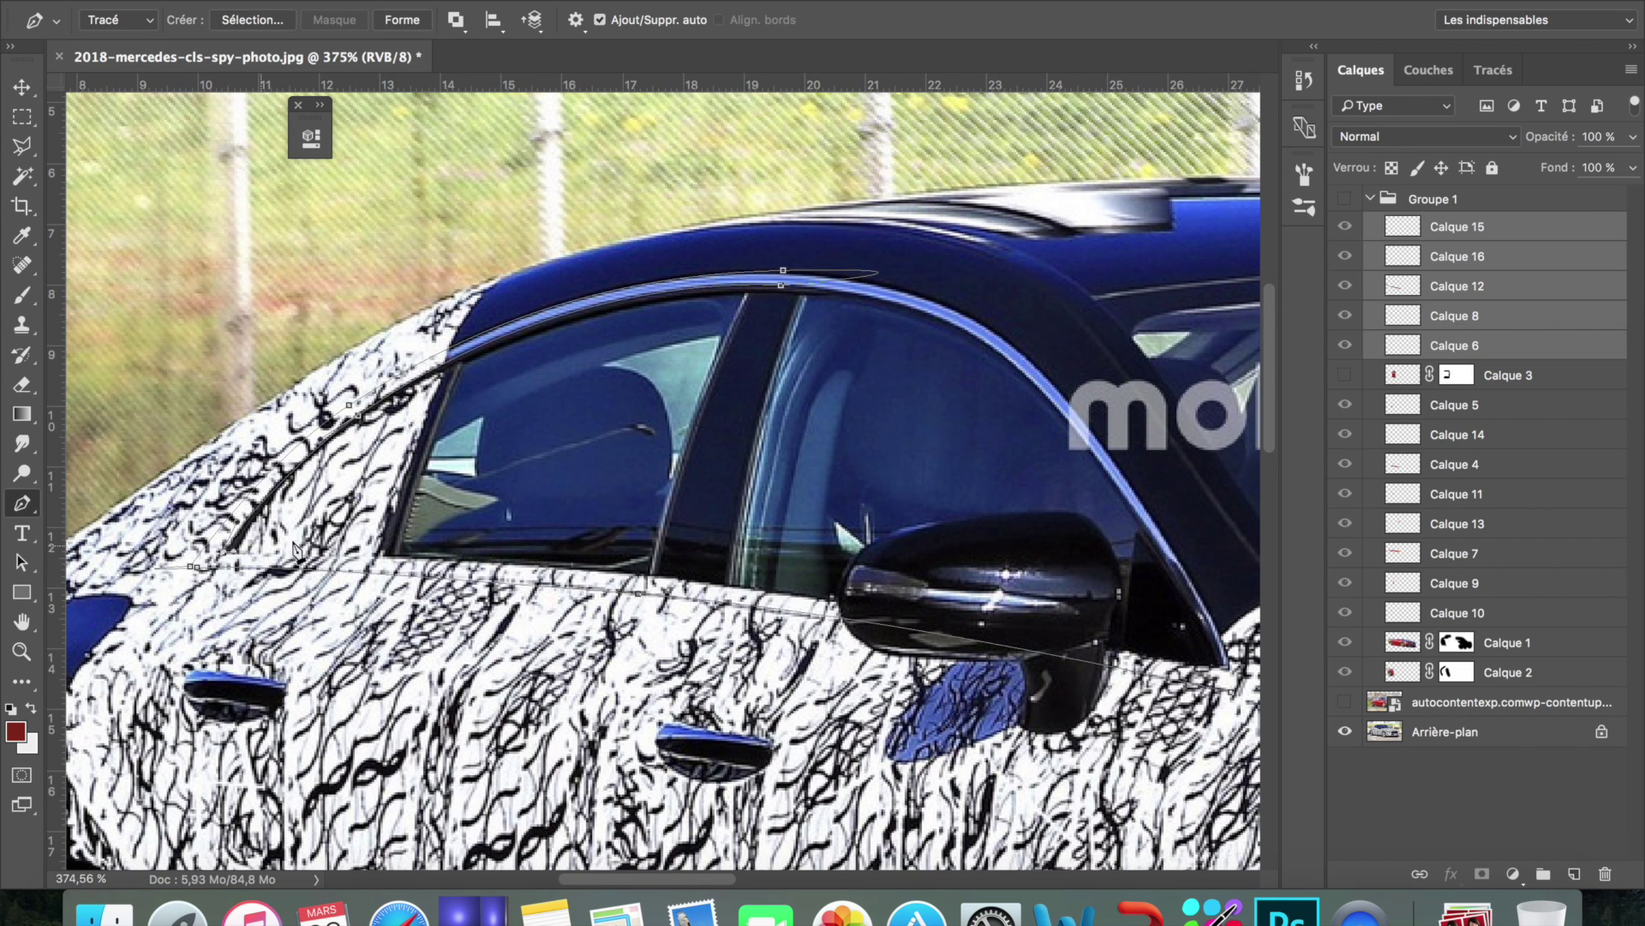
key(ctrl+Return)
key(ctrl+shift+alt+n)
key(i)
click(891, 302)
key(b)
key(ctrl+shift+bracketright)
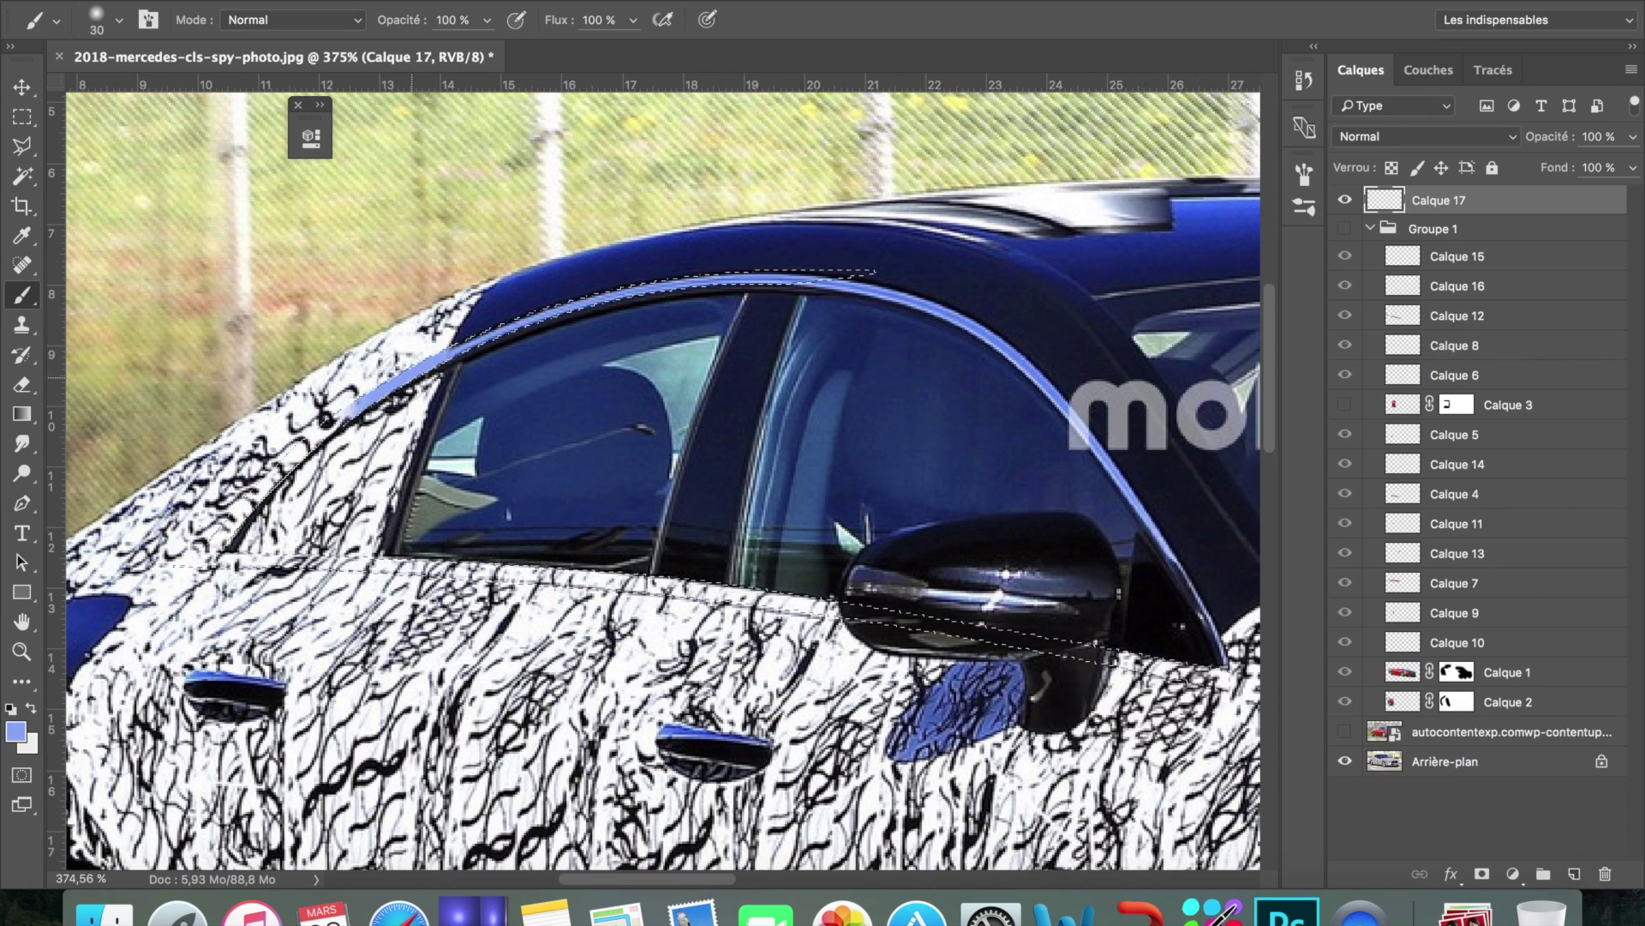
key(alt+BackSpace)
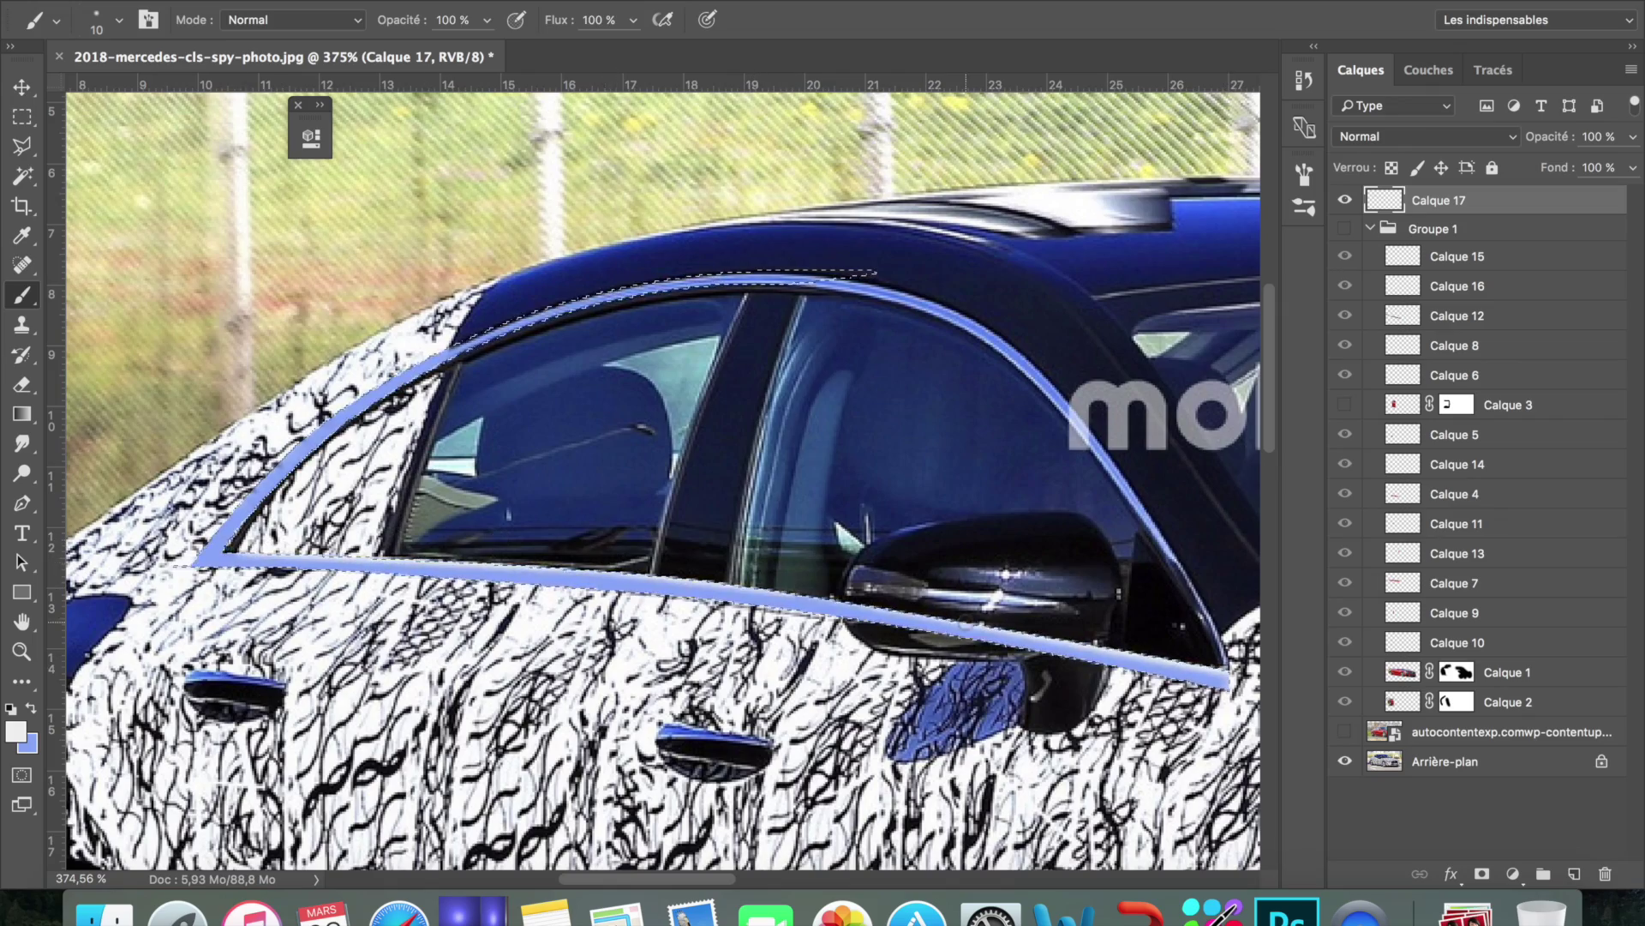
Switch the paint colour to black, deselect the trim and adjust the eraser size
click(15, 731)
click(942, 666)
click(1345, 356)
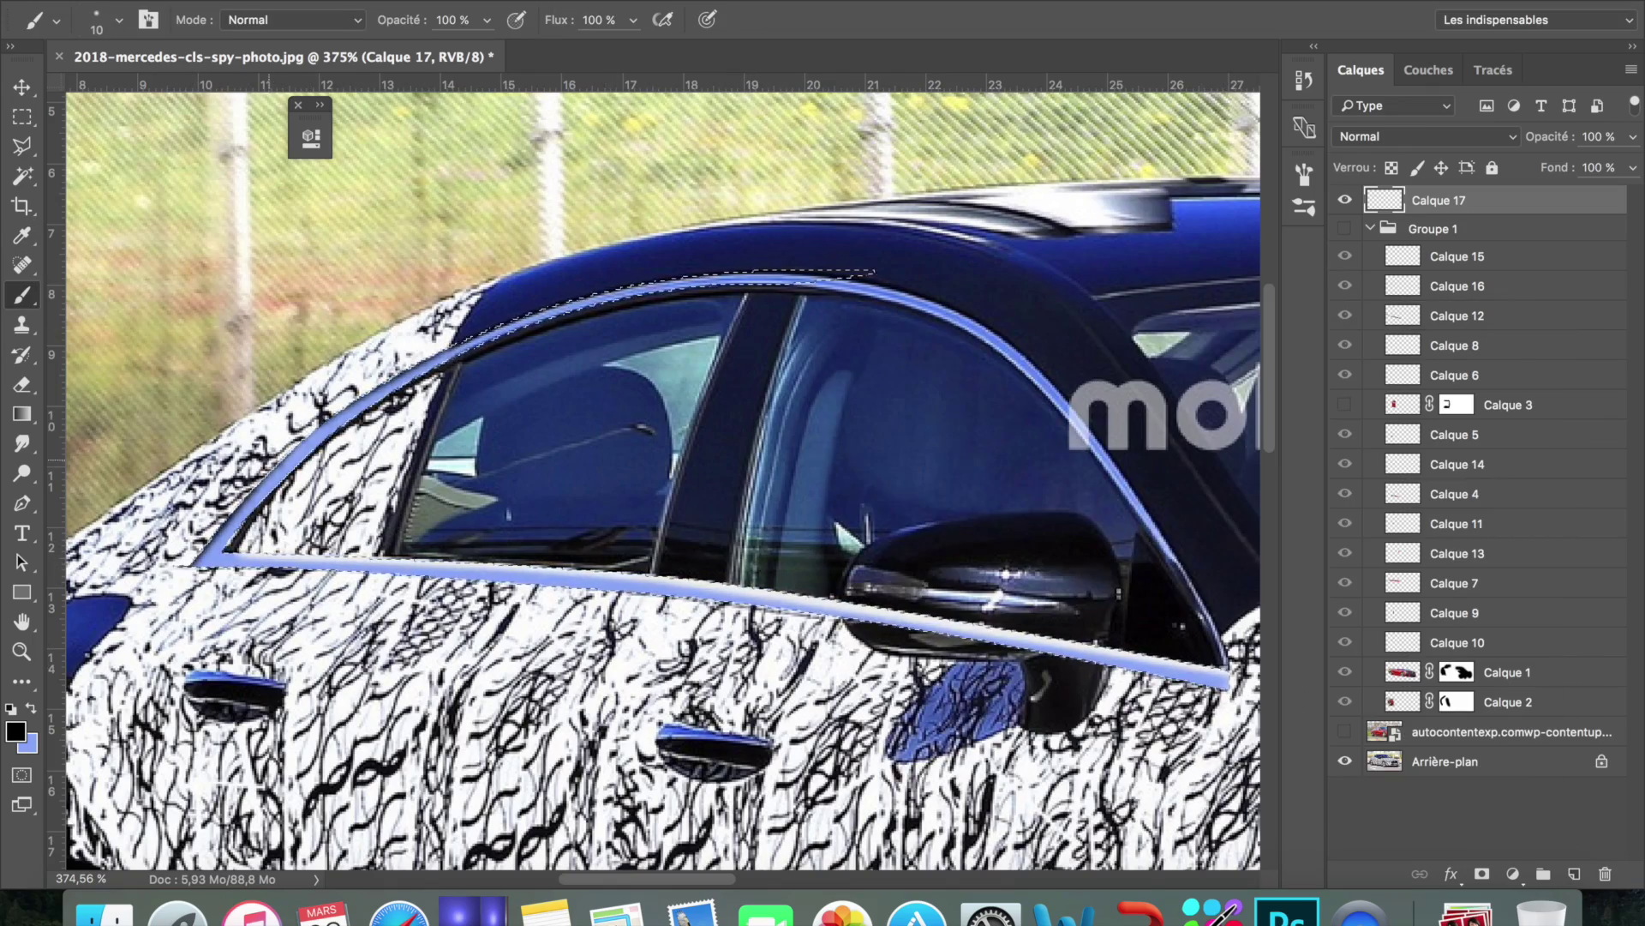
key(ctrl+d)
key(e)
right_click(1003, 540)
key(Escape)
Compare the trim against the red paint group, then brush a pink sheen over the upper door
click(1344, 200)
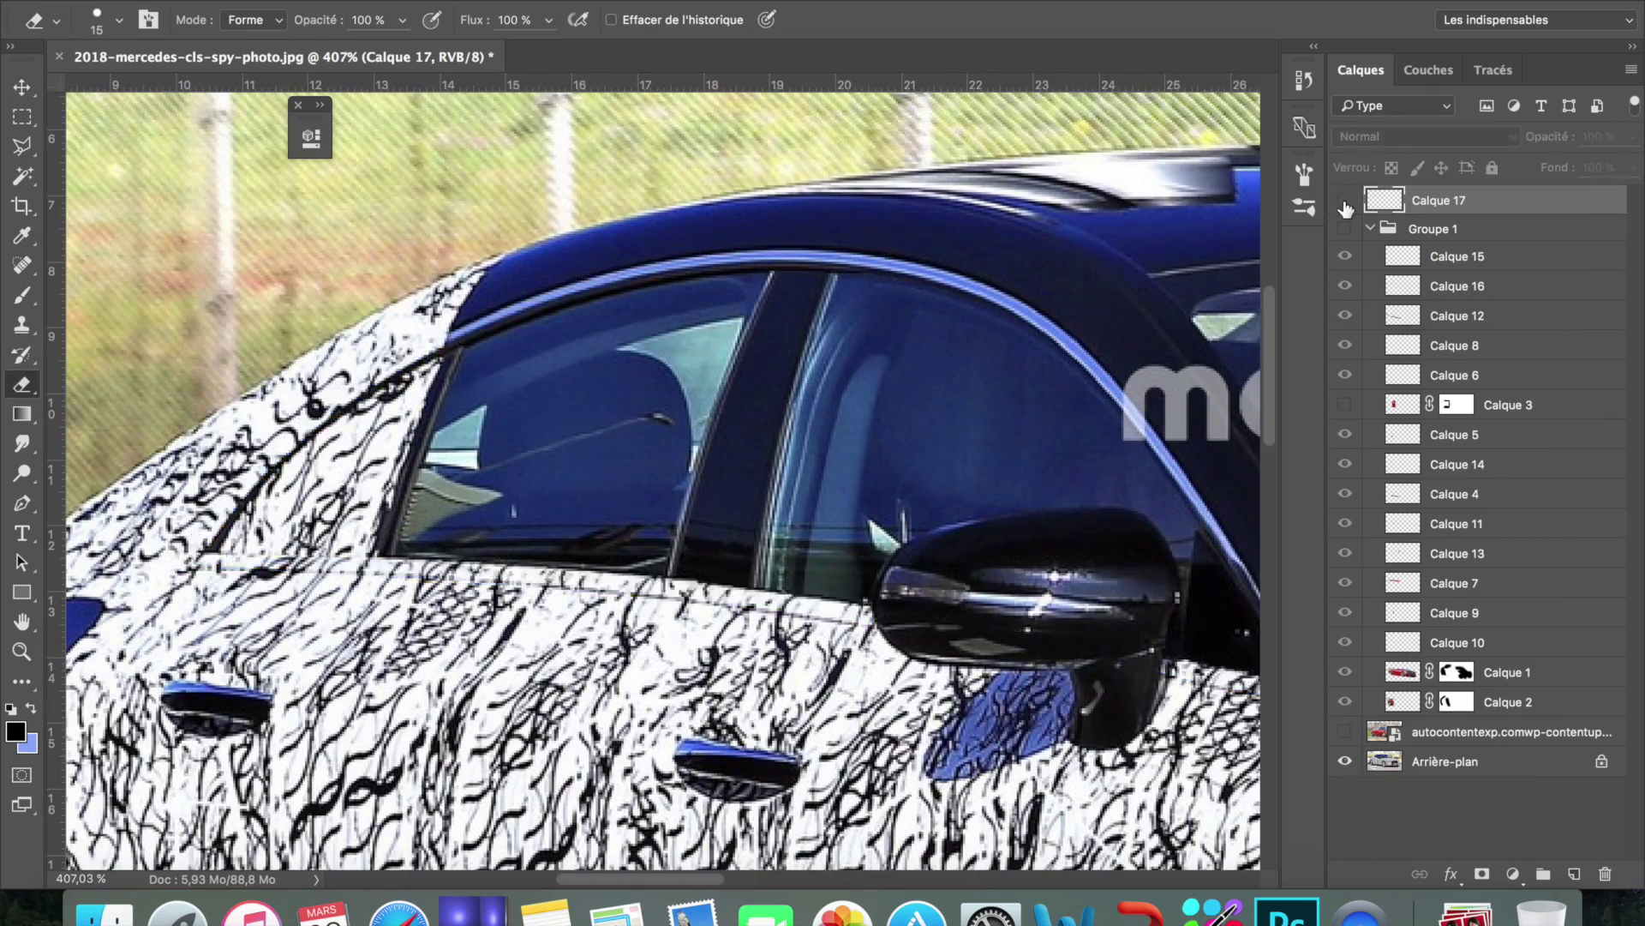
scroll(651, 480, down, 5)
click(1345, 227)
scroll(652, 480, up, 6)
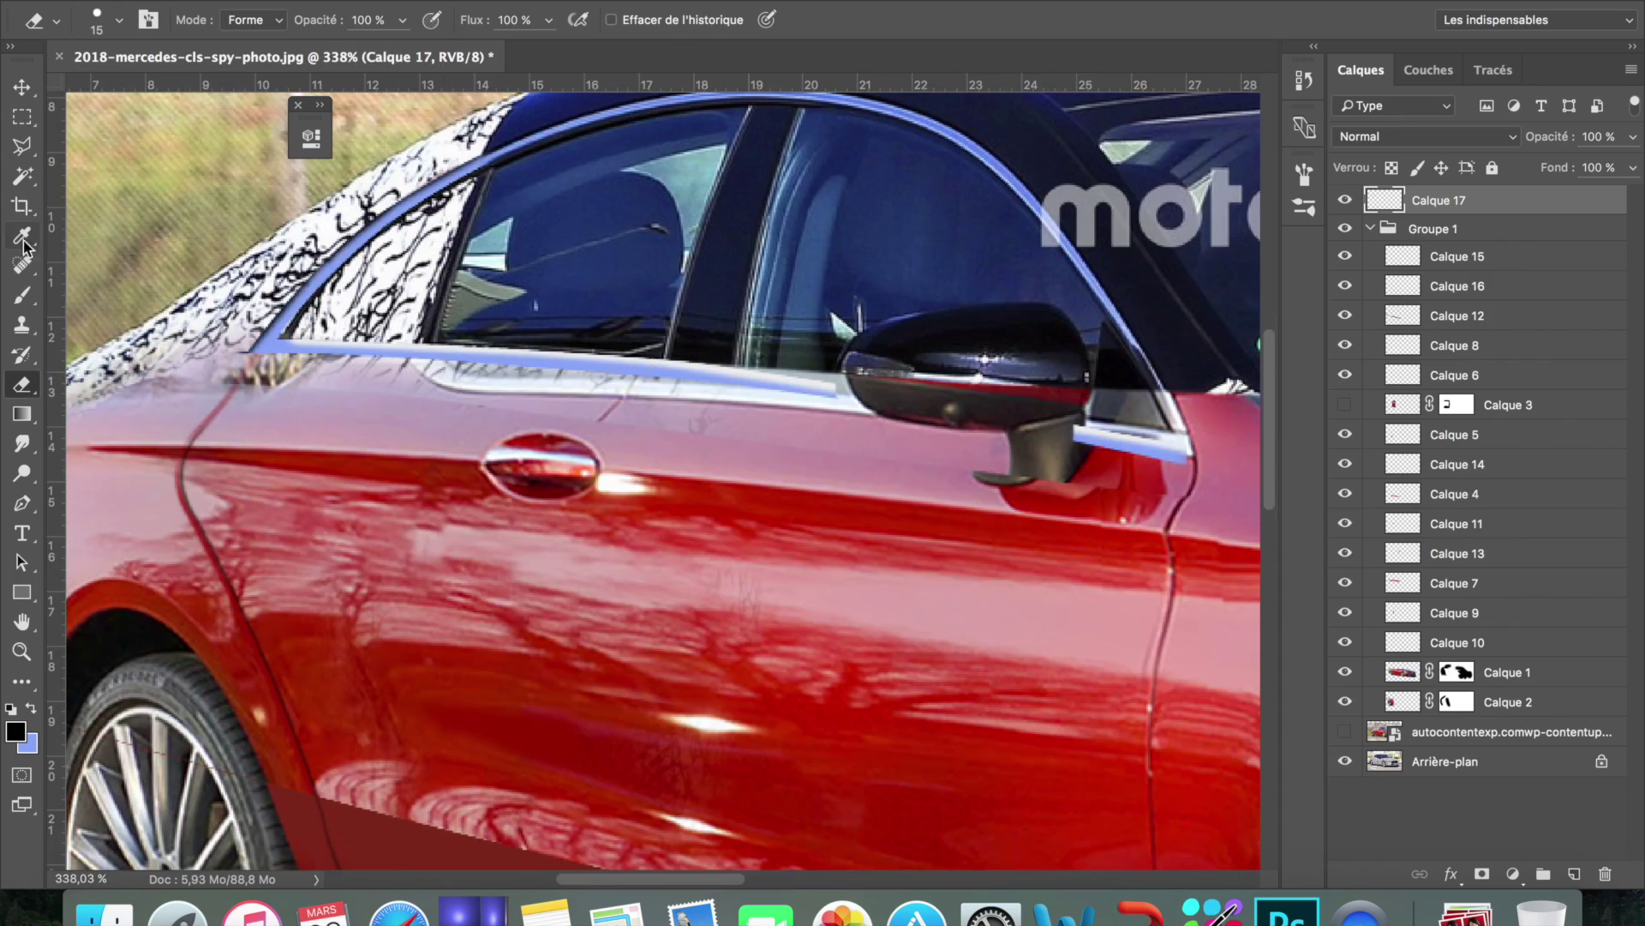
drag(1135, 476, 214, 411)
key(ctrl+shift+alt+n)
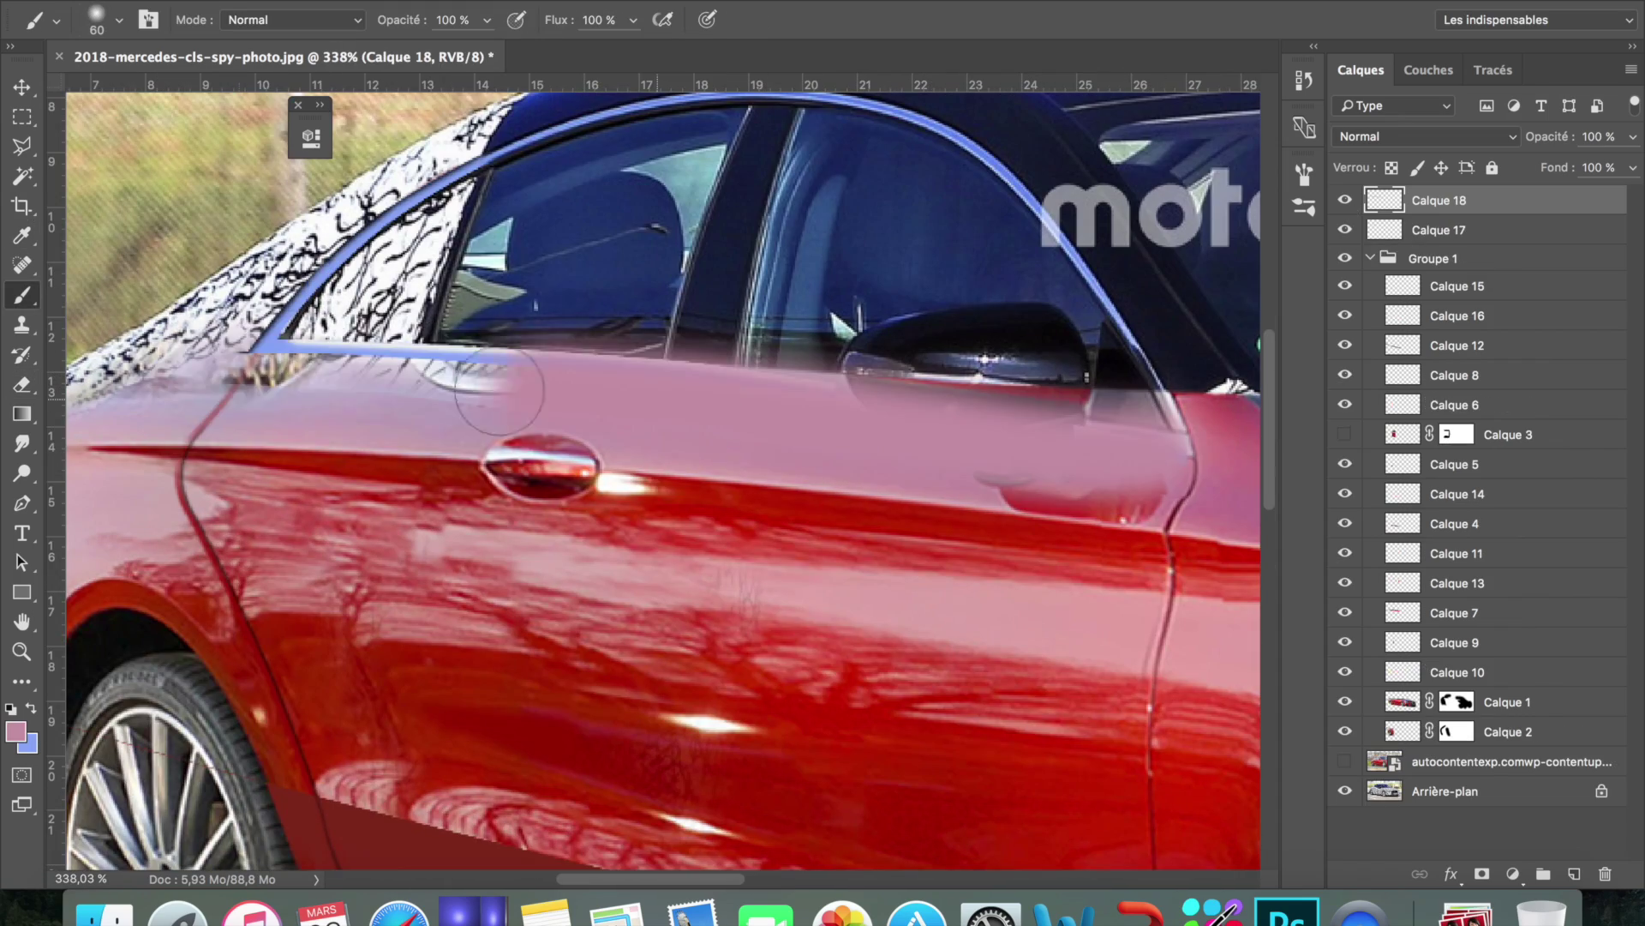
Enlarge the brush to 60, check the Calque 1 and 7 masks, and erase pink off the mirror
key(bracketright)
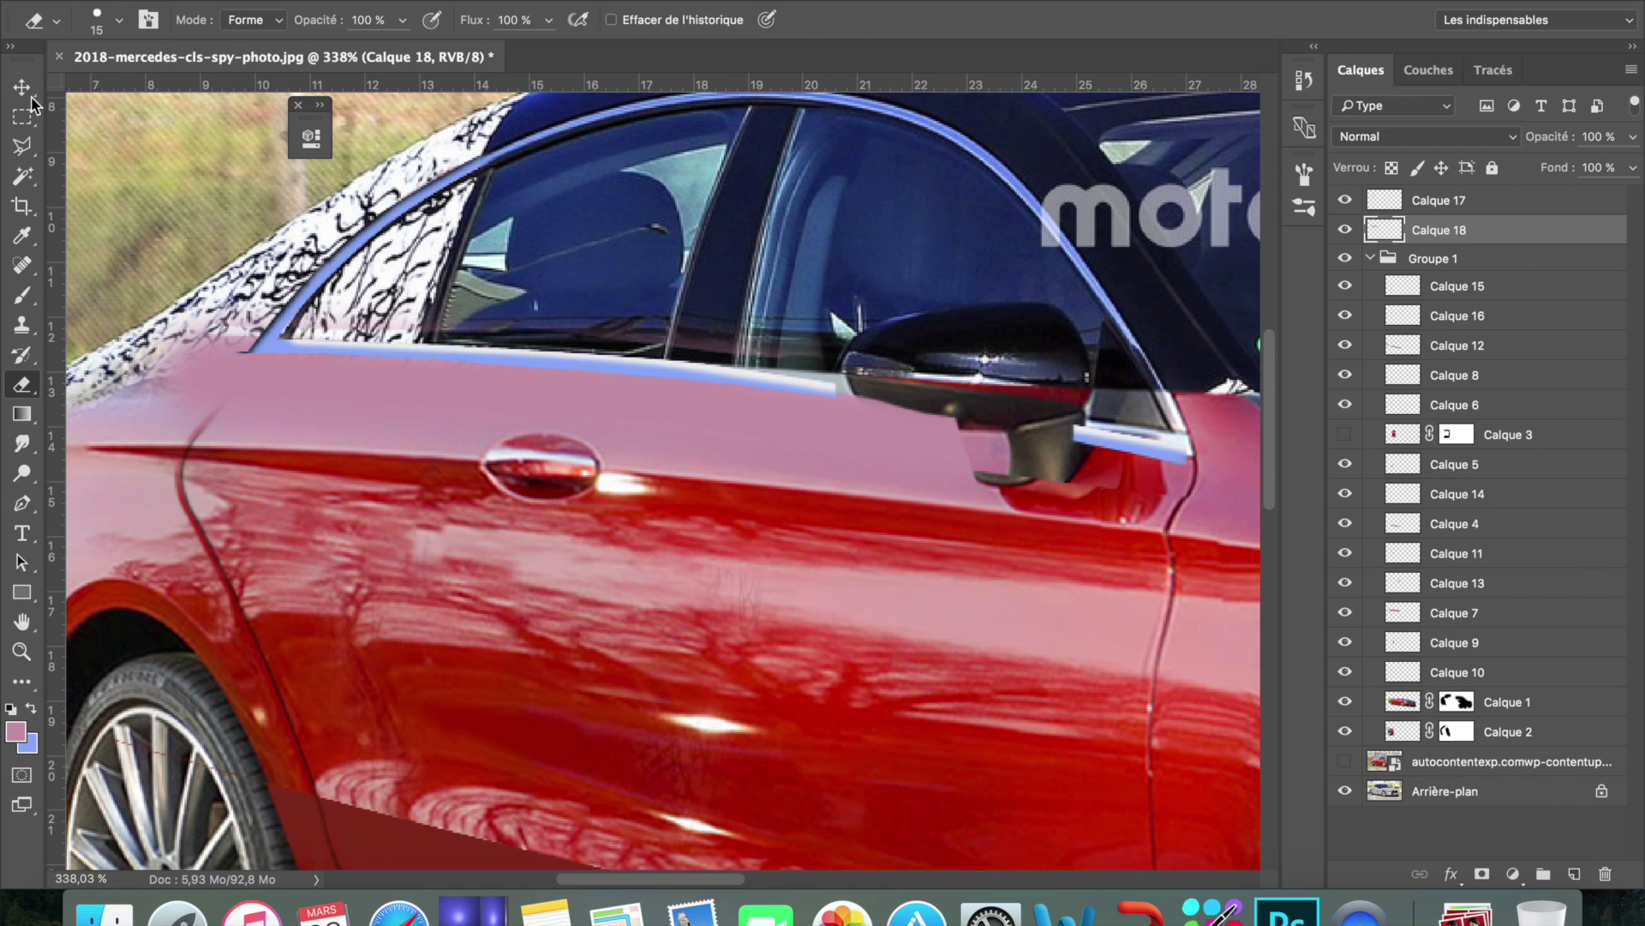
ctrl+click(89, 293)
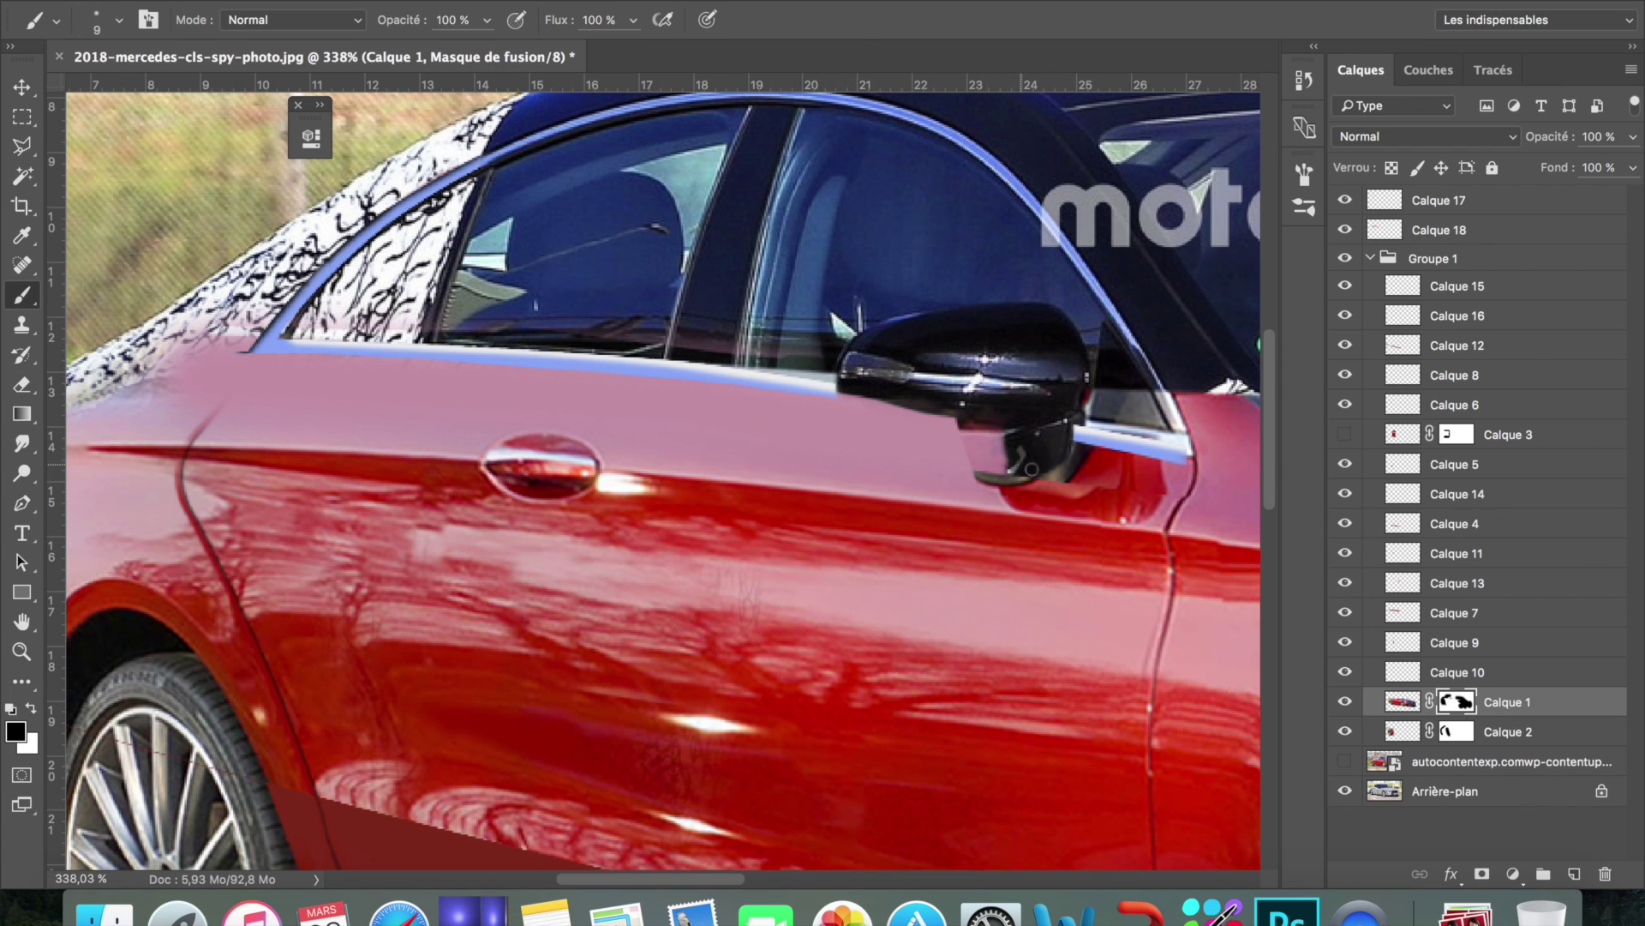
key(alt+bracketright)
key(alt+bracketright)
key(alt+bracketright)
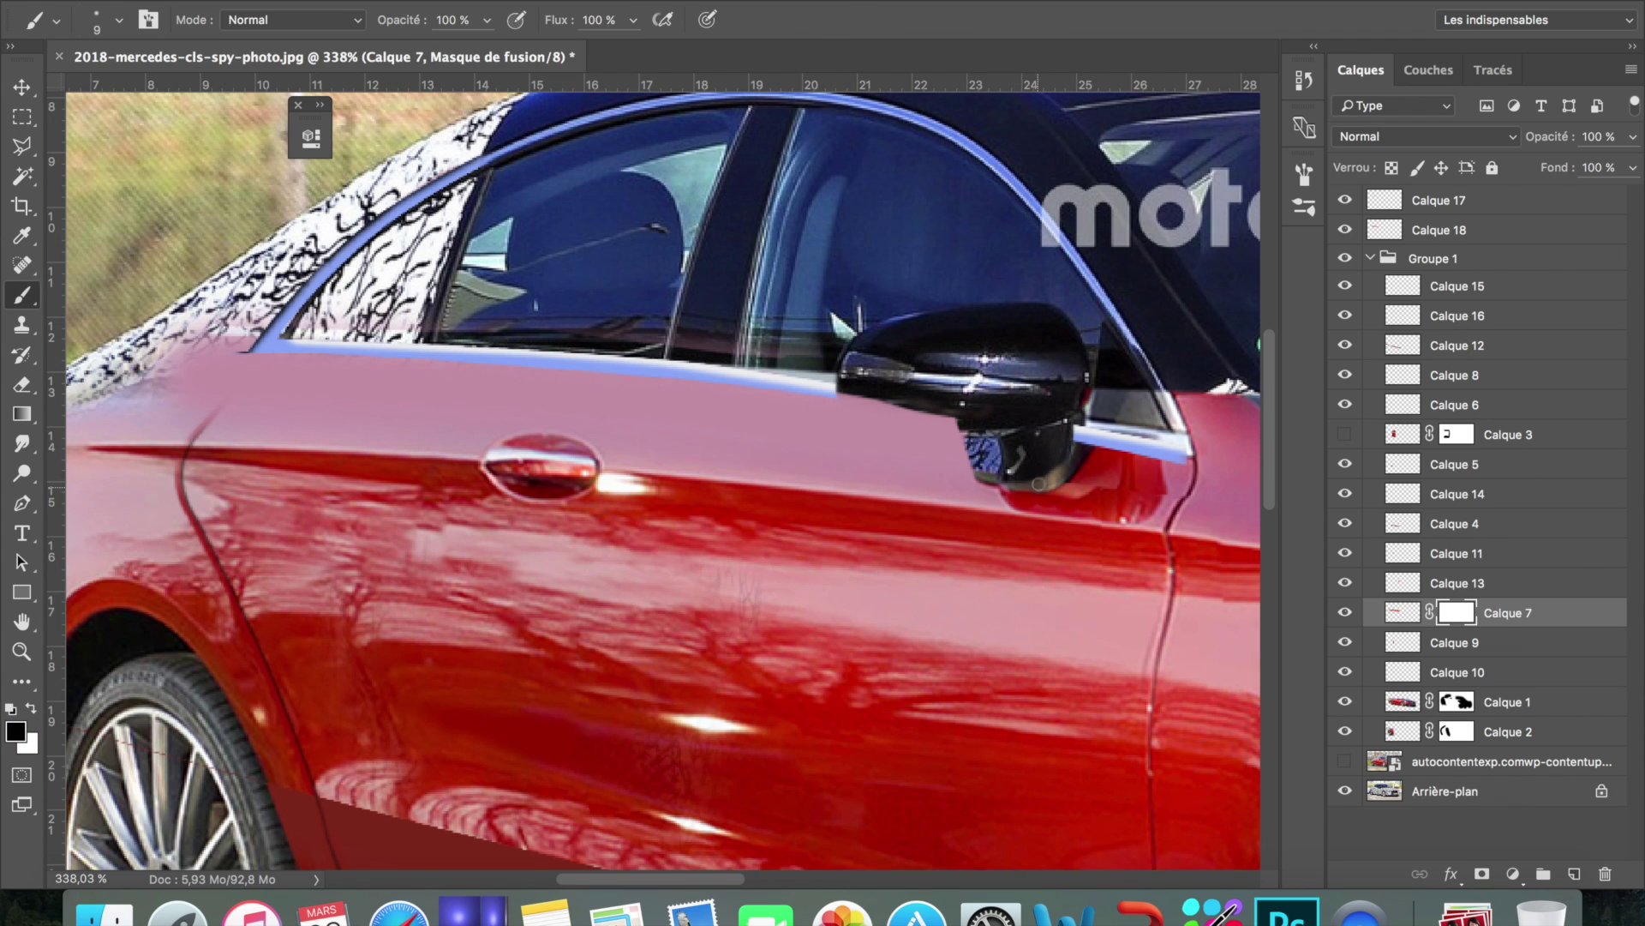
ctrl+click(947, 426)
key(e)
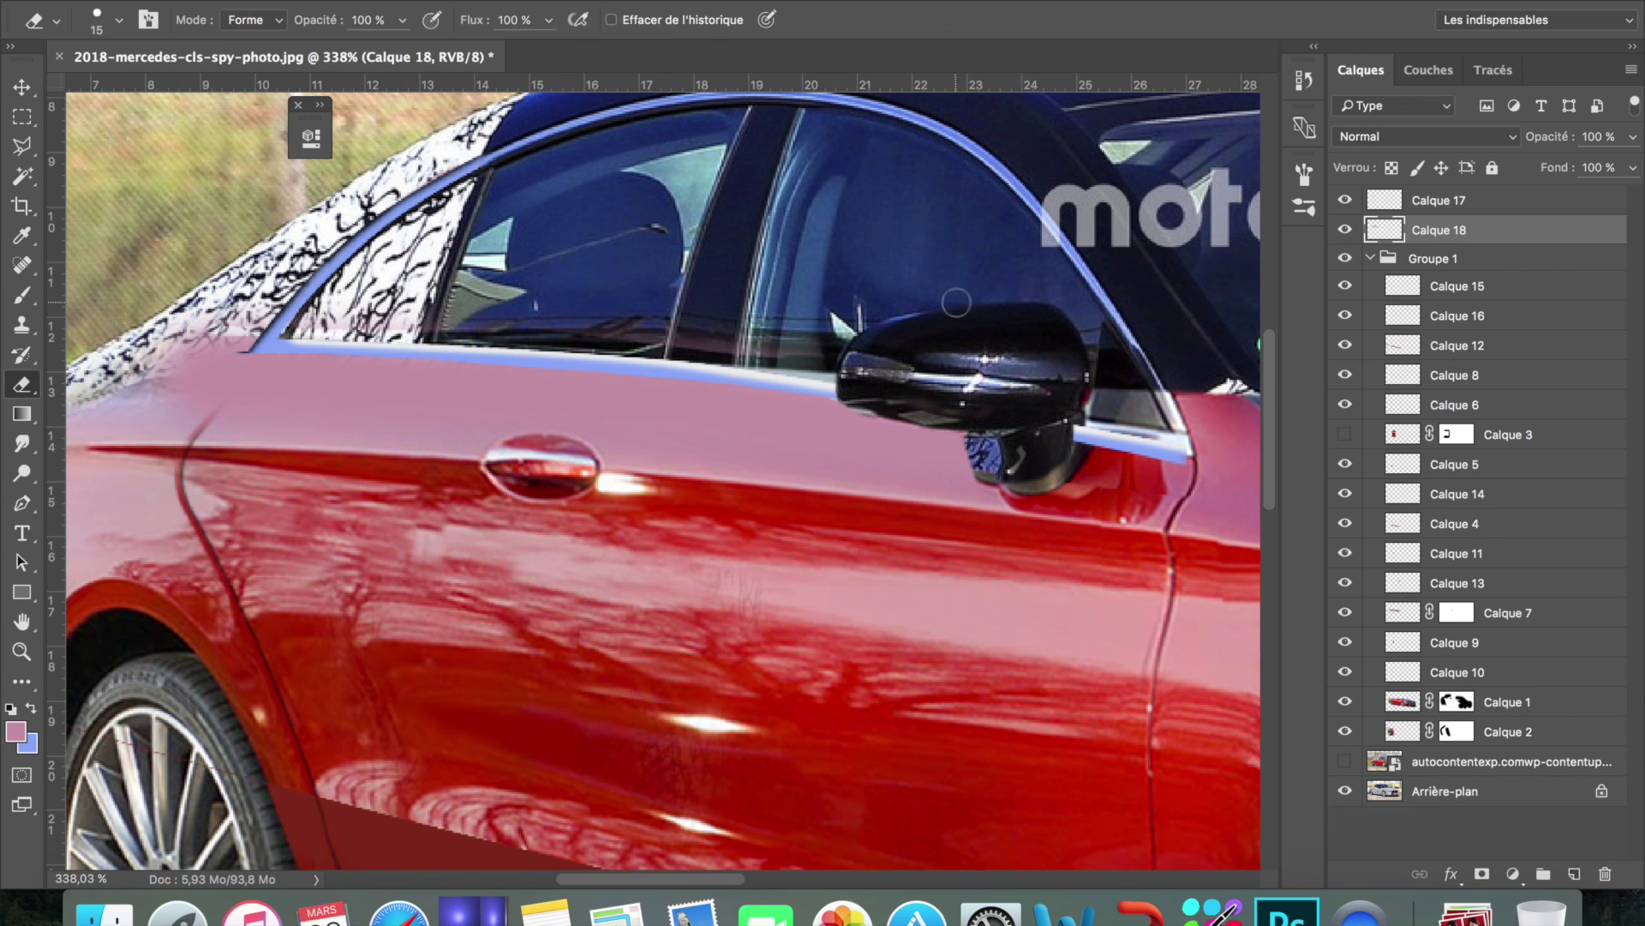
scroll(706, 328, down, 5)
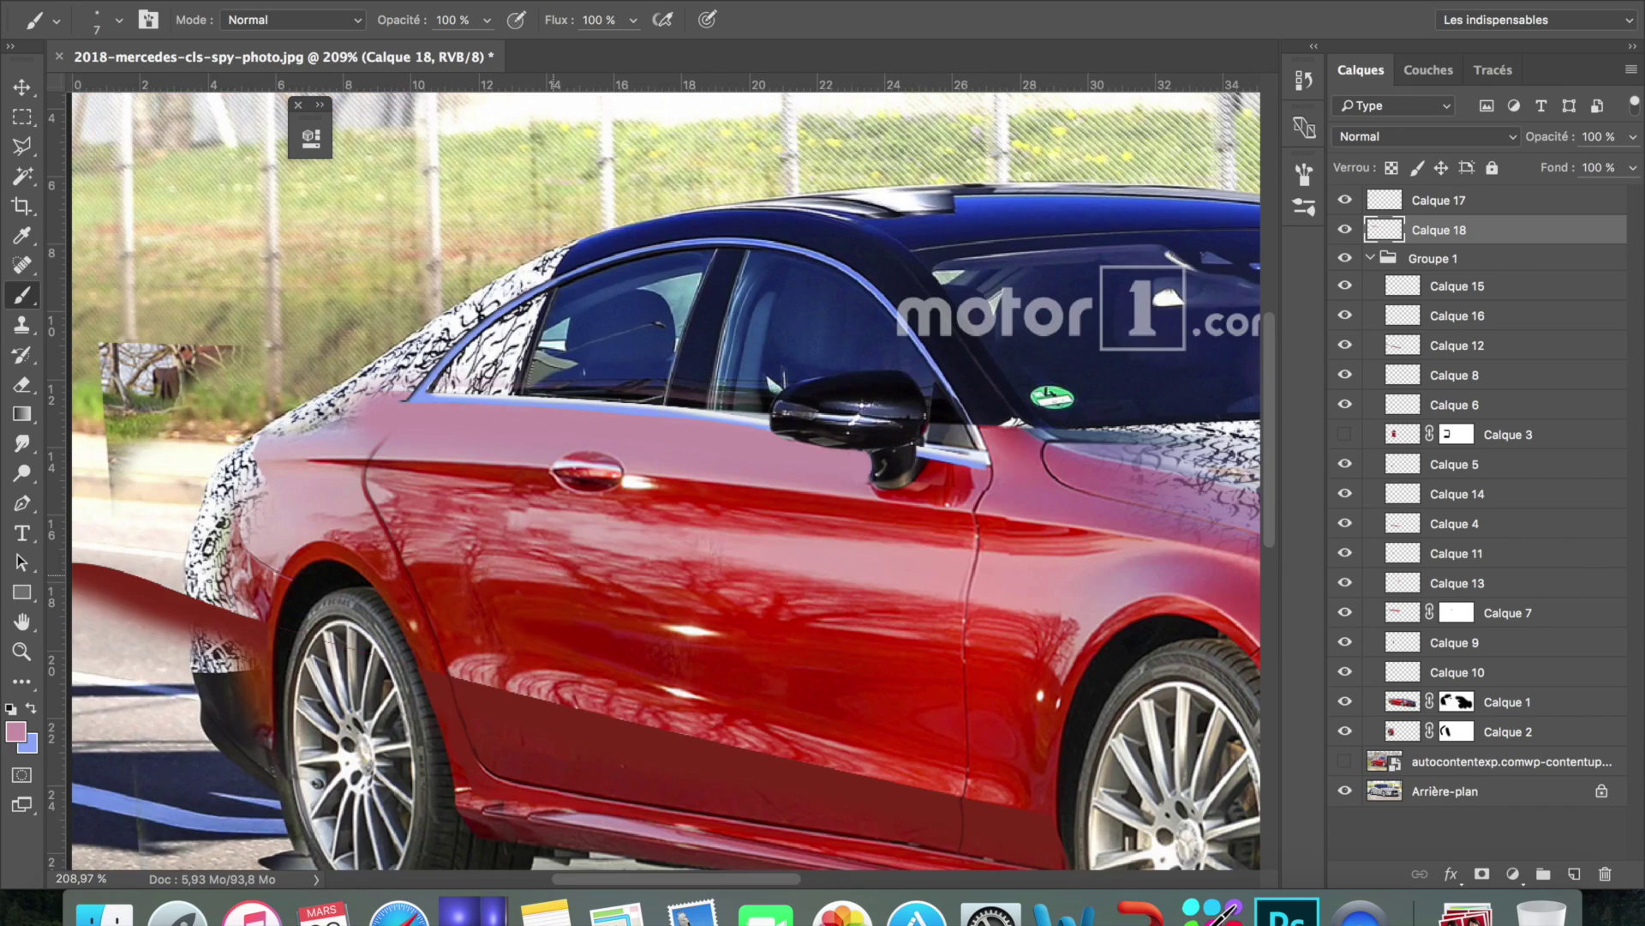
Copy the rear door handle onto its own layer and slide the copy toward the front door
scroll(659, 480, up, 5)
scroll(686, 445, up, 3)
key(m)
drag(524, 357, 858, 521)
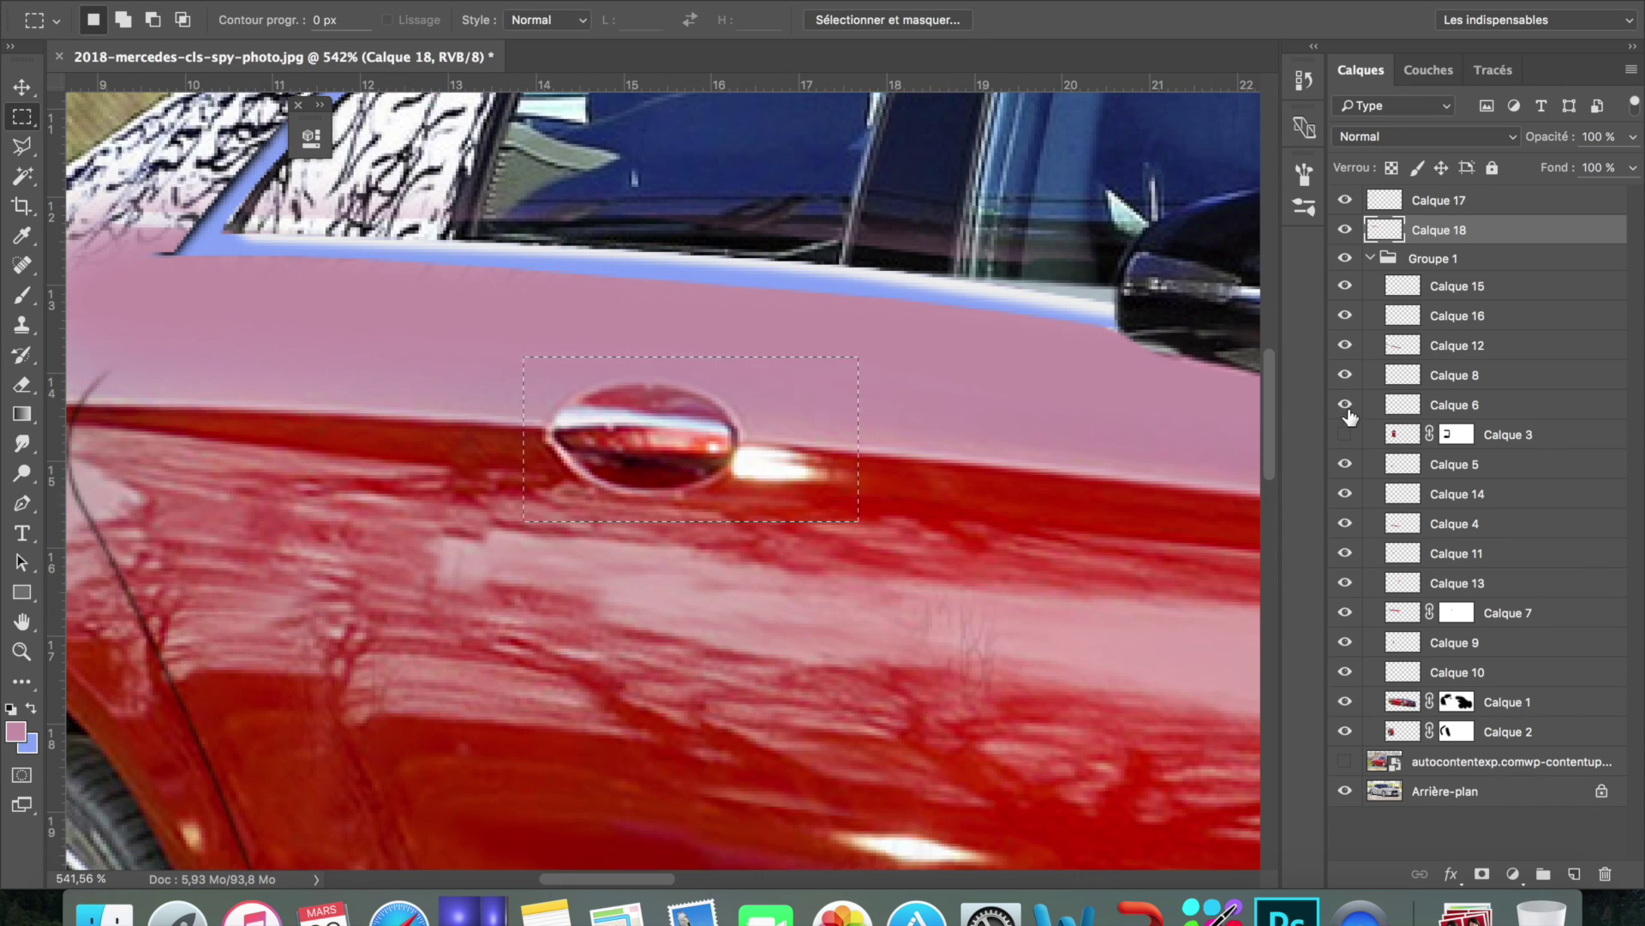
click(1457, 612)
key(ctrl+j)
key(ctrl+z)
click(1457, 612)
key(ctrl+j)
drag(669, 441, 298, 417)
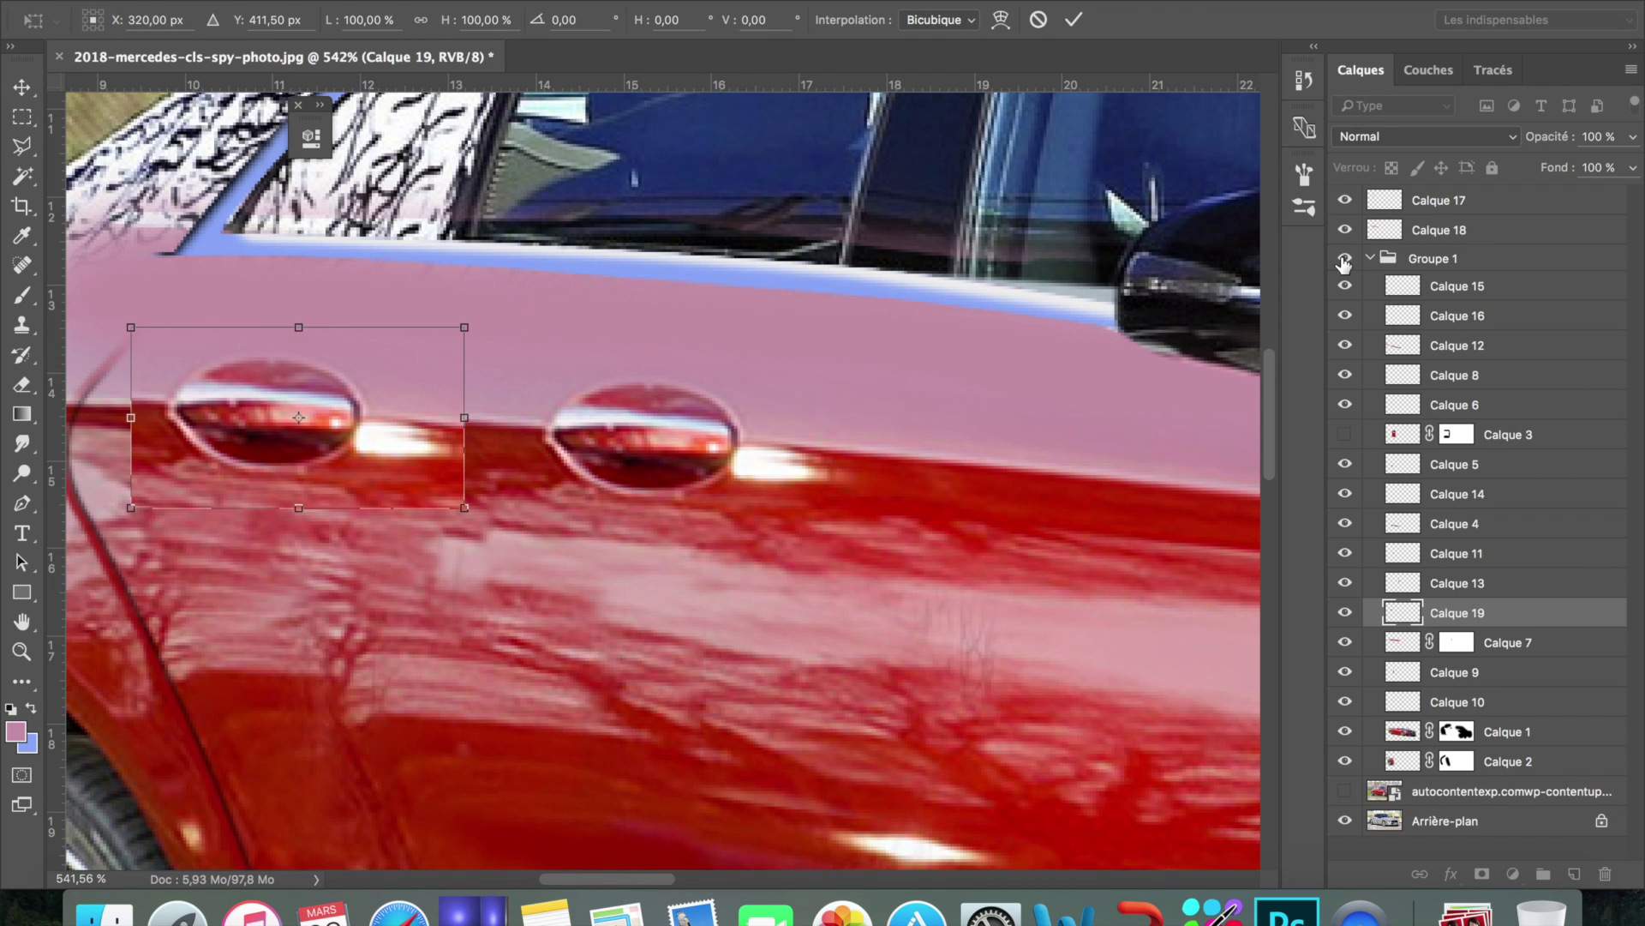
drag(1457, 612, 1457, 272)
Free-transform the handle patch at 50% opacity to fit over the door handle
click(1345, 288)
key(ctrl+t)
drag(298, 417, 292, 435)
key(5)
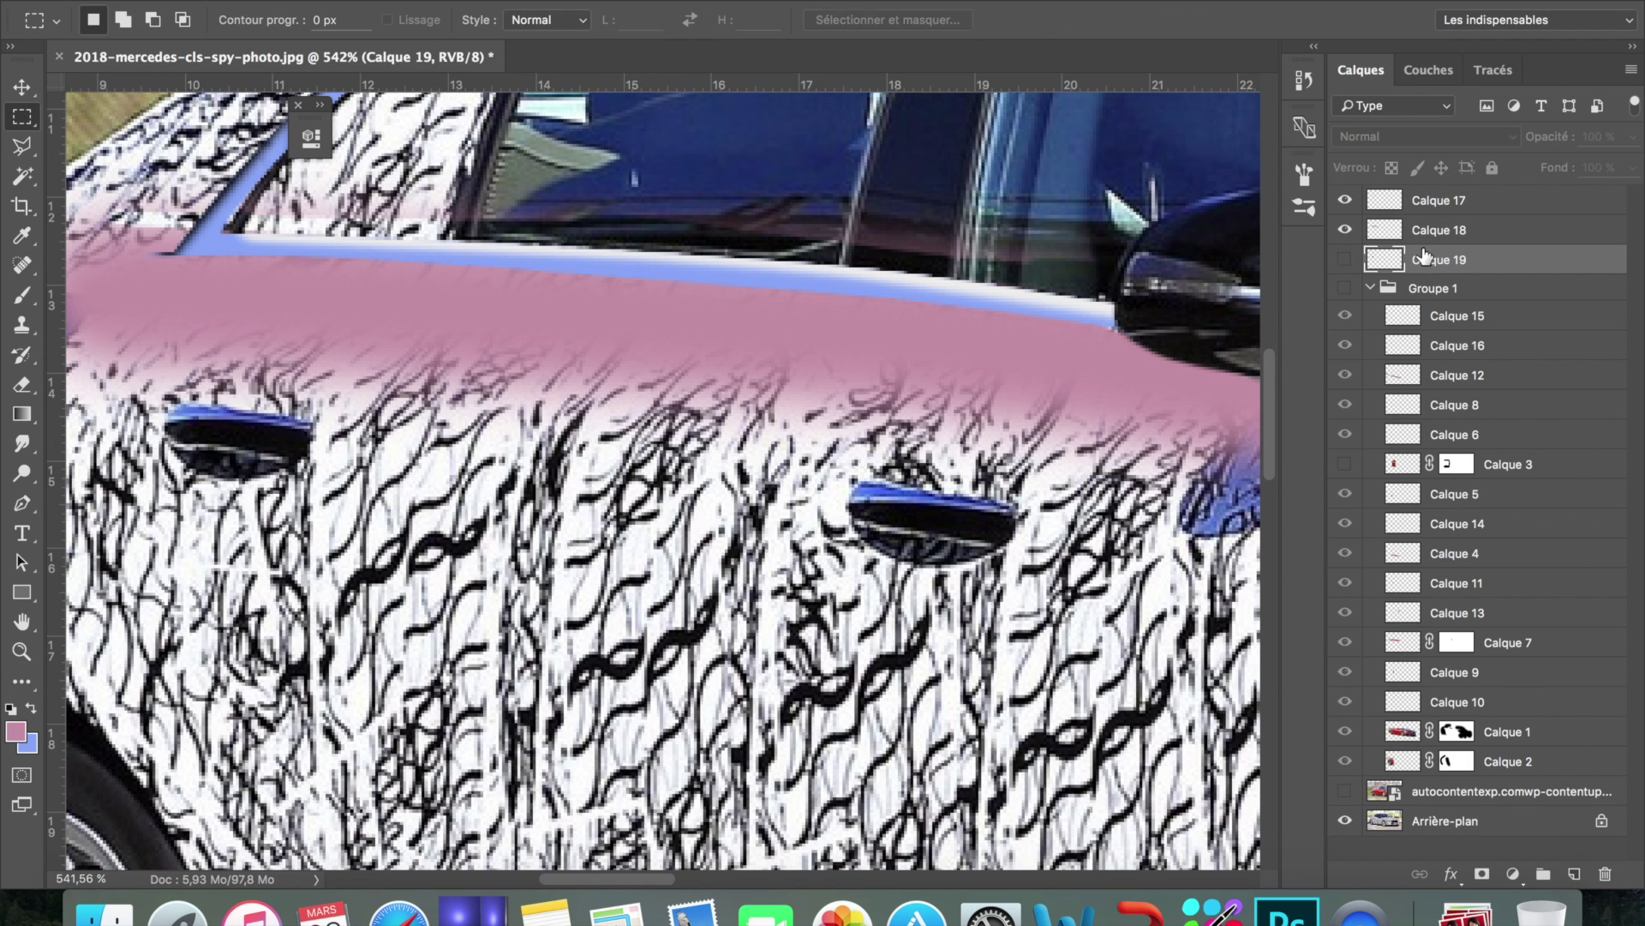
mouse_move(460, 435)
mouse_down()
mouse_move(394, 431)
mouse_move(1022, 558)
mouse_up()
right_click(1456, 260)
click(1102, 62)
key(Return)
Restore the patch to 100% opacity and move the copy onto the second door handle
click(1344, 288)
key(m)
key(0)
scroll(677, 497, down, 5)
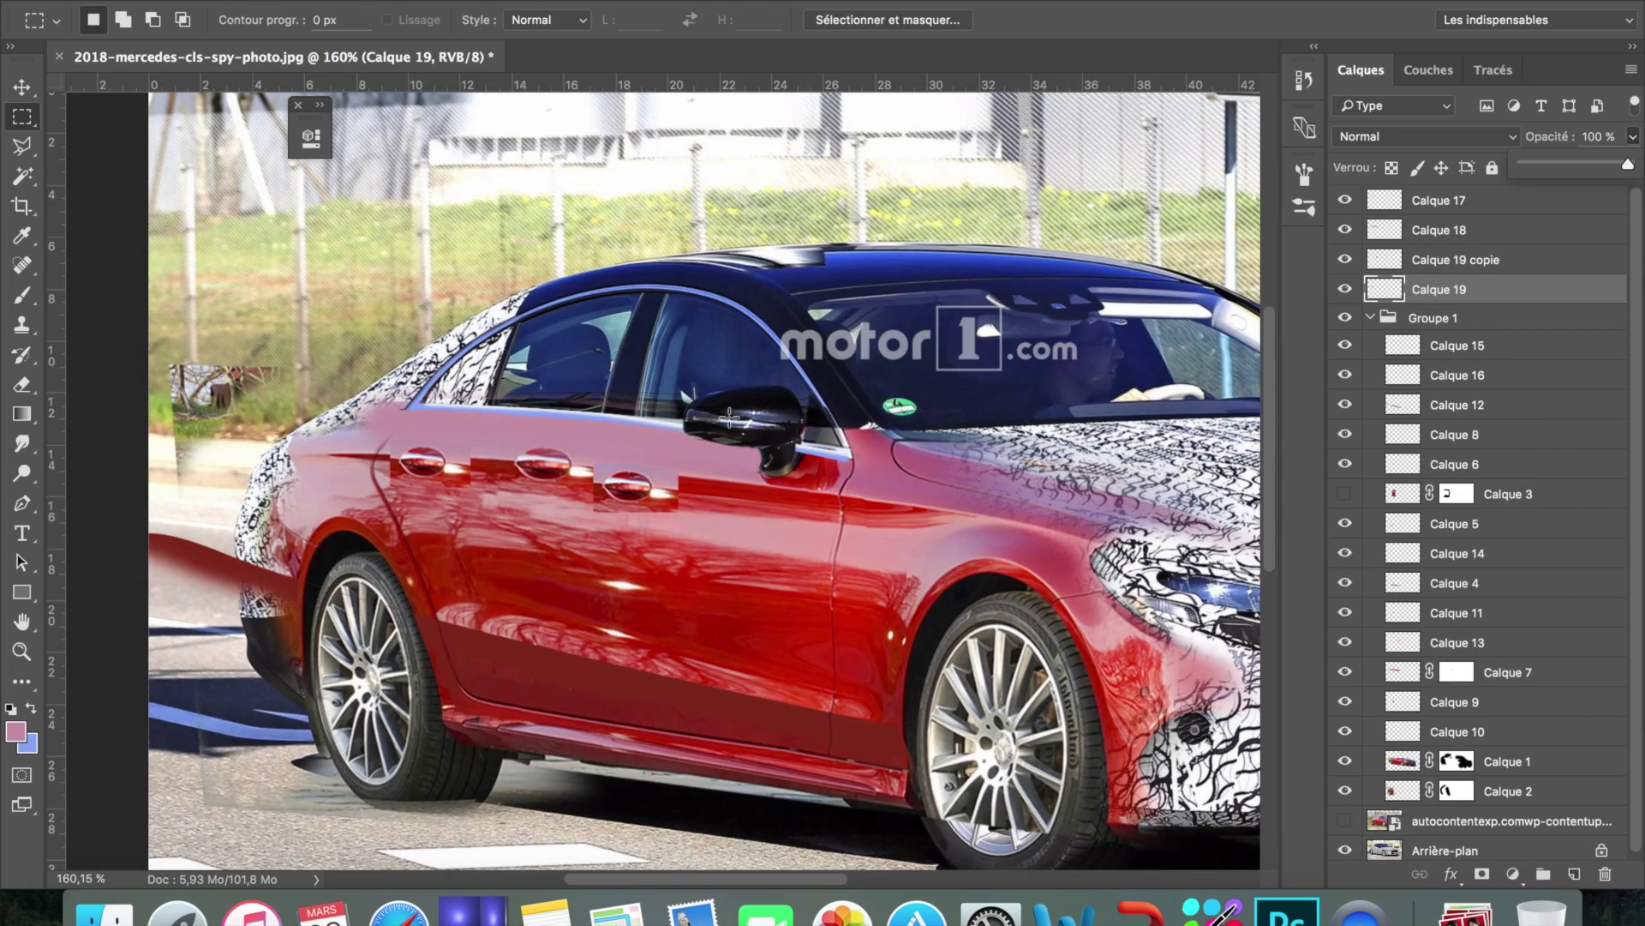
key(v)
scroll(677, 497, up, 3)
drag(686, 493, 685, 495)
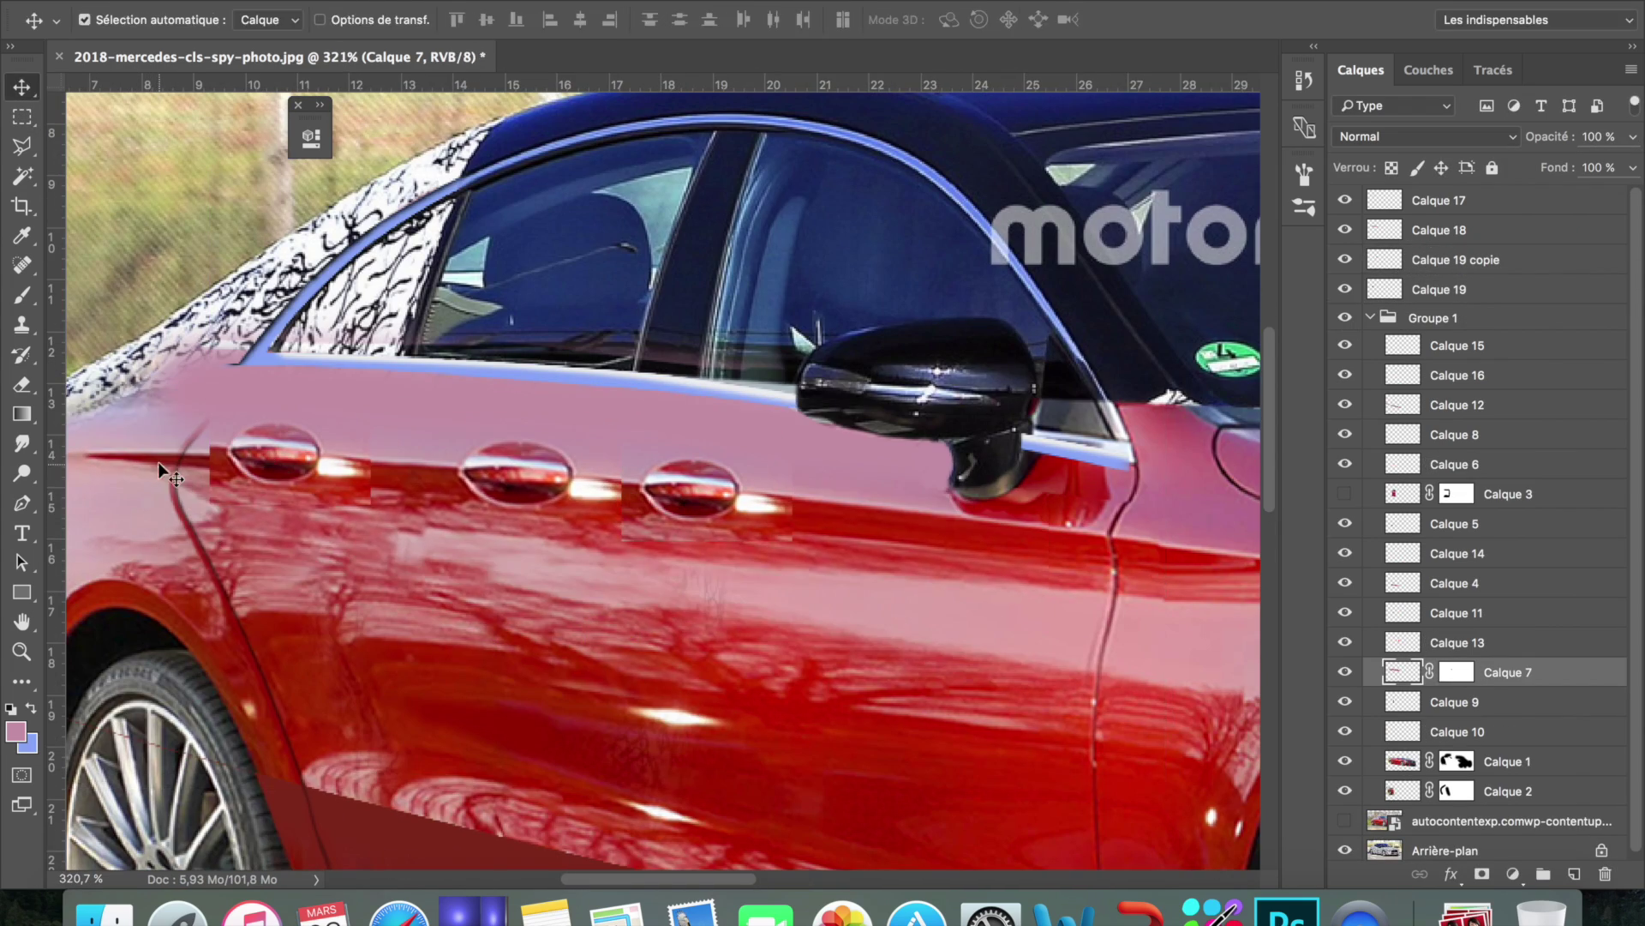
Select the Calque 19 handle layer and set up the Eraser brush
click(266, 462)
click(1414, 290)
key(e)
right_click(248, 403)
key(Escape)
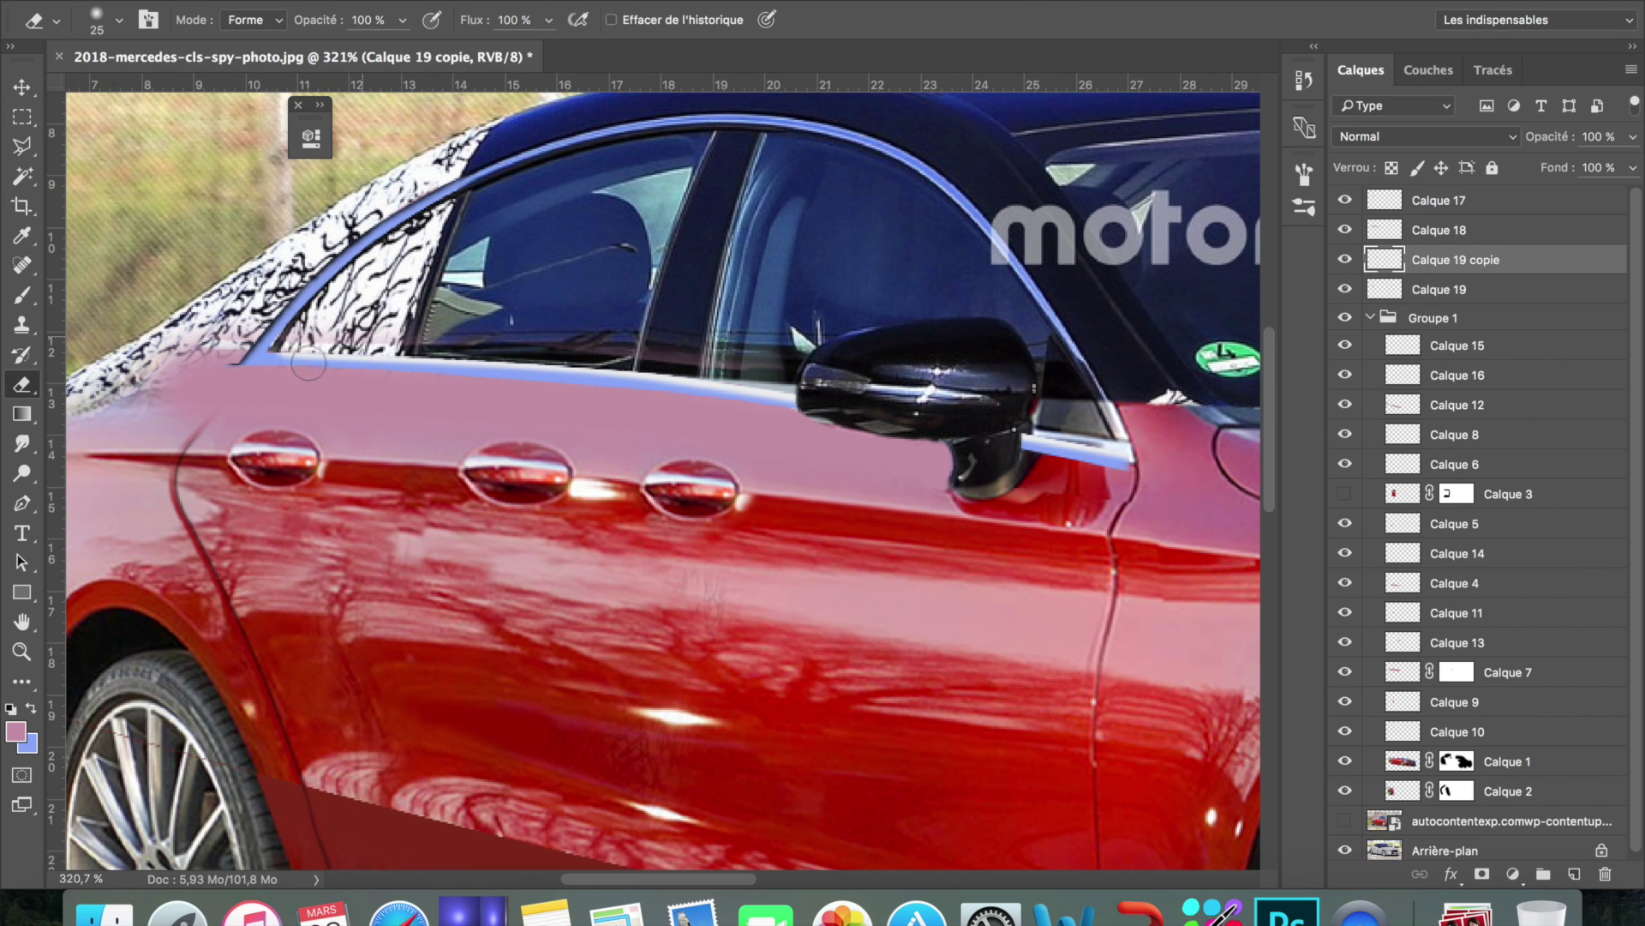
Paint red over the middle door handle on two new layers, Calque 20 and 21
key(ctrl+shift+alt+n)
drag(440, 486, 612, 523)
key(e)
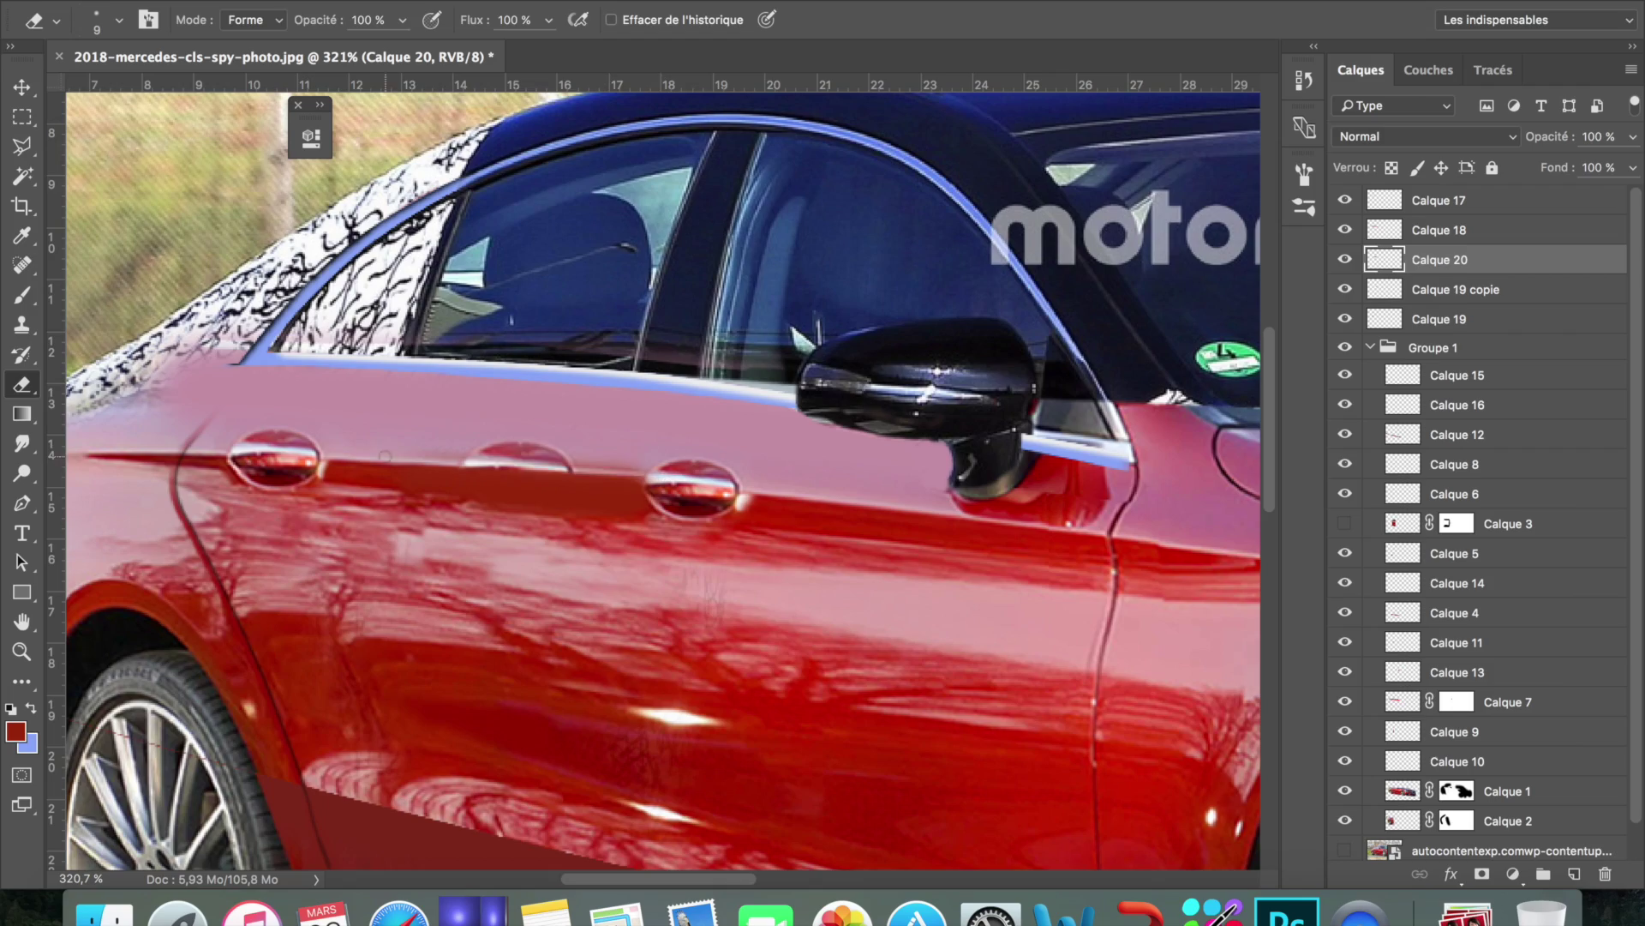
key(ctrl+shift+alt+n)
key(b)
drag(463, 467, 530, 431)
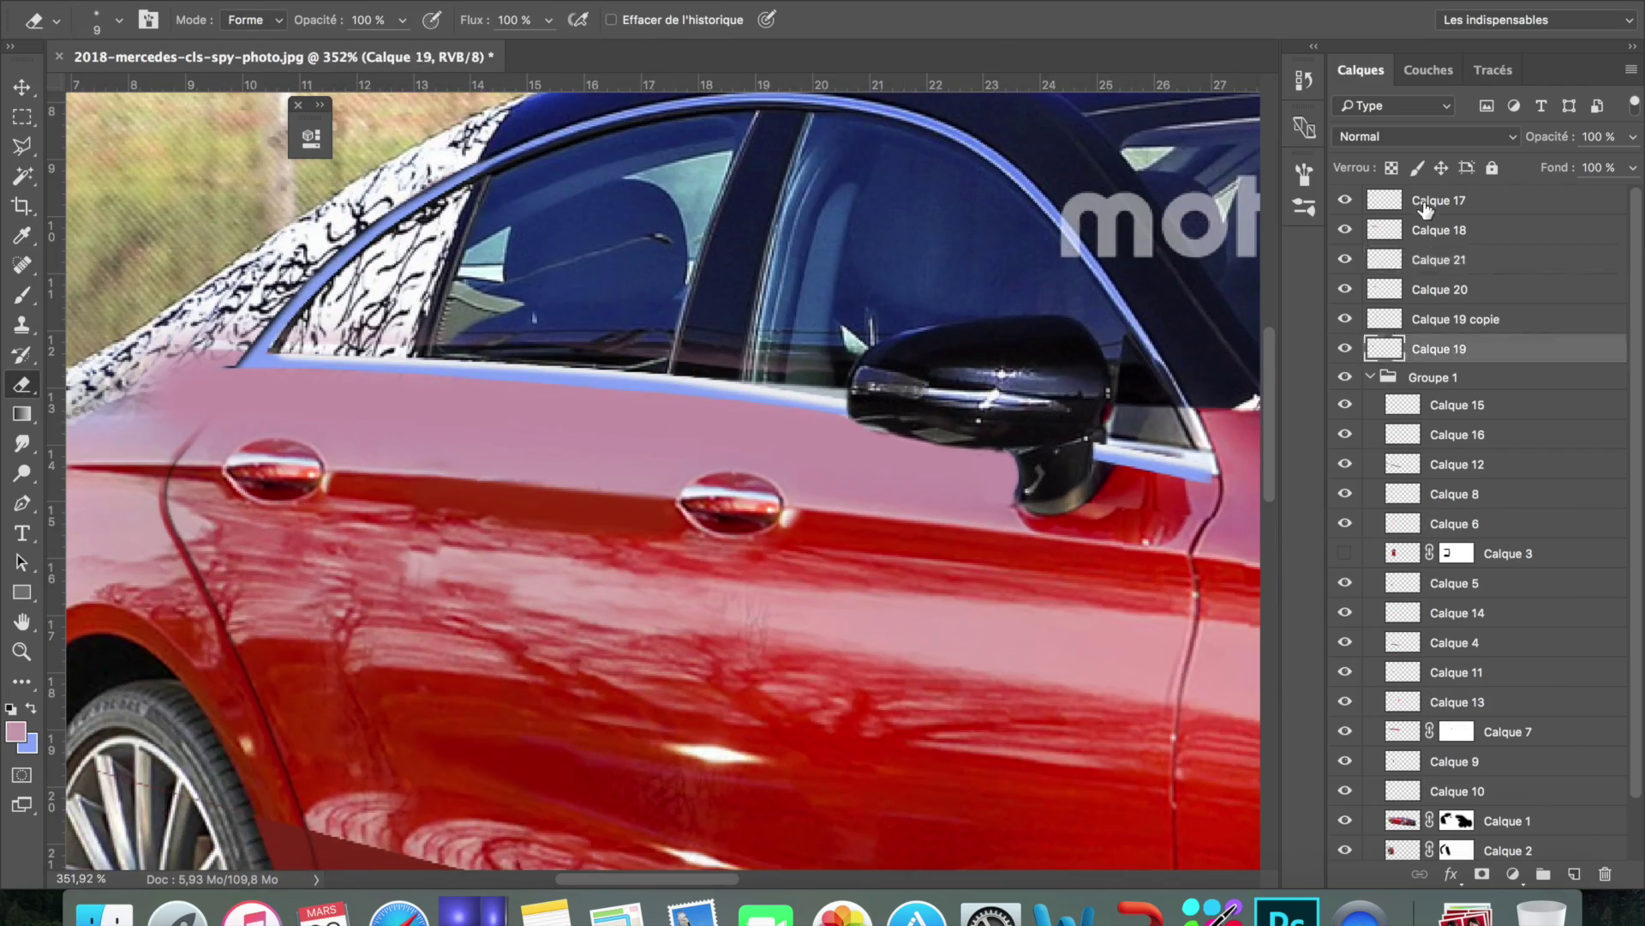
key(p)
scroll(720, 364, down, 3)
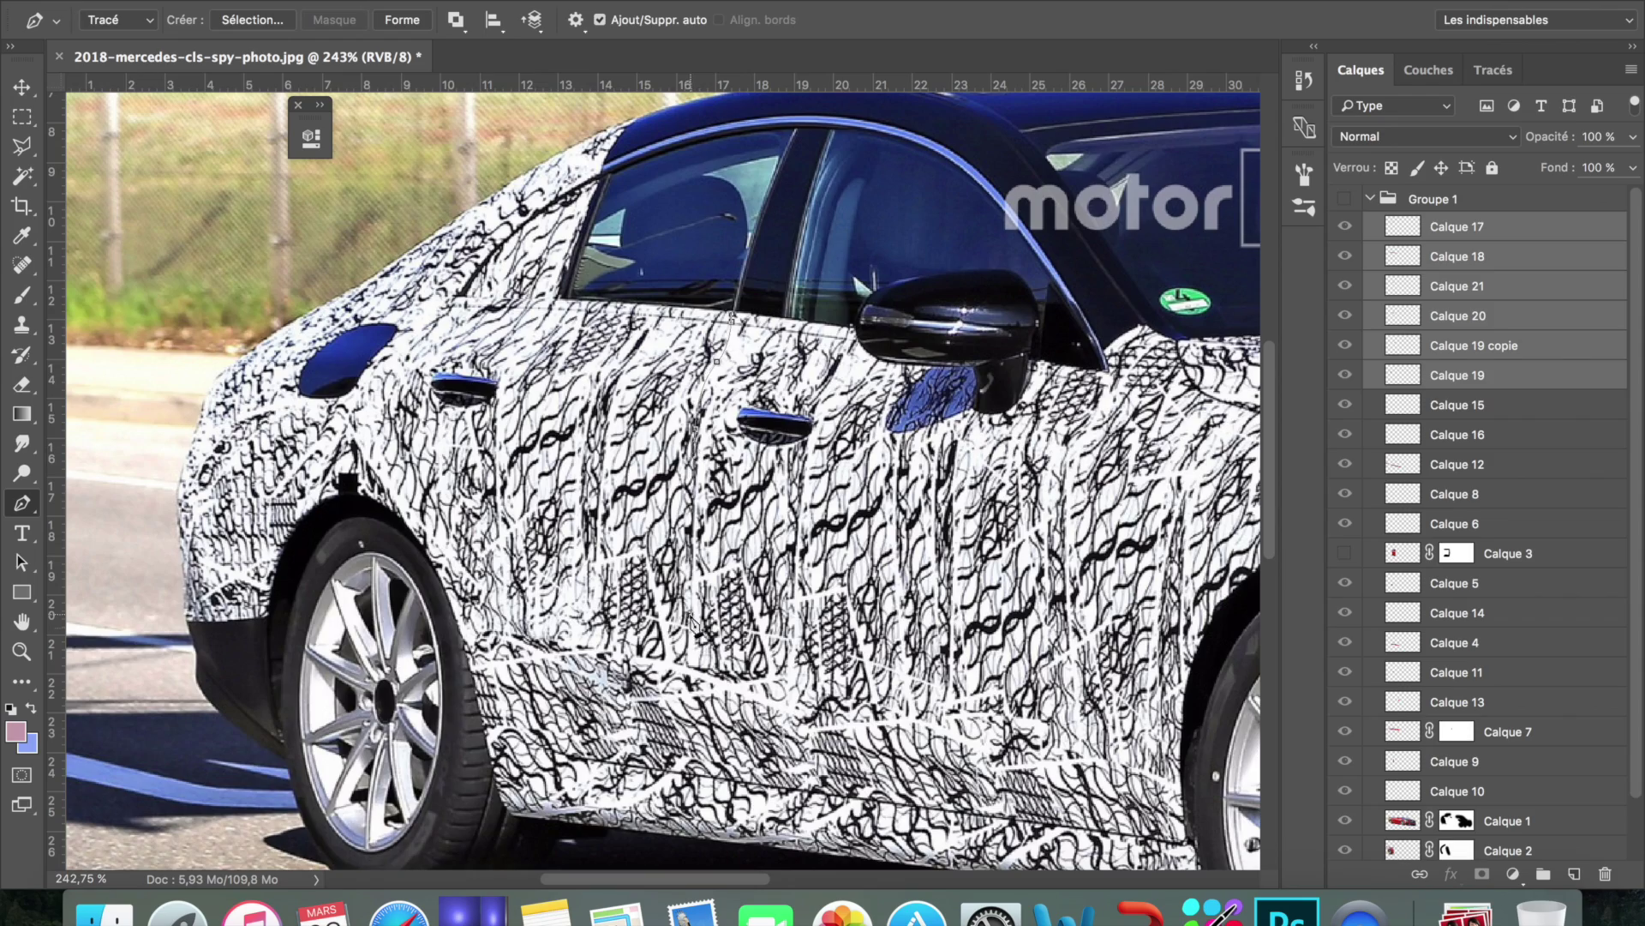
Stroke the door-seam pen path in dark red with the Brush
click(1342, 206)
scroll(718, 677, up, 3)
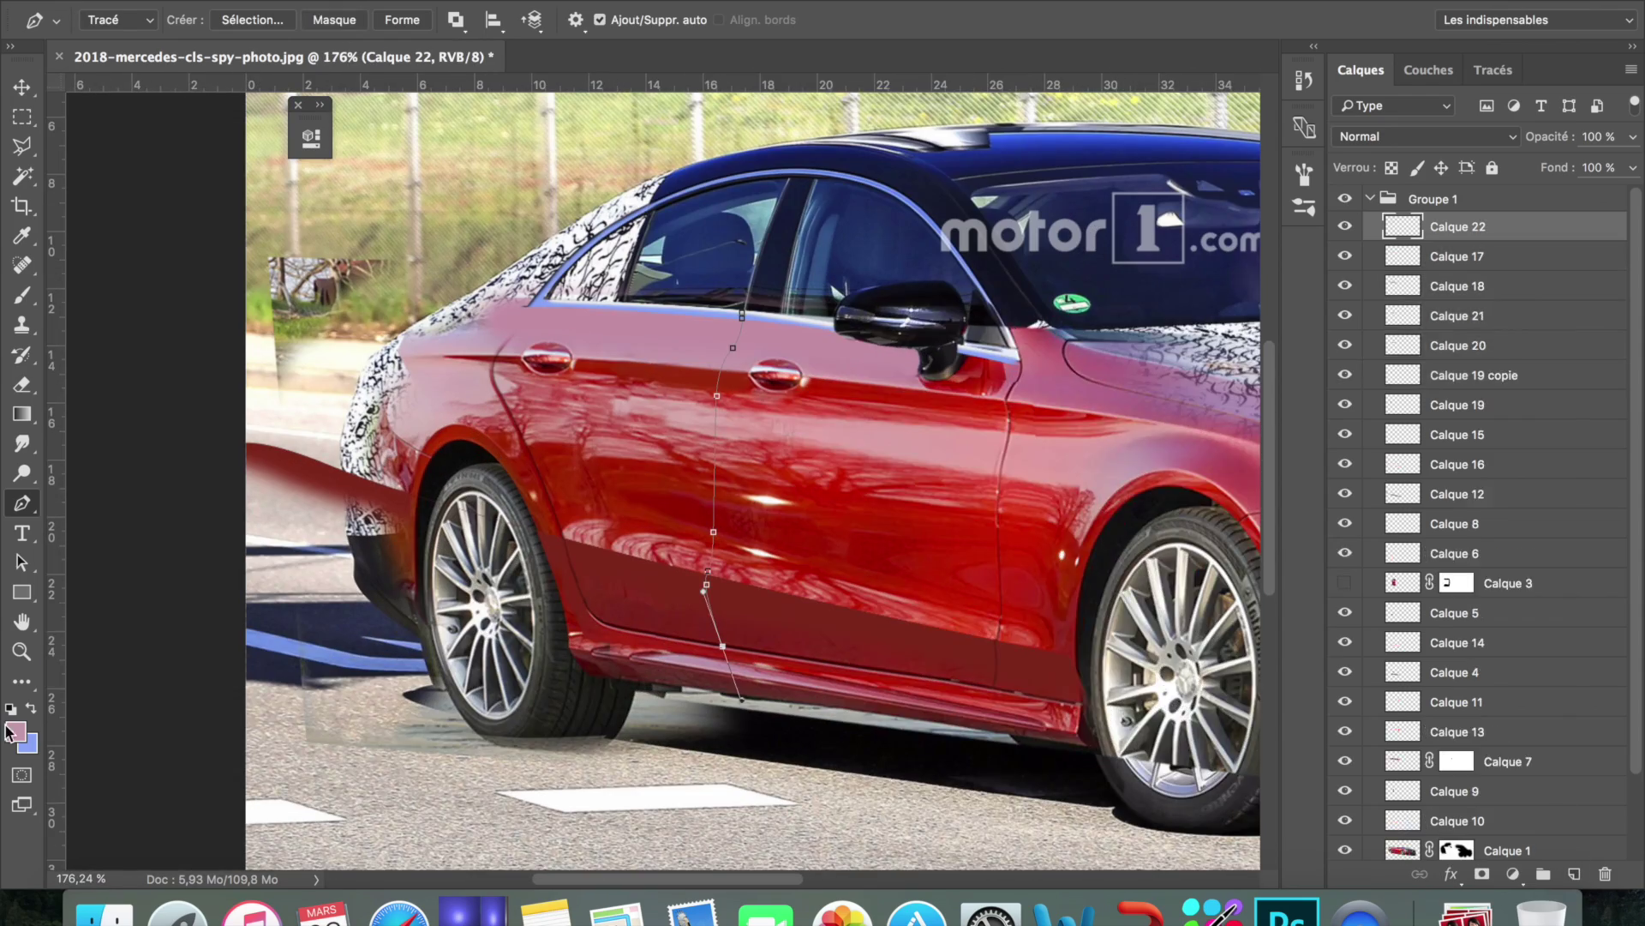
click(1356, 360)
key(b)
right_click(655, 532)
click(728, 733)
click(1021, 378)
Reorder and transform the seam line layer, then fade it to 58% opacity
drag(1457, 227, 1459, 224)
key(ctrl+t)
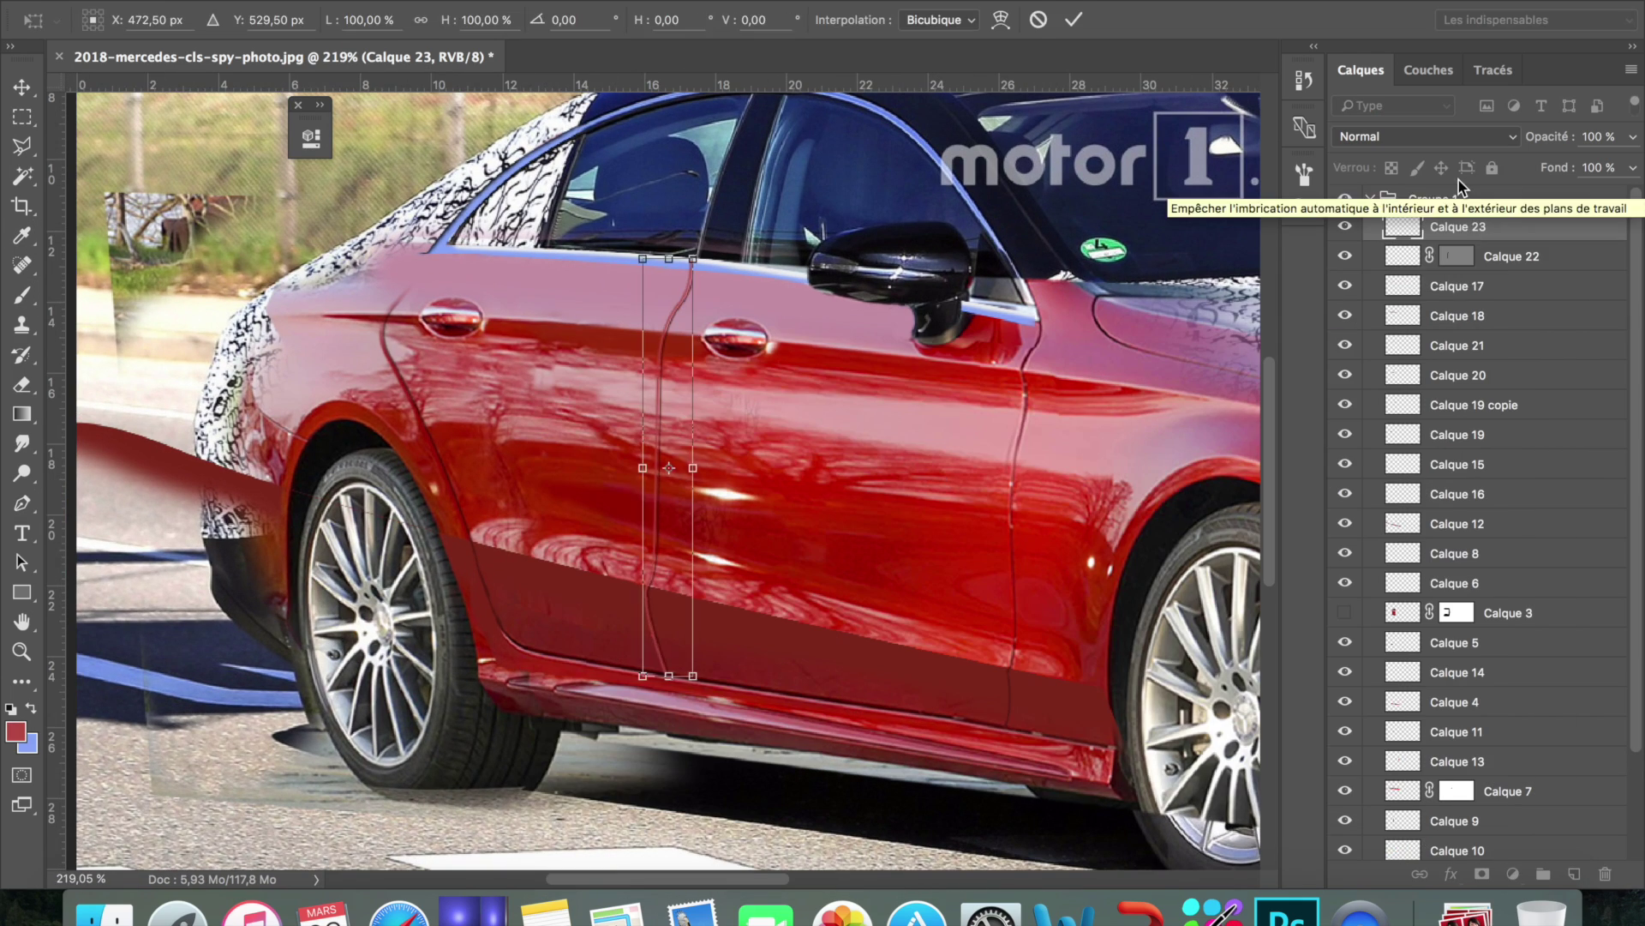
key(Return)
key(e)
scroll(790, 109, up, 5)
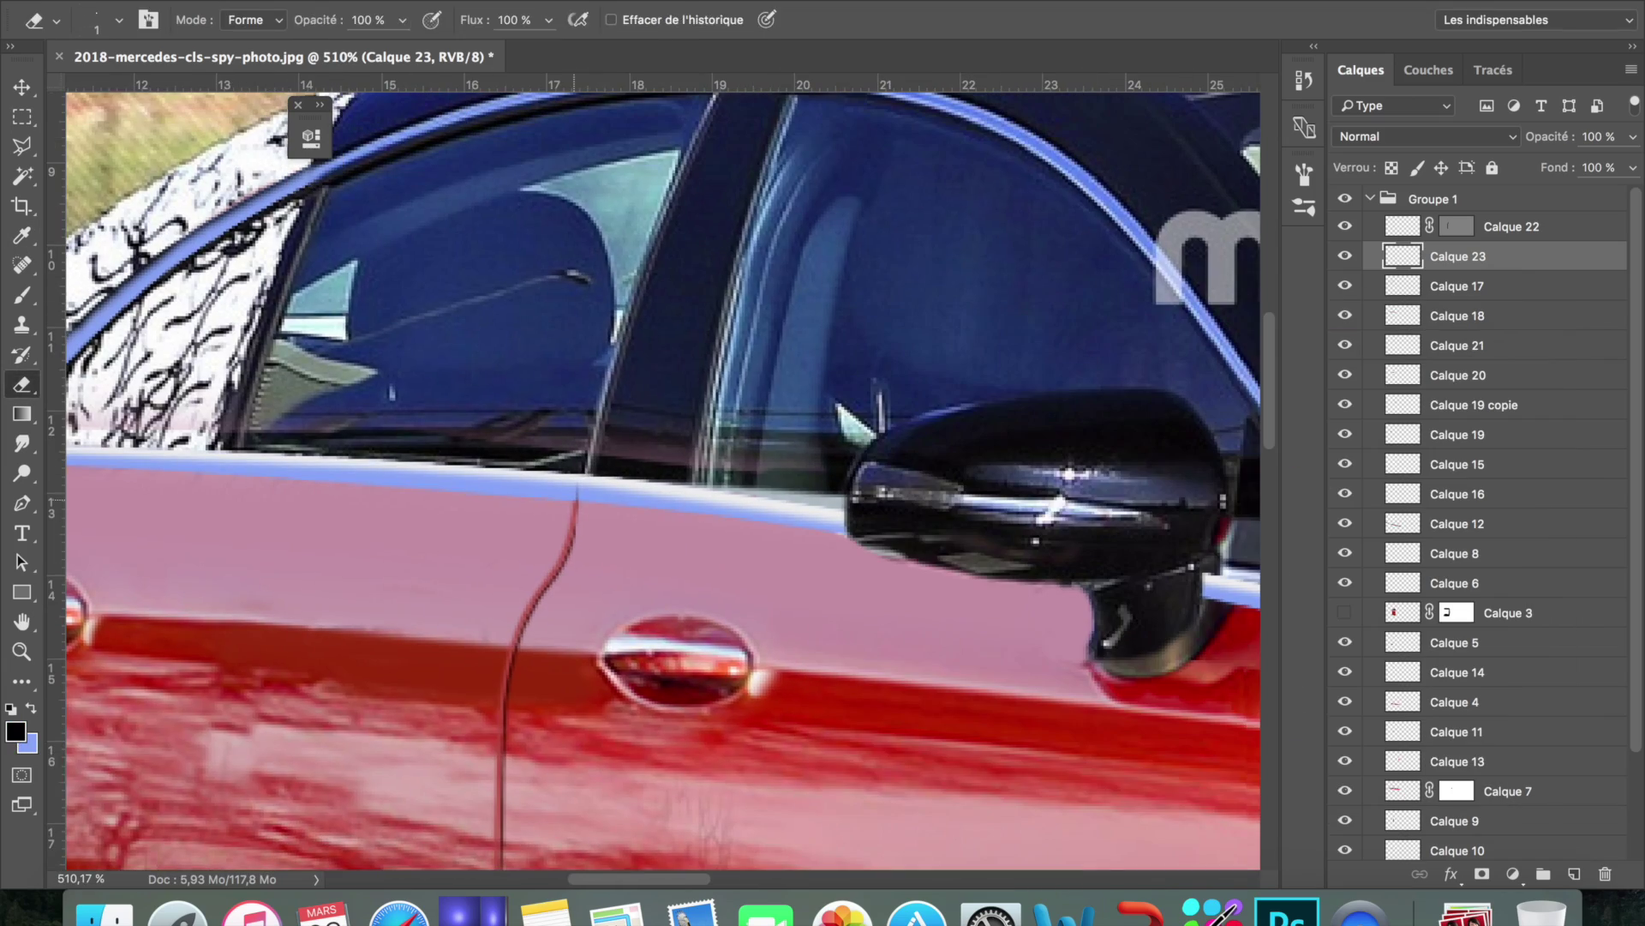
drag(1609, 168, 1583, 168)
key(ctrl+0)
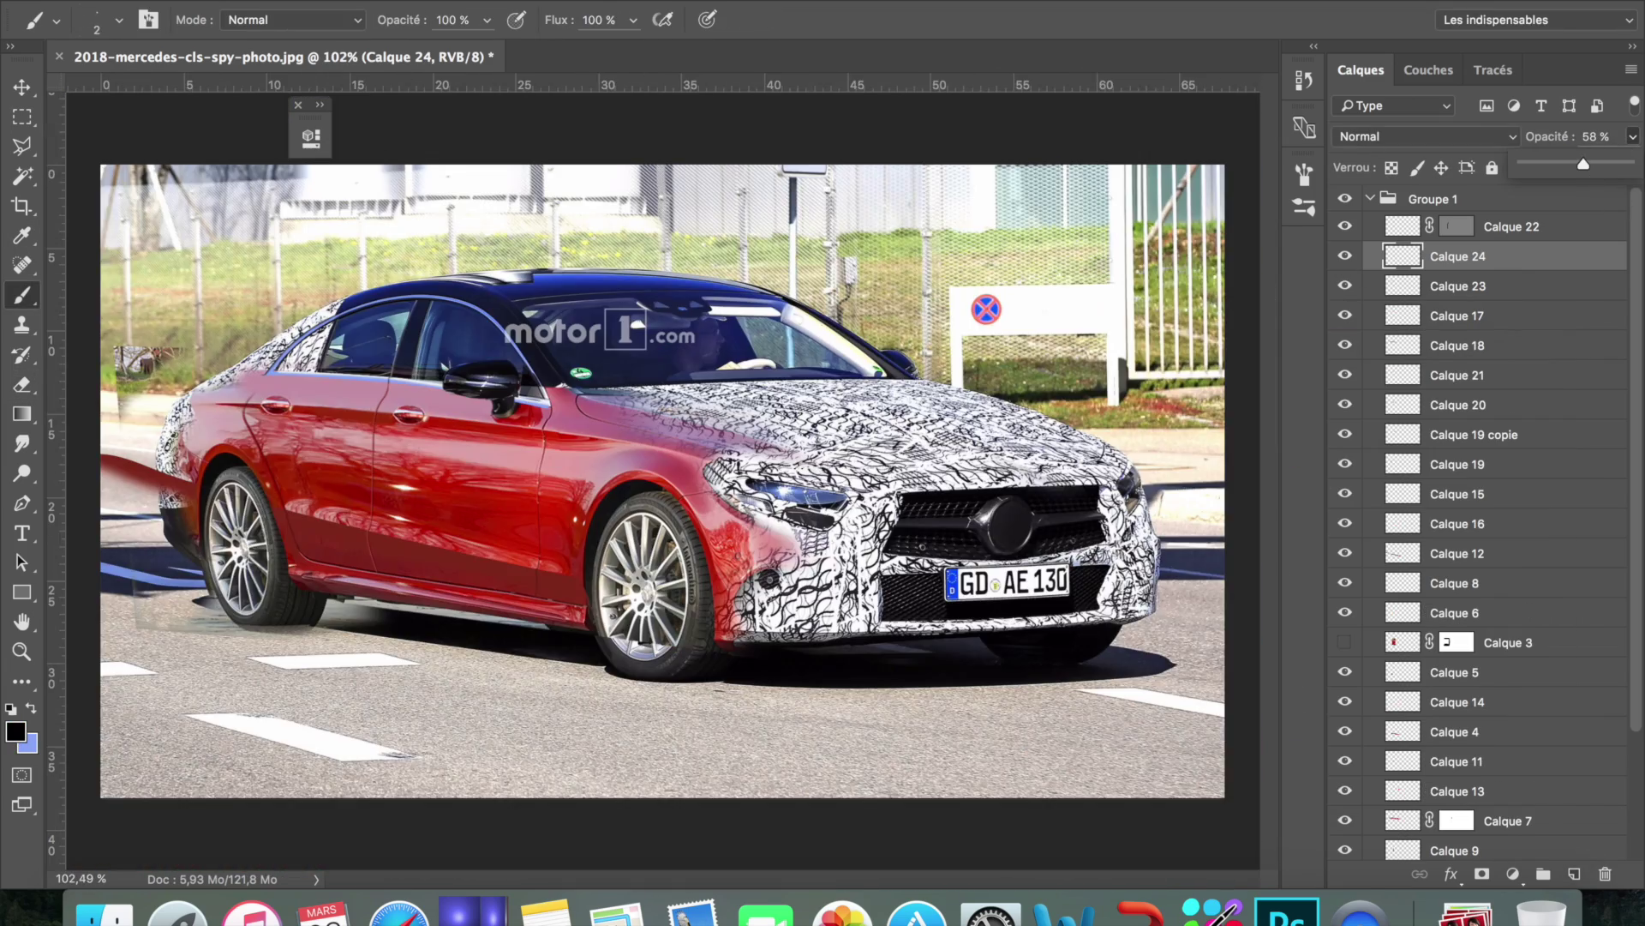
Paint soft colour and dark red over the rear wheel arch, then group them with a mask
scroll(103, 480, up, 5)
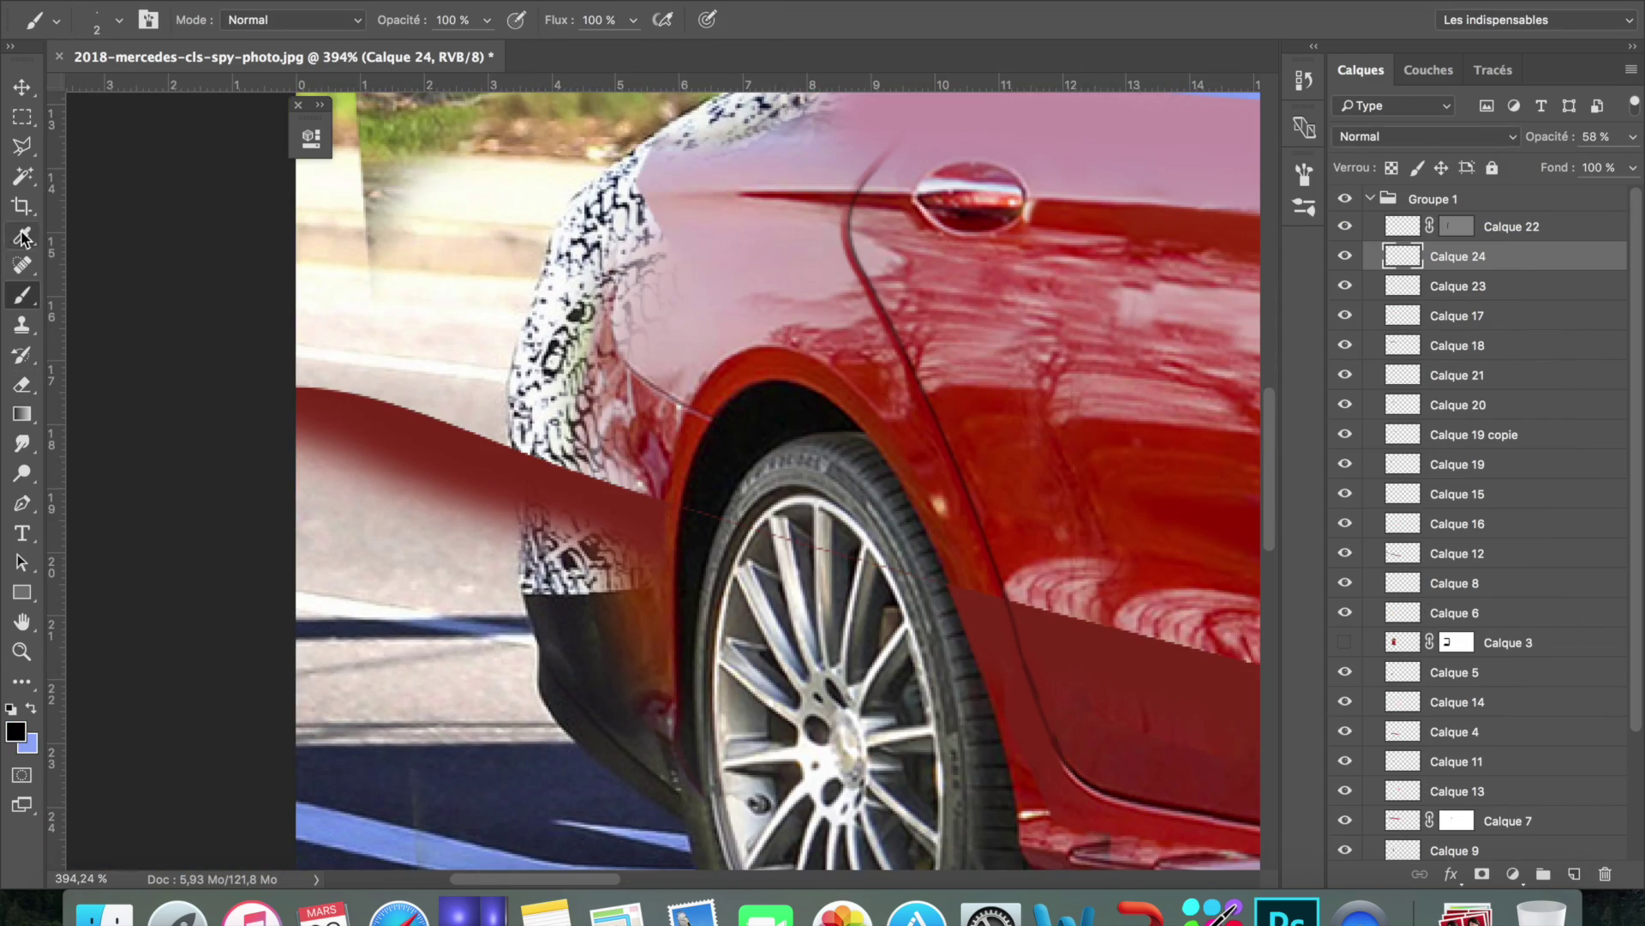
drag(514, 412, 771, 214)
alt+click(360, 488)
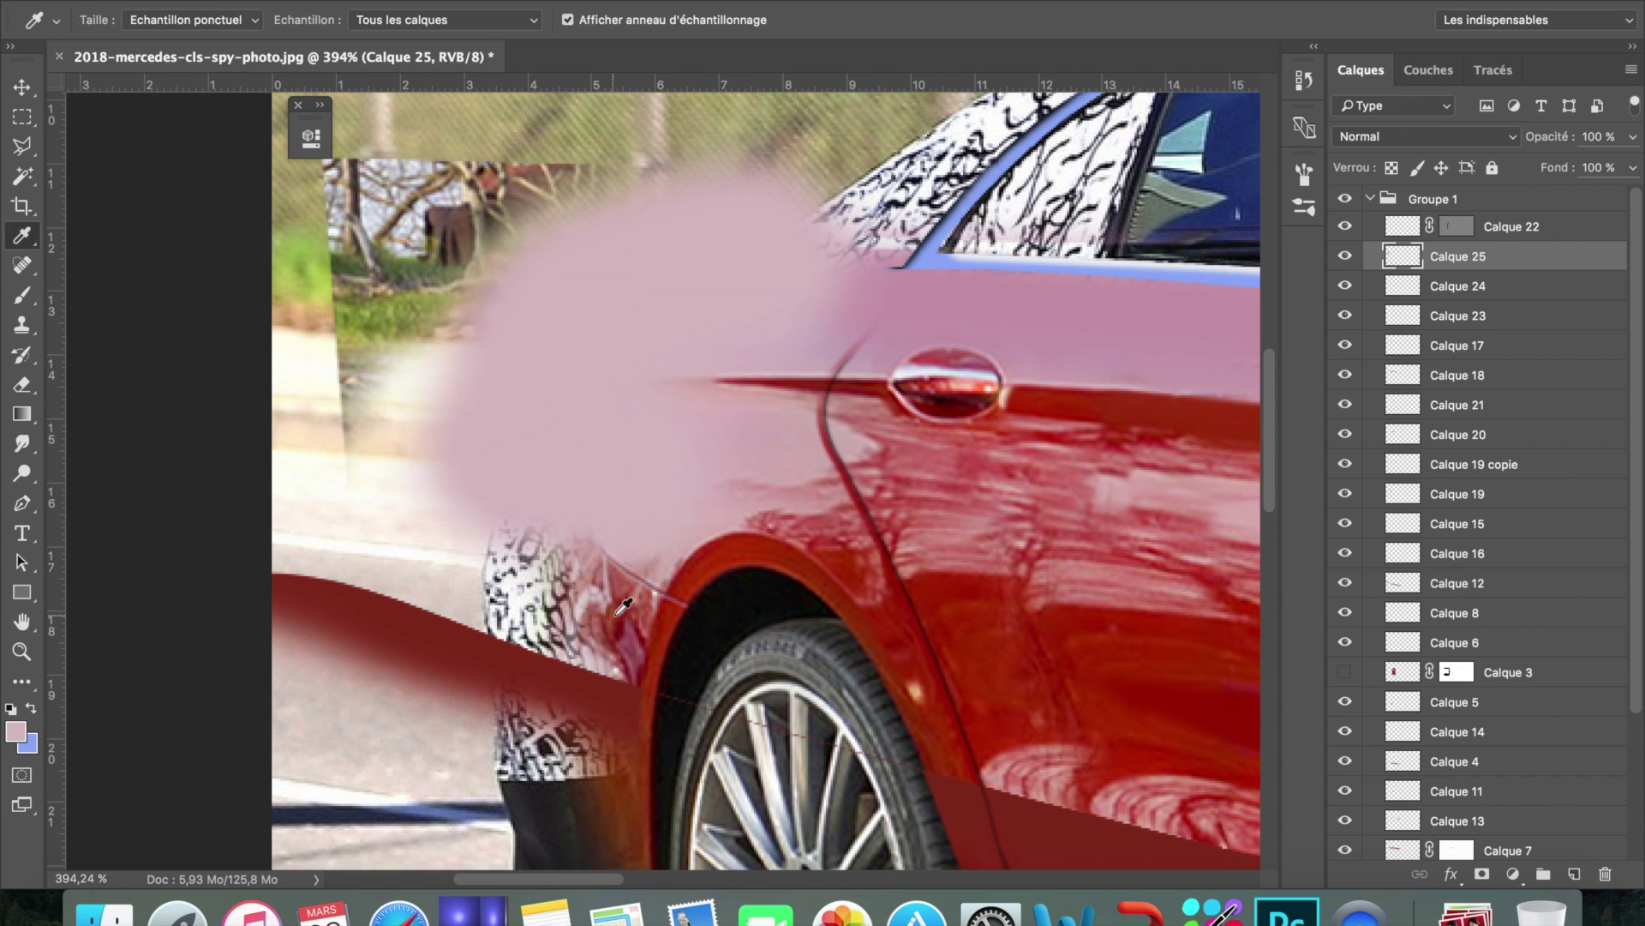
drag(480, 403, 600, 532)
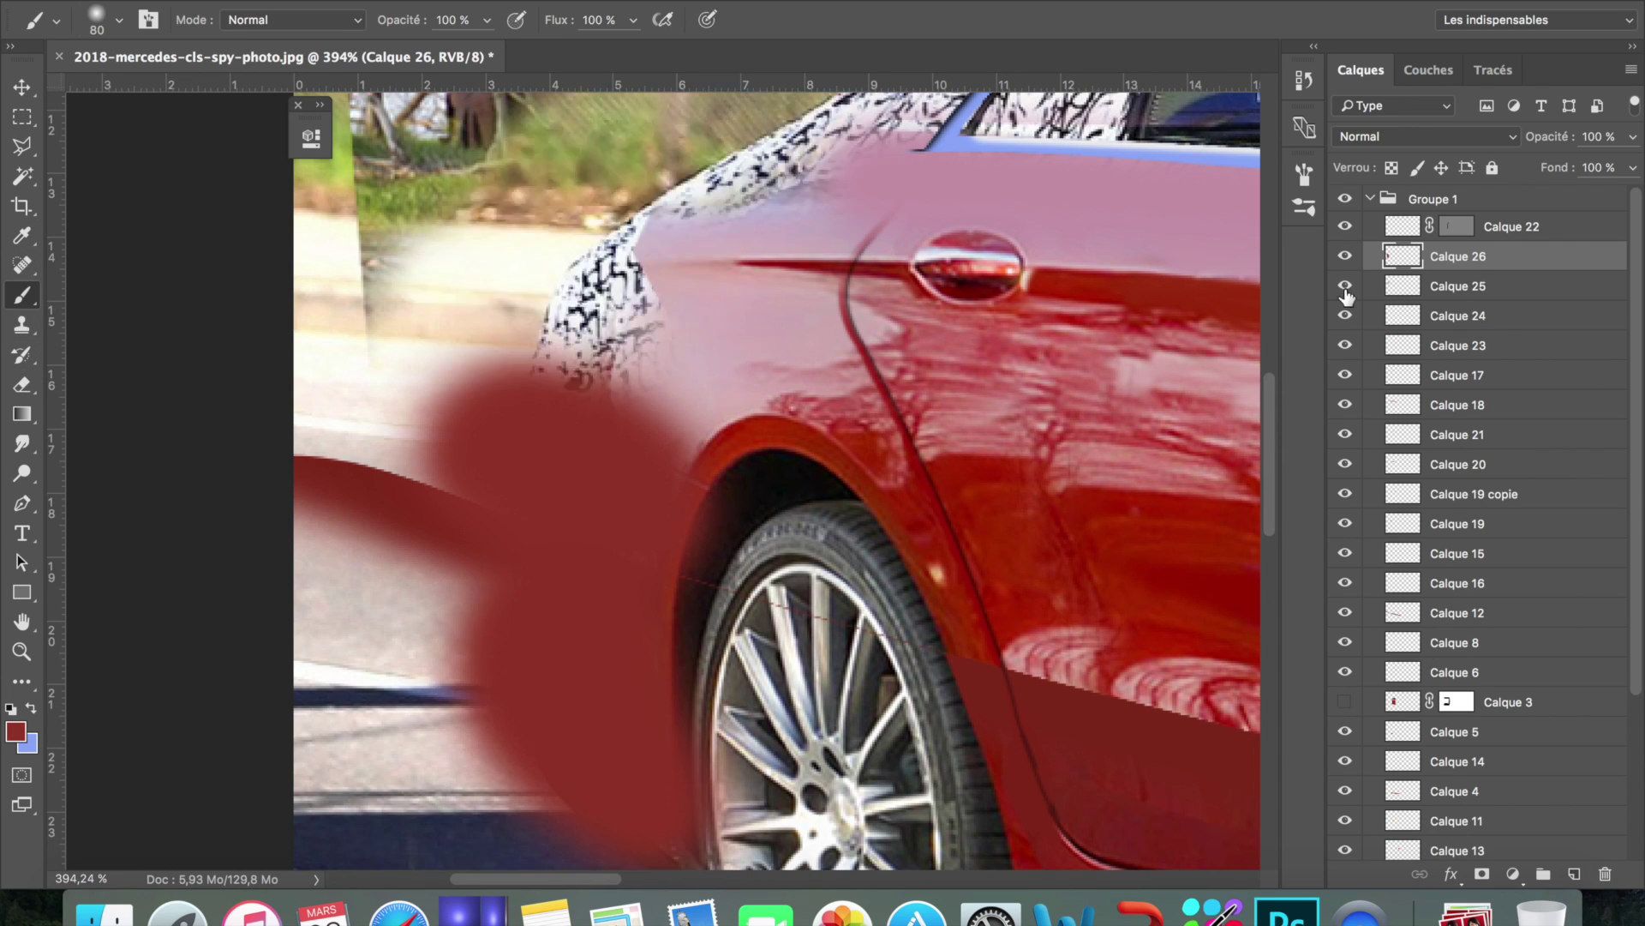
shift+click(1457, 285)
key(ctrl+g)
click(1482, 874)
scroll(617, 754, down, 3)
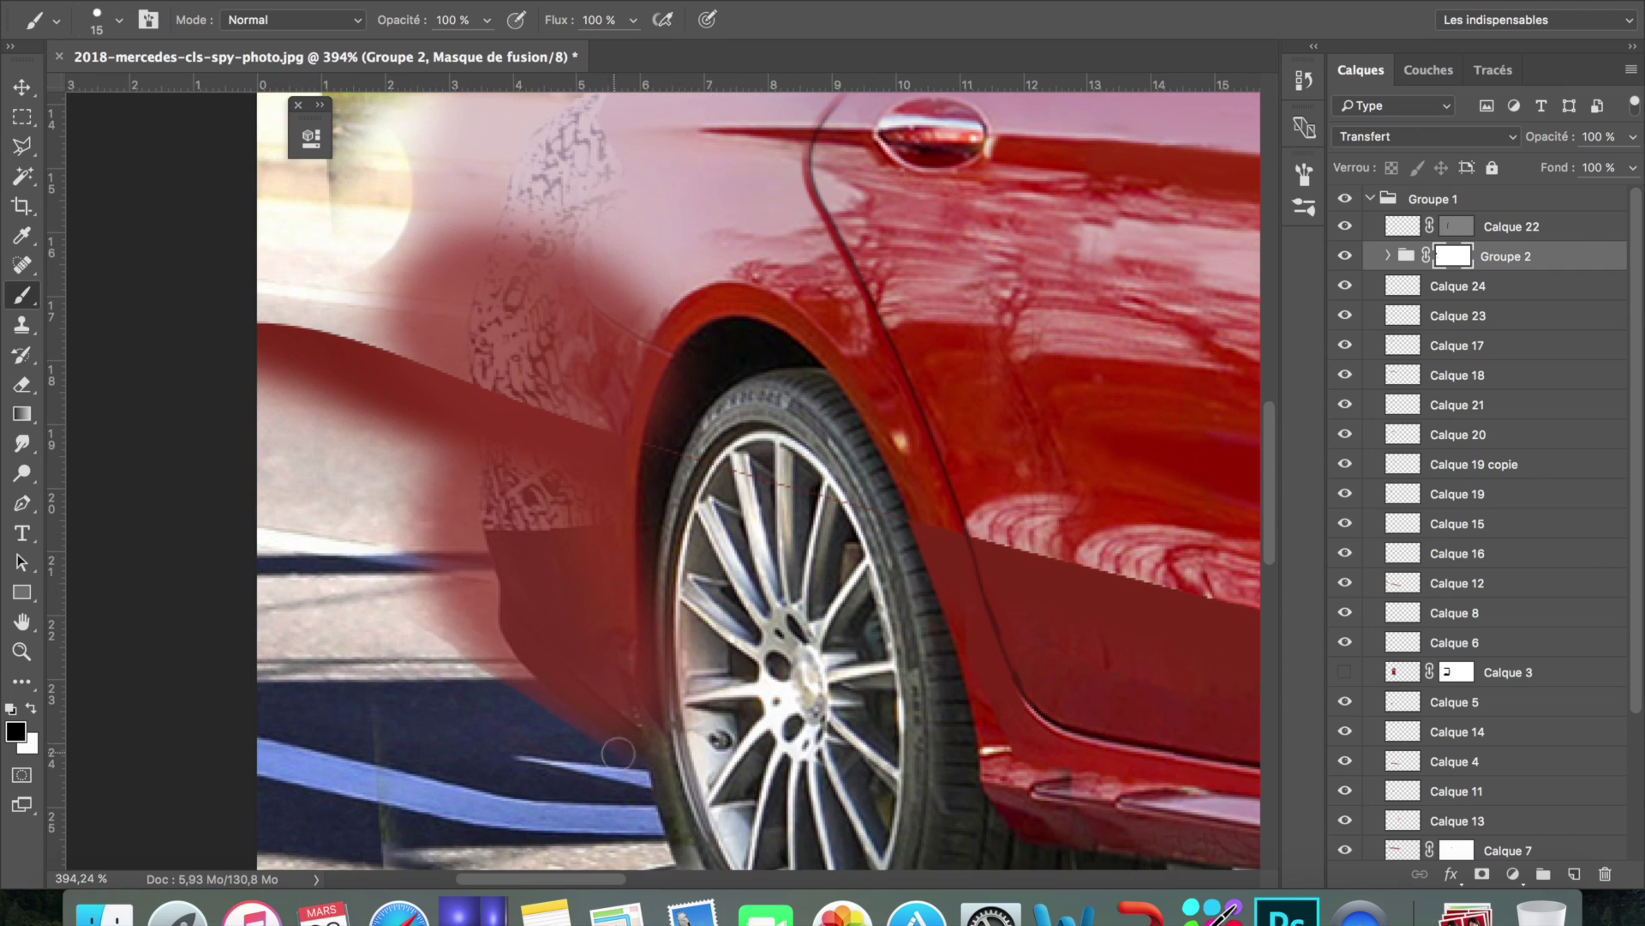
scroll(462, 507, up, 3)
scroll(462, 508, left, 3)
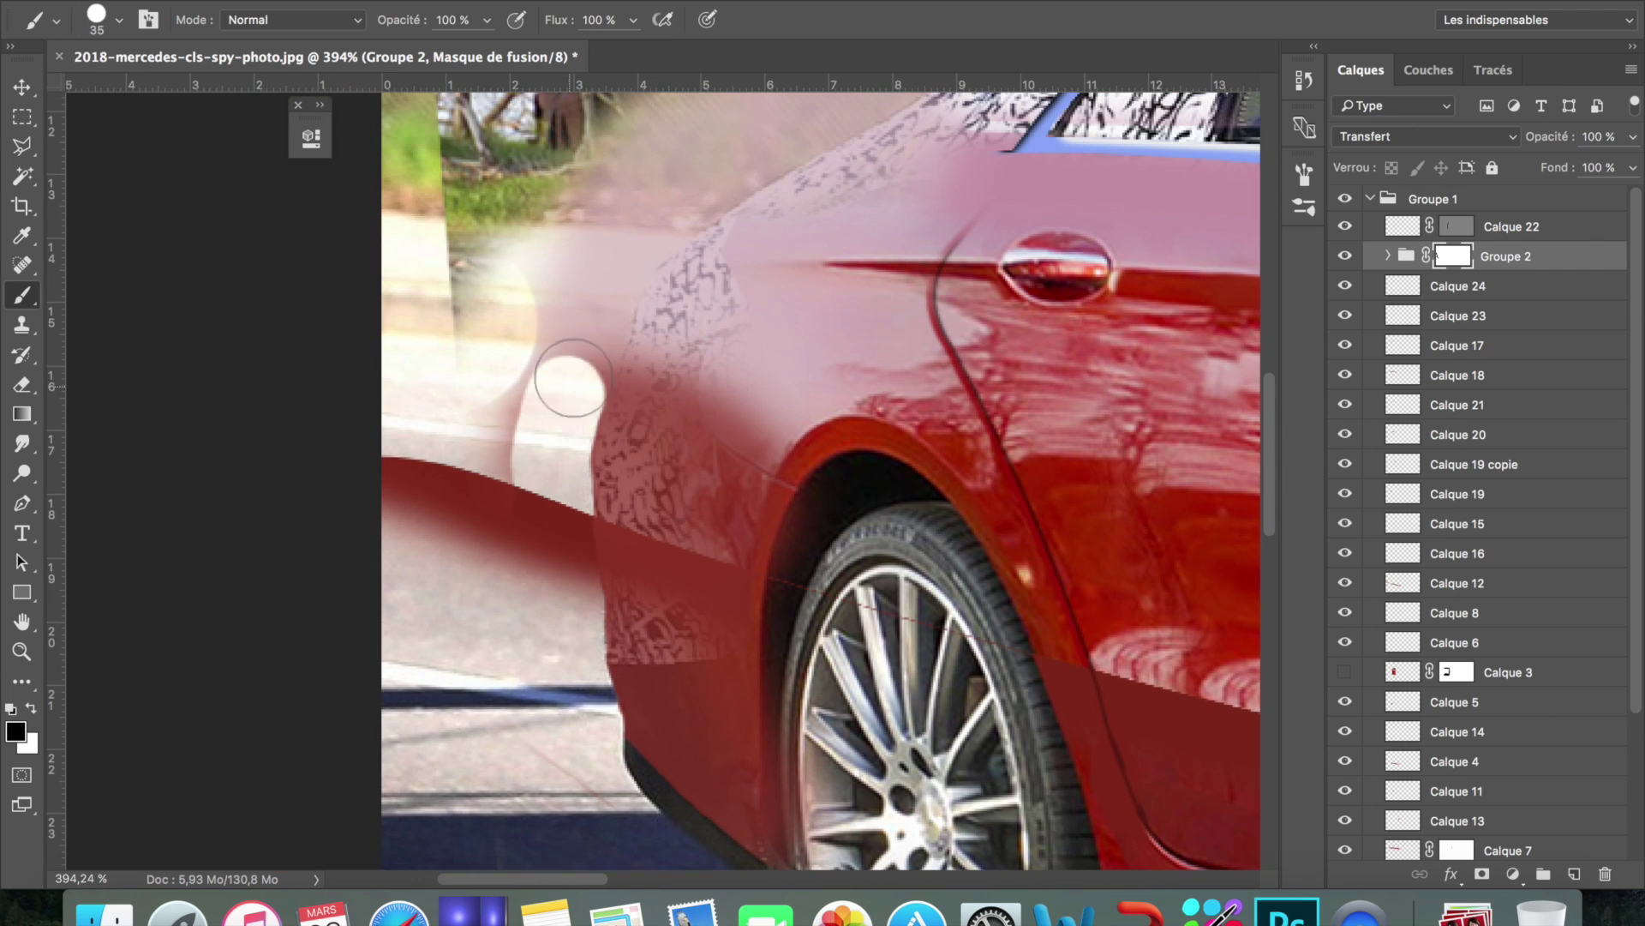
scroll(570, 377, up, 5)
scroll(570, 378, right, 1)
click(1388, 255)
click(1510, 292)
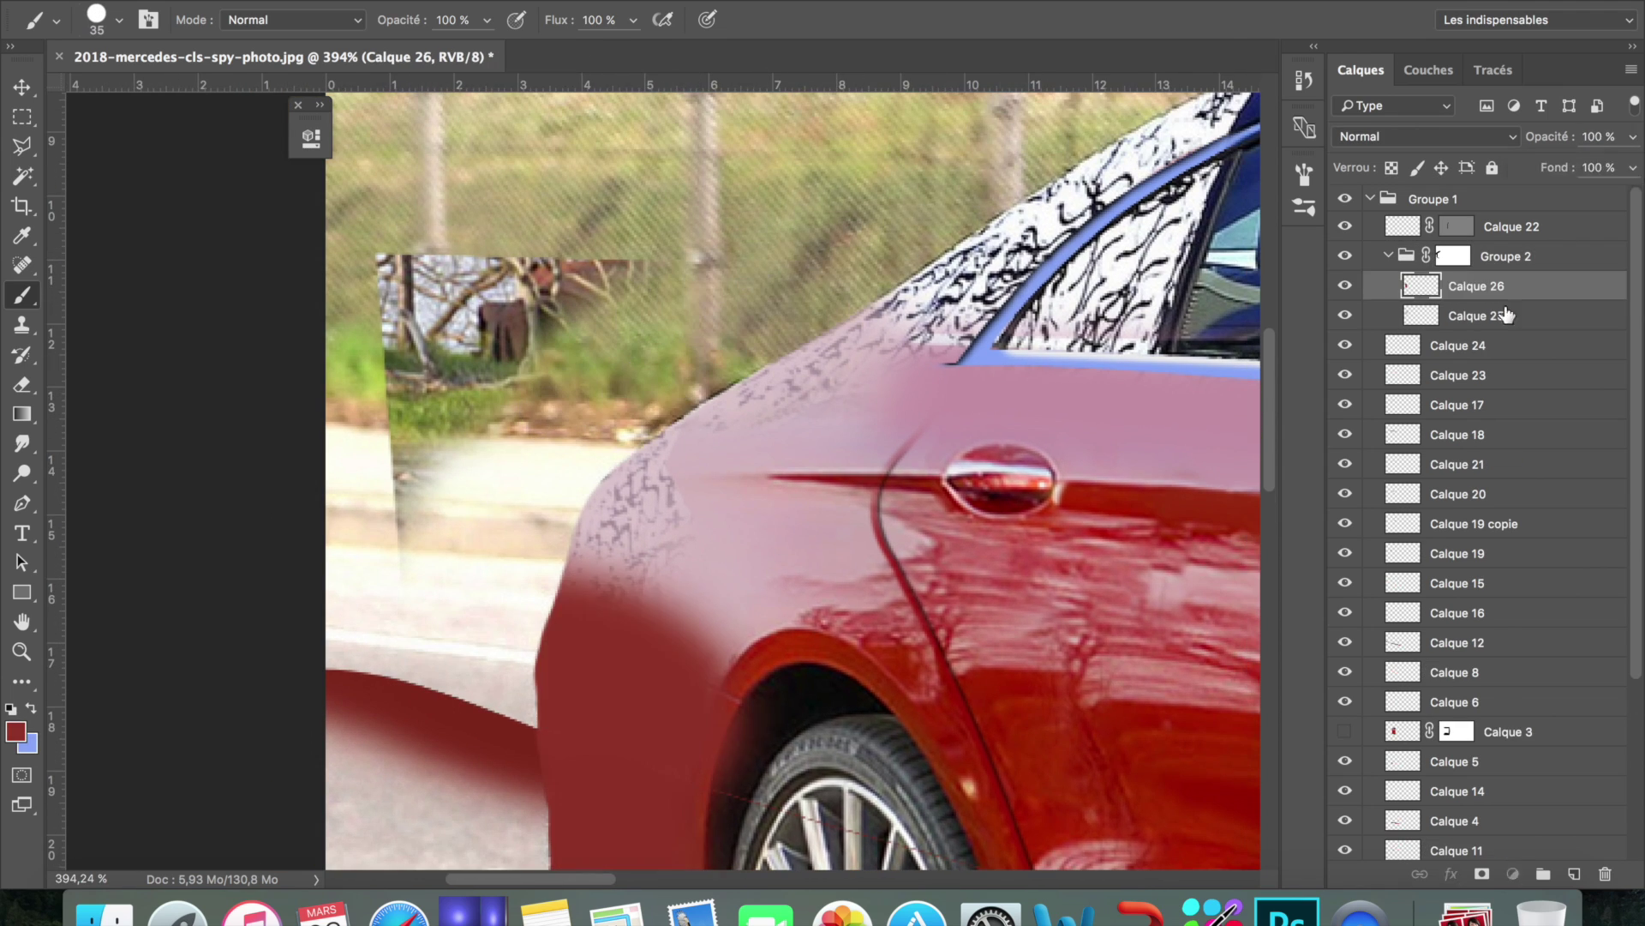
Copy a marquee patch of red bodywork from the car layer and rotate it onto the rear fender
key(super+0)
key(m)
scroll(1474, 514, down, 5)
click(1509, 755)
right_click(977, 463)
click(1090, 619)
key(ctrl+t)
drag(986, 506, 292, 437)
key(e)
key(Return)
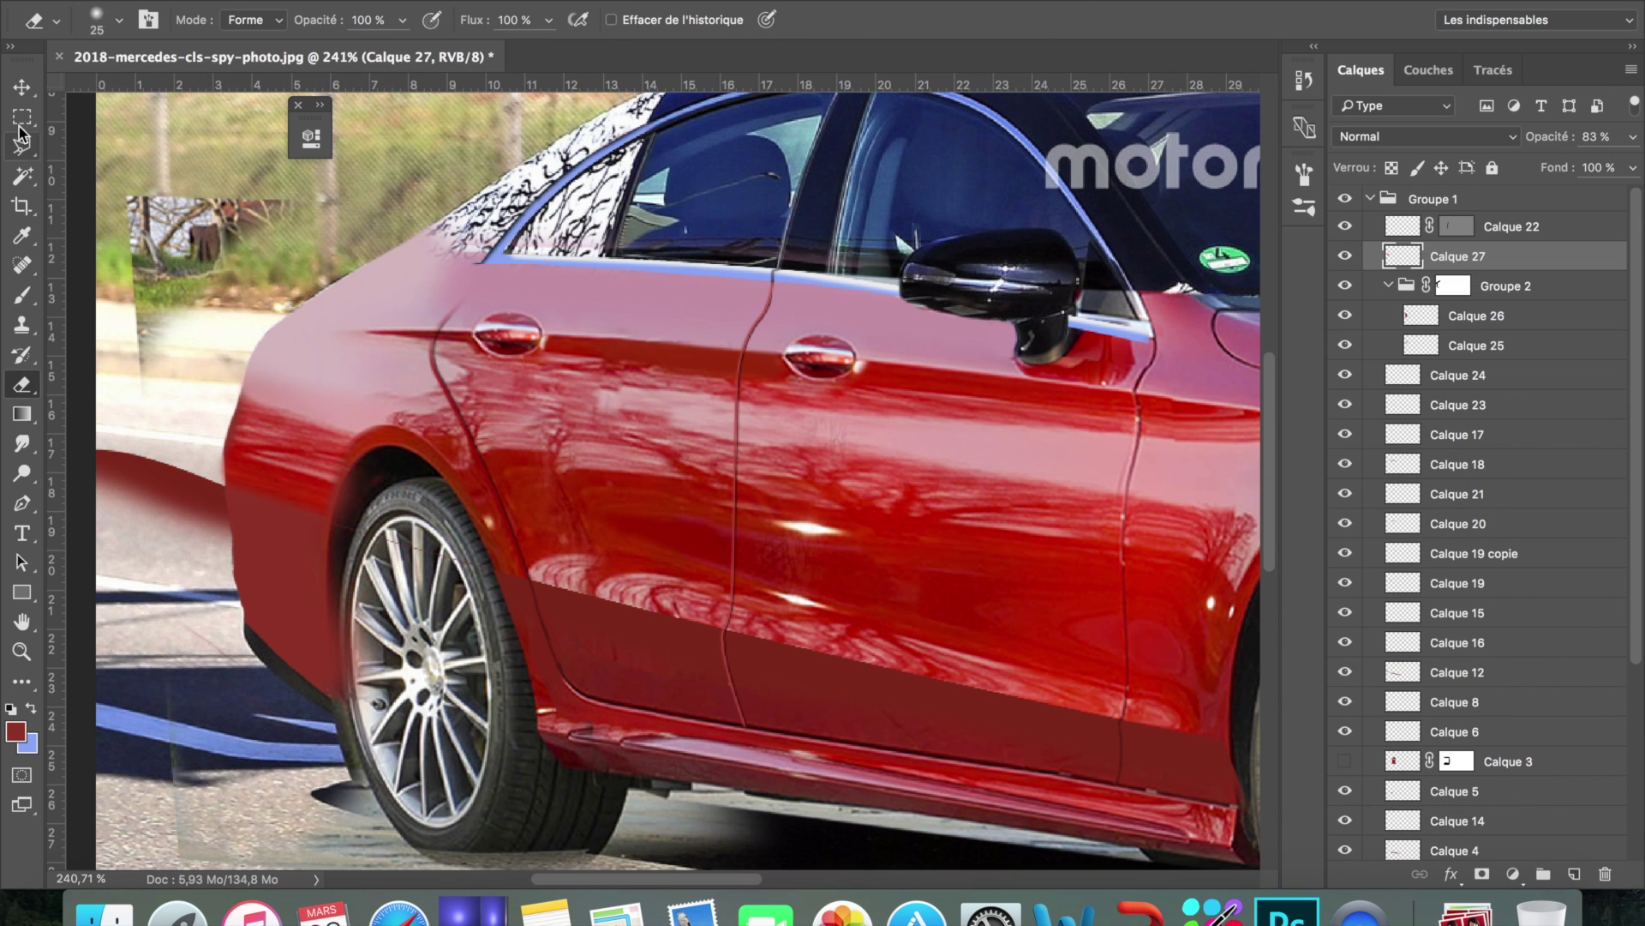
Add new layer Calque 28 and move it to the top of Groupe 1
key(v)
click(1369, 321)
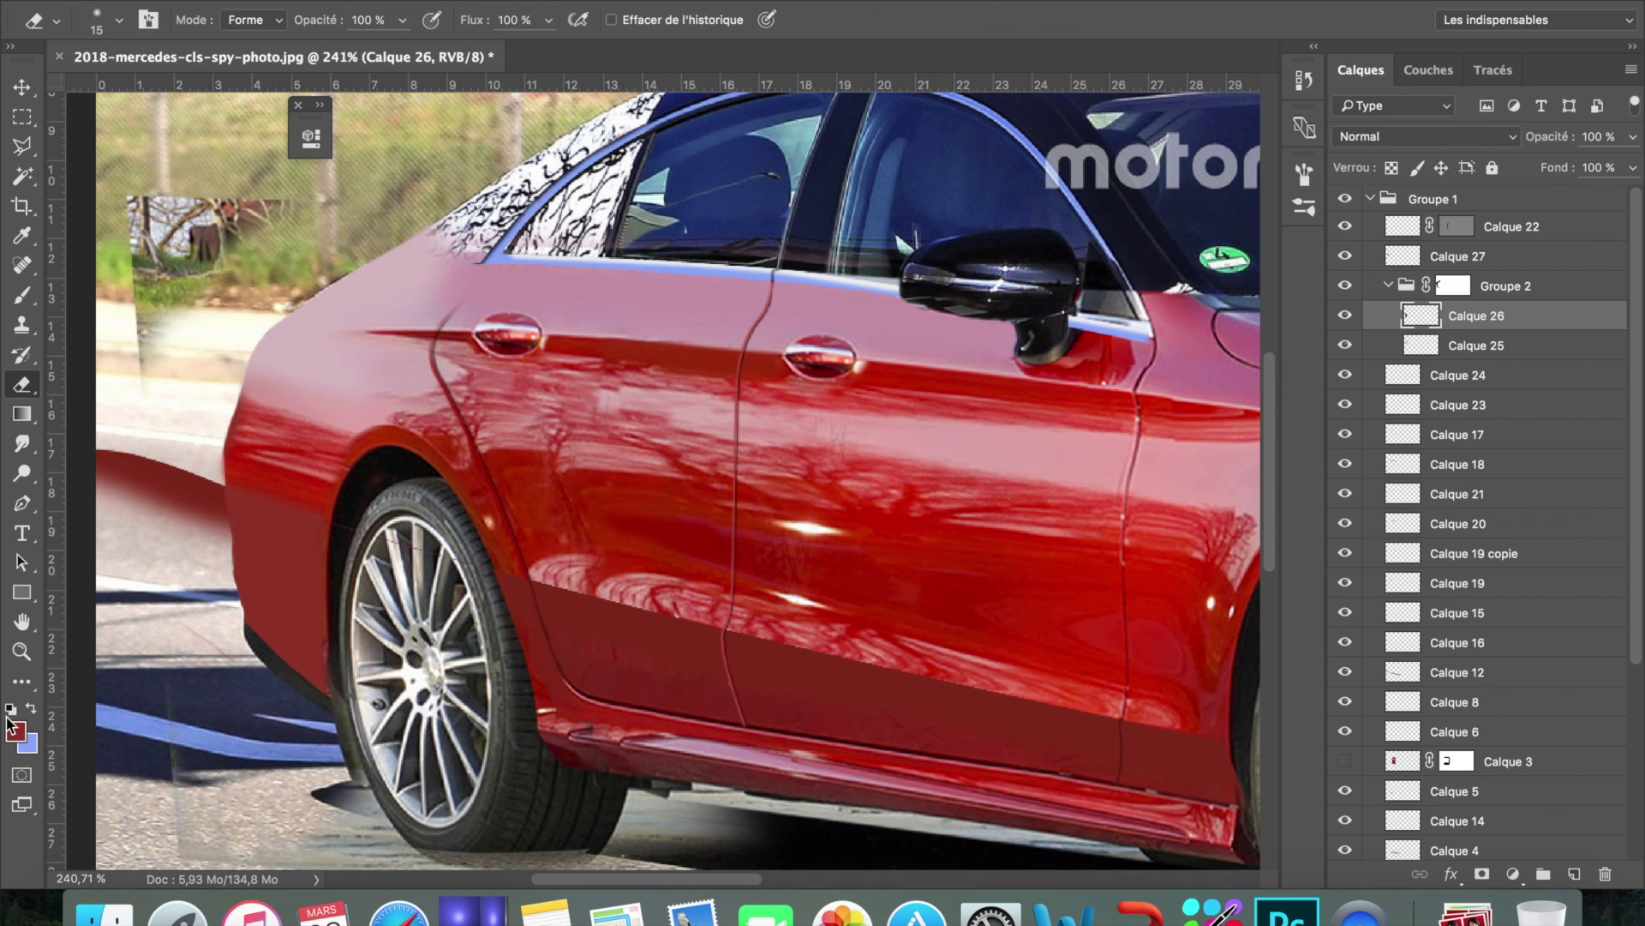
key(ctrl+shift+alt+n)
drag(1493, 319, 1474, 215)
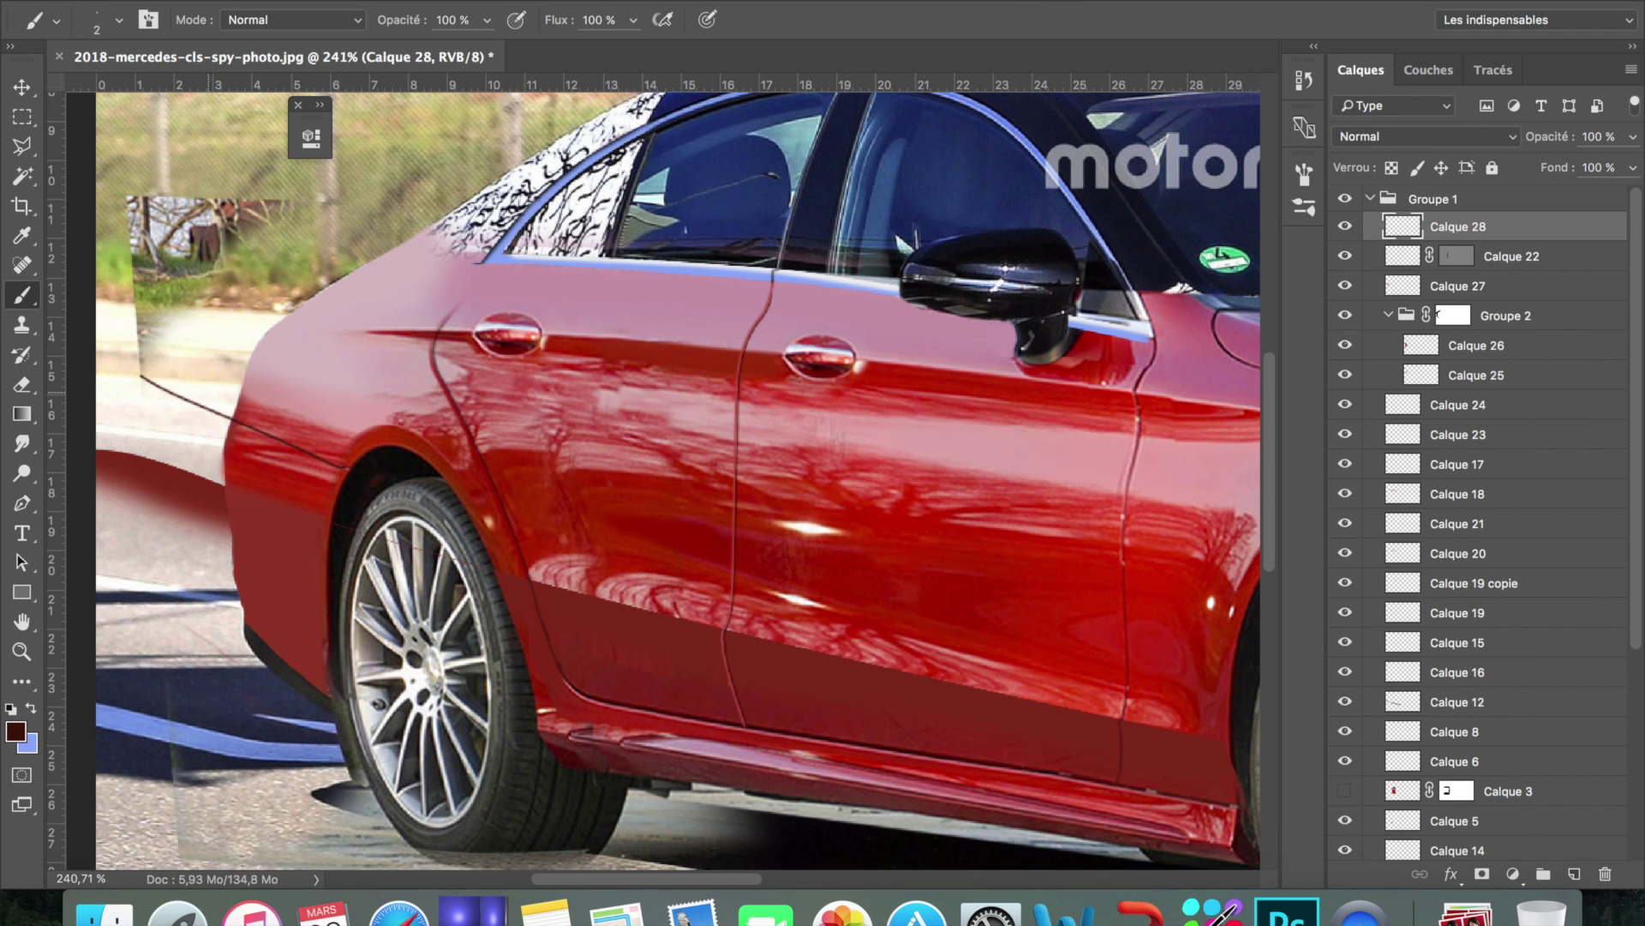
scroll(214, 418, down, 5)
scroll(214, 418, up, 5)
Move Calque 12 above Groupe 2 and add Calque 29 inside the paint group
ctrl+click(275, 382)
drag(1457, 701, 1462, 301)
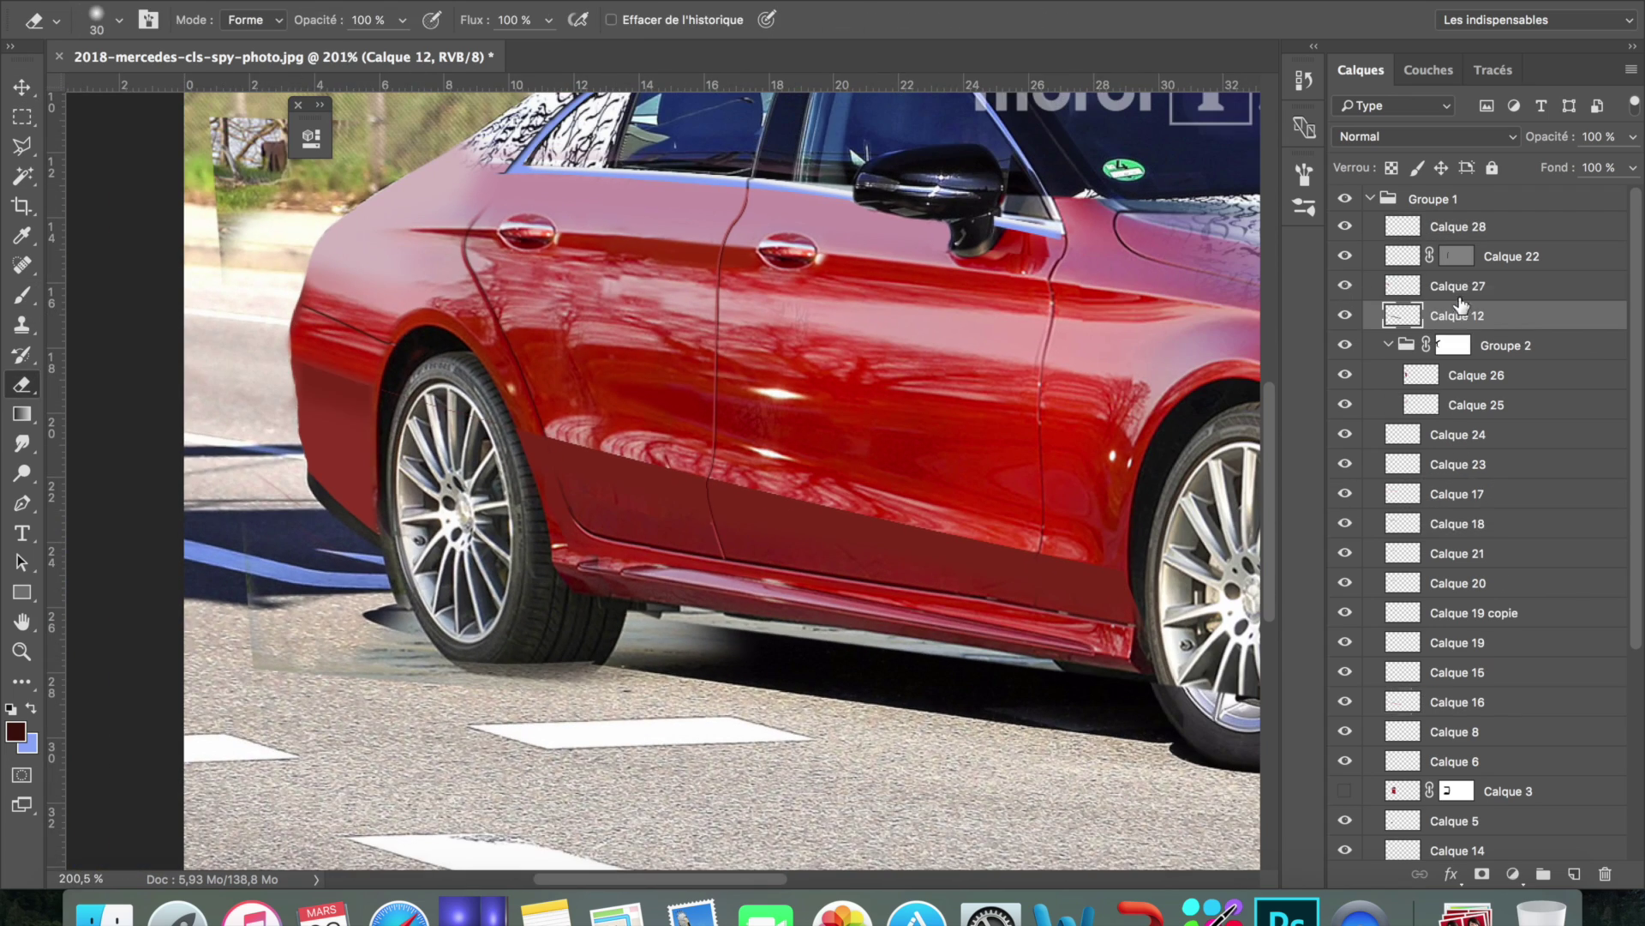
key(ctrl+shift+alt+n)
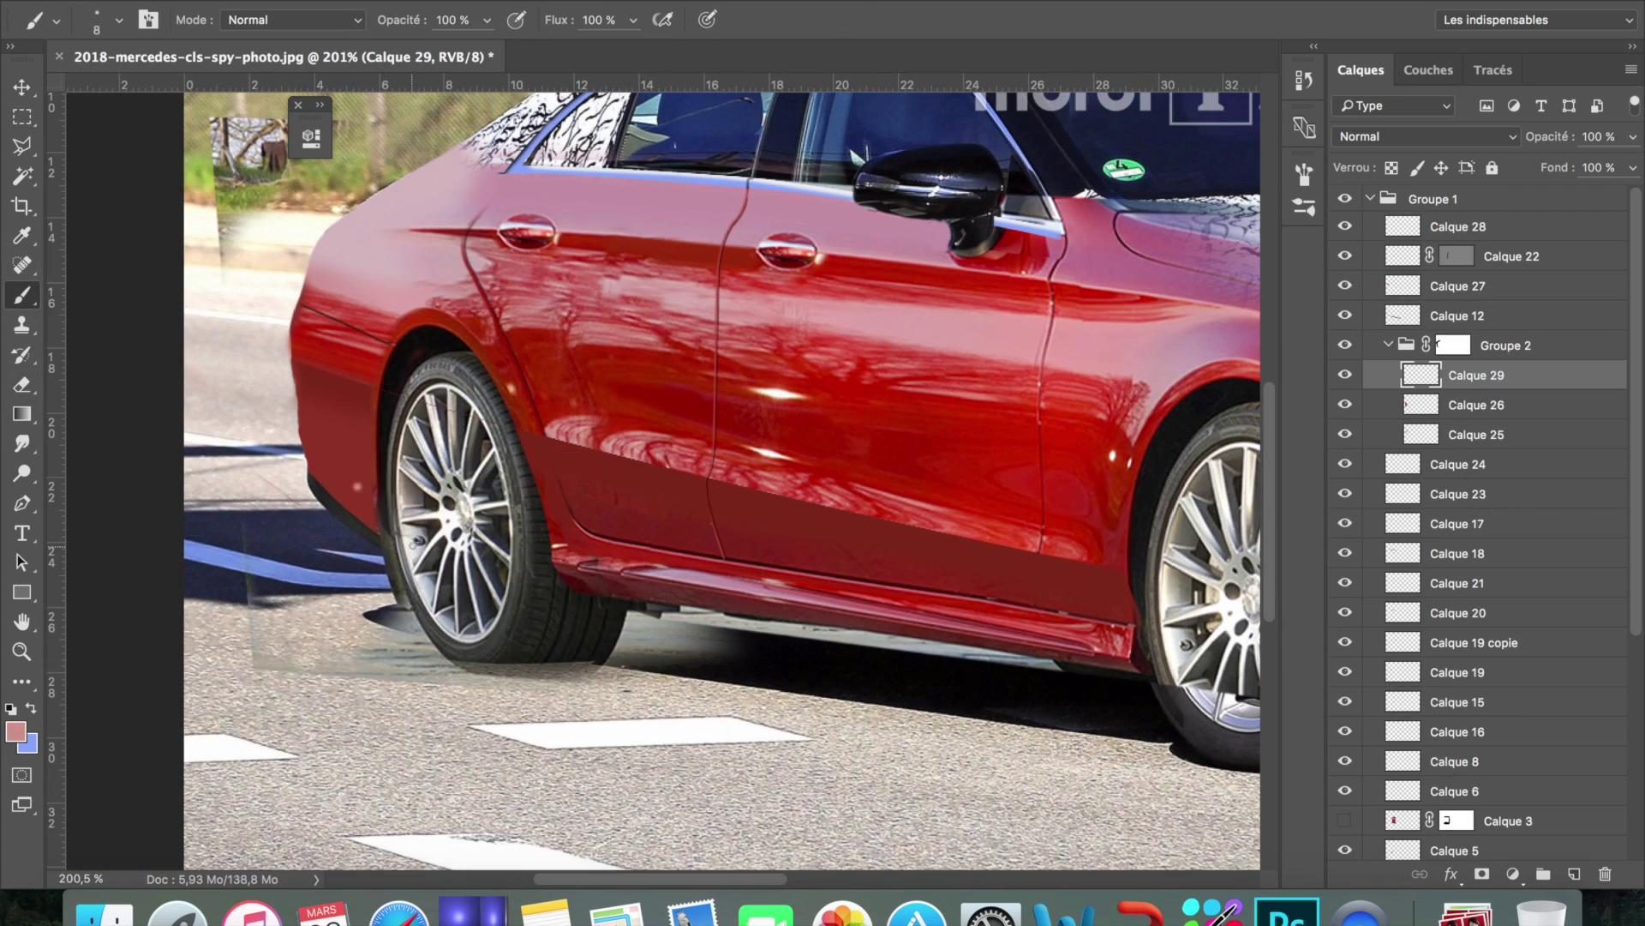
scroll(349, 471, down, 5)
scroll(349, 472, up, 6)
Add Calque 30, then target Groupe 2's mask with a smaller brush
key(ctrl+shift+alt+n)
click(1453, 345)
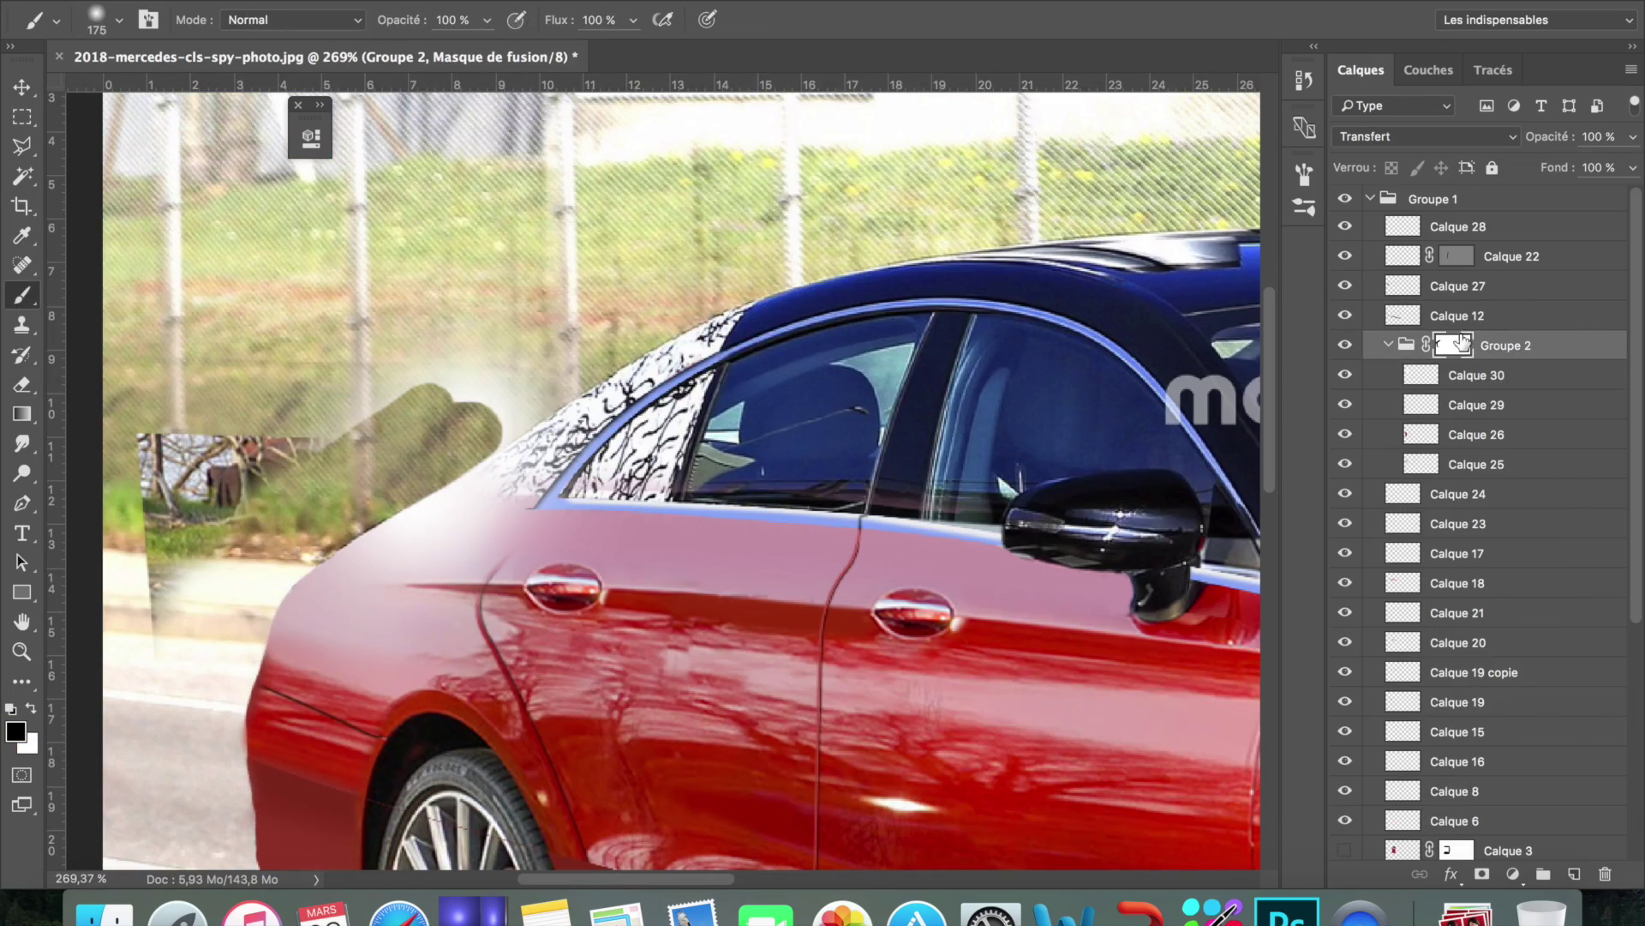
key(bracketleft)
key(bracketleft)
key(bracketleft)
scroll(664, 480, down, 5)
scroll(737, 471, up, 2)
scroll(737, 471, up, 2)
scroll(737, 471, down, 3)
scroll(206, 391, up, 4)
scroll(422, 546, up, 3)
On a new layer, fill the rear window triangle with navy and paint a dark top-edge line
key(l)
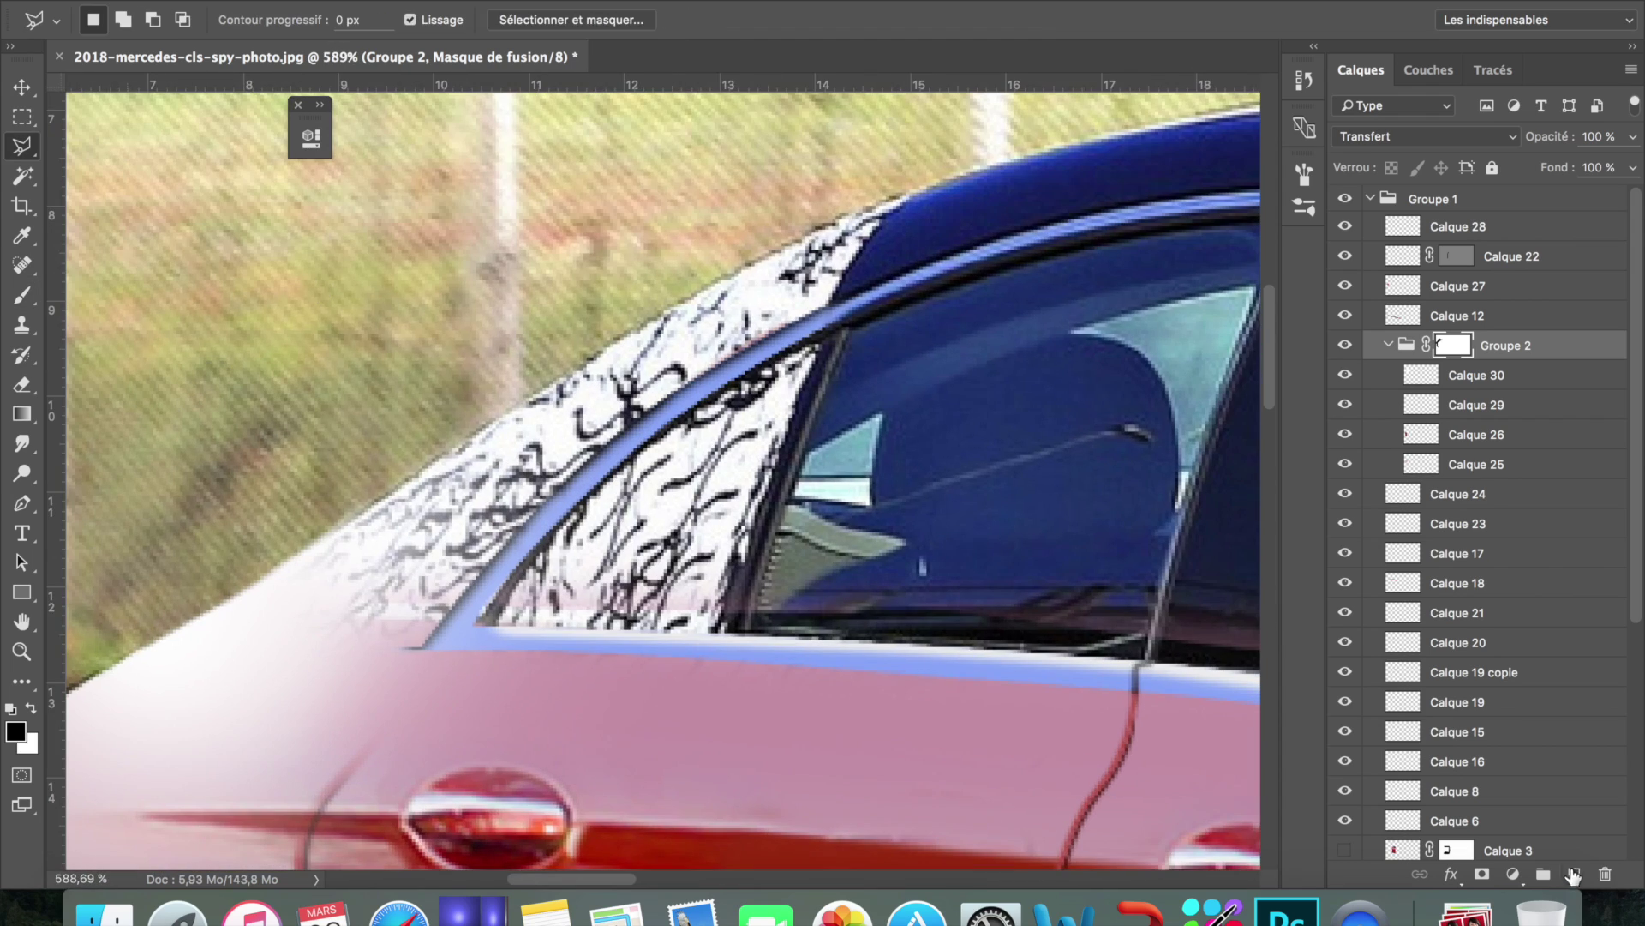
key(ctrl+shift+alt+n)
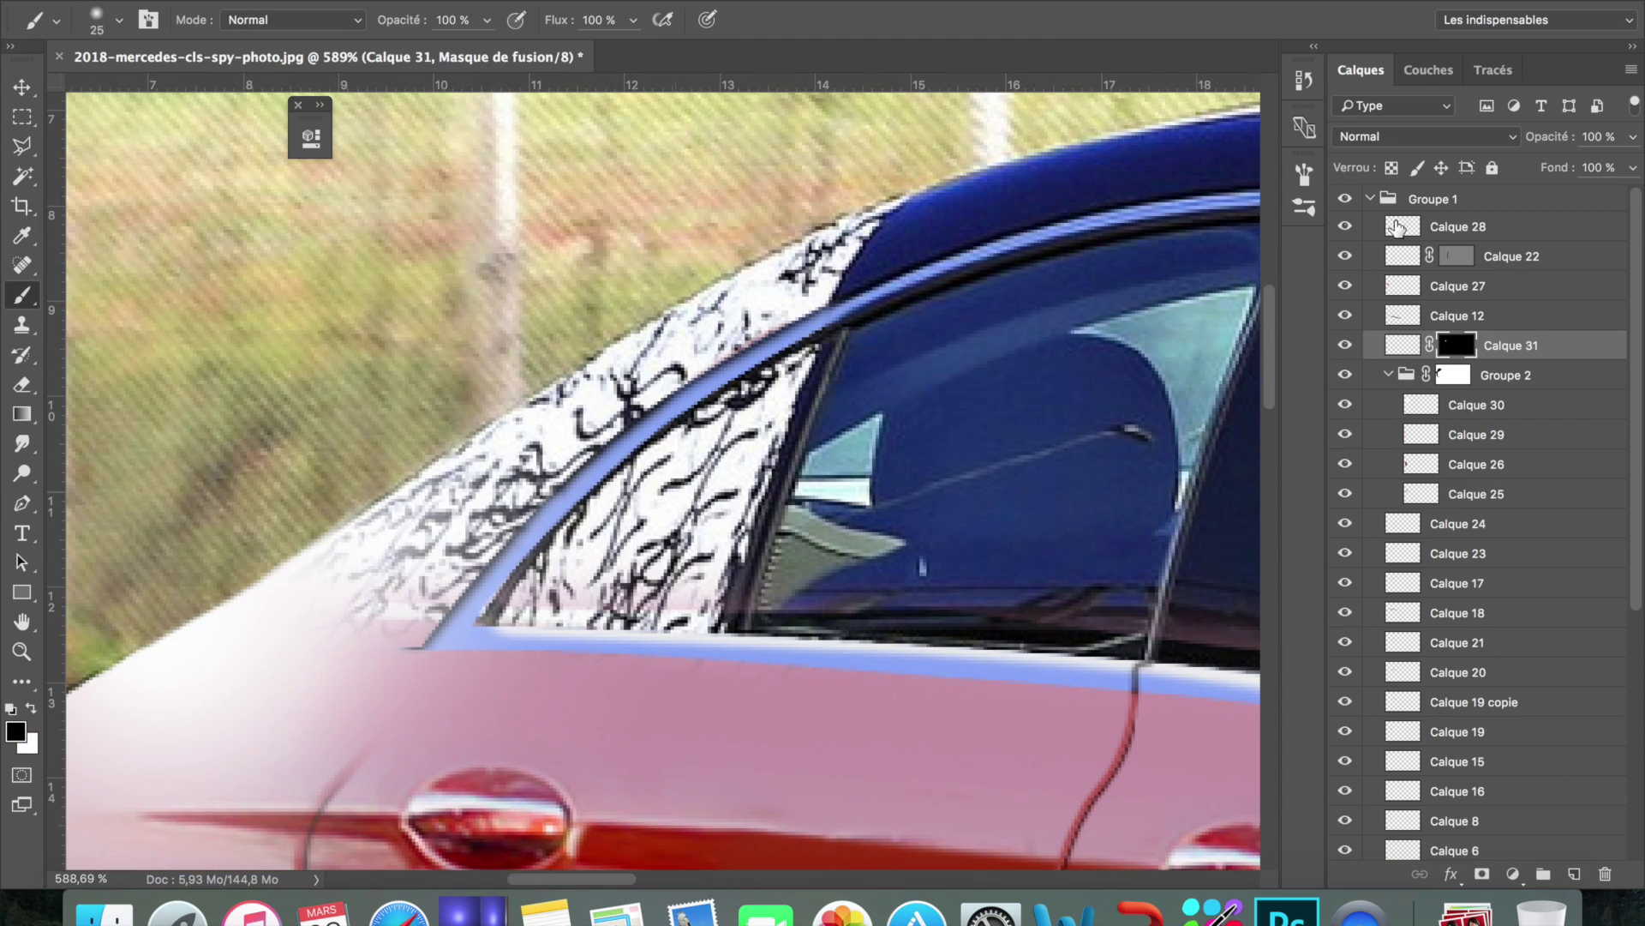
drag(1397, 227, 1406, 199)
alt+click(763, 403)
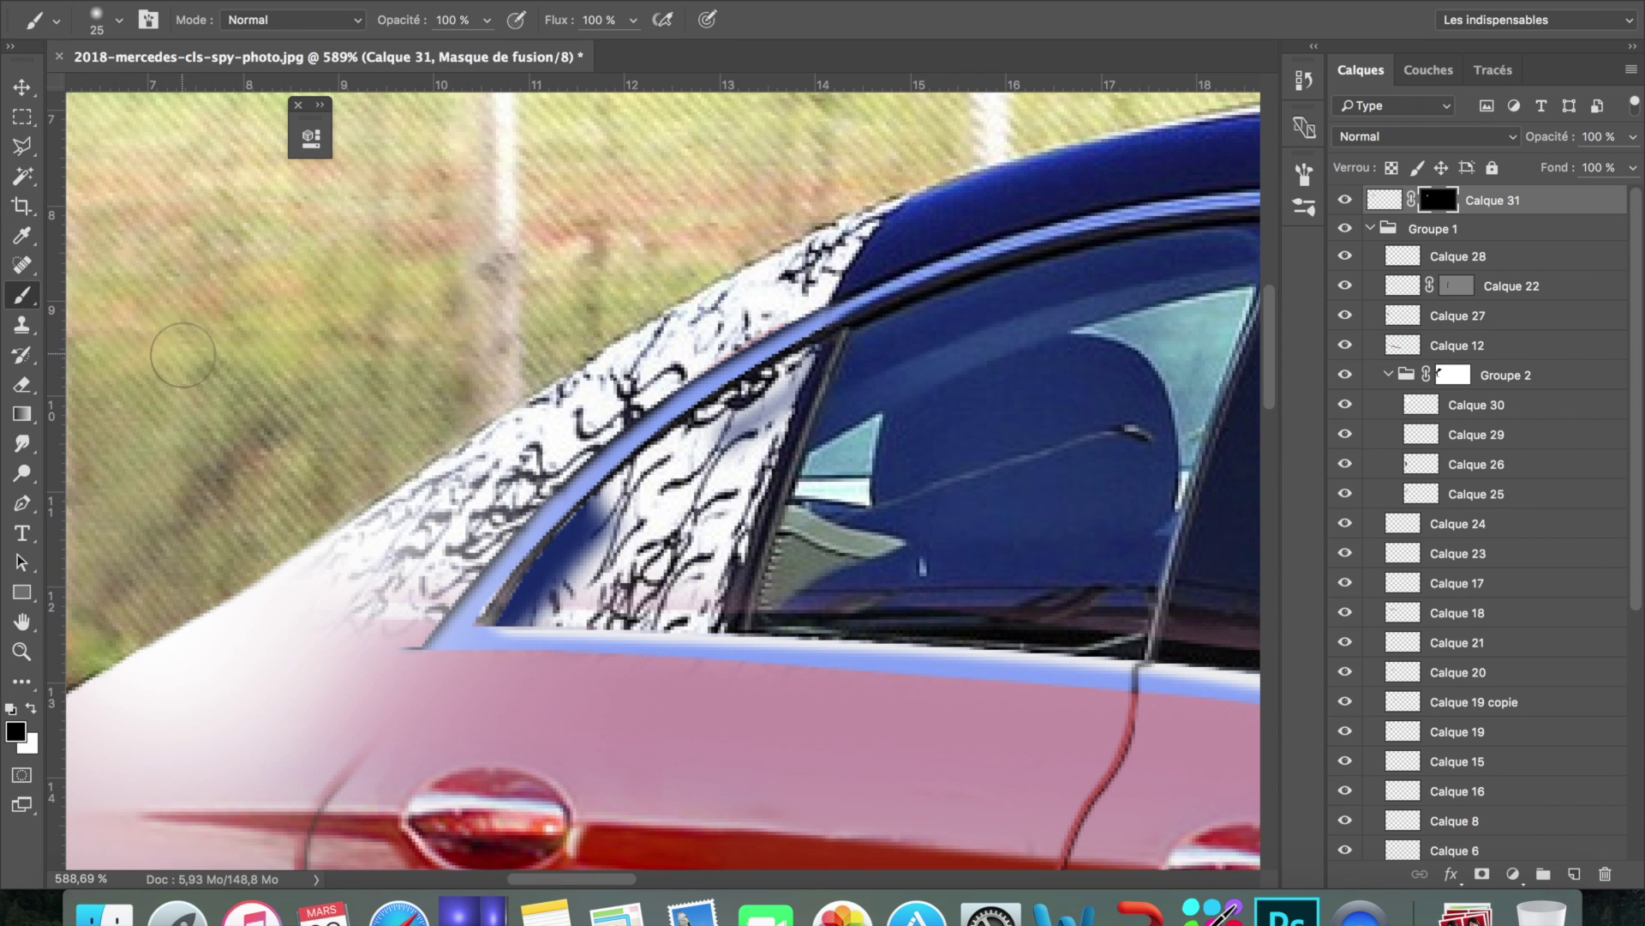
key(alt+BackSpace)
click(22, 236)
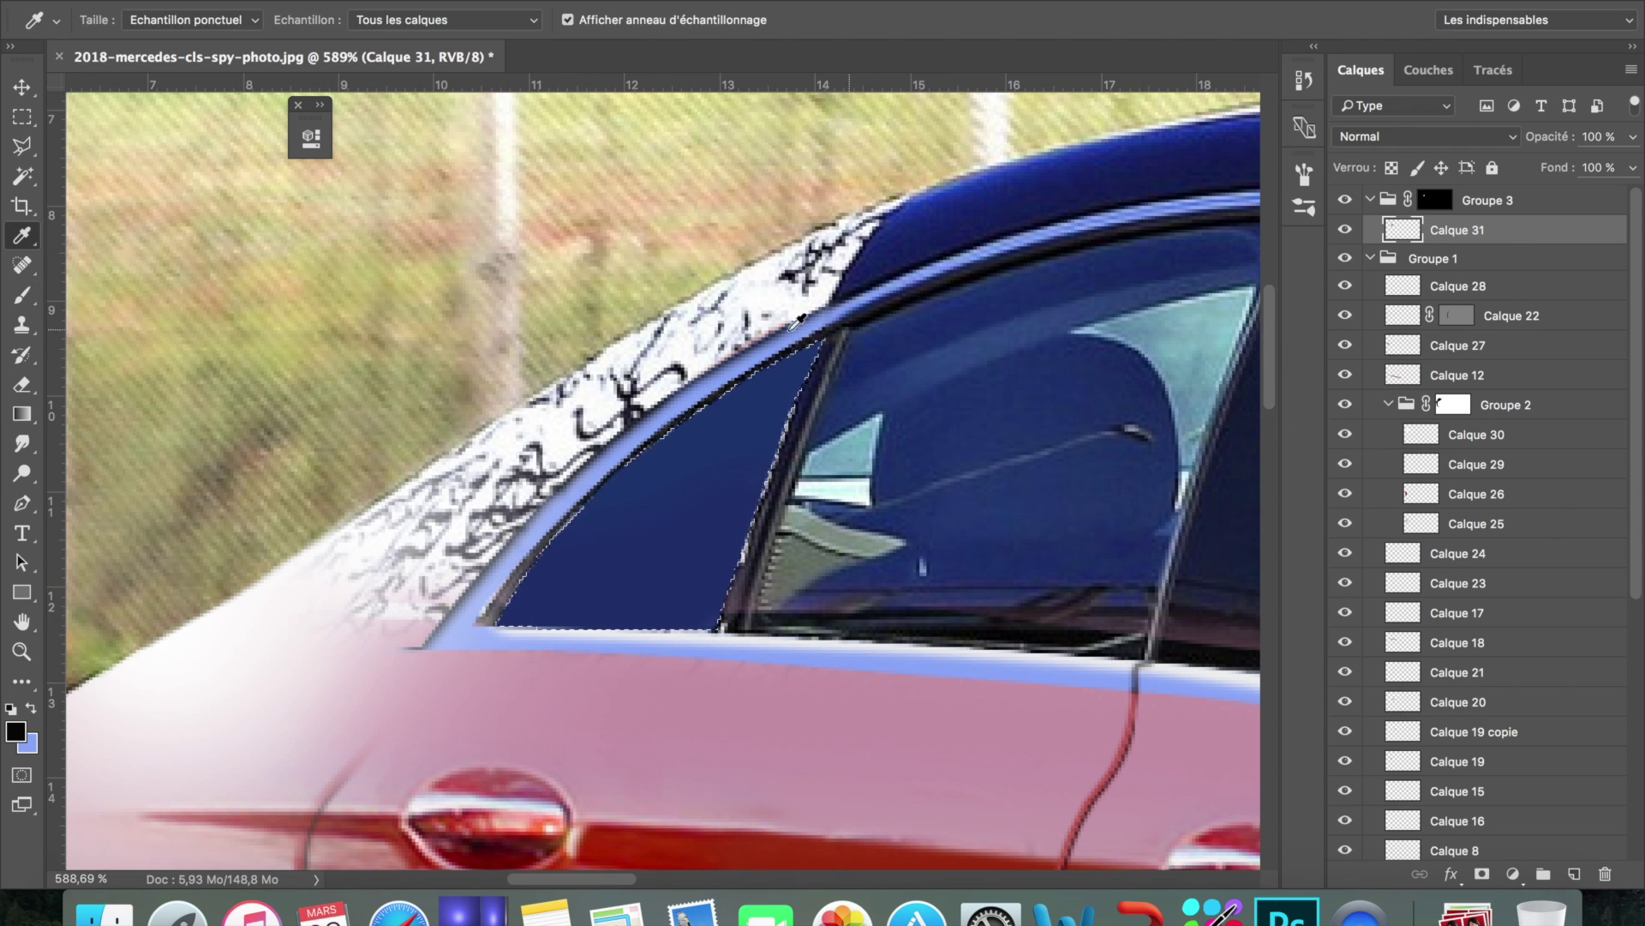
key(b)
drag(795, 322, 700, 417)
Copy the selected area to a new layer and stretch it into a strip along the window edge
key(ctrl+shift+alt+n)
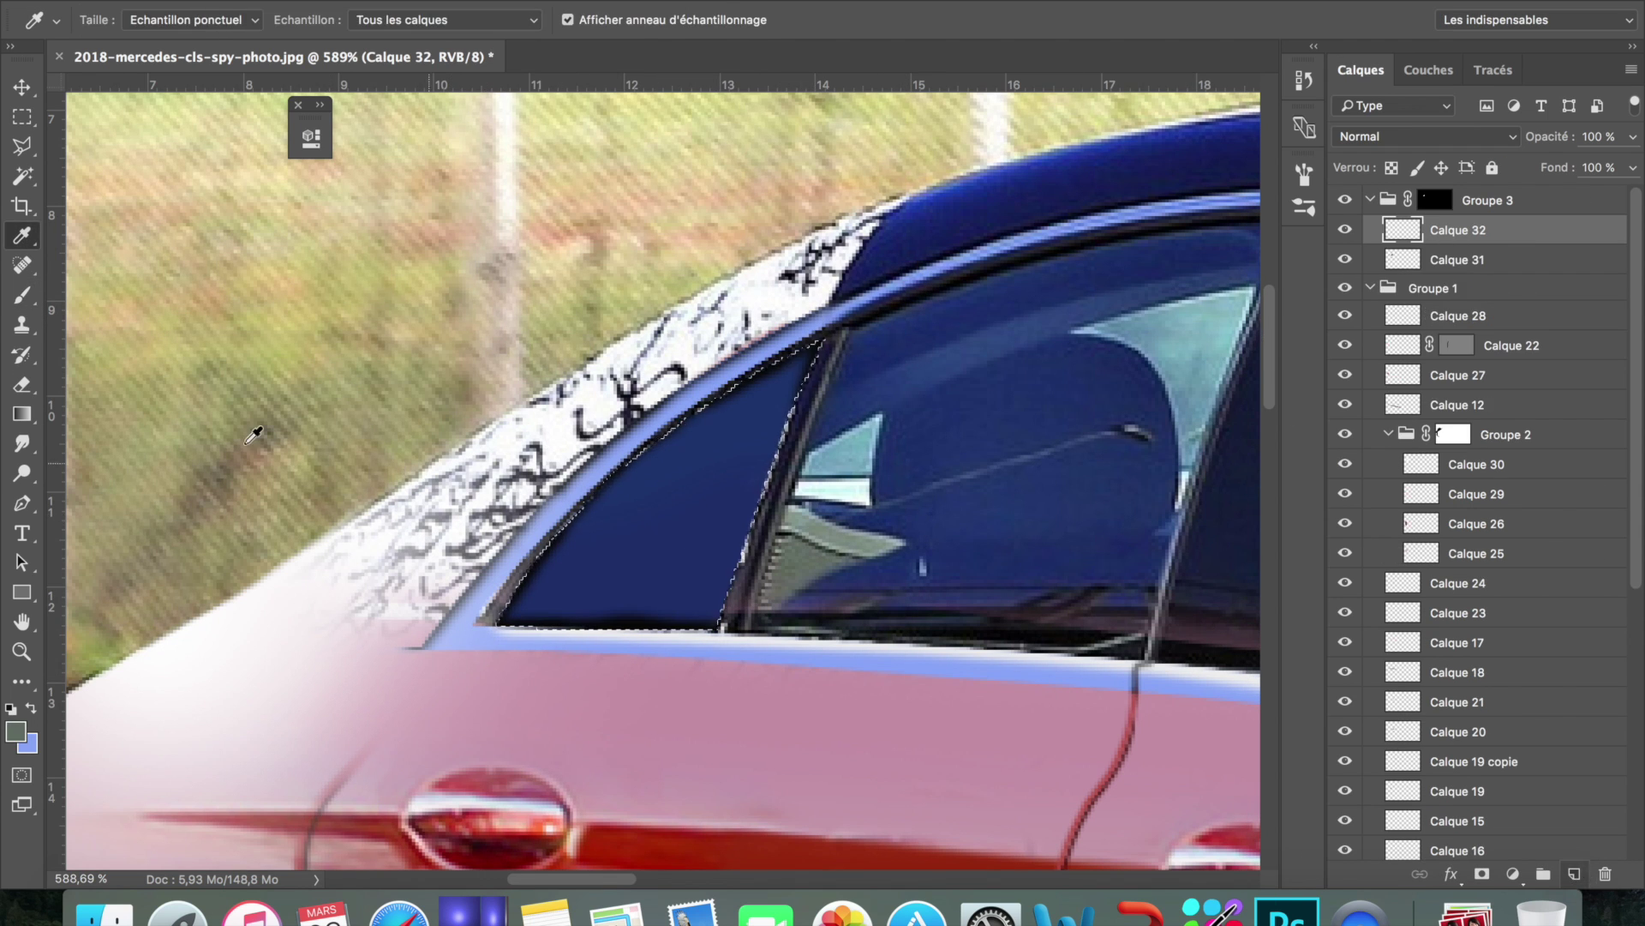
click(23, 116)
key(ctrl+j)
key(ctrl+t)
drag(792, 557, 426, 557)
drag(933, 557, 1211, 557)
drag(810, 626, 777, 605)
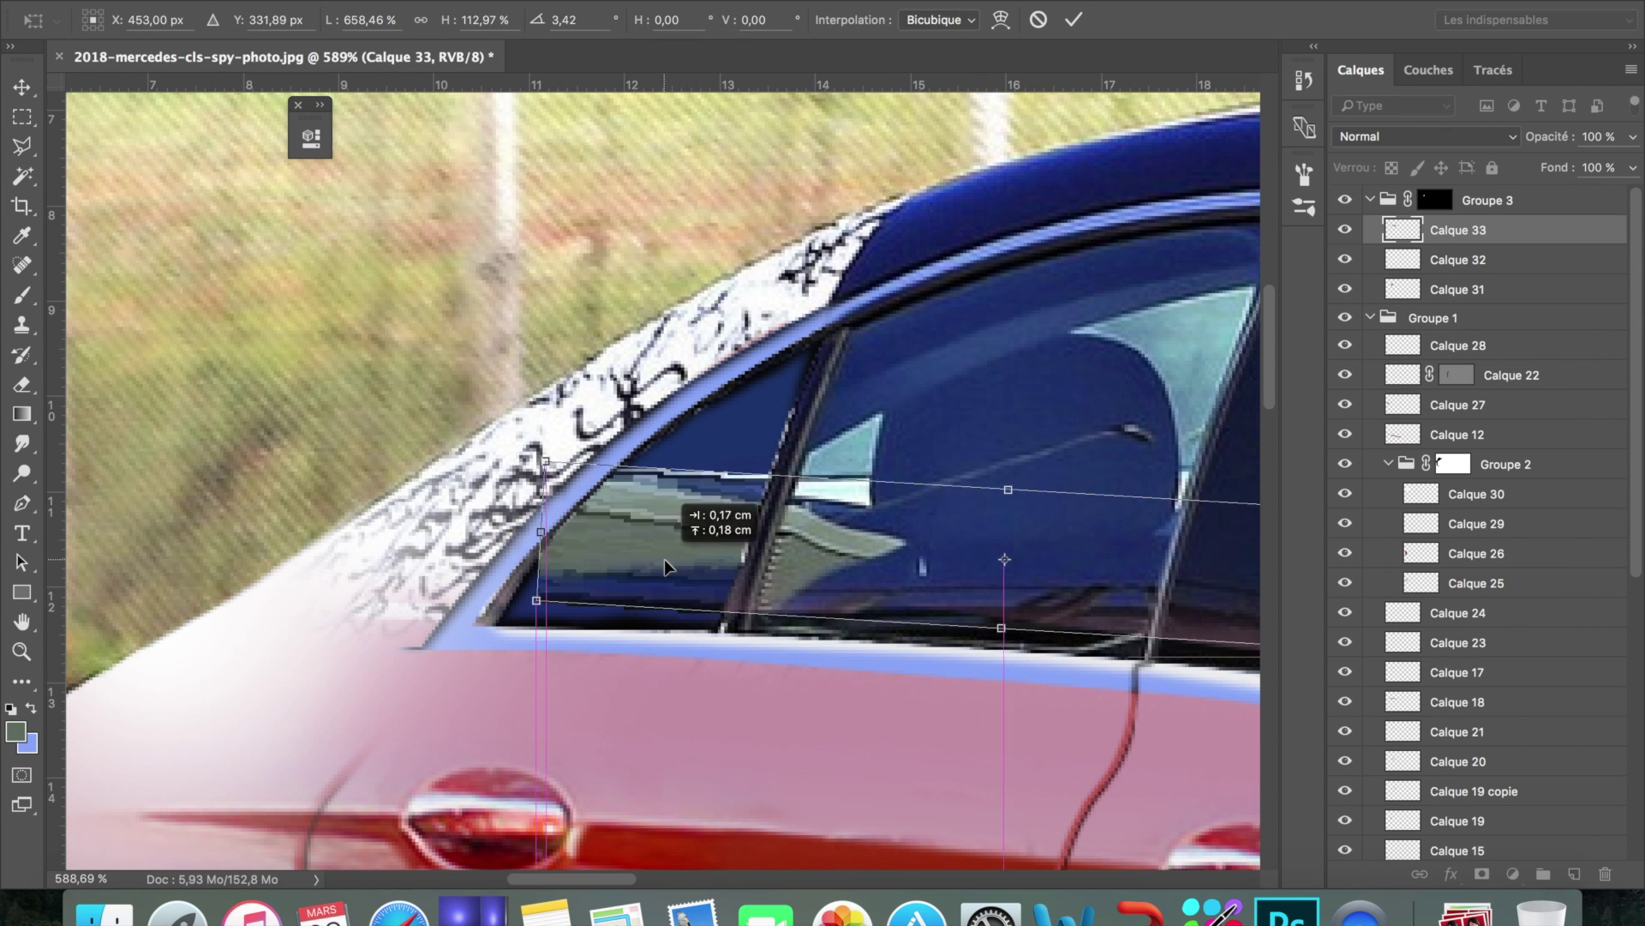
key(Return)
Set the Eraser to a fine size 9 tip and fit the whole image on screen
key(e)
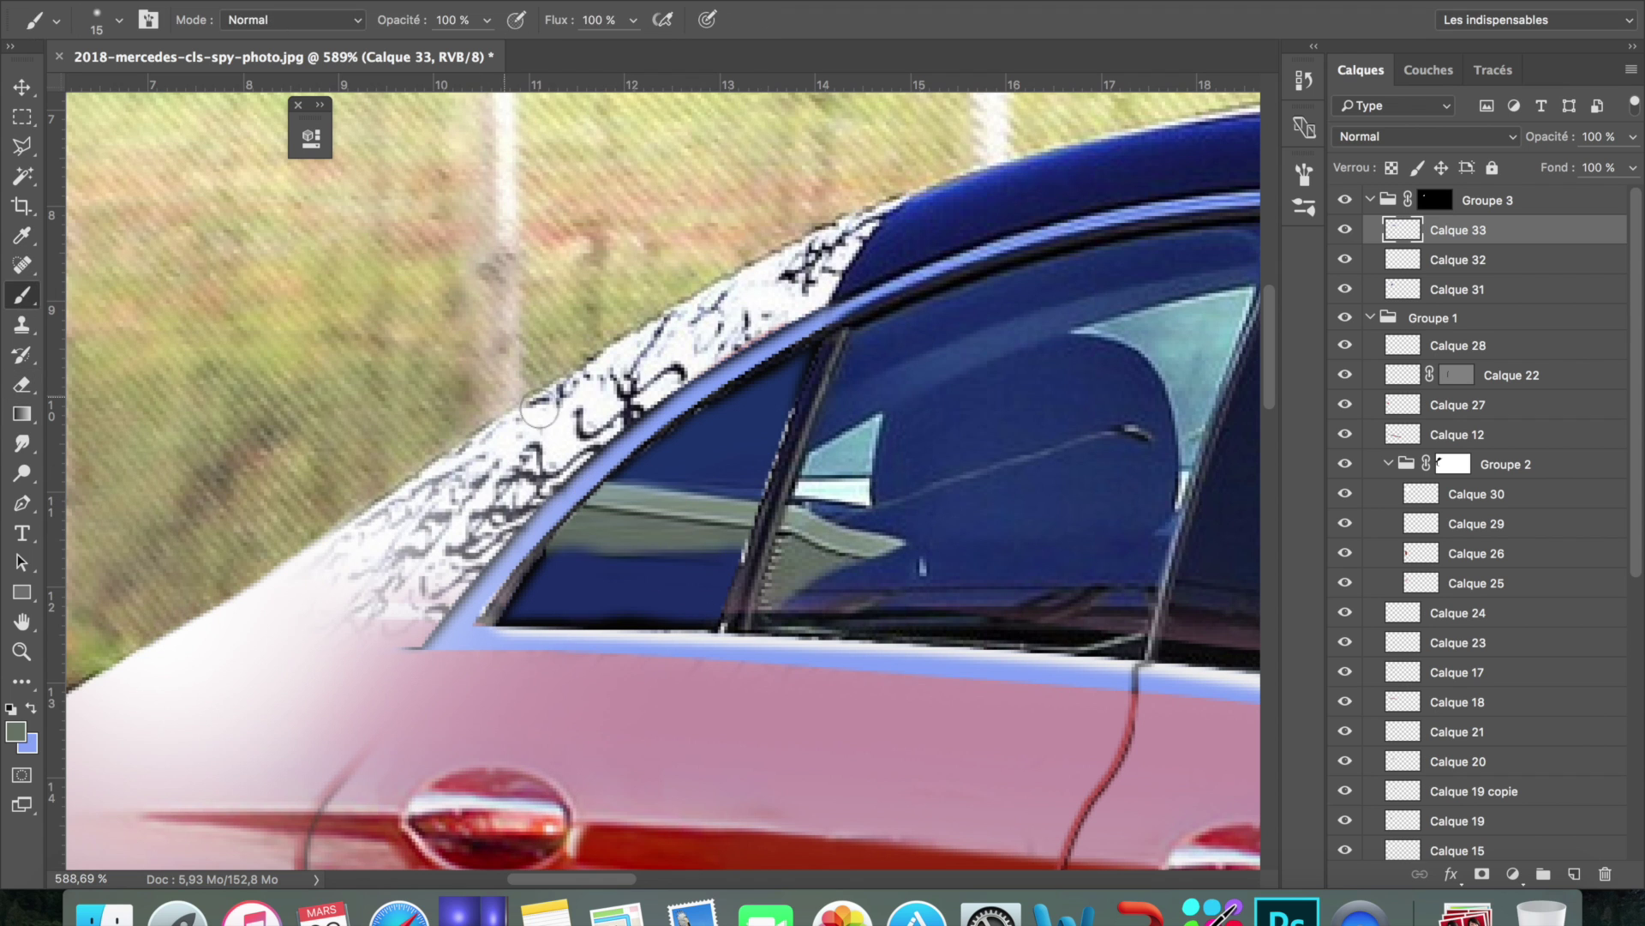
key(bracketleft)
key(bracketleft)
key(bracketleft)
alt+click(762, 470)
key(ctrl+0)
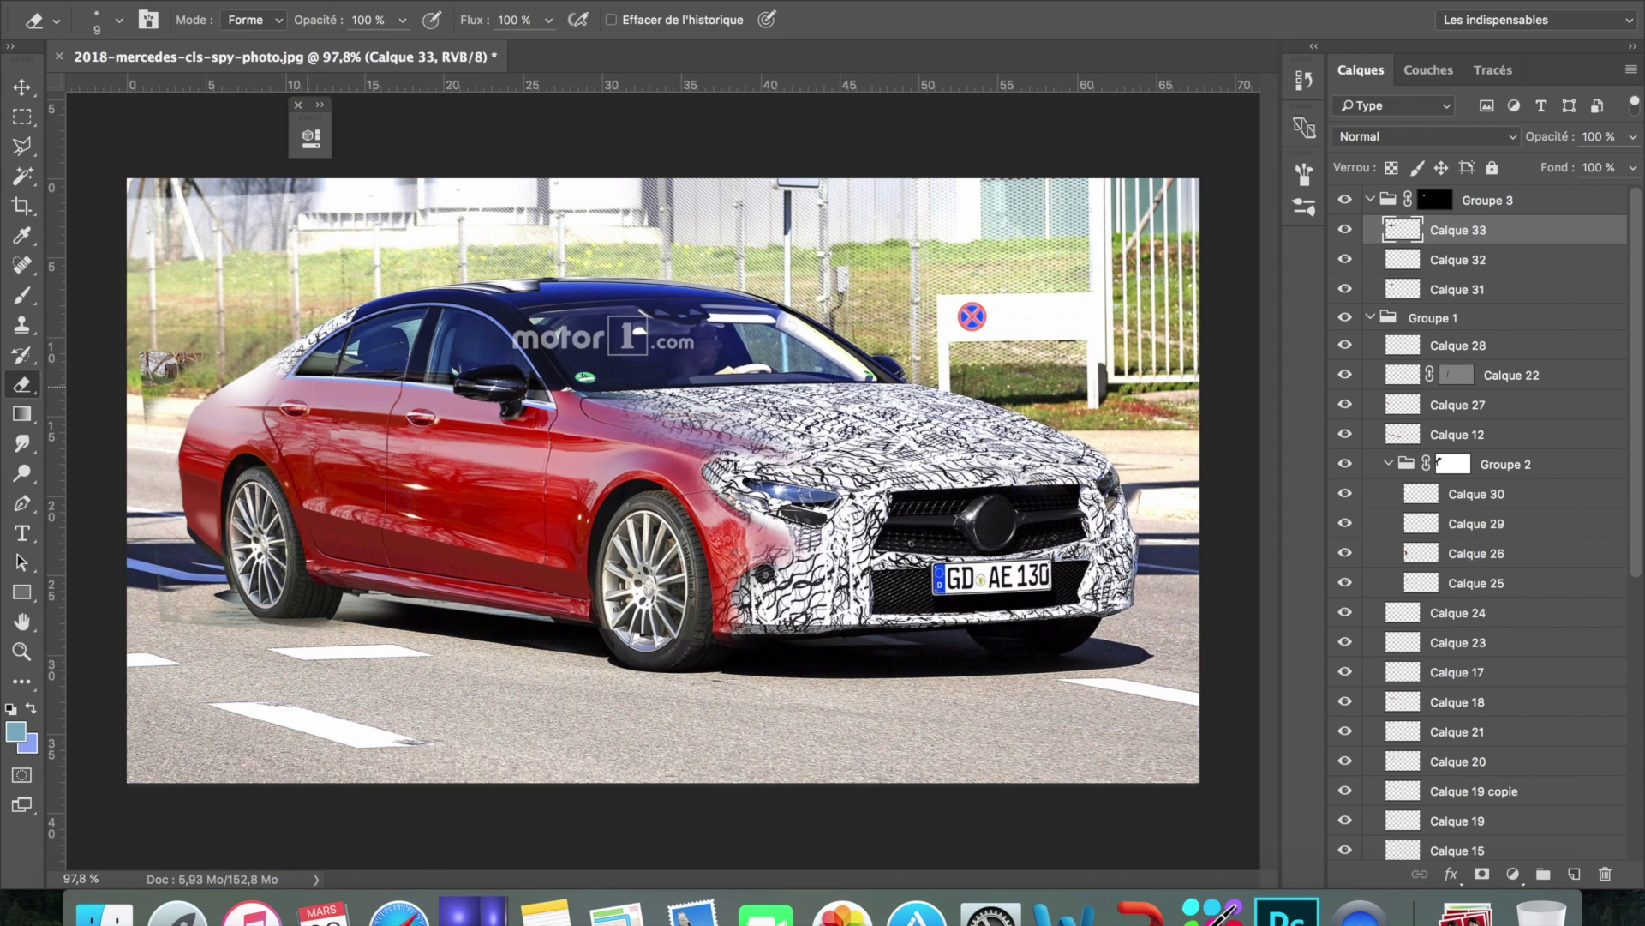
Select the black side mirror and copy it onto its own layer
scroll(468, 363, up, 3)
scroll(467, 364, up, 4)
key(l)
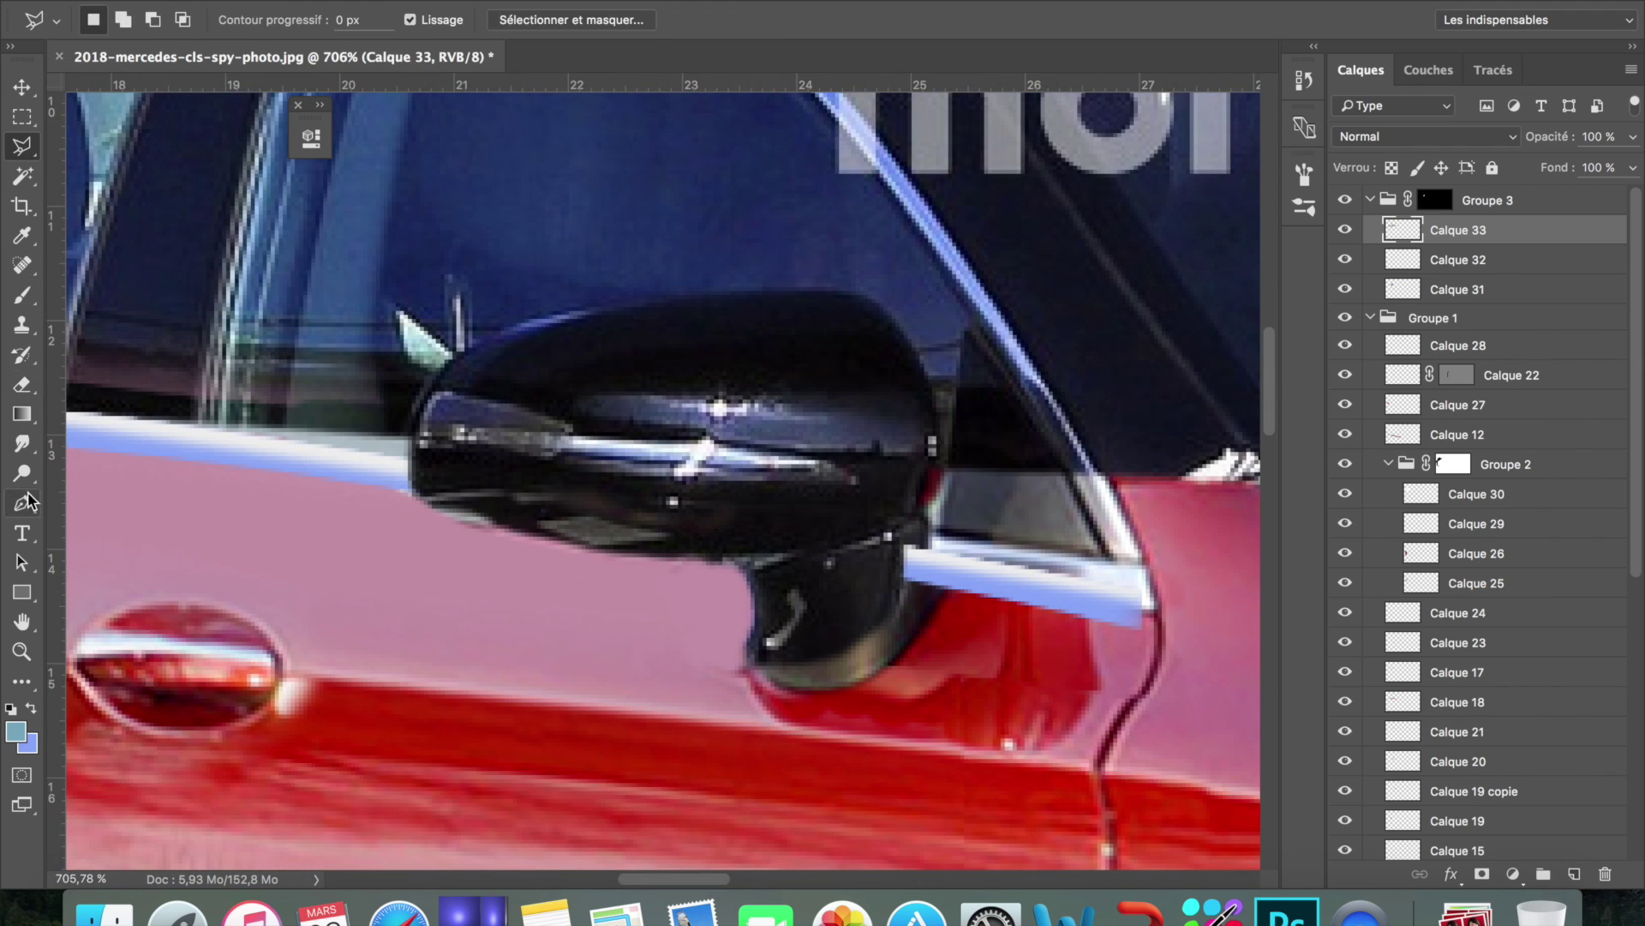
right_click(655, 398)
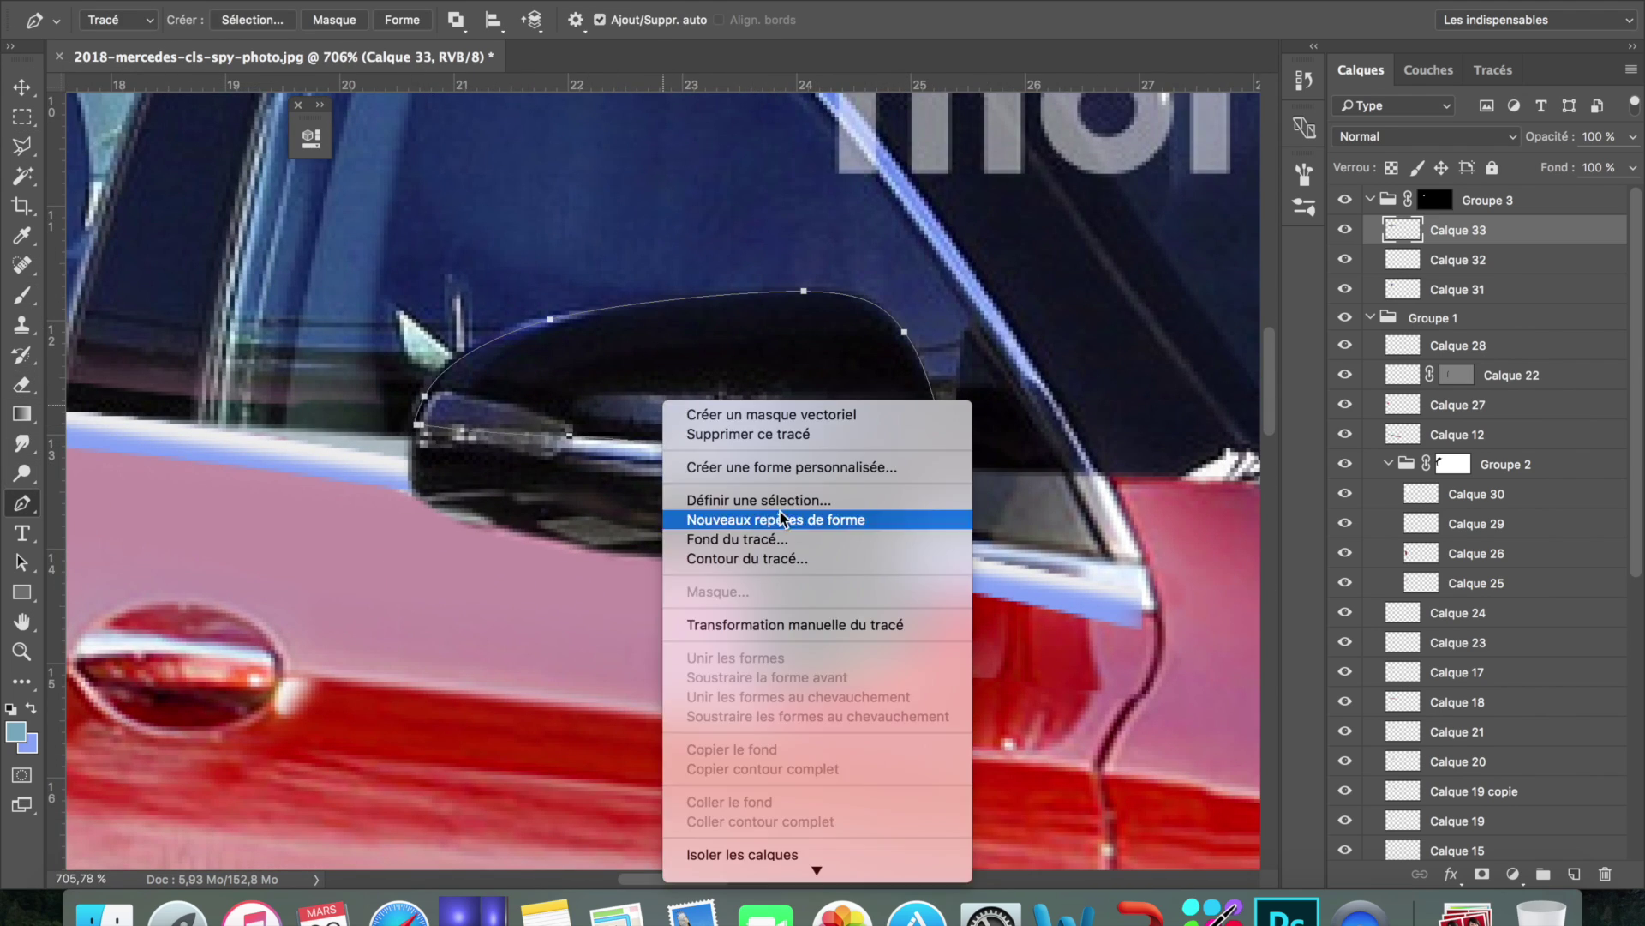
key(Escape)
scroll(1483, 514, down, 10)
click(1445, 845)
right_click(763, 393)
click(849, 499)
key(Return)
key(ctrl+j)
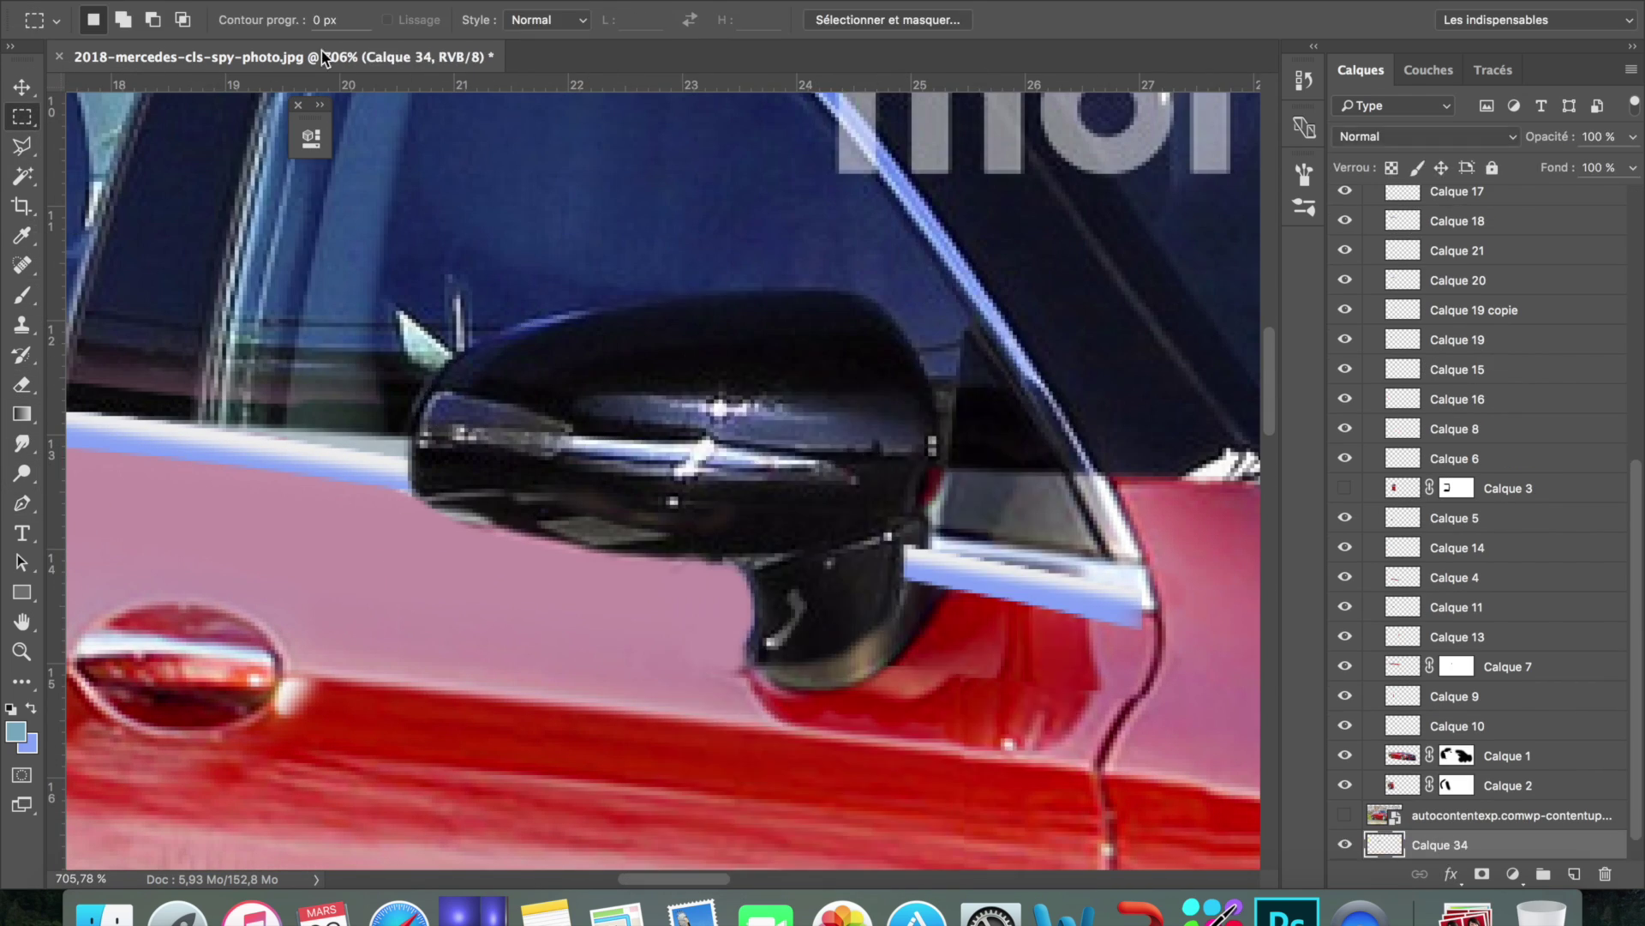
Colourise the mirror red with Hue/Saturation at hue 360 and saturation 66
key(ctrl+u)
click(1416, 495)
drag(1213, 369, 1314, 369)
drag(1144, 427, 1235, 427)
key(Return)
key(ctrl+0)
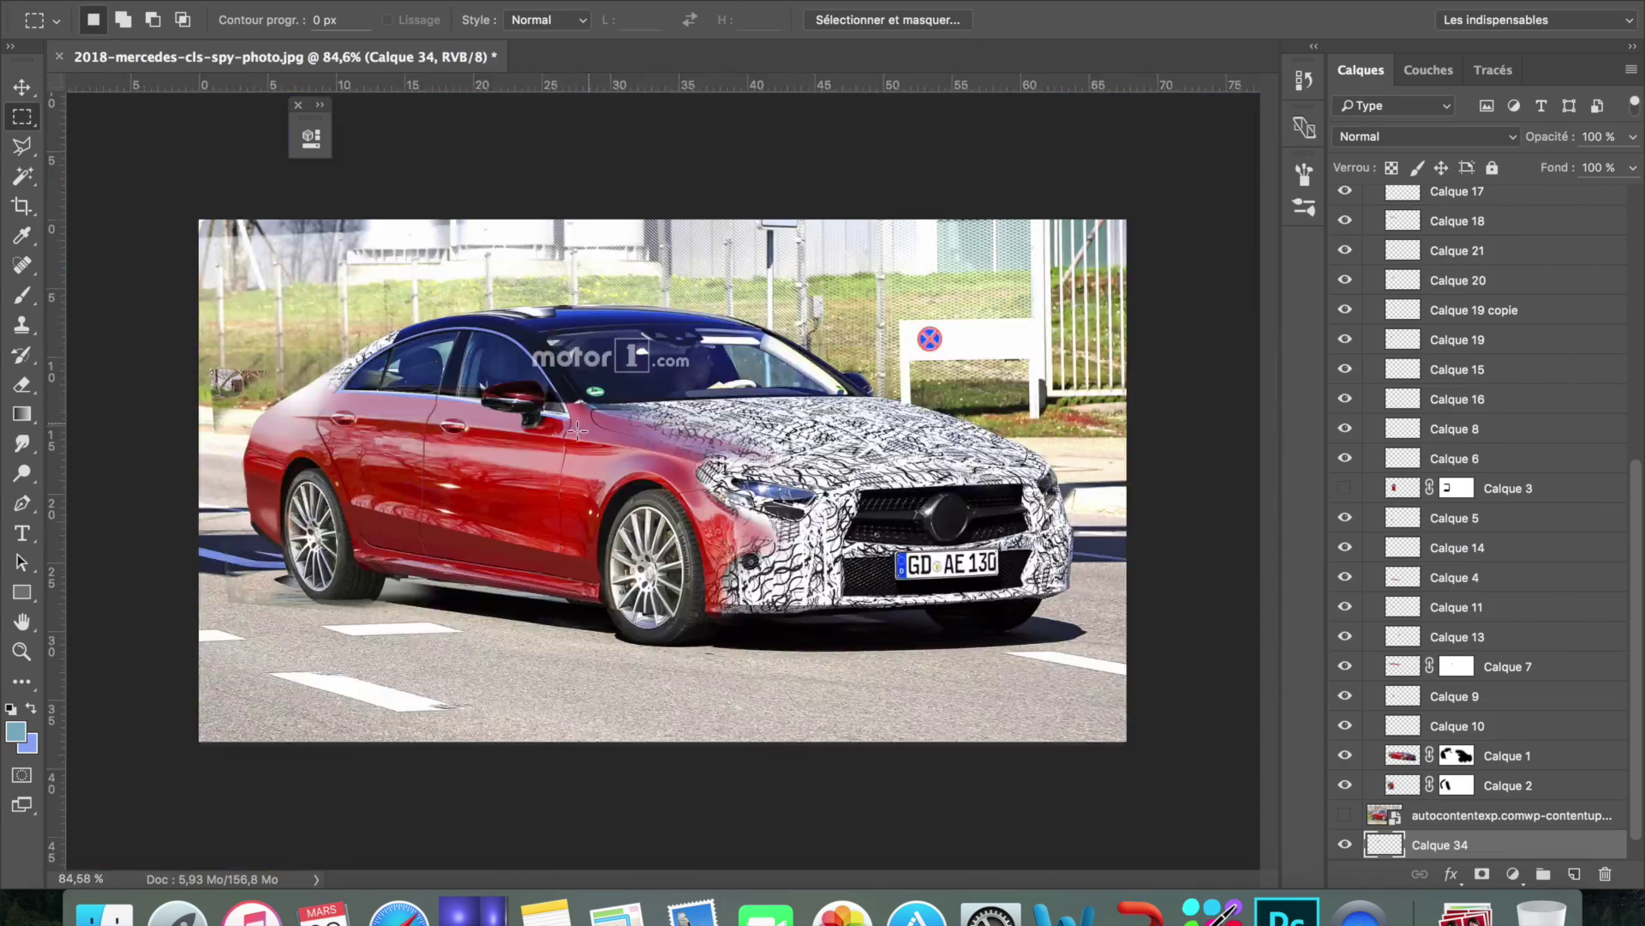
Bring the red C-Class reference photo to the top and copy its hood to a new layer
click(1508, 815)
key(ctrl+shift+bracketright)
key(m)
click(1344, 200)
key(l)
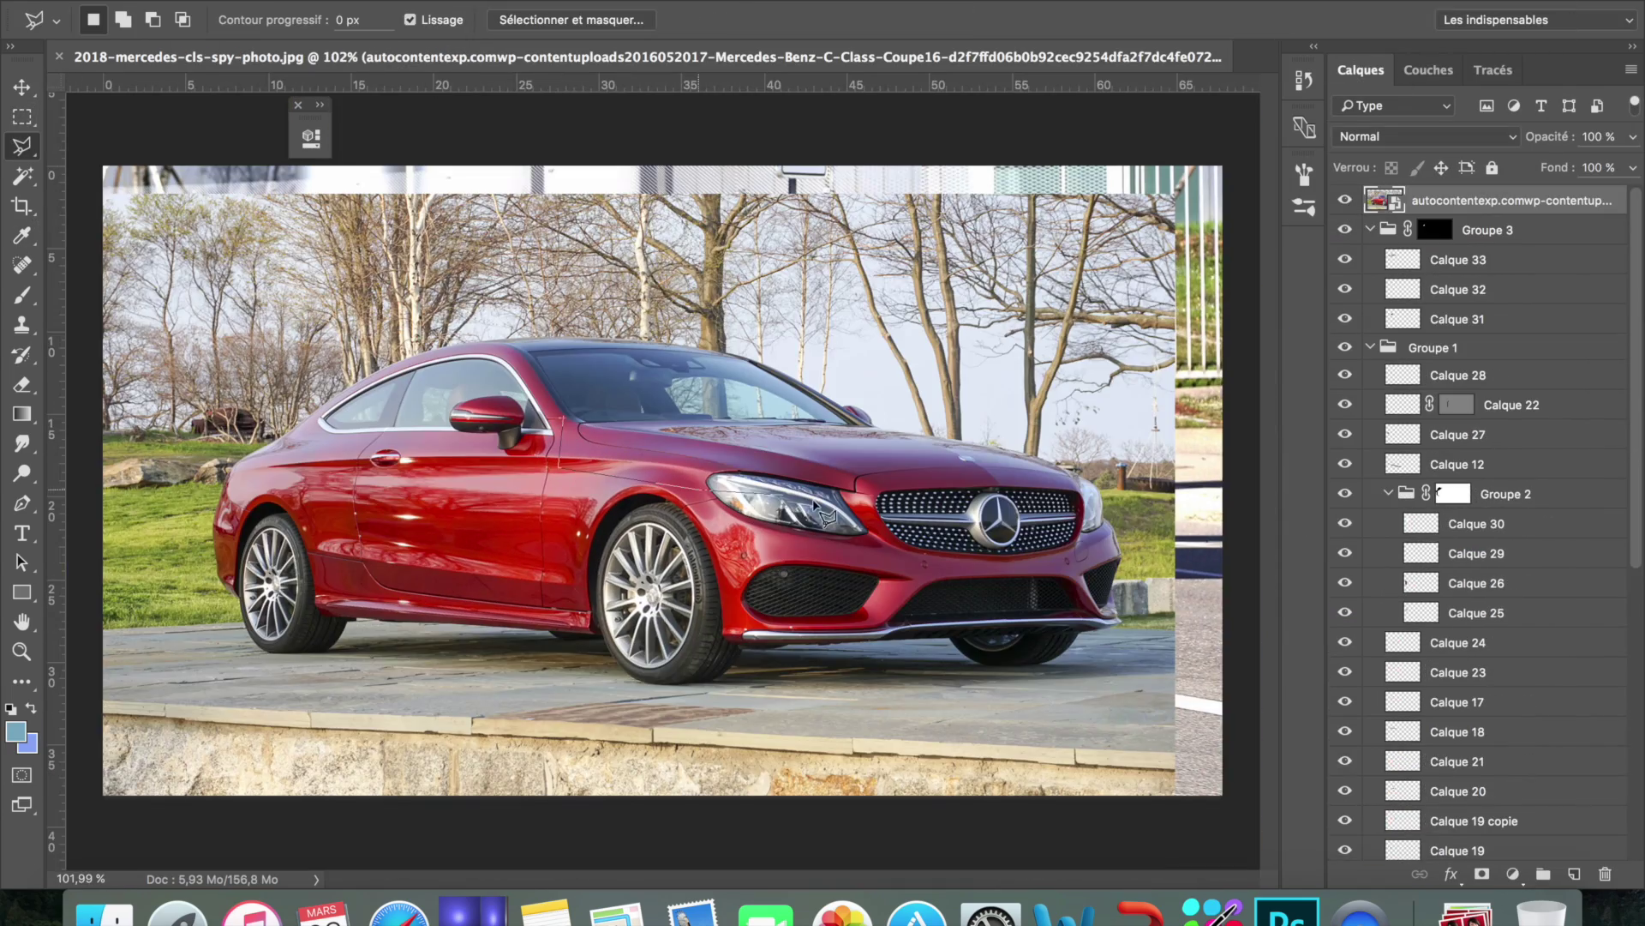
key(ctrl+j)
click(1345, 230)
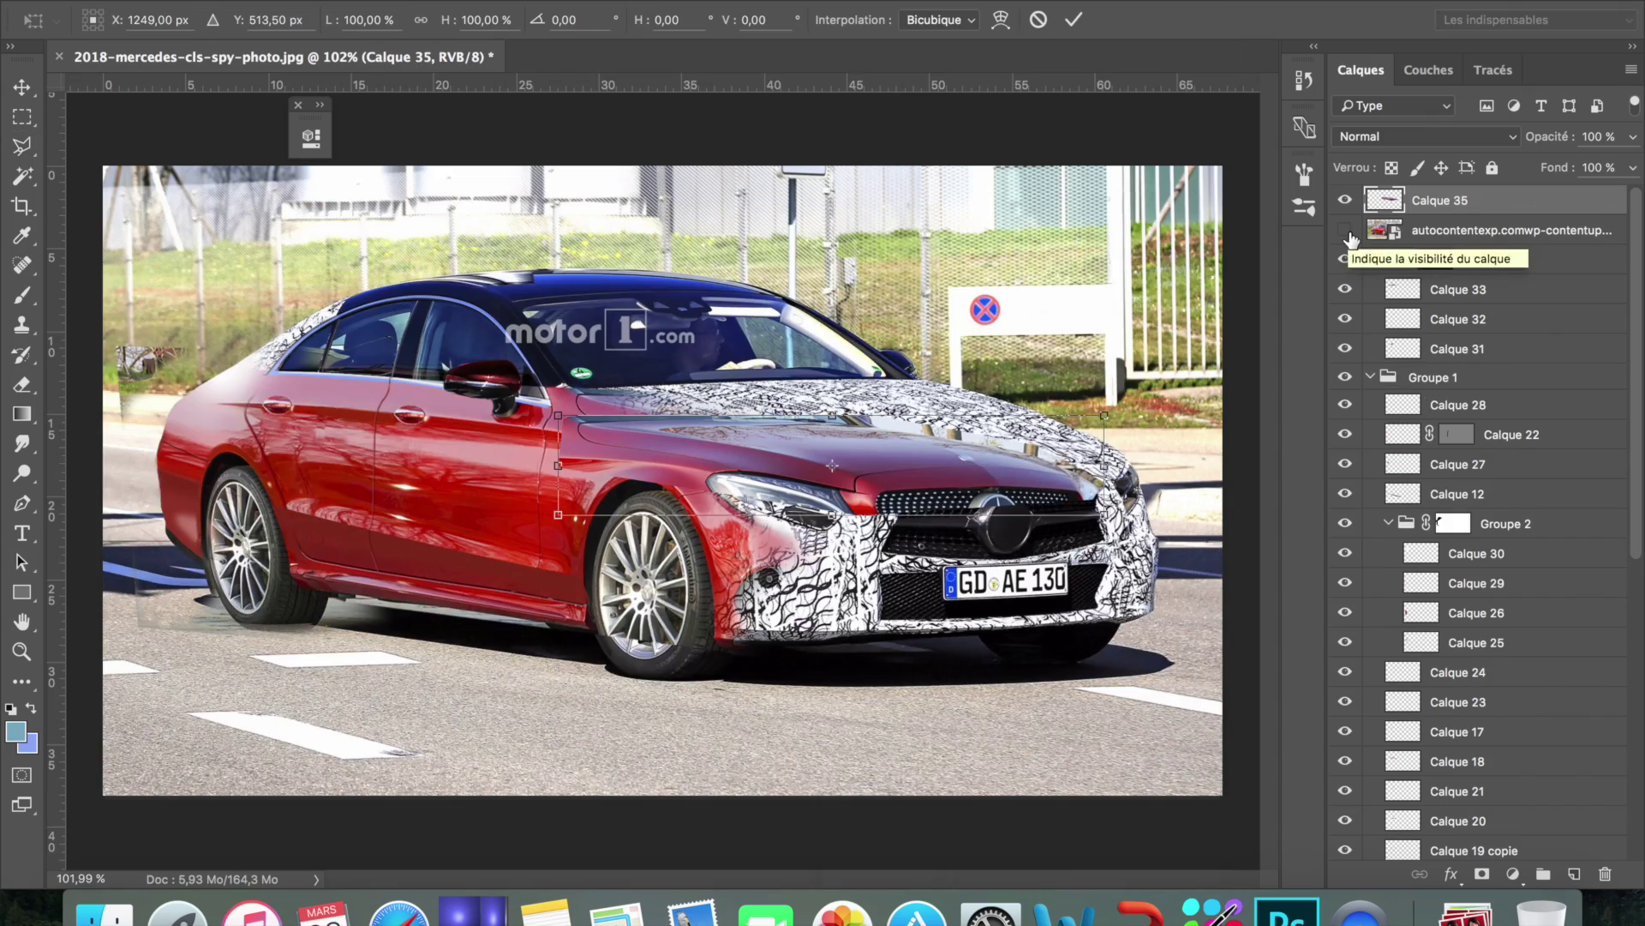
scroll(771, 542, up, 3)
Distort the copied hood at 63% opacity to fit the CLS hood, windscreen and grille
key(ctrl+t)
drag(770, 542, 389, 507)
scroll(389, 507, down, 2)
drag(311, 551, 205, 667)
click(1633, 137)
drag(1633, 163, 1594, 169)
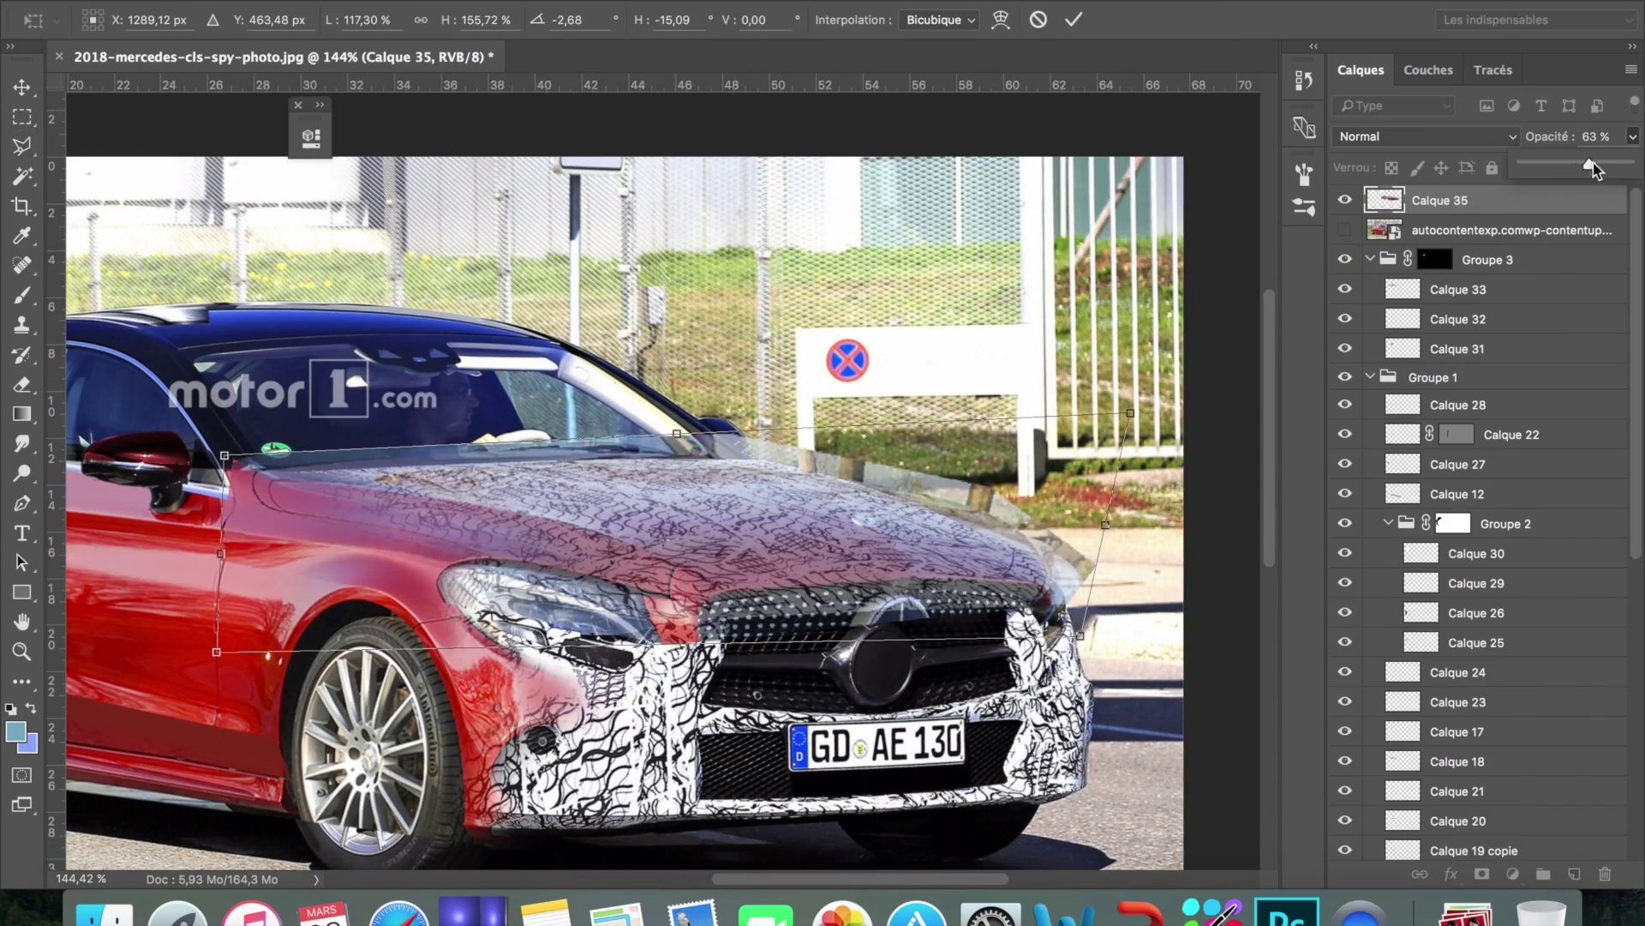
drag(224, 457, 248, 461)
drag(657, 644, 658, 677)
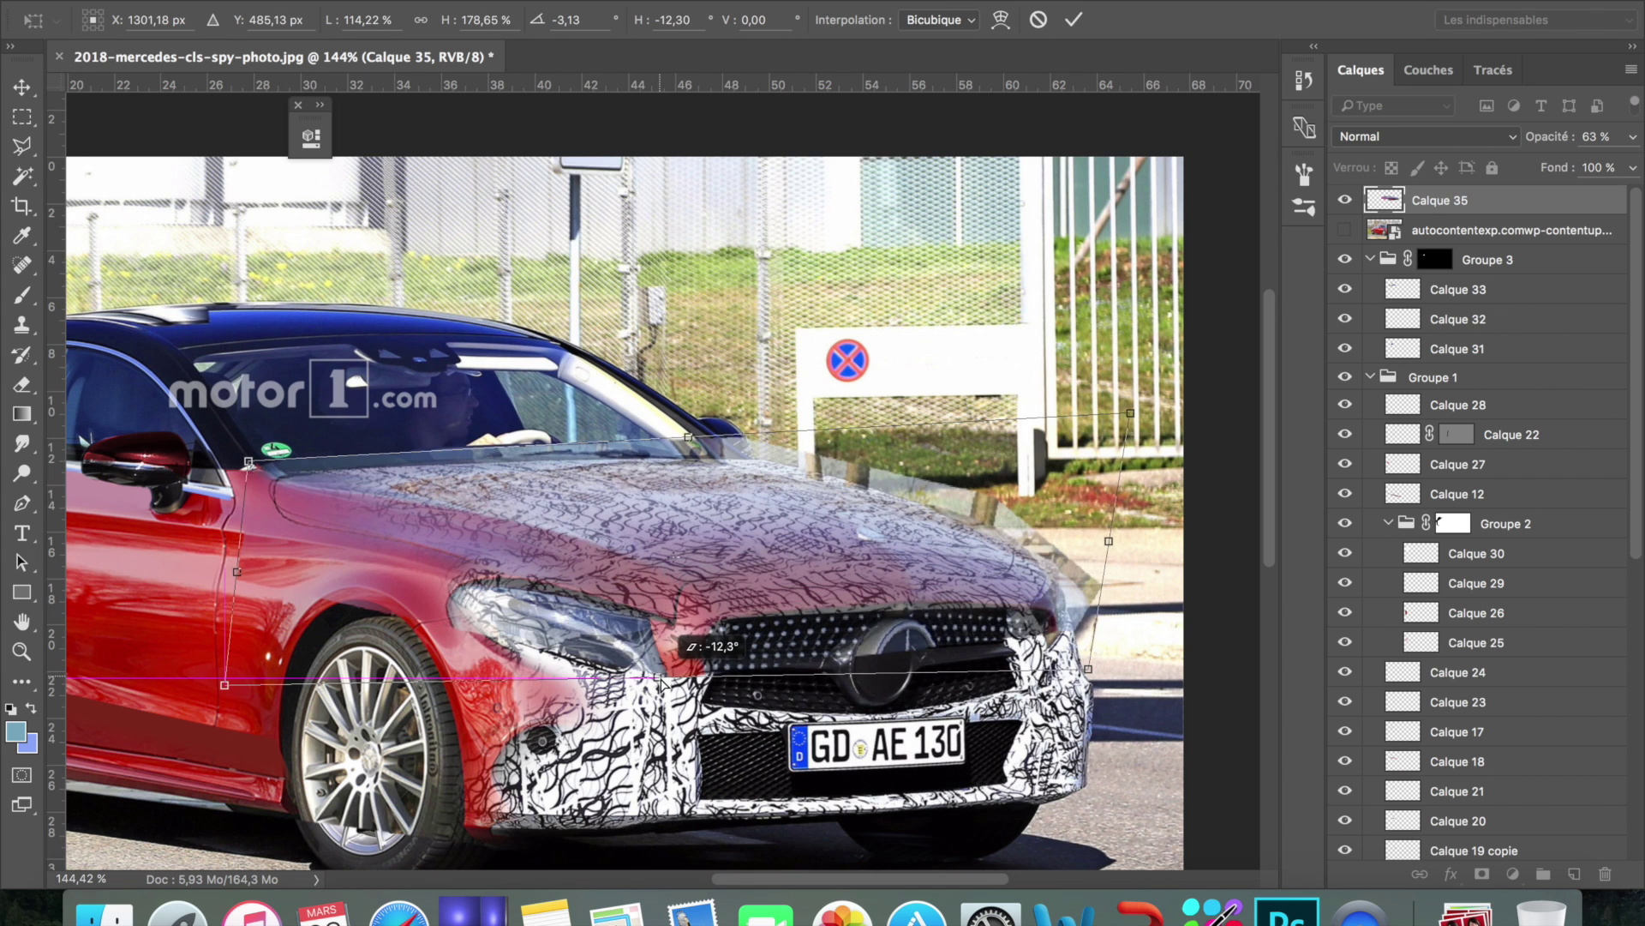
key(Return)
Mask the hood layer and paint it away over the headlight with a size 60 brush
key(8)
key(2)
click(1482, 874)
key(b)
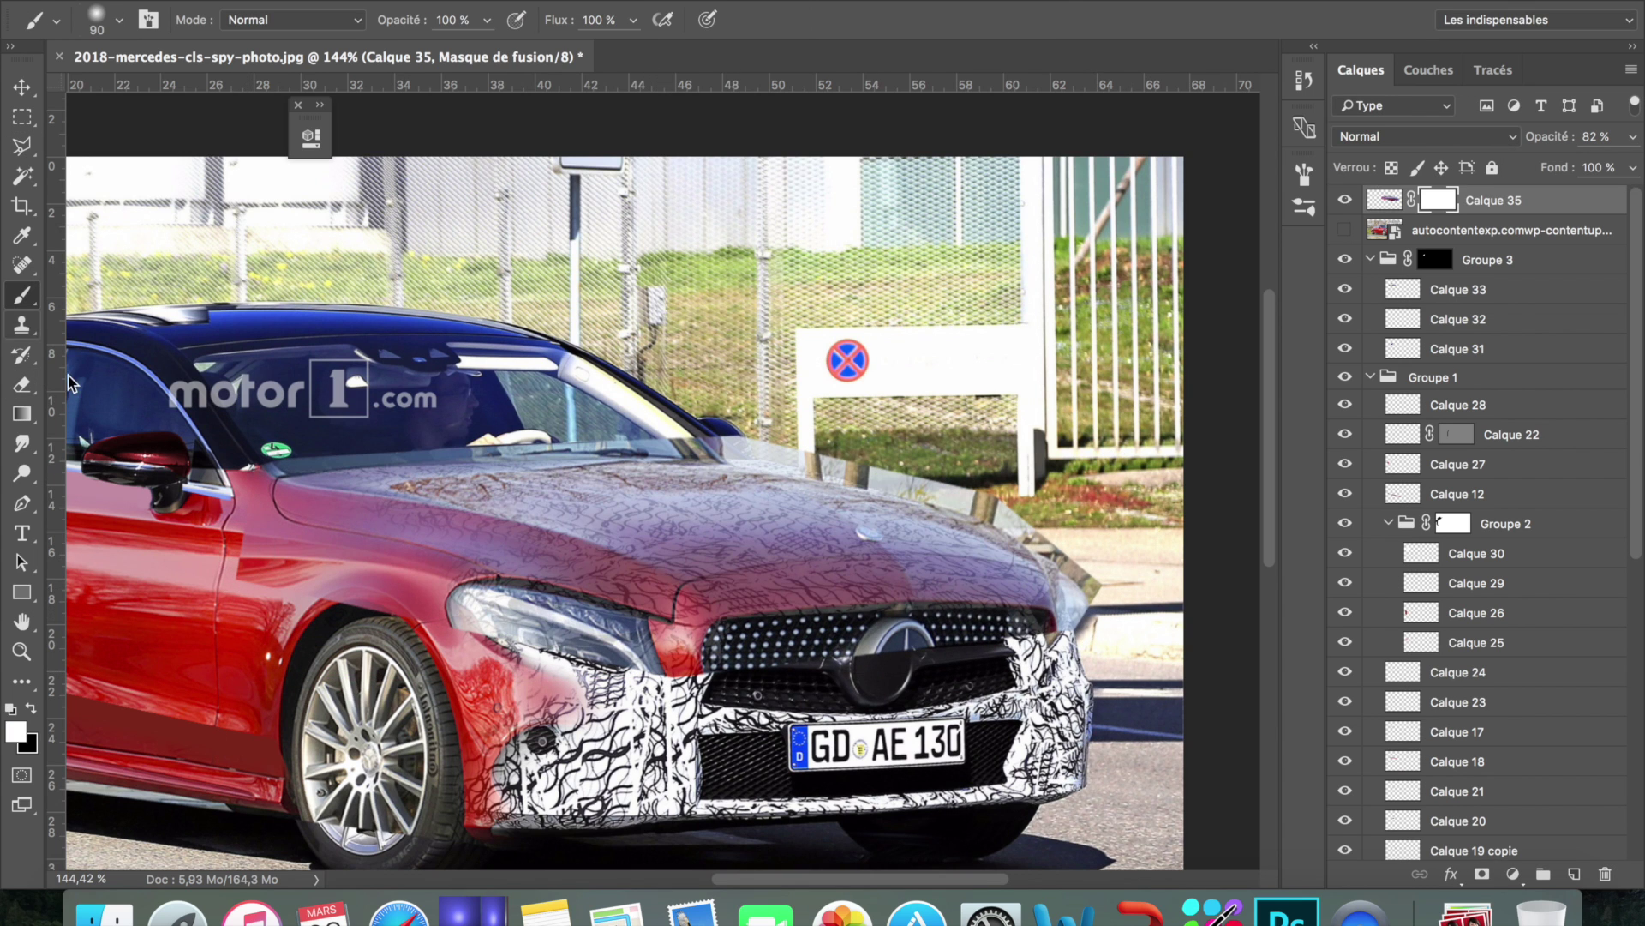
key(bracketleft)
key(bracketleft)
key(bracketleft)
drag(462, 591, 669, 634)
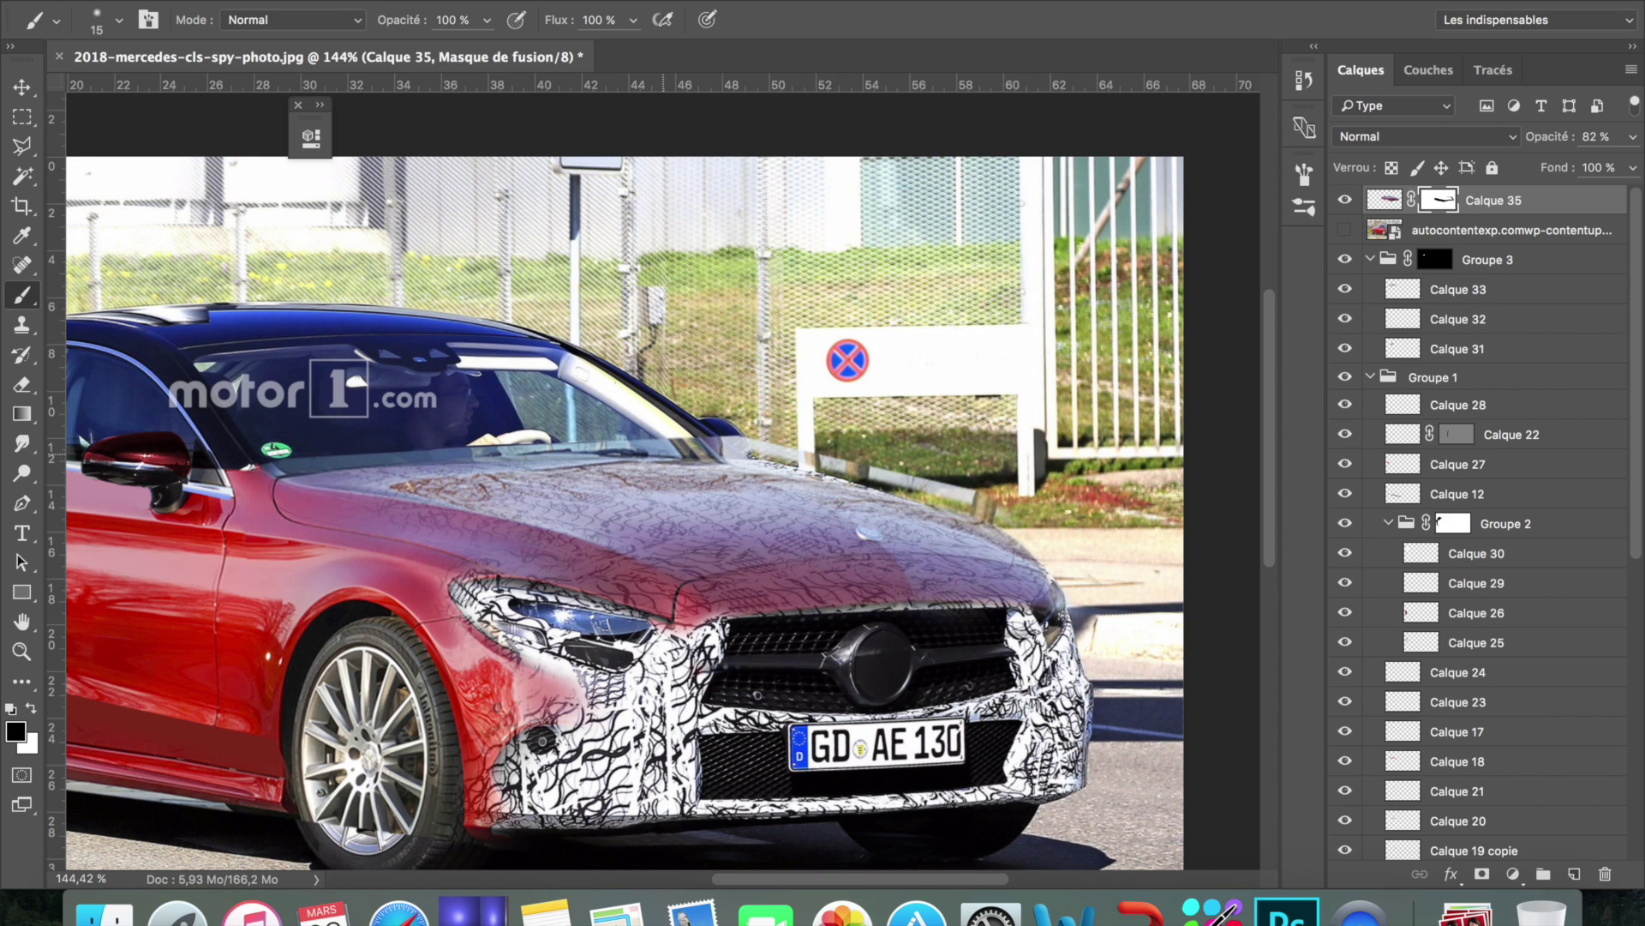
scroll(799, 708, down, 3)
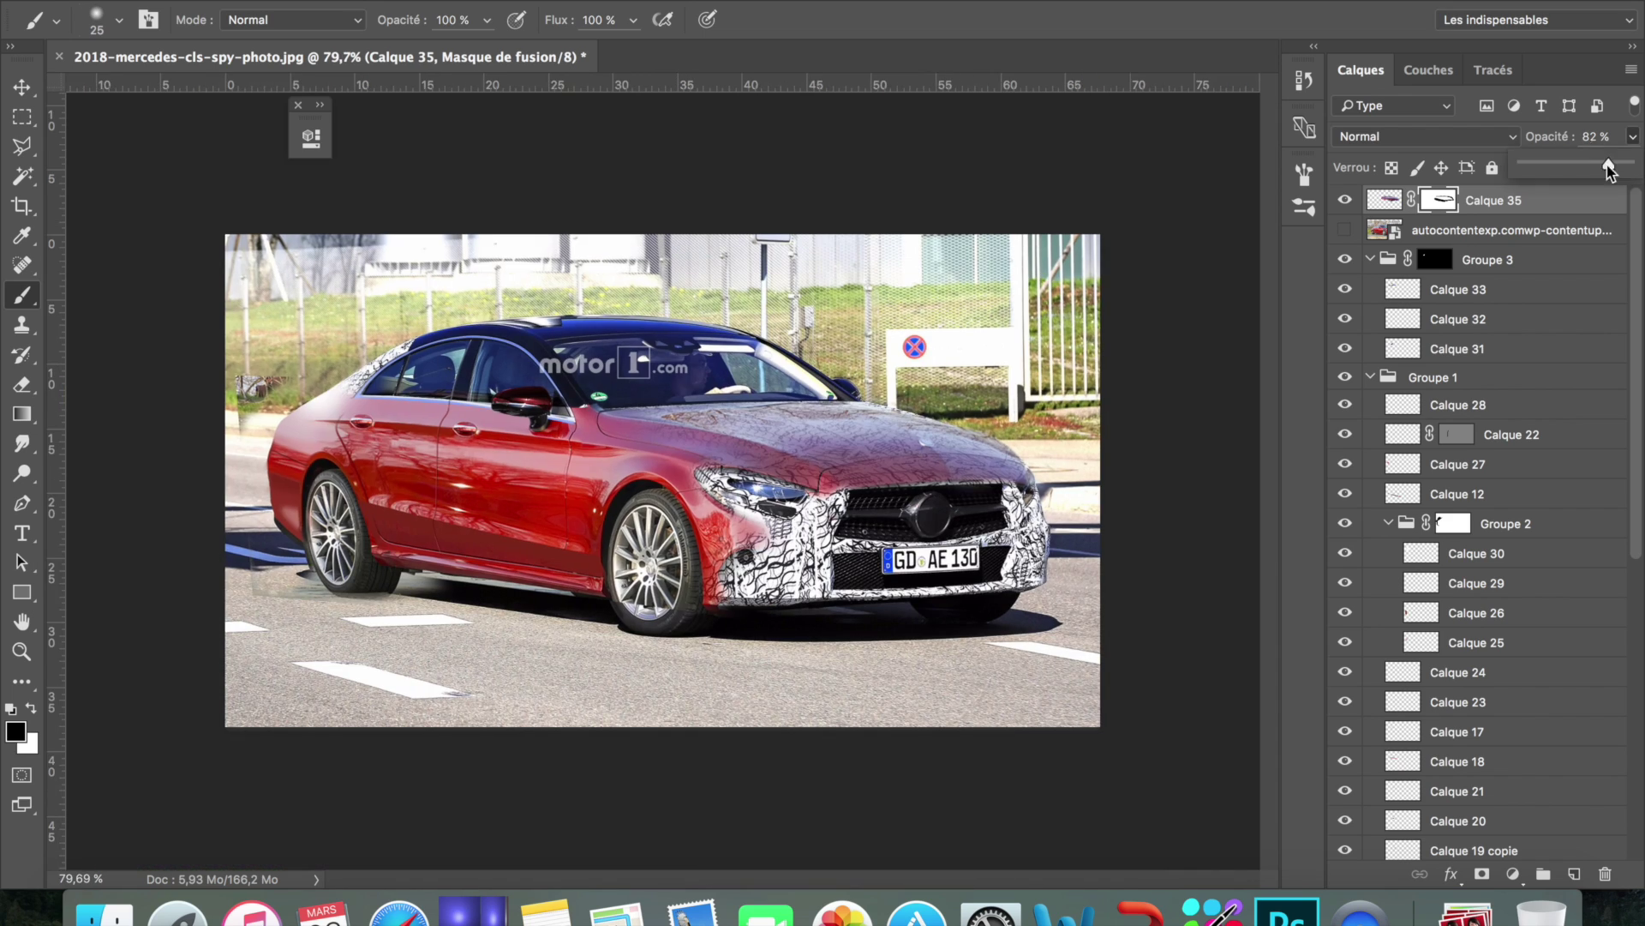
key(0)
scroll(800, 708, up, 8)
key(i)
key(x)
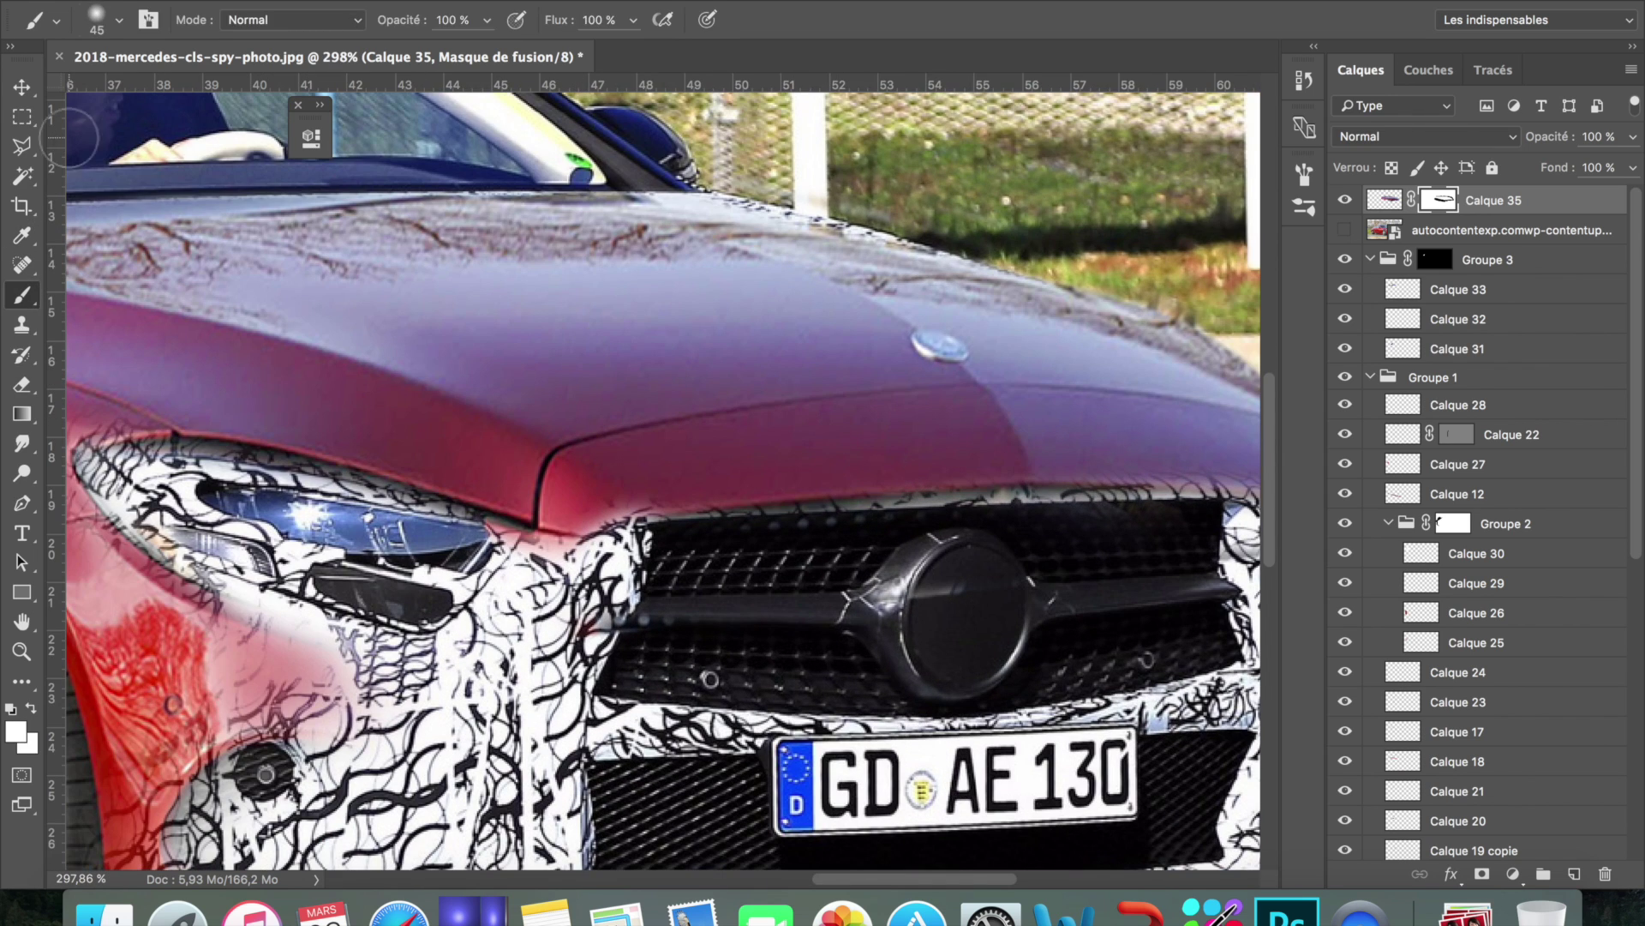
Copy the hood's front section to a new layer and reshape it toward the grille
double_click(911, 323)
right_click(715, 414)
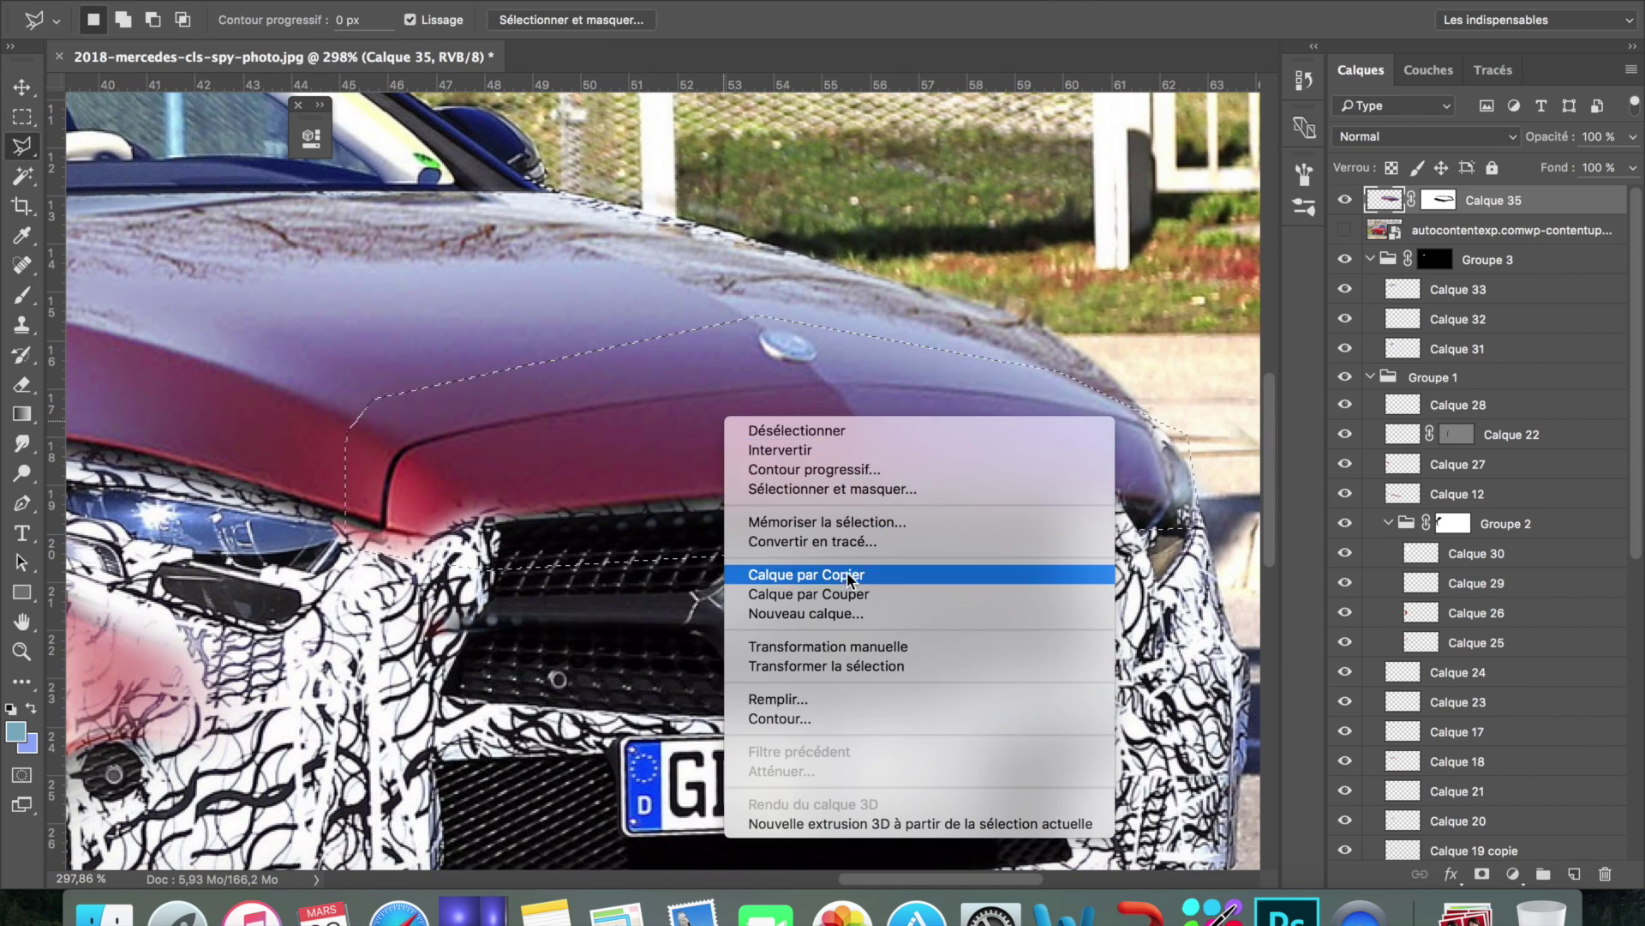
click(823, 573)
key(ctrl+t)
drag(676, 446, 692, 503)
drag(1219, 470, 1195, 470)
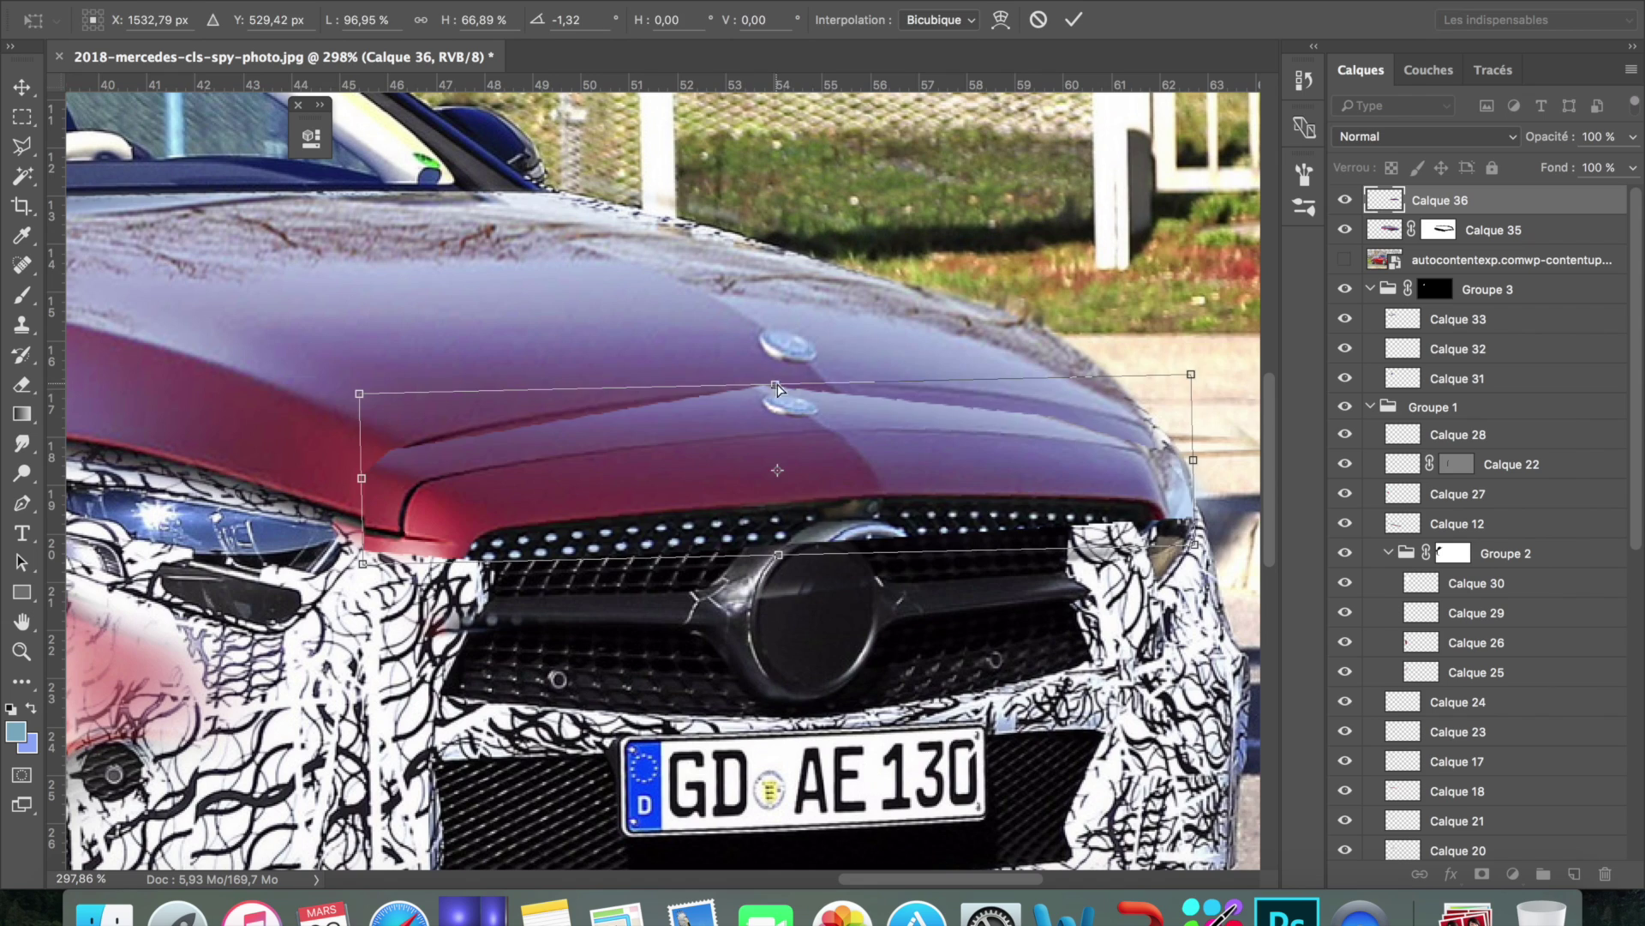
drag(791, 385, 838, 390)
key(Return)
On a new layer, paint over the duplicate emblem with the sampled hood colour
key(ctrl+shift+alt+n)
key(b)
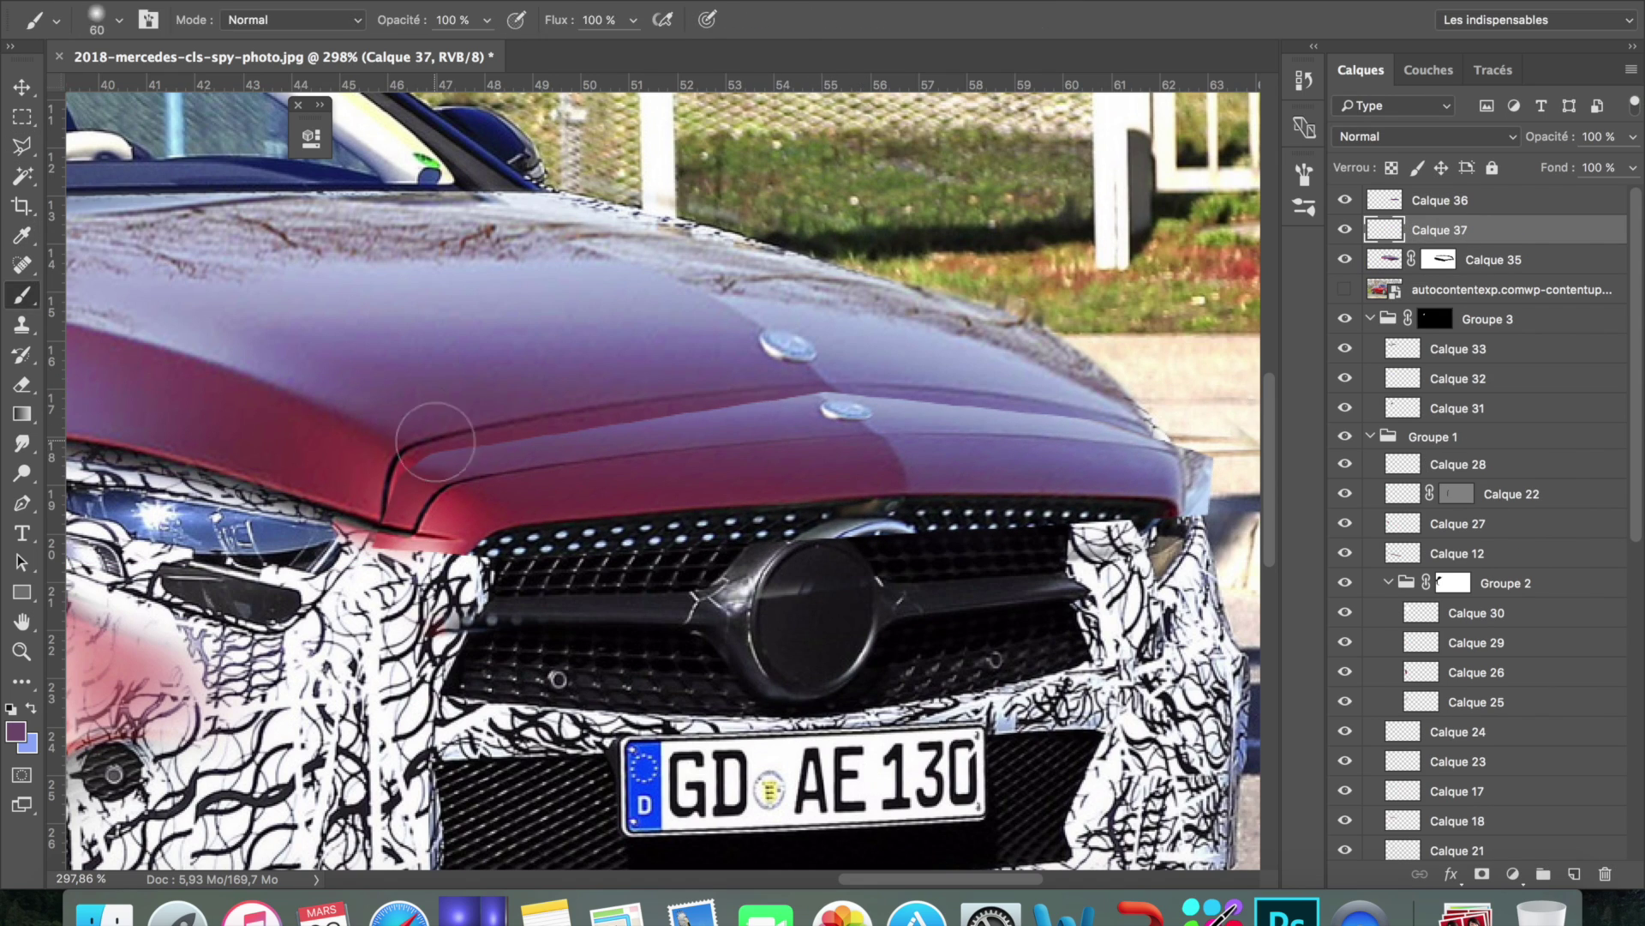
alt+click(905, 398)
drag(904, 399, 902, 382)
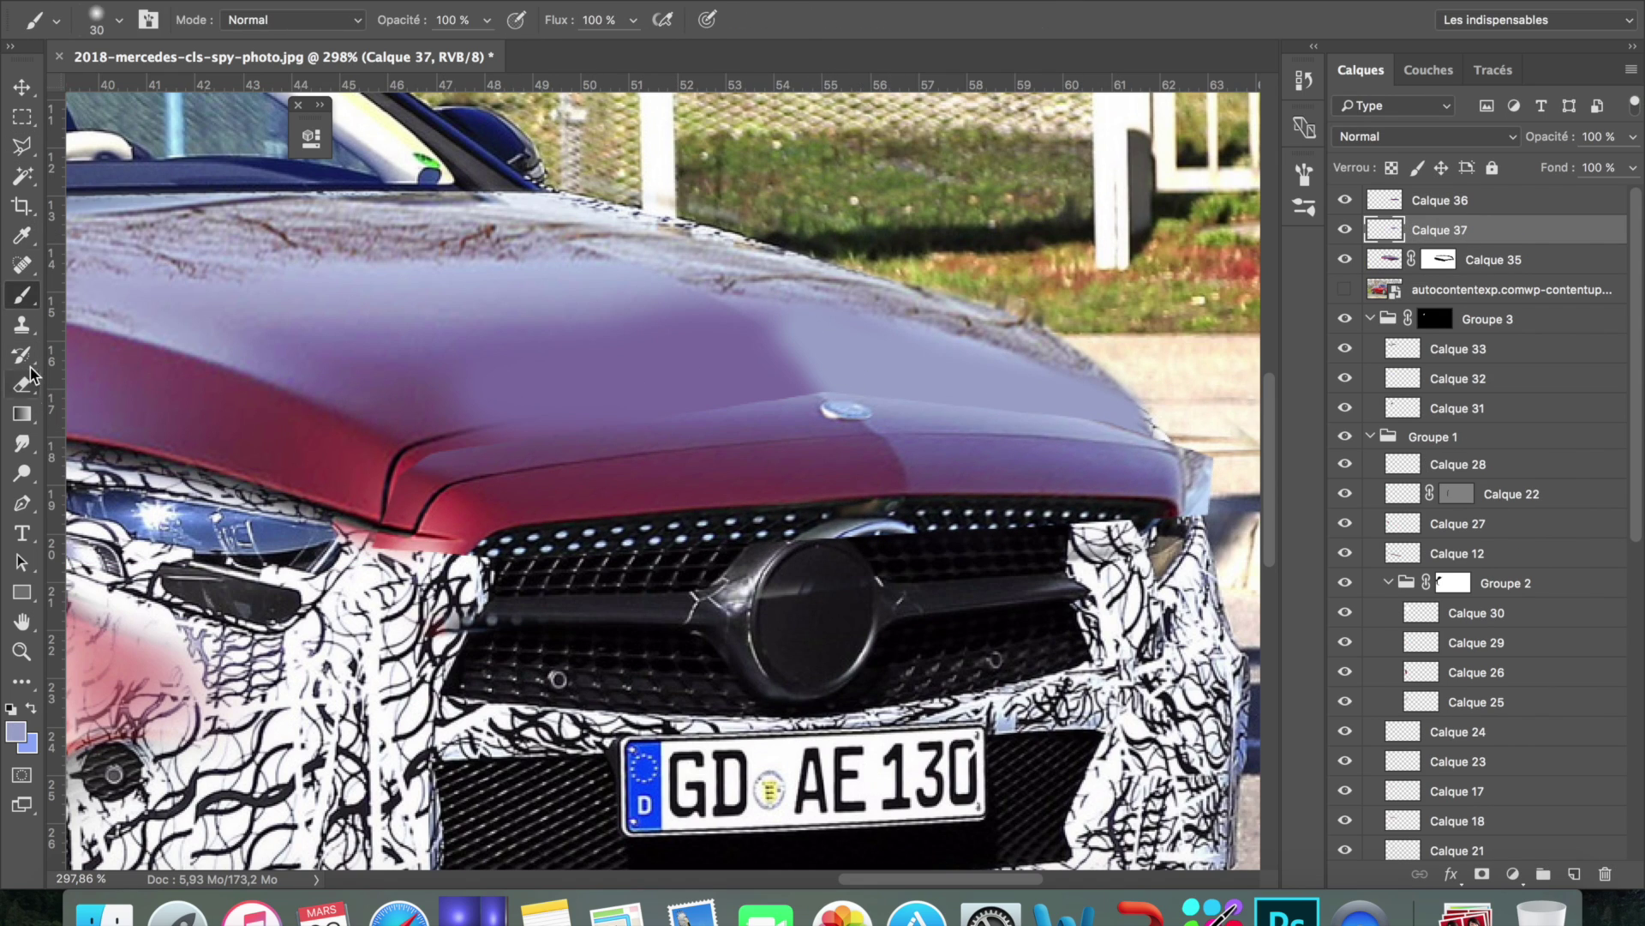
click(22, 503)
scroll(1063, 604, down, 3)
scroll(1062, 604, up, 4)
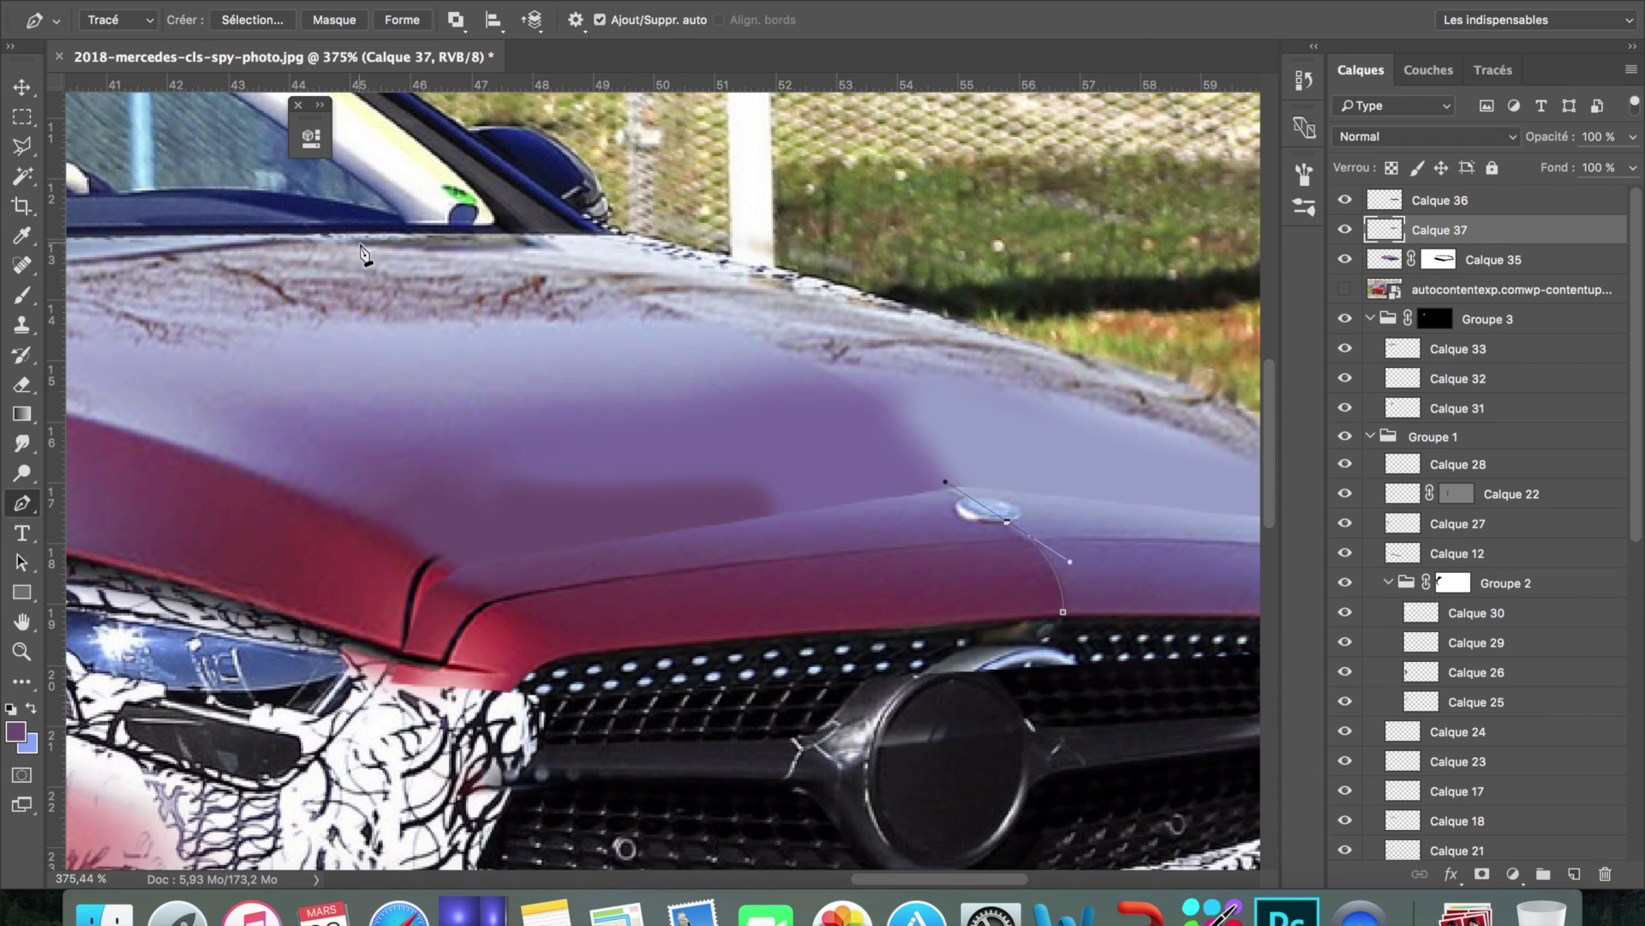
scroll(664, 480, down, 4)
Turn the drawn hood path into a selection and paint or erase on a new layer
right_click(877, 571)
click(968, 672)
key(Return)
key(alt+bracketright)
key(b)
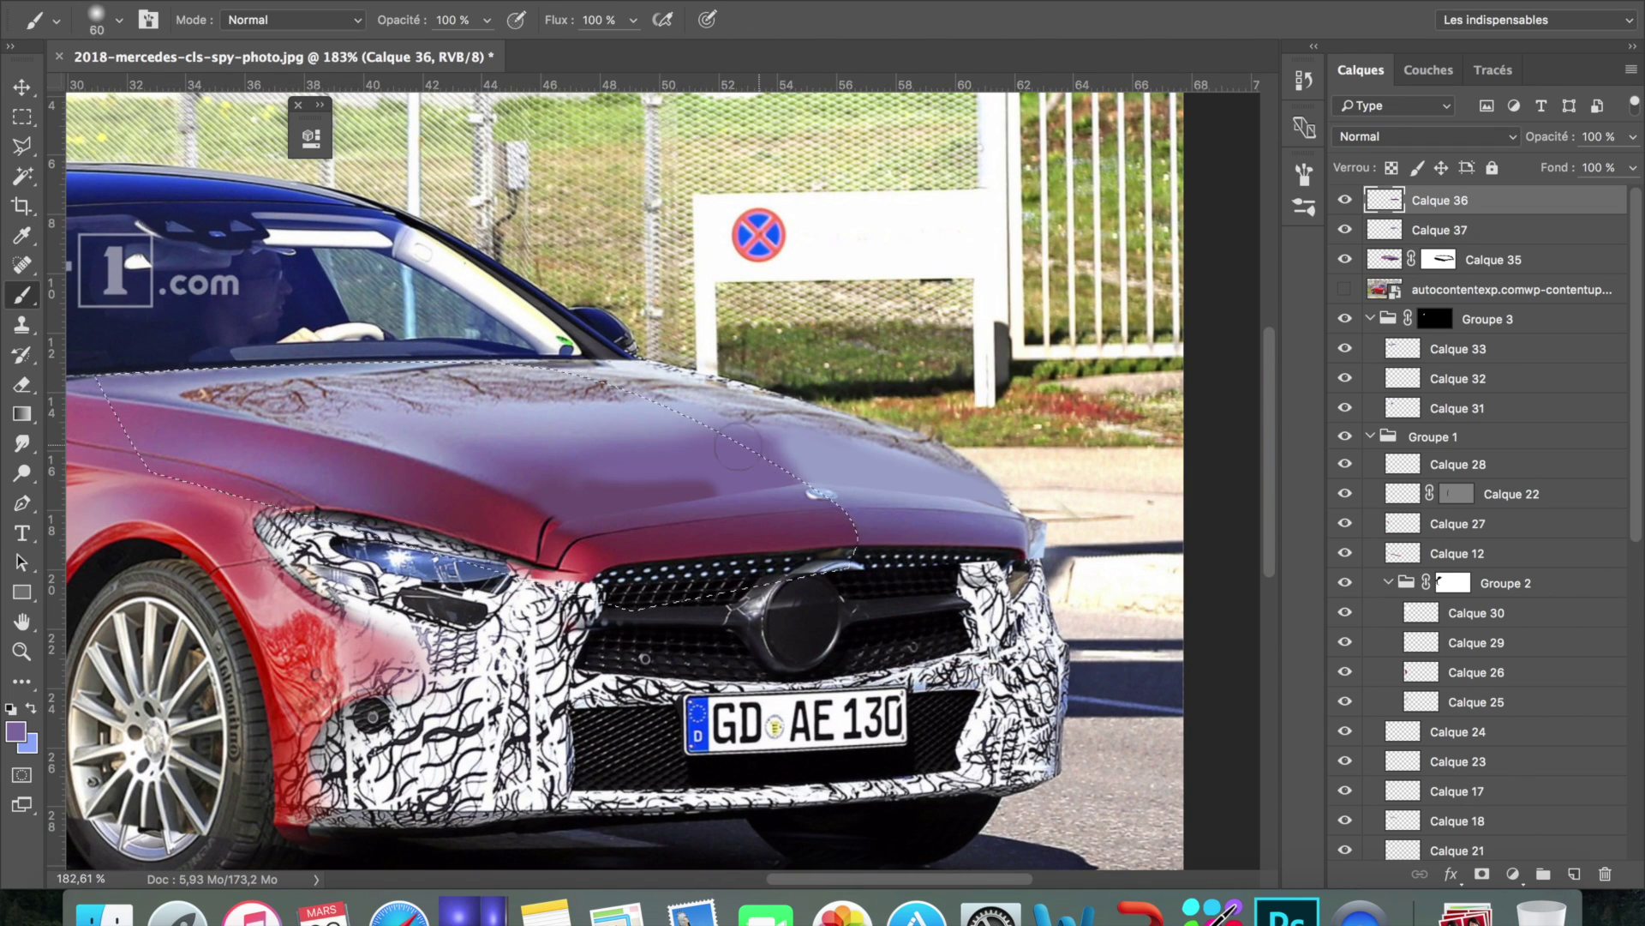
key(ctrl+shift+alt+n)
key(e)
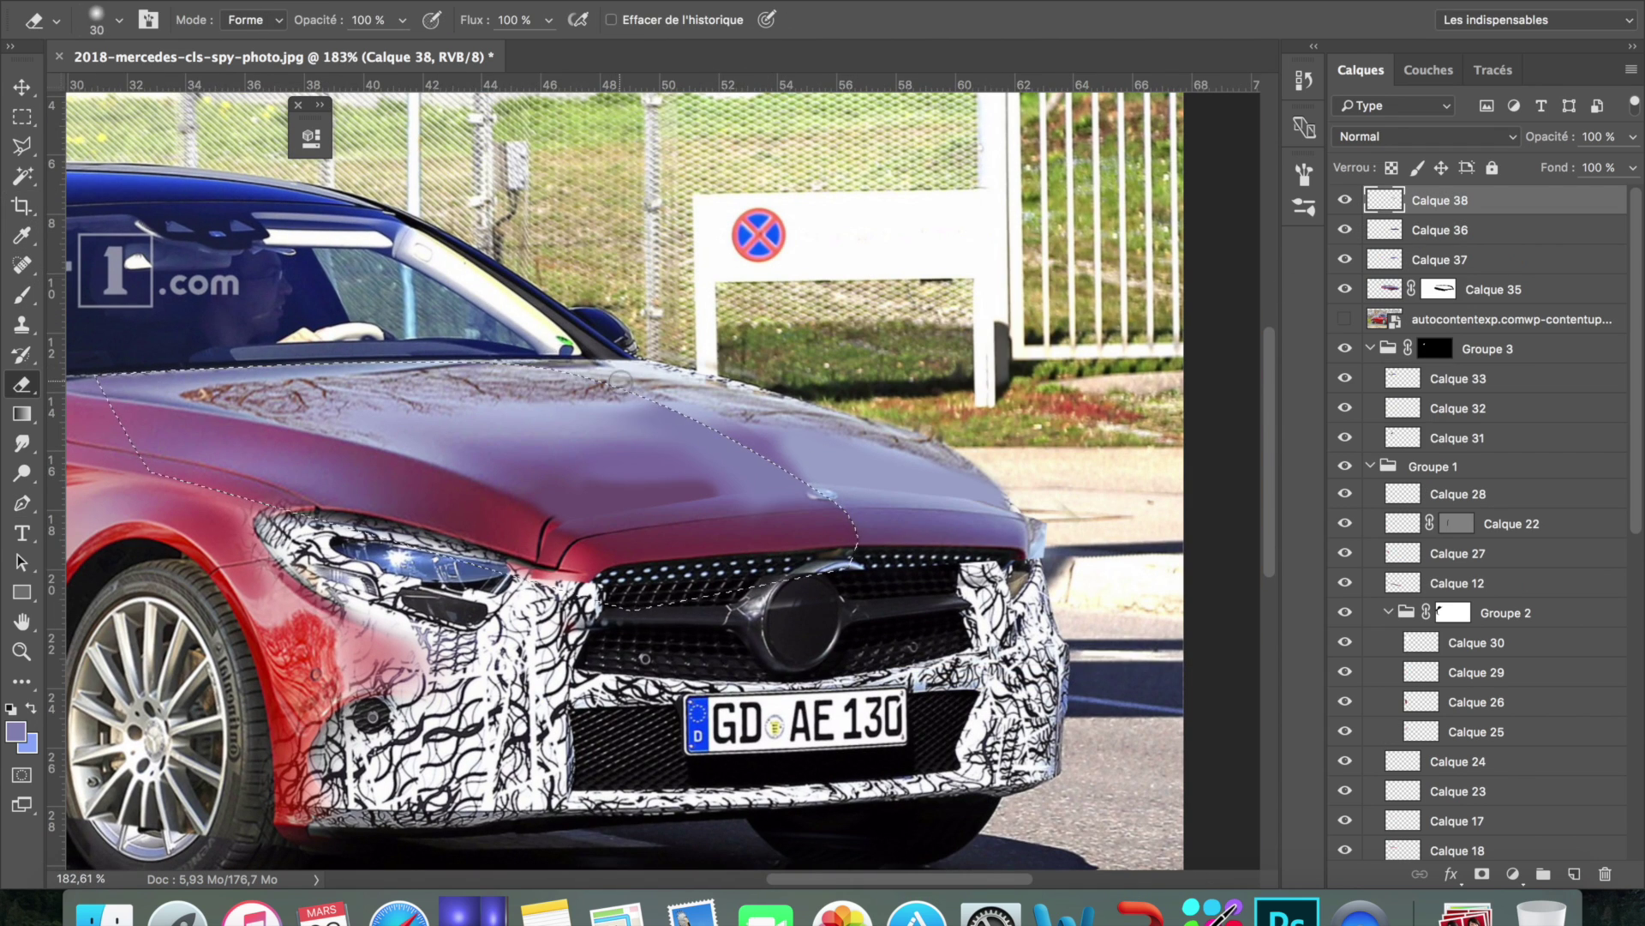
Move the reference photo to the top and paint a purple sheen on the hood on a new layer
click(1414, 319)
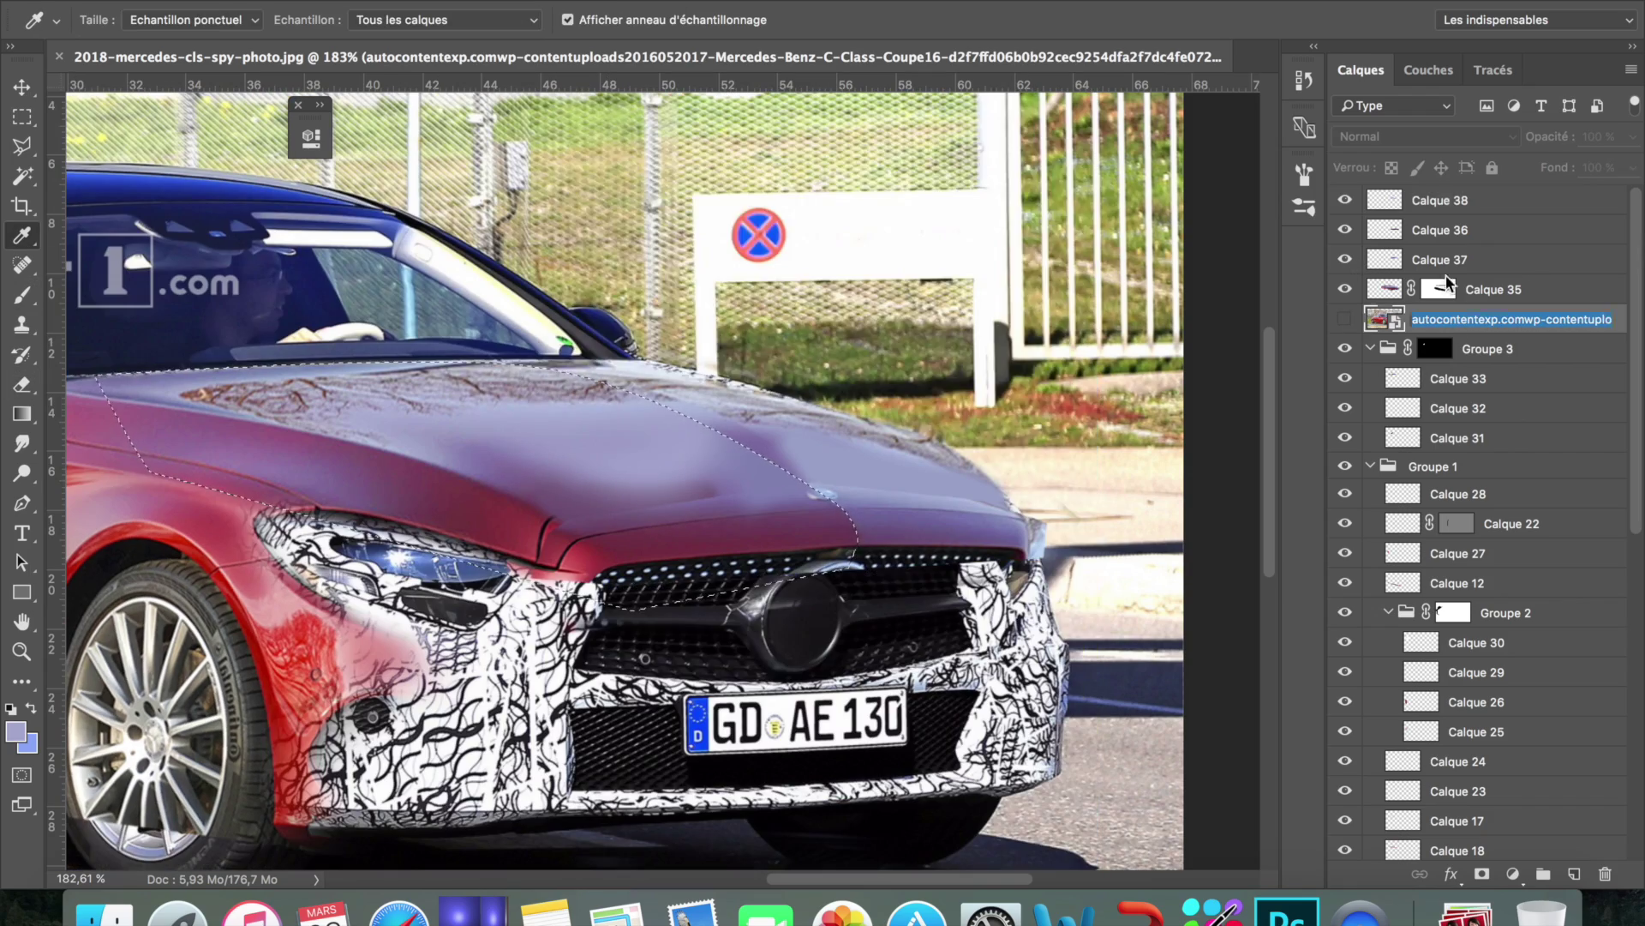
click(958, 500)
key(ctrl+shift+bracketright)
key(b)
key(ctrl+shift+alt+n)
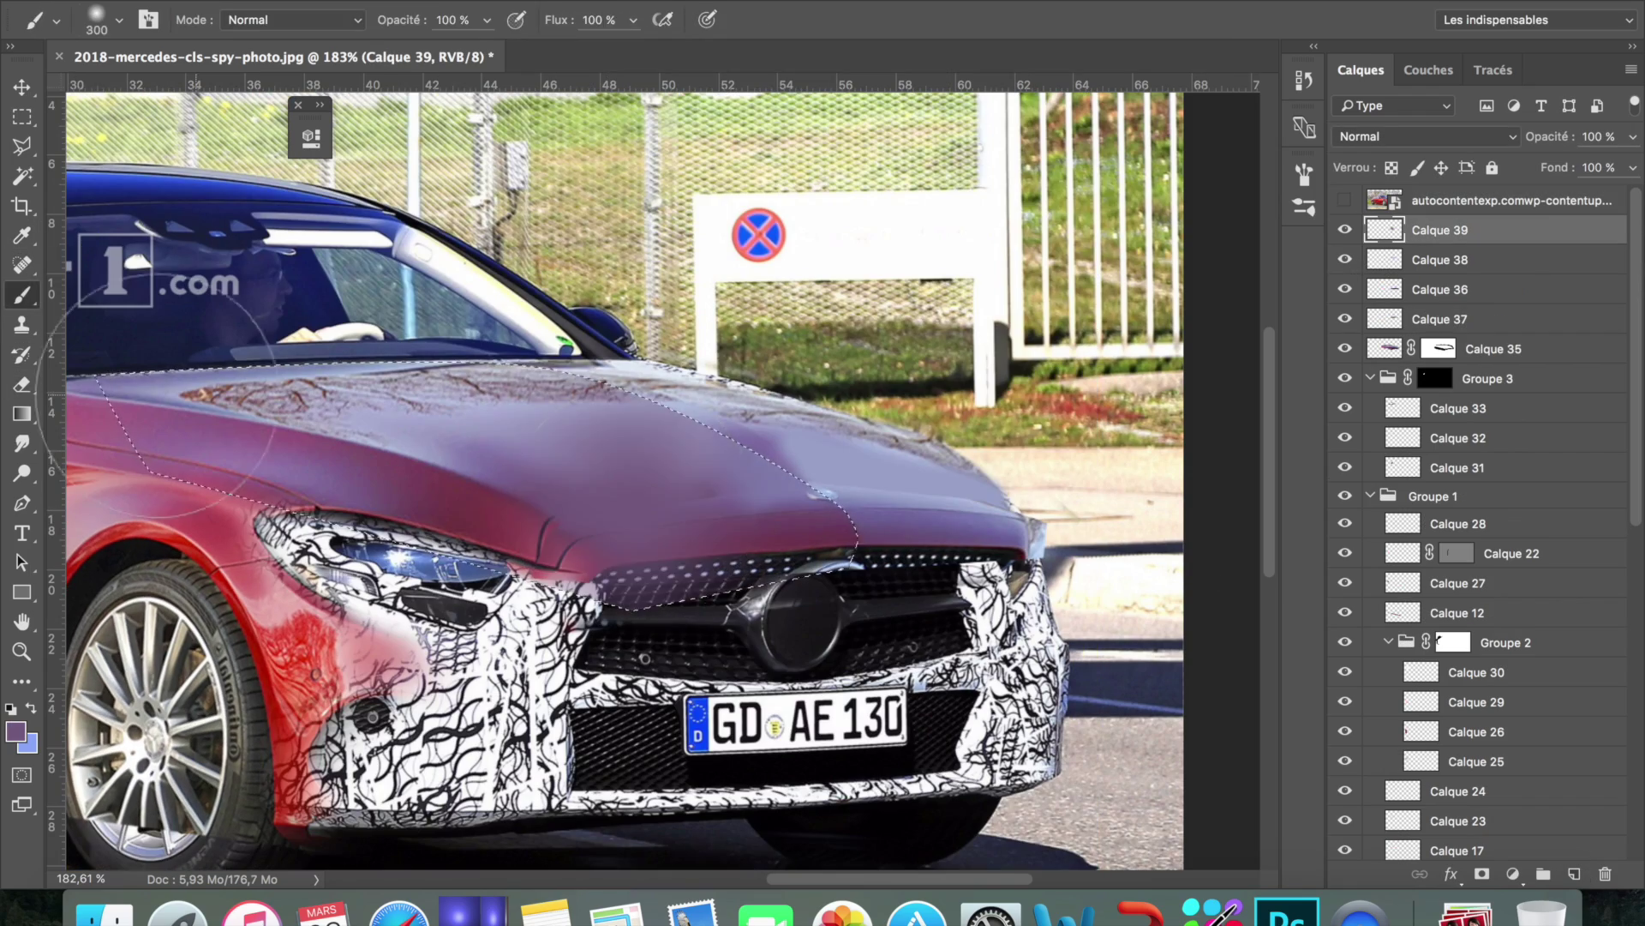
key(e)
scroll(432, 449, up, 3)
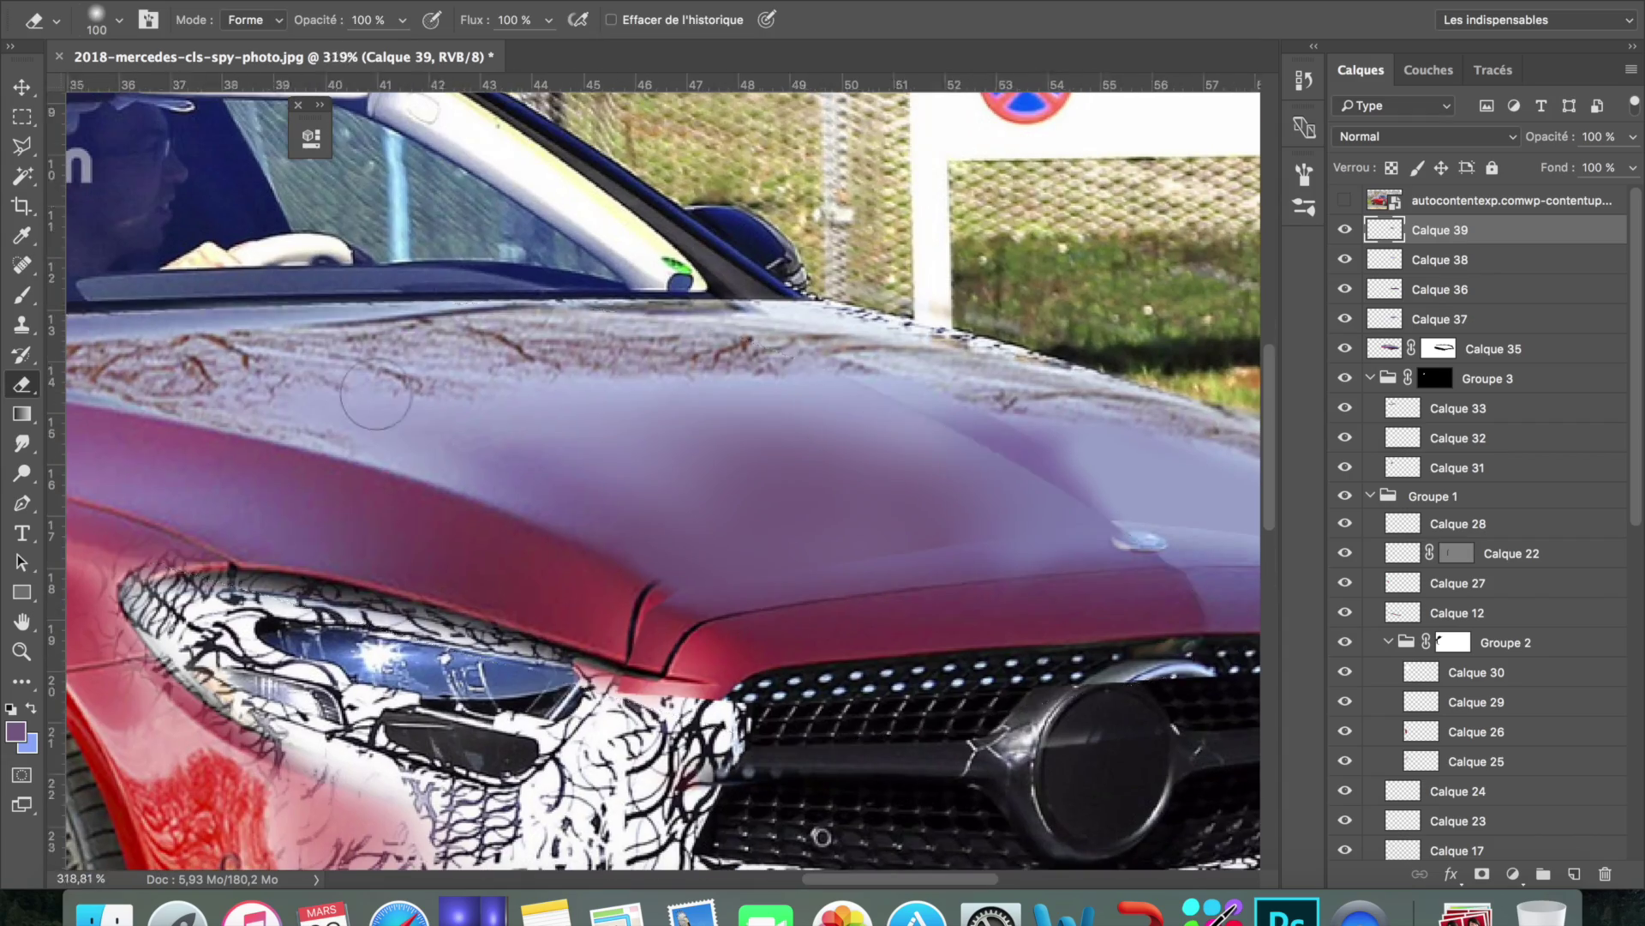
click(34, 298)
alt+click(498, 478)
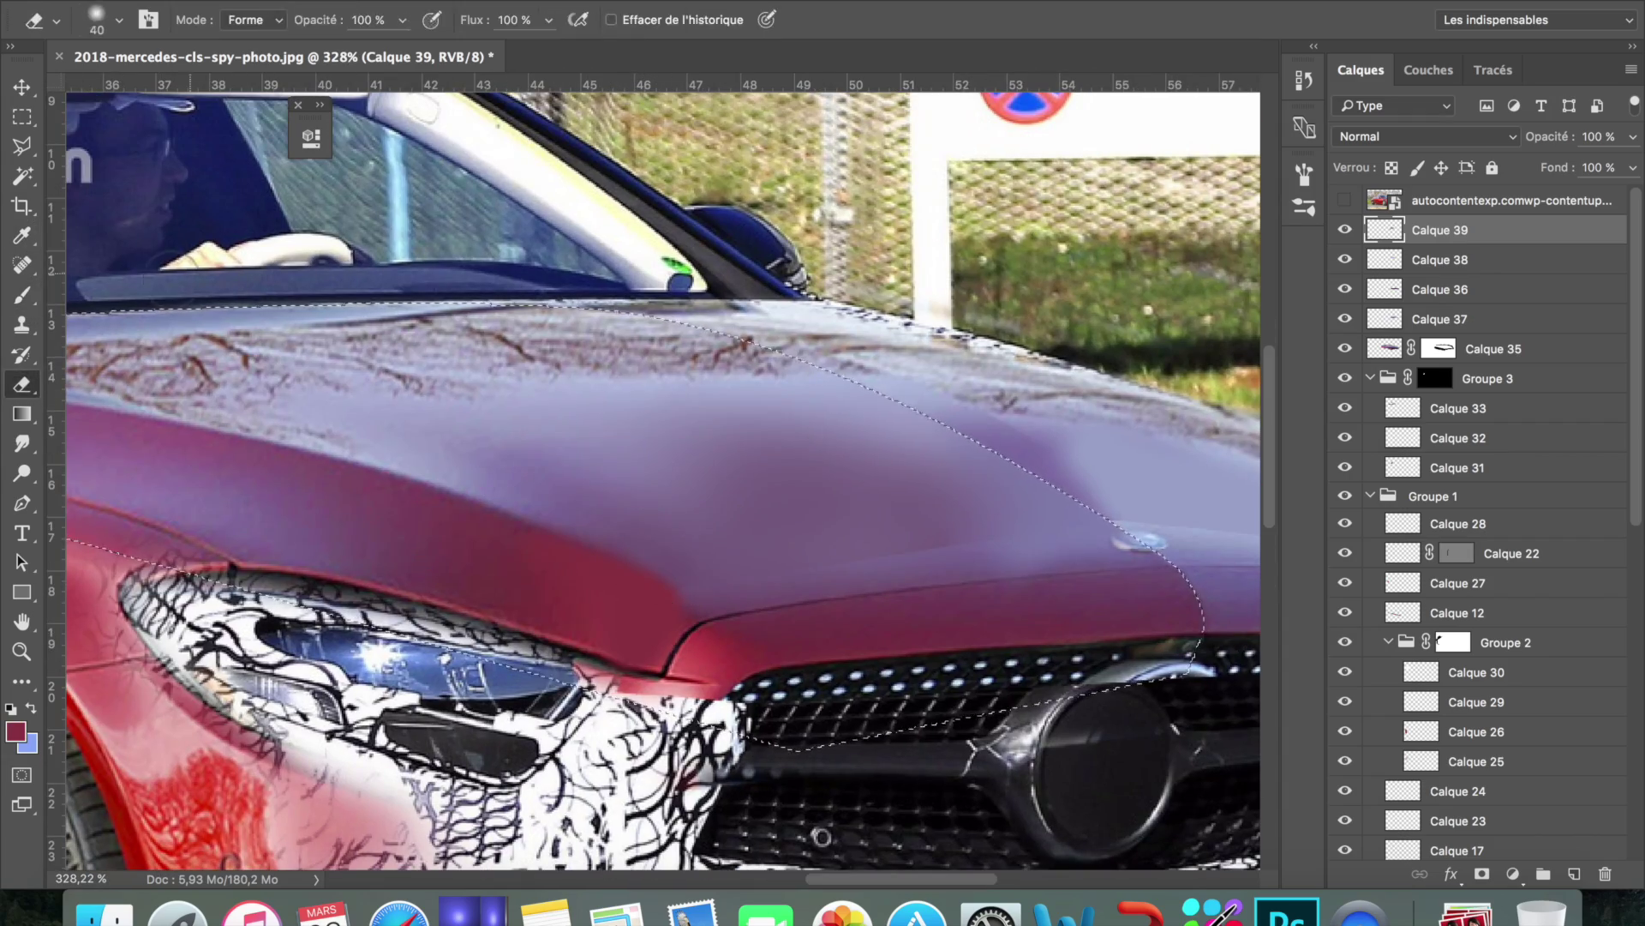
Paint and erase more red shading on another new layer, then select Calque 38
key(ctrl+shift+alt+n)
scroll(662, 317, down, 3)
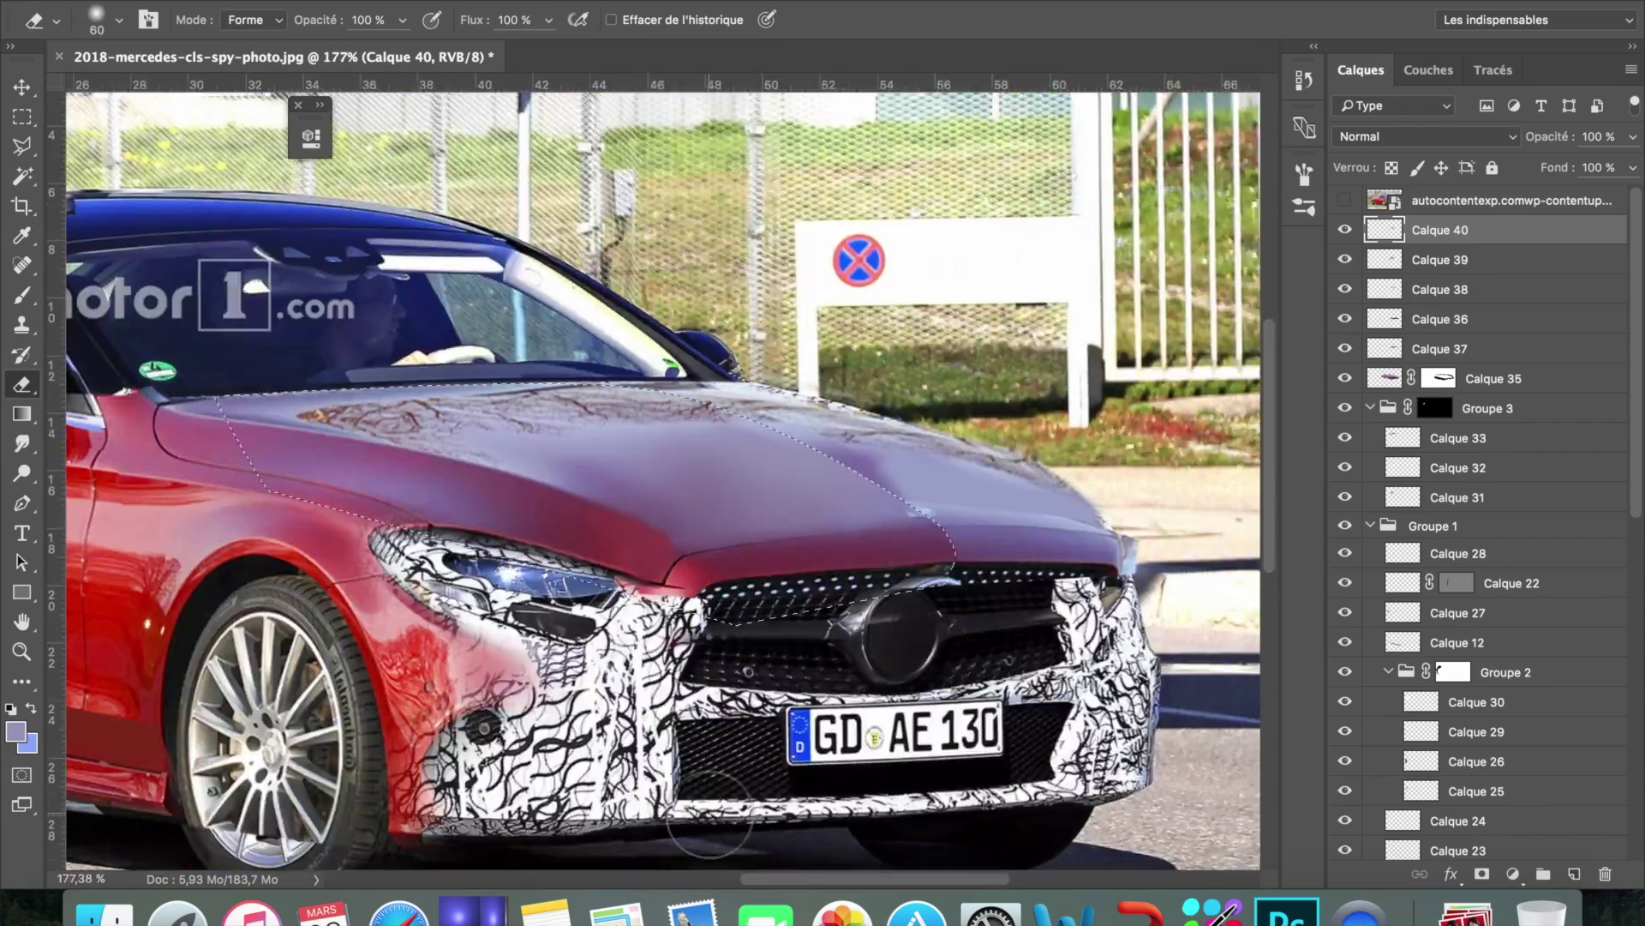
scroll(677, 411, up, 2)
key(b)
key(e)
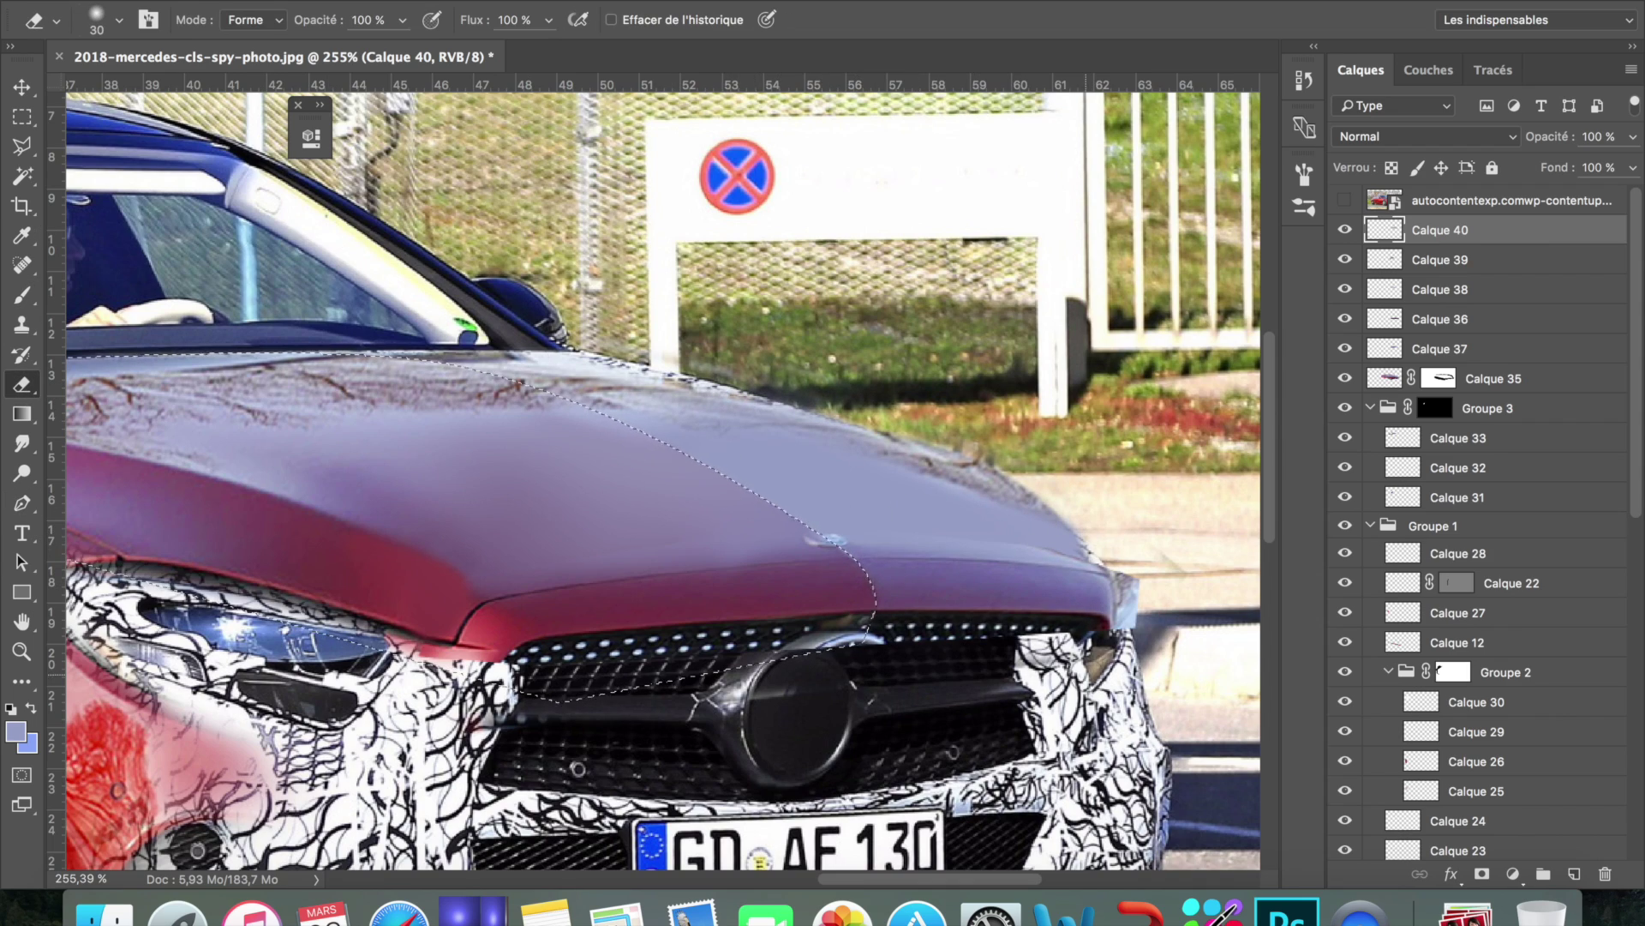
click(1385, 289)
scroll(840, 377, down, 3)
scroll(839, 377, up, 3)
Convert the hood path into a selection and paint the centre crease on a new layer
key(p)
key(ctrl+Return)
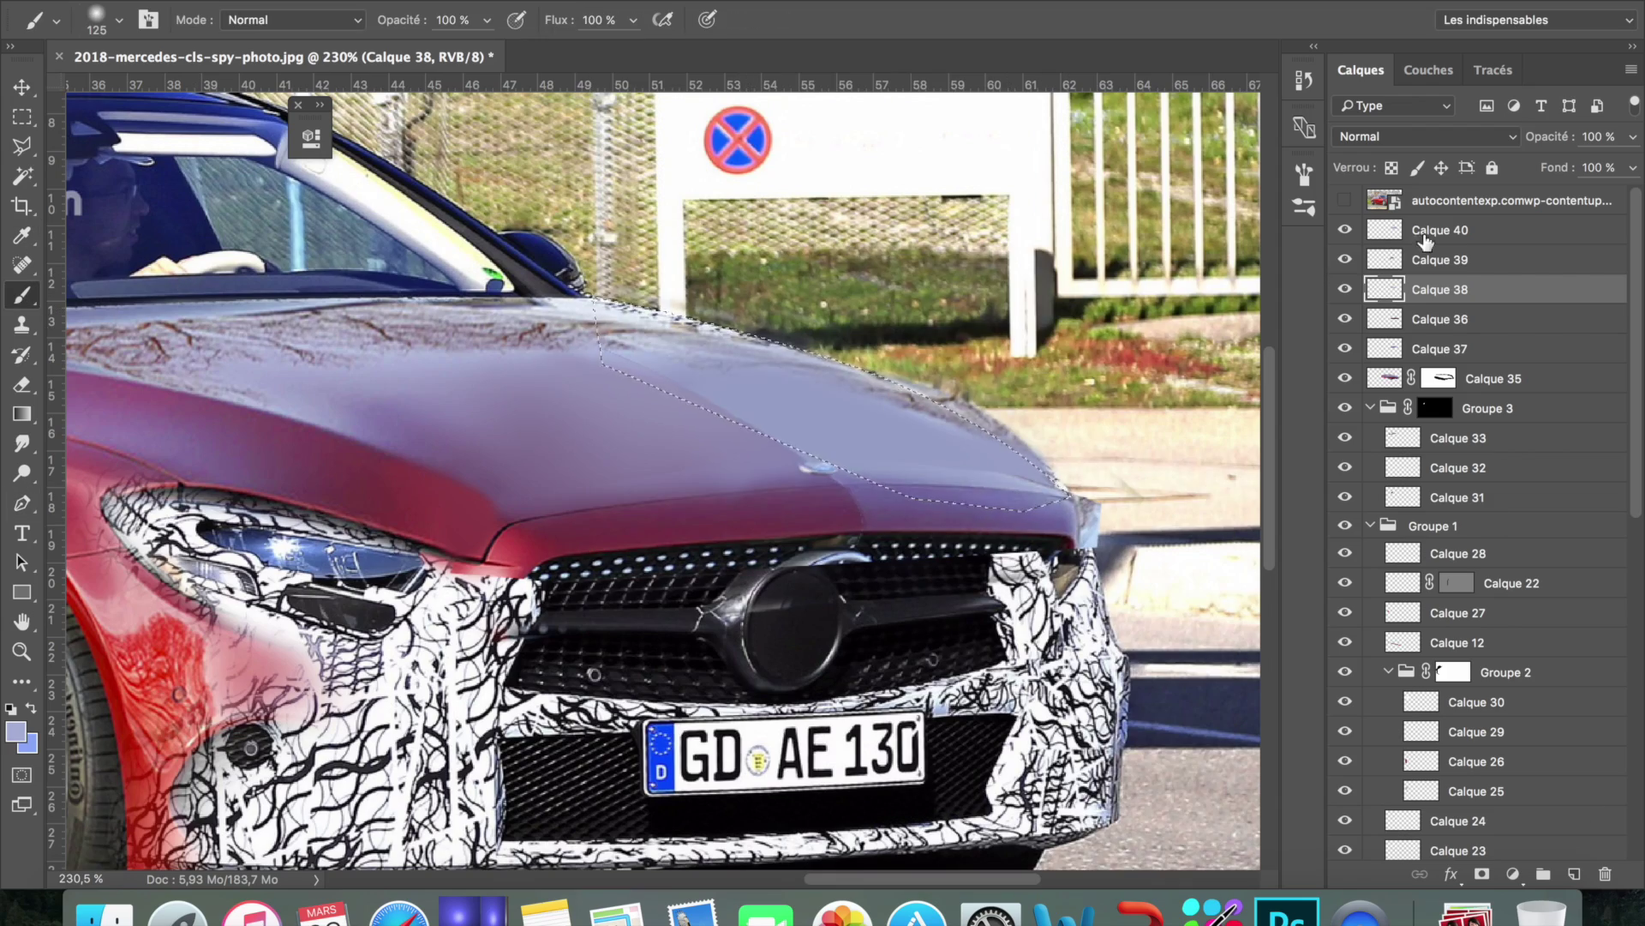
key(ctrl+shift+alt+n)
key(e)
scroll(1149, 712, down, 3)
scroll(1150, 712, up, 5)
Group layers Calque 35 through Calque 41 together
shift+click(1440, 408)
drag(1448, 408, 1451, 424)
key(ctrl+g)
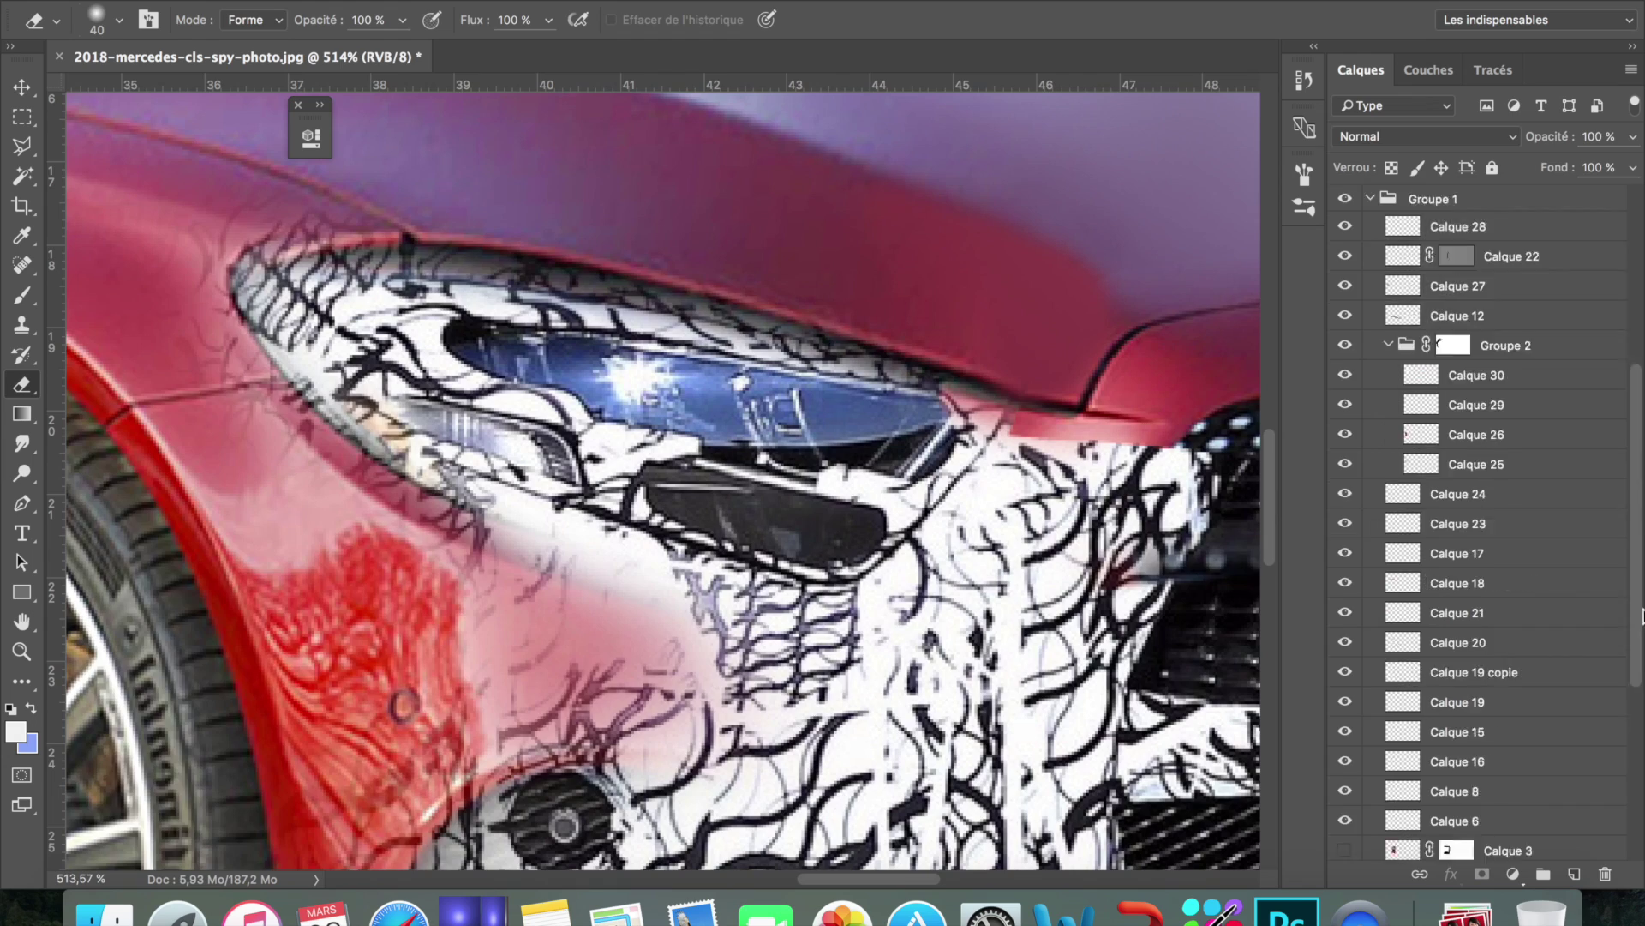
Close the headlight outline and fill it with grey on a new layer
scroll(660, 480, up, 2)
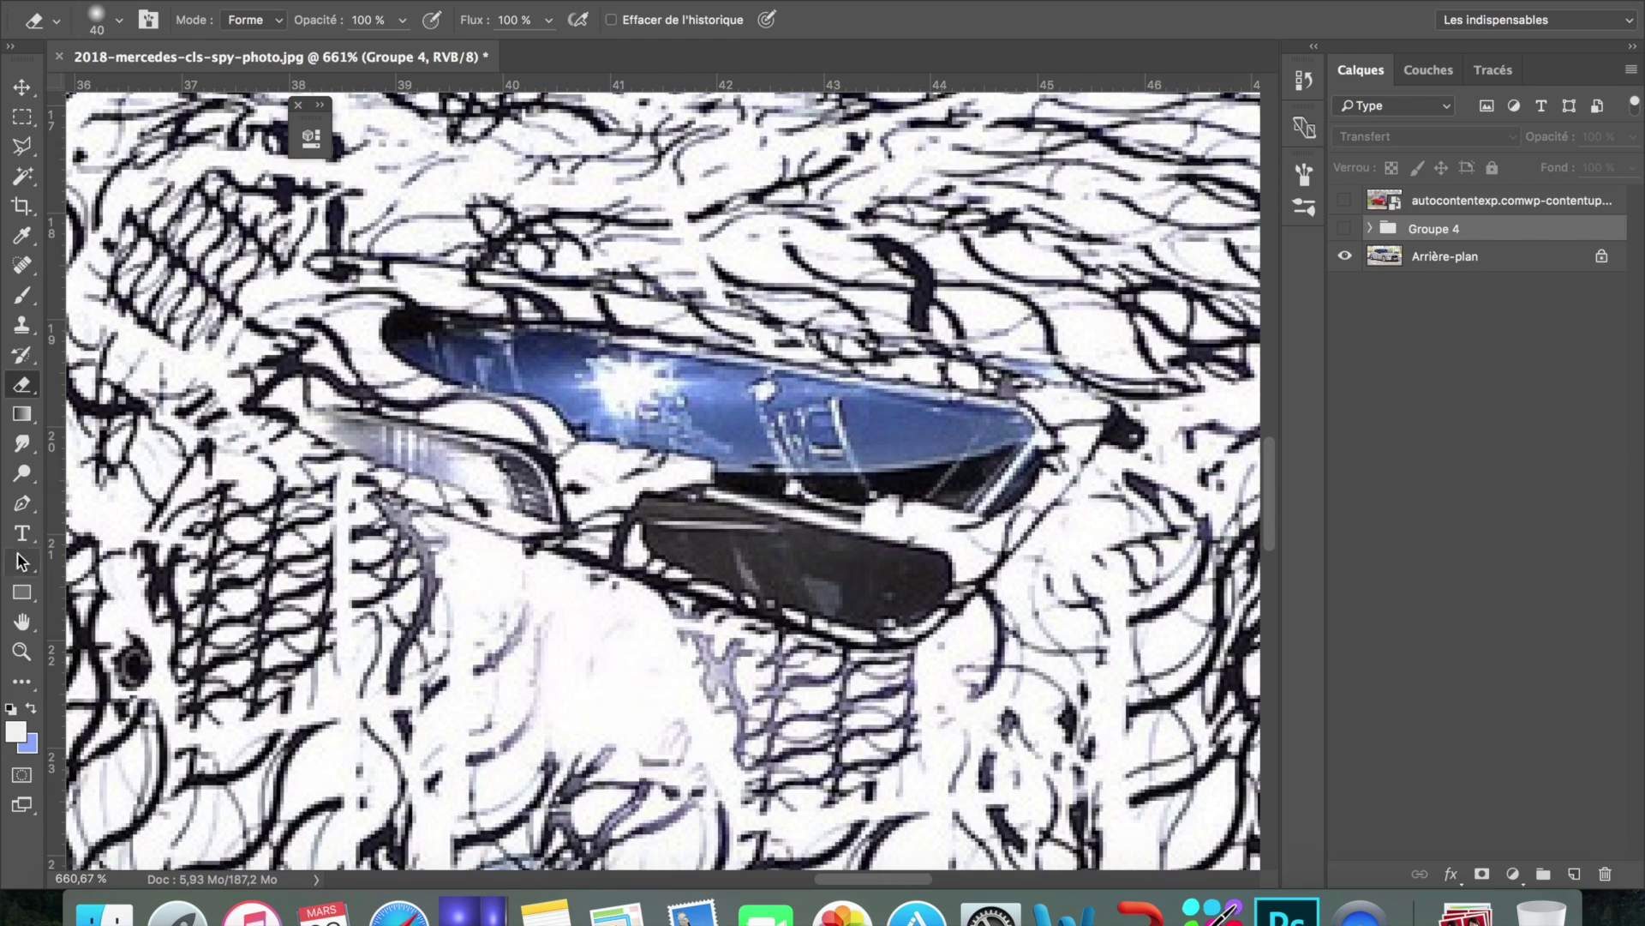
click(932, 641)
click(1345, 228)
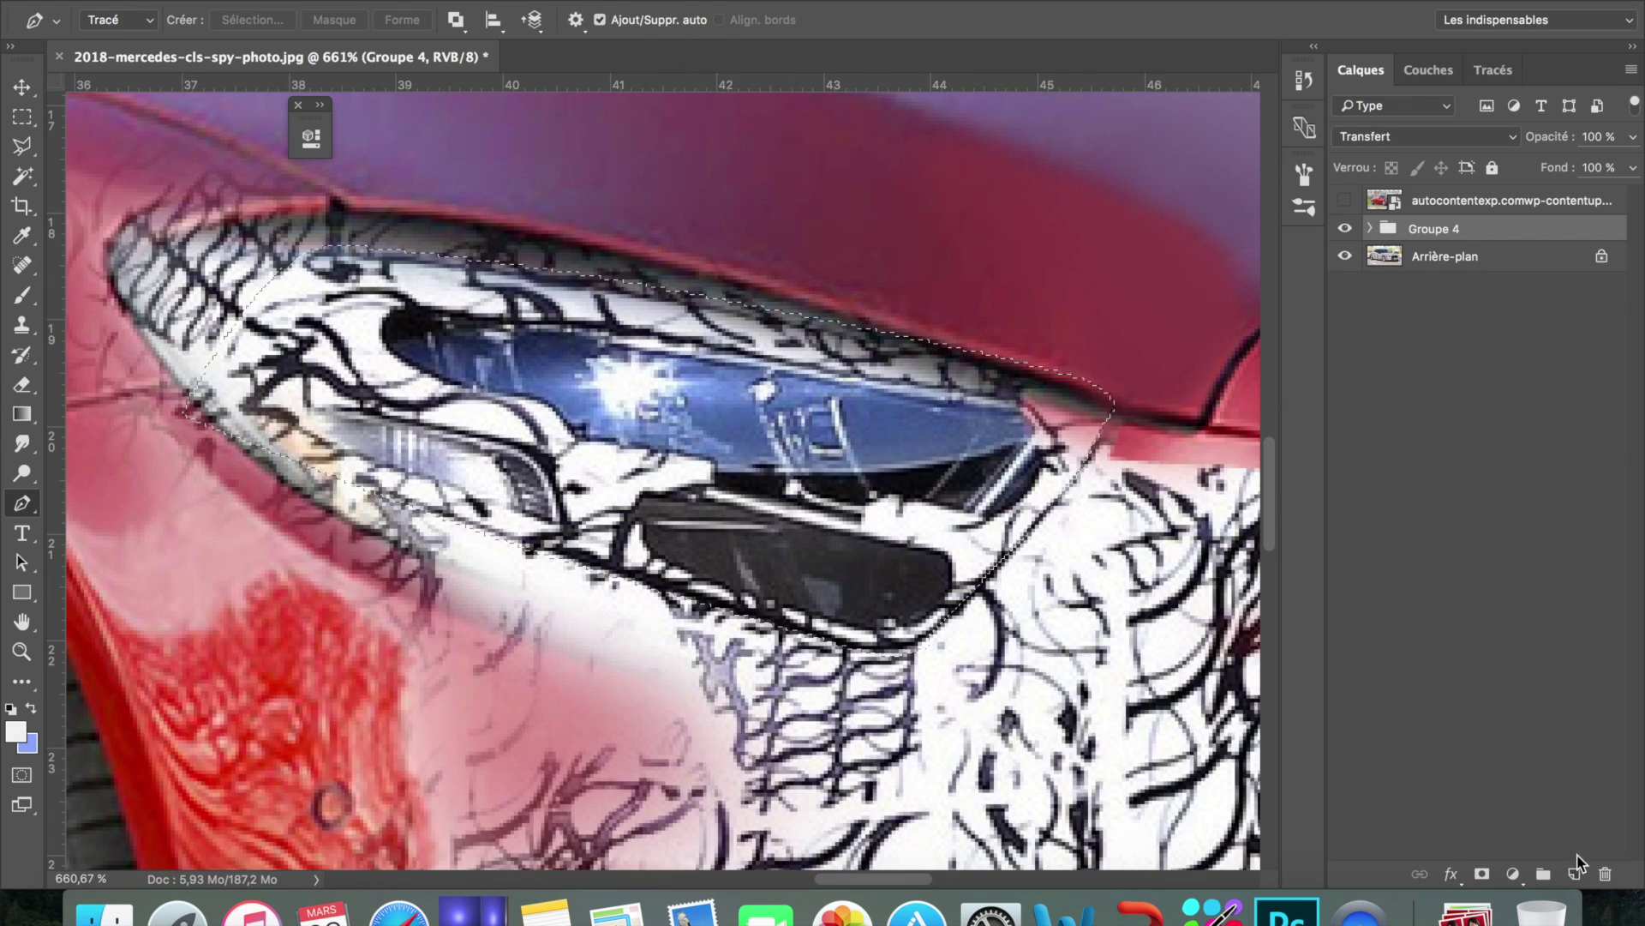
key(ctrl+shift+alt+n)
key(b)
key(ctrl+Return)
key(alt+BackSpace)
key(ctrl+d)
key(ctrl+0)
scroll(456, 316, up, 5)
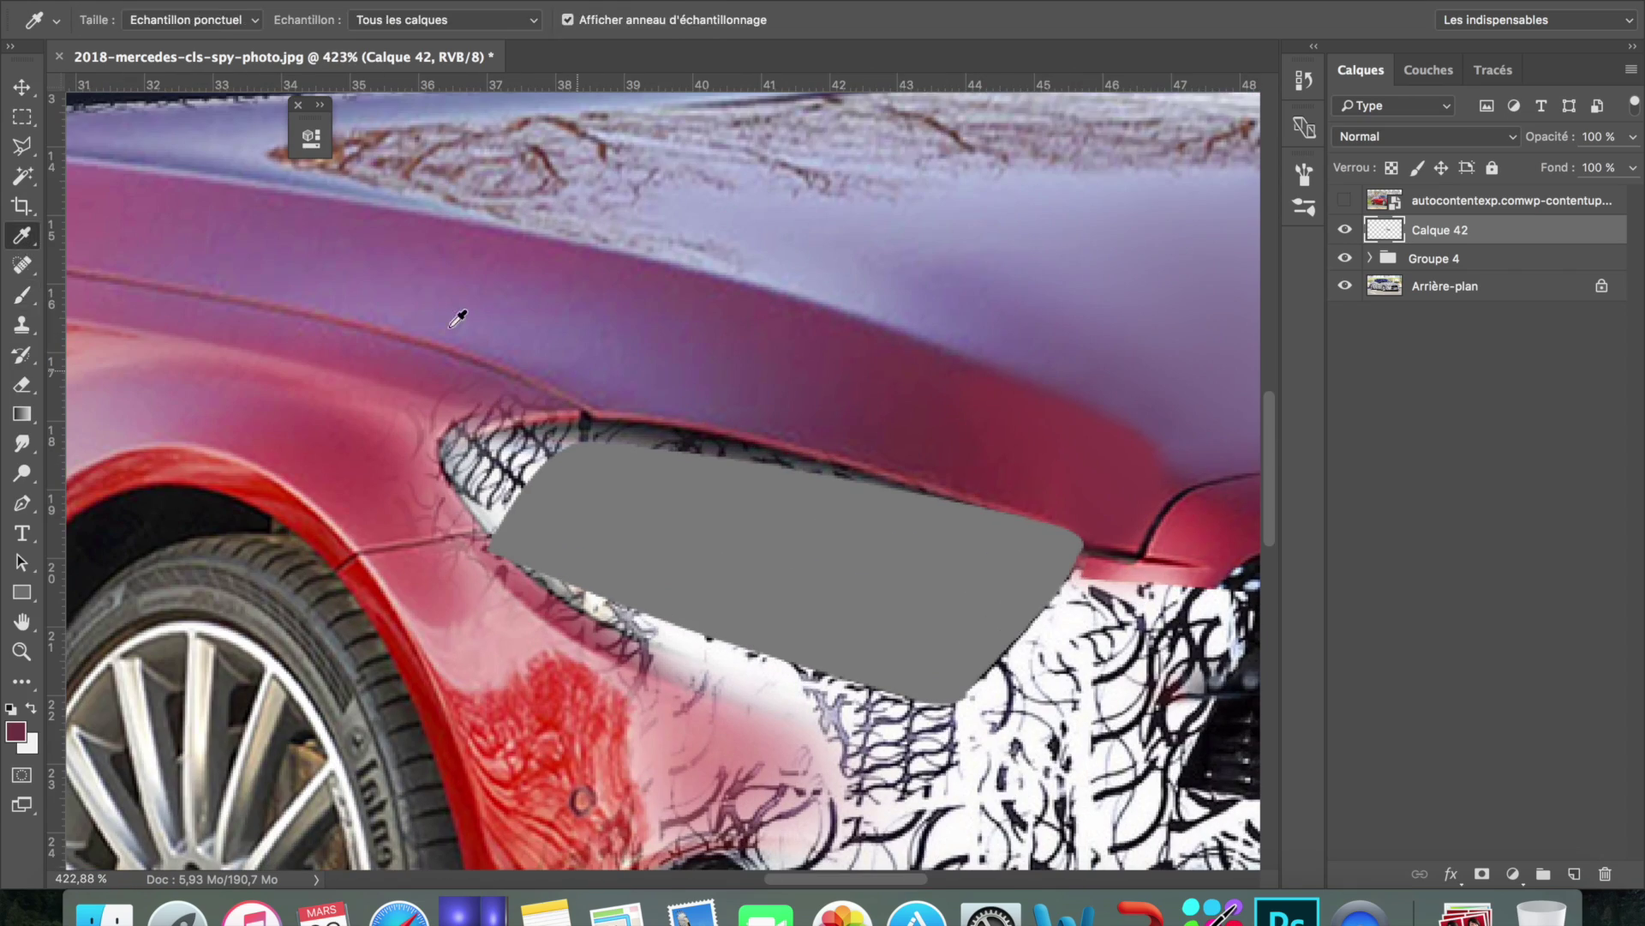
Shade the traced wing selection with black on a new layer at 49% opacity
alt+click(456, 316)
key(ctrl+shift+alt+n)
scroll(663, 441, down, 3)
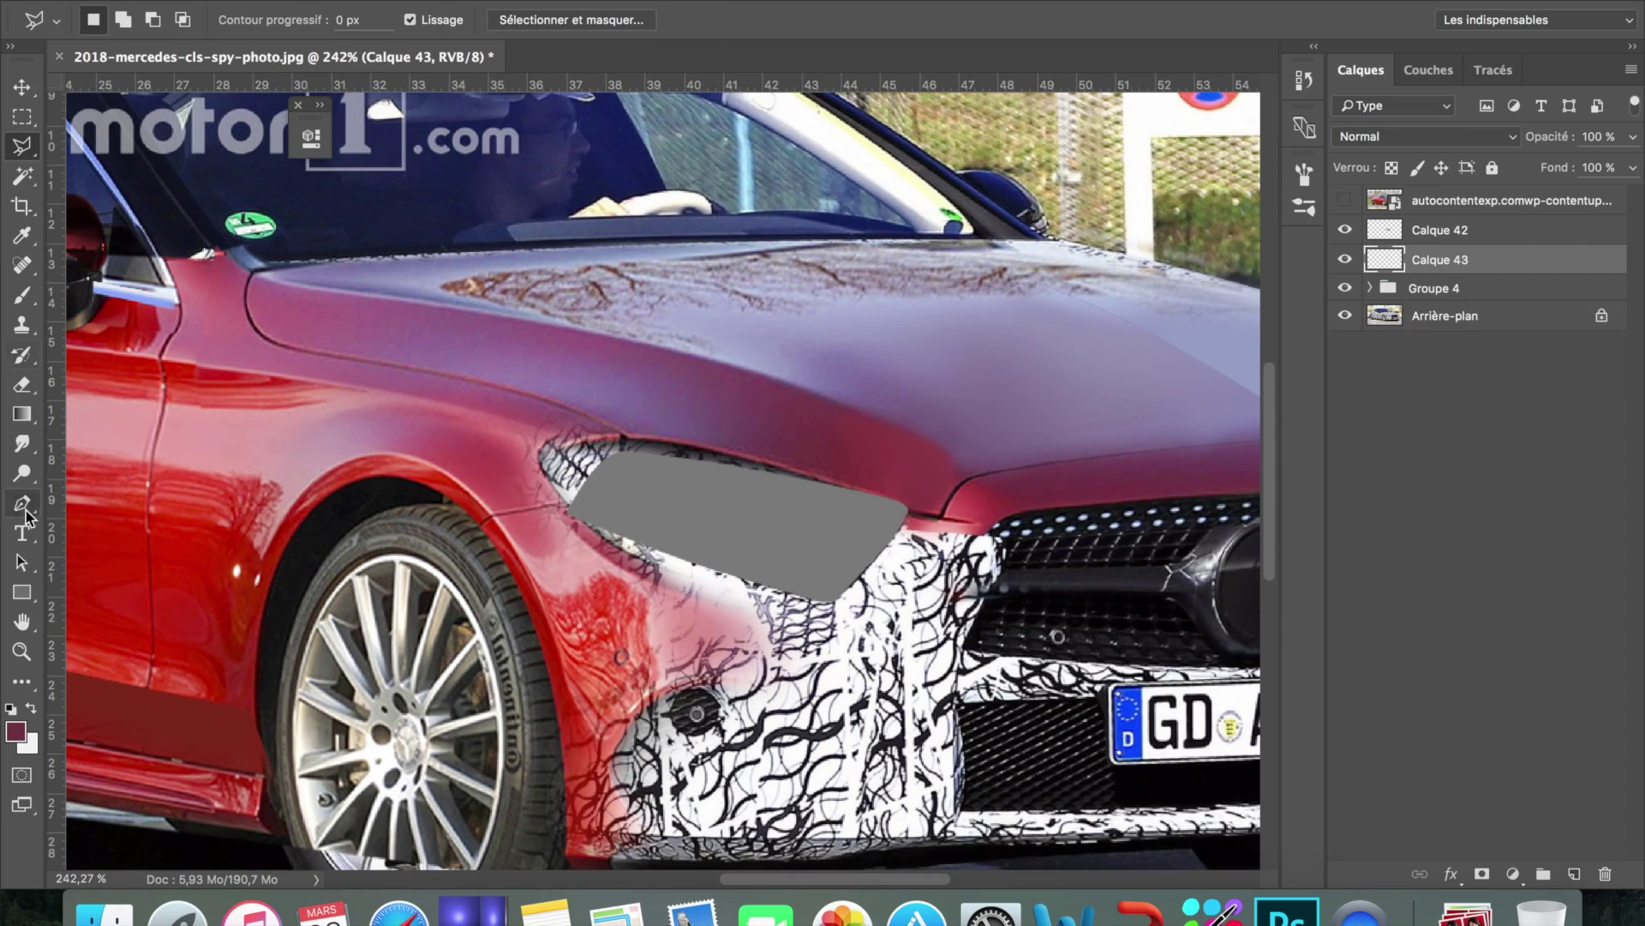
right_click(912, 527)
click(992, 647)
click(16, 731)
key(Return)
key(ctrl+shift+alt+n)
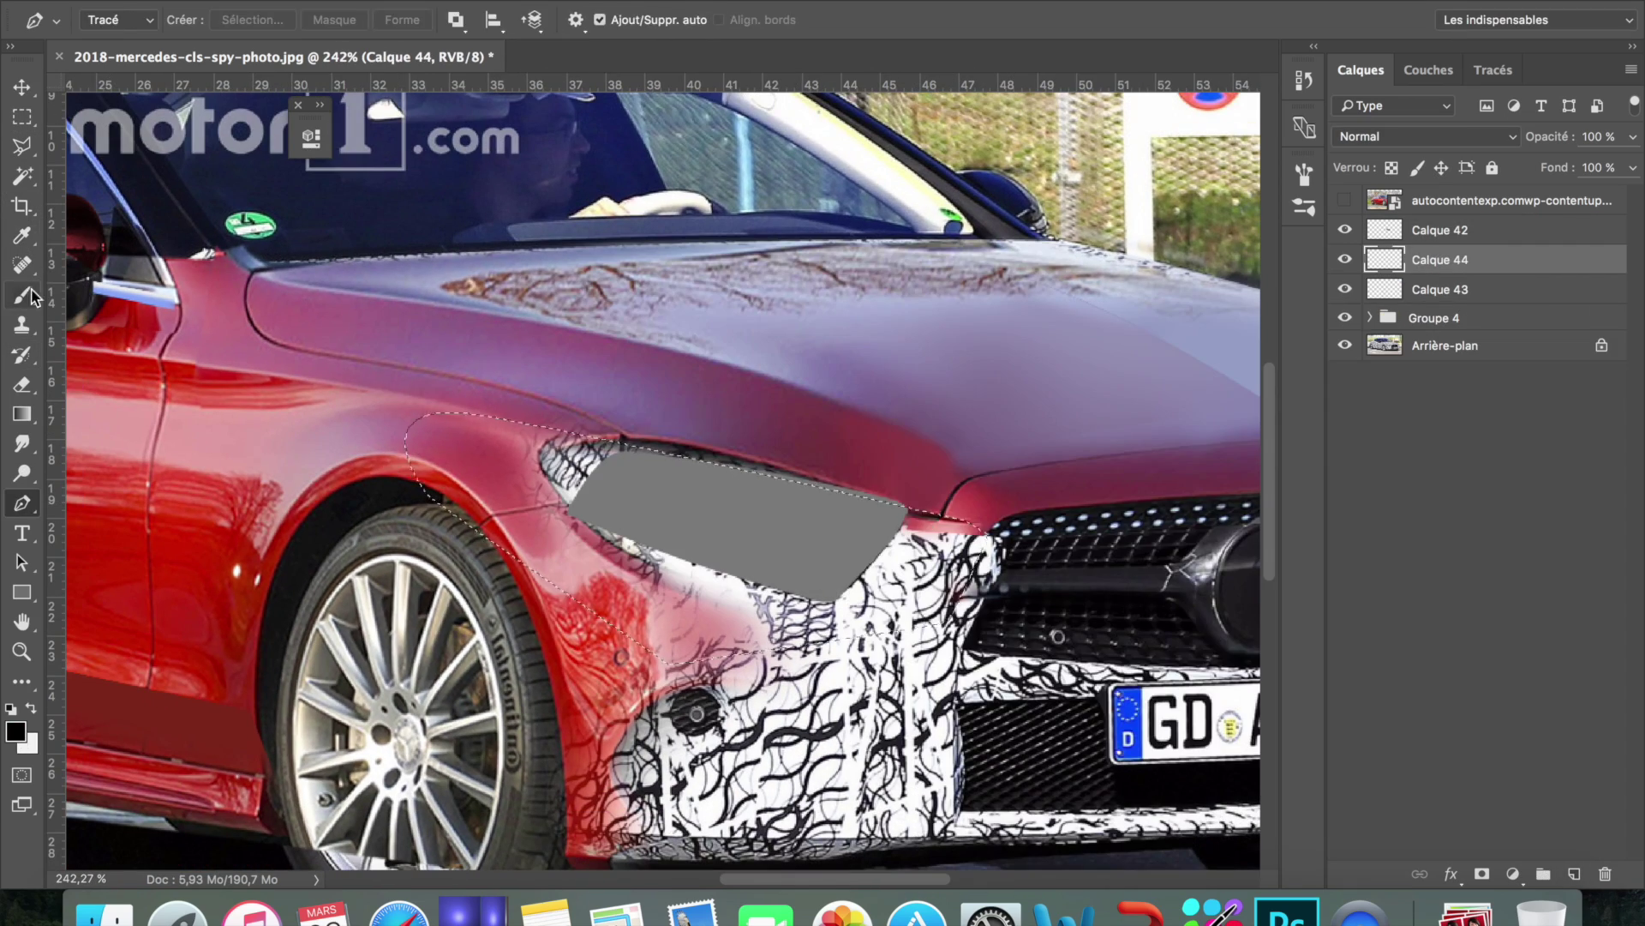
key(b)
drag(655, 473, 771, 515)
key(ctrl+0)
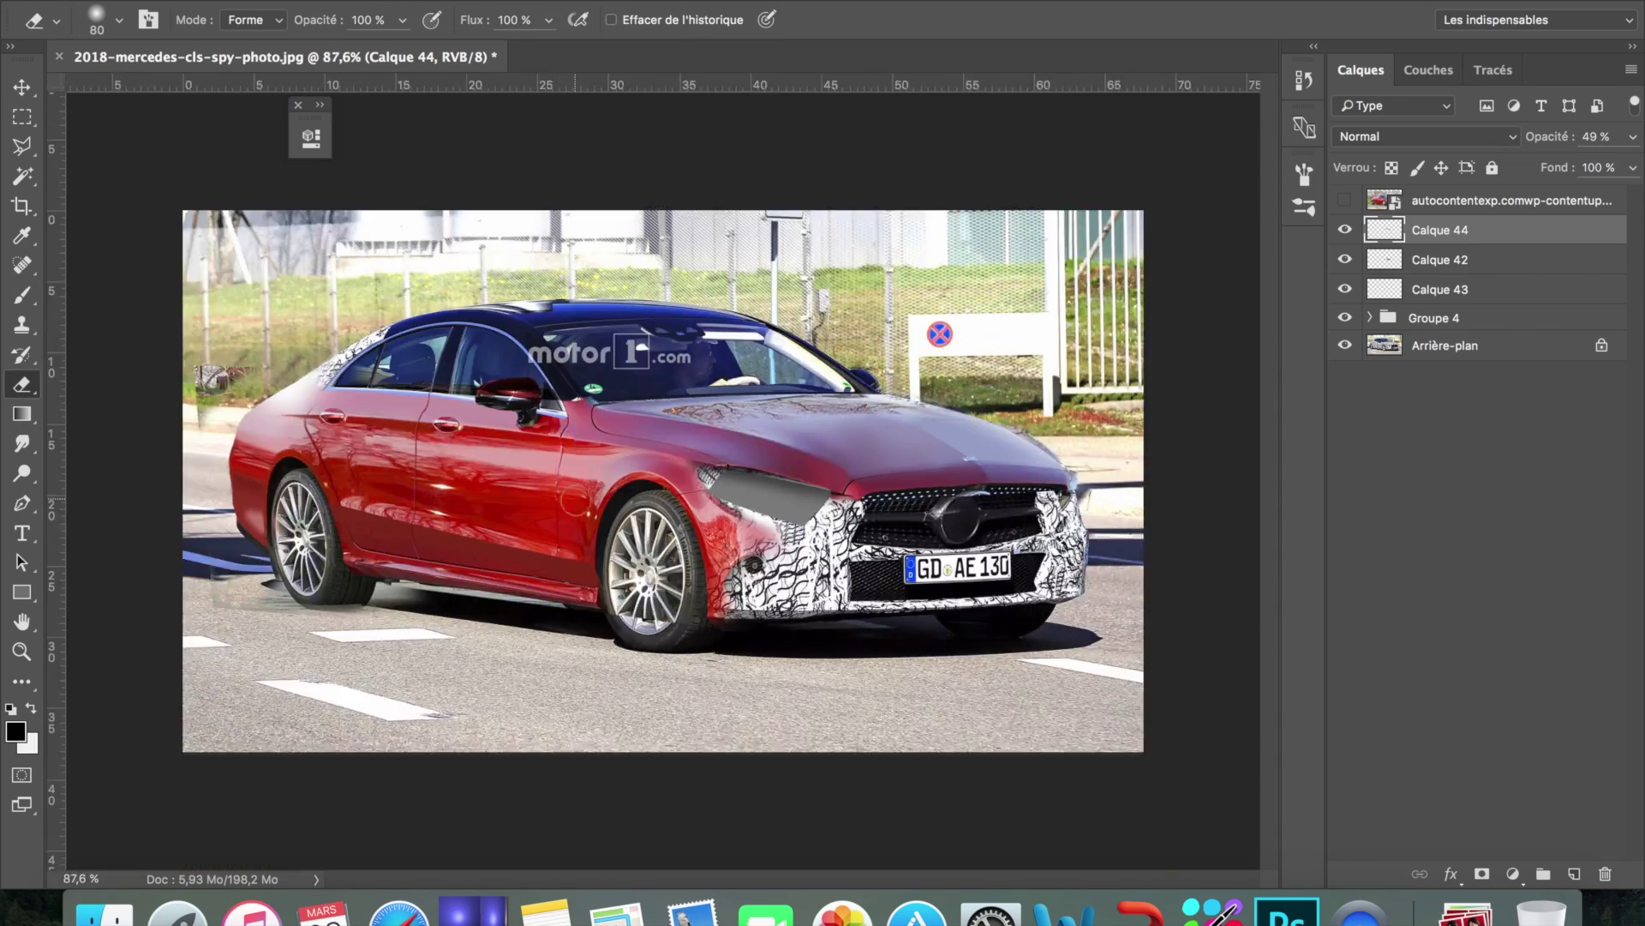
scroll(652, 548, up, 5)
key(e)
Copy the fender edge to its own layer, squashing and tilting it along the hood line
double_click(1114, 620)
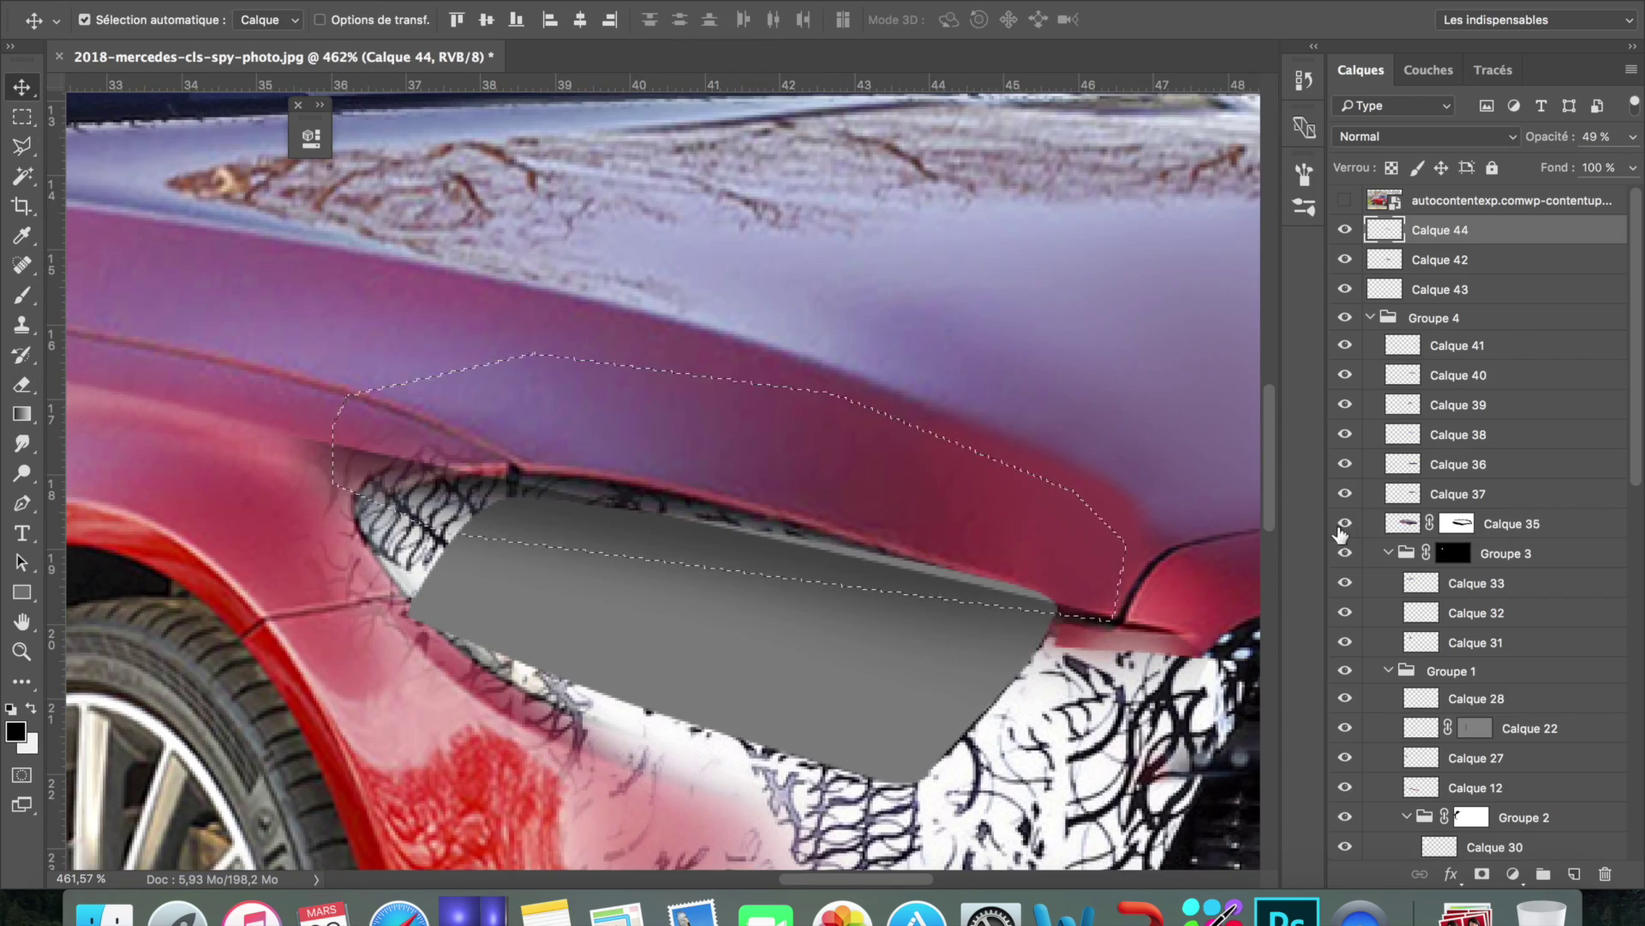
right_click(781, 552)
click(781, 552)
key(ctrl+t)
drag(751, 353, 750, 412)
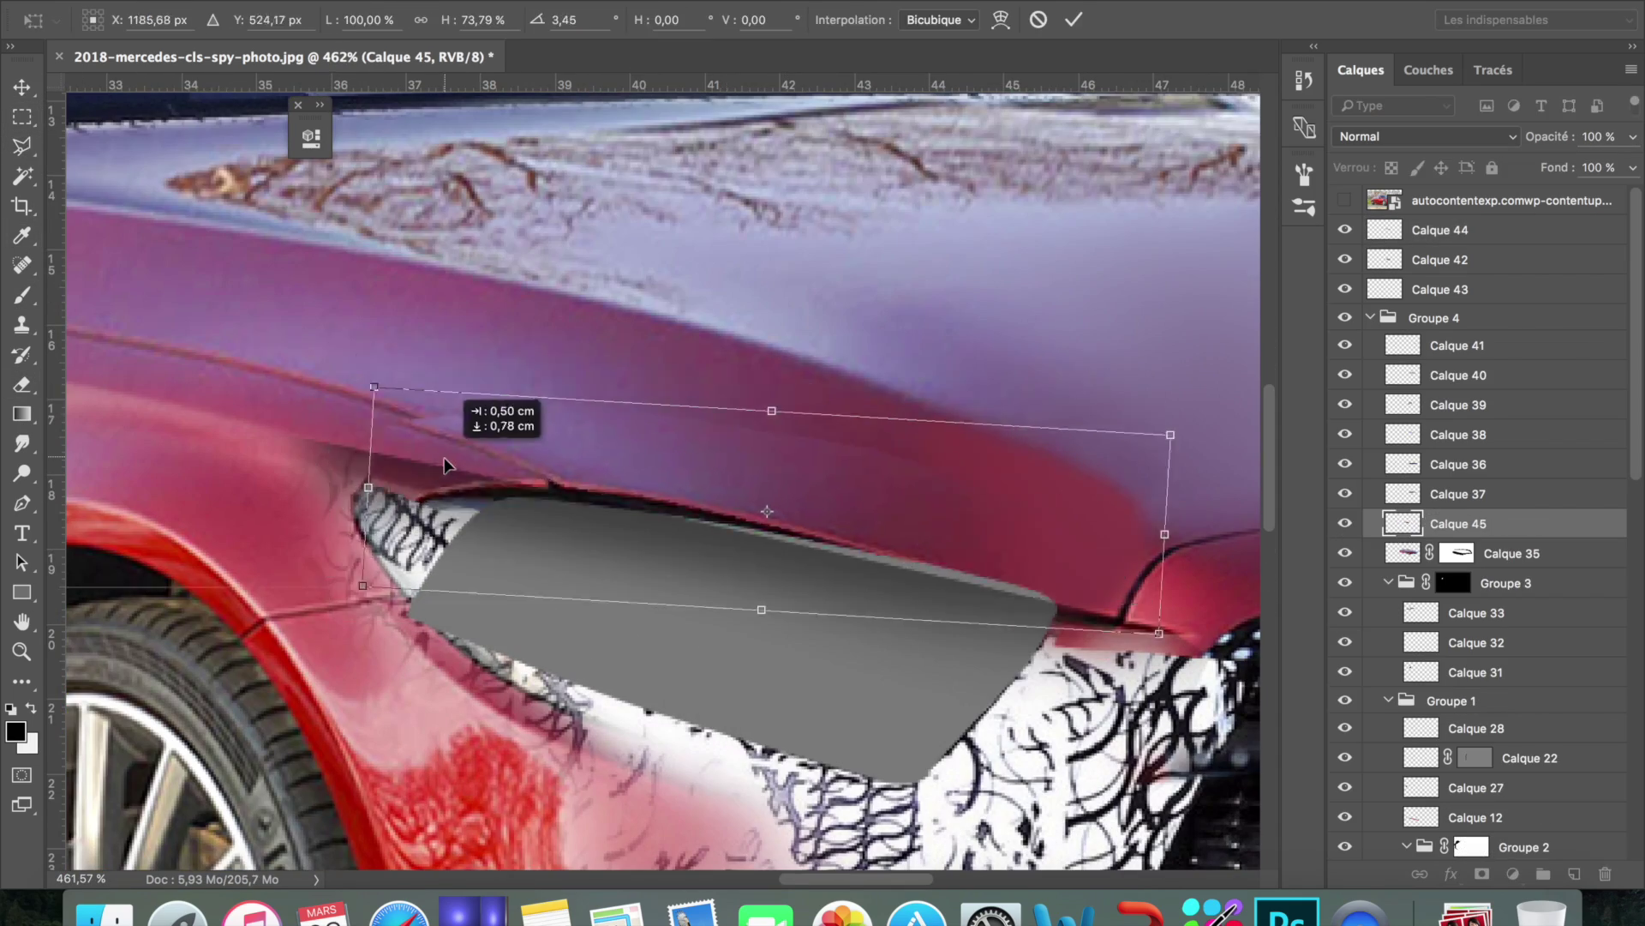
drag(735, 589, 677, 522)
key(Return)
click(22, 388)
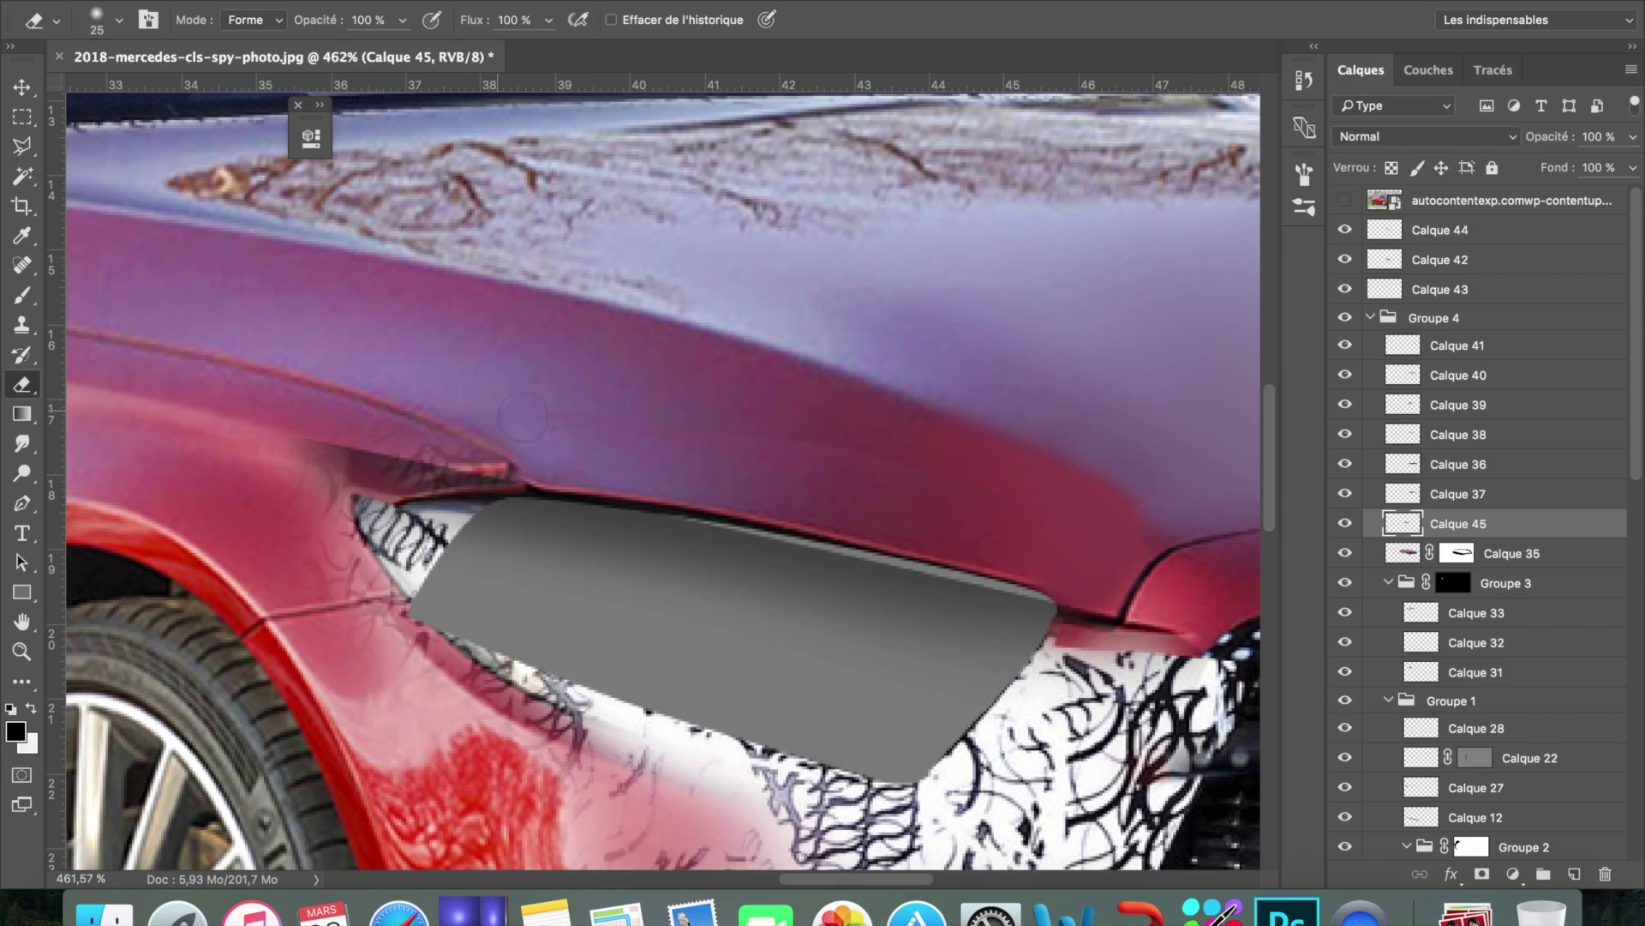
scroll(704, 468, down, 2)
Duplicate hood layer Calque 36 and select the hood paint layer Calque 41
key(i)
click(1575, 874)
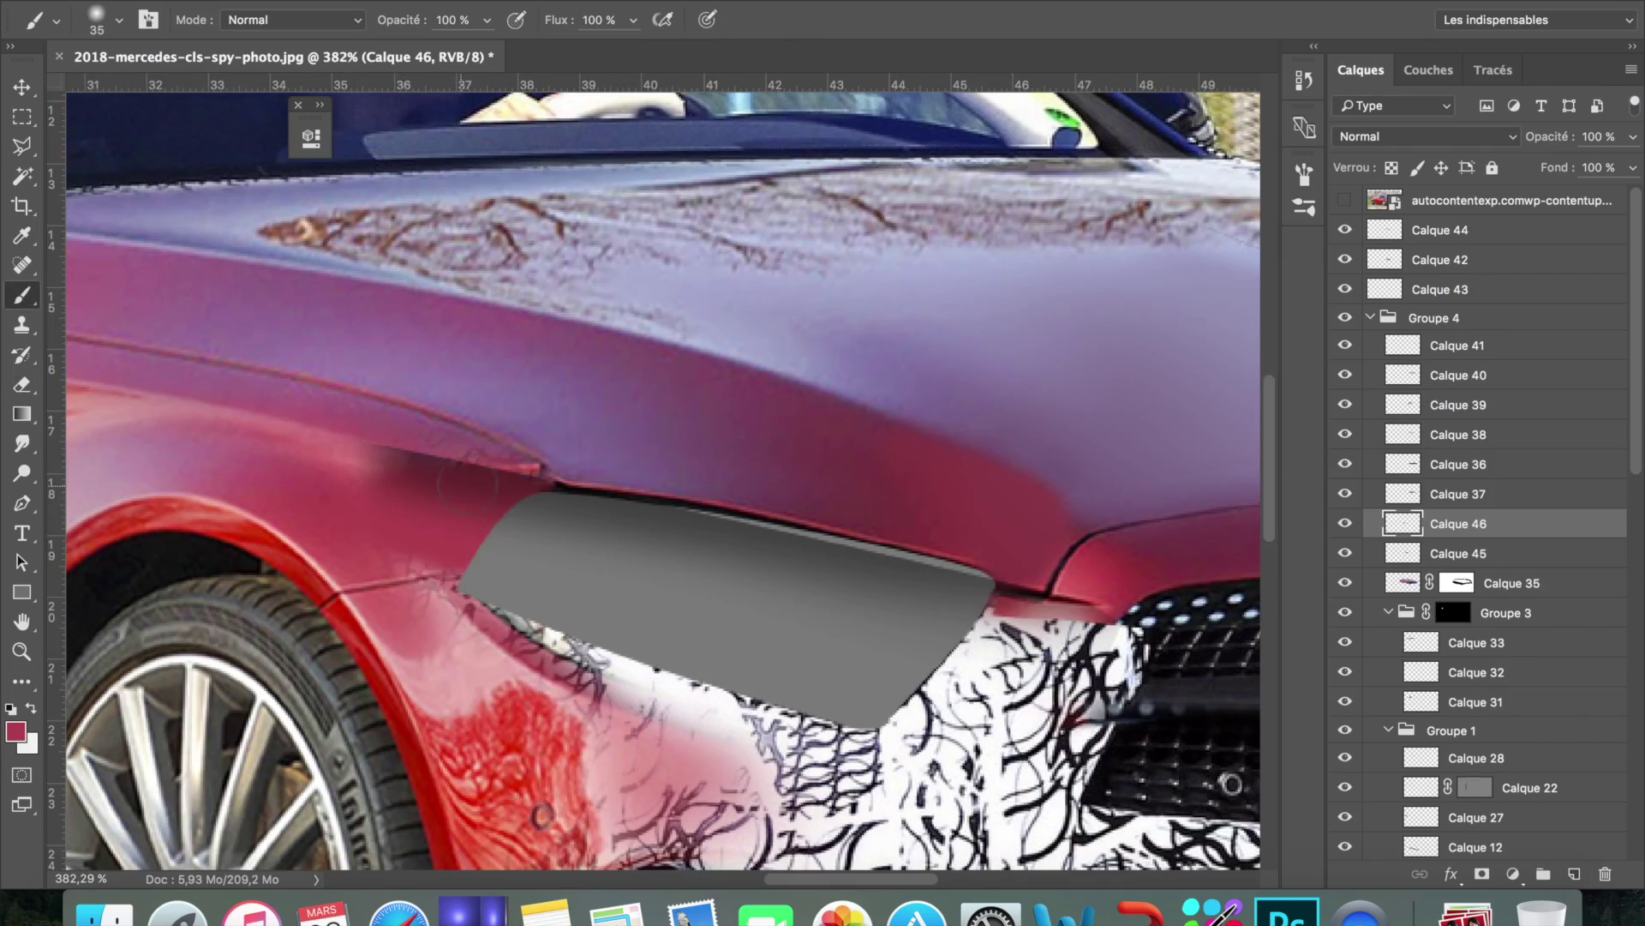
key(ctrl+0)
scroll(857, 548, up, 2)
scroll(857, 549, up, 3)
scroll(676, 476, down, 1)
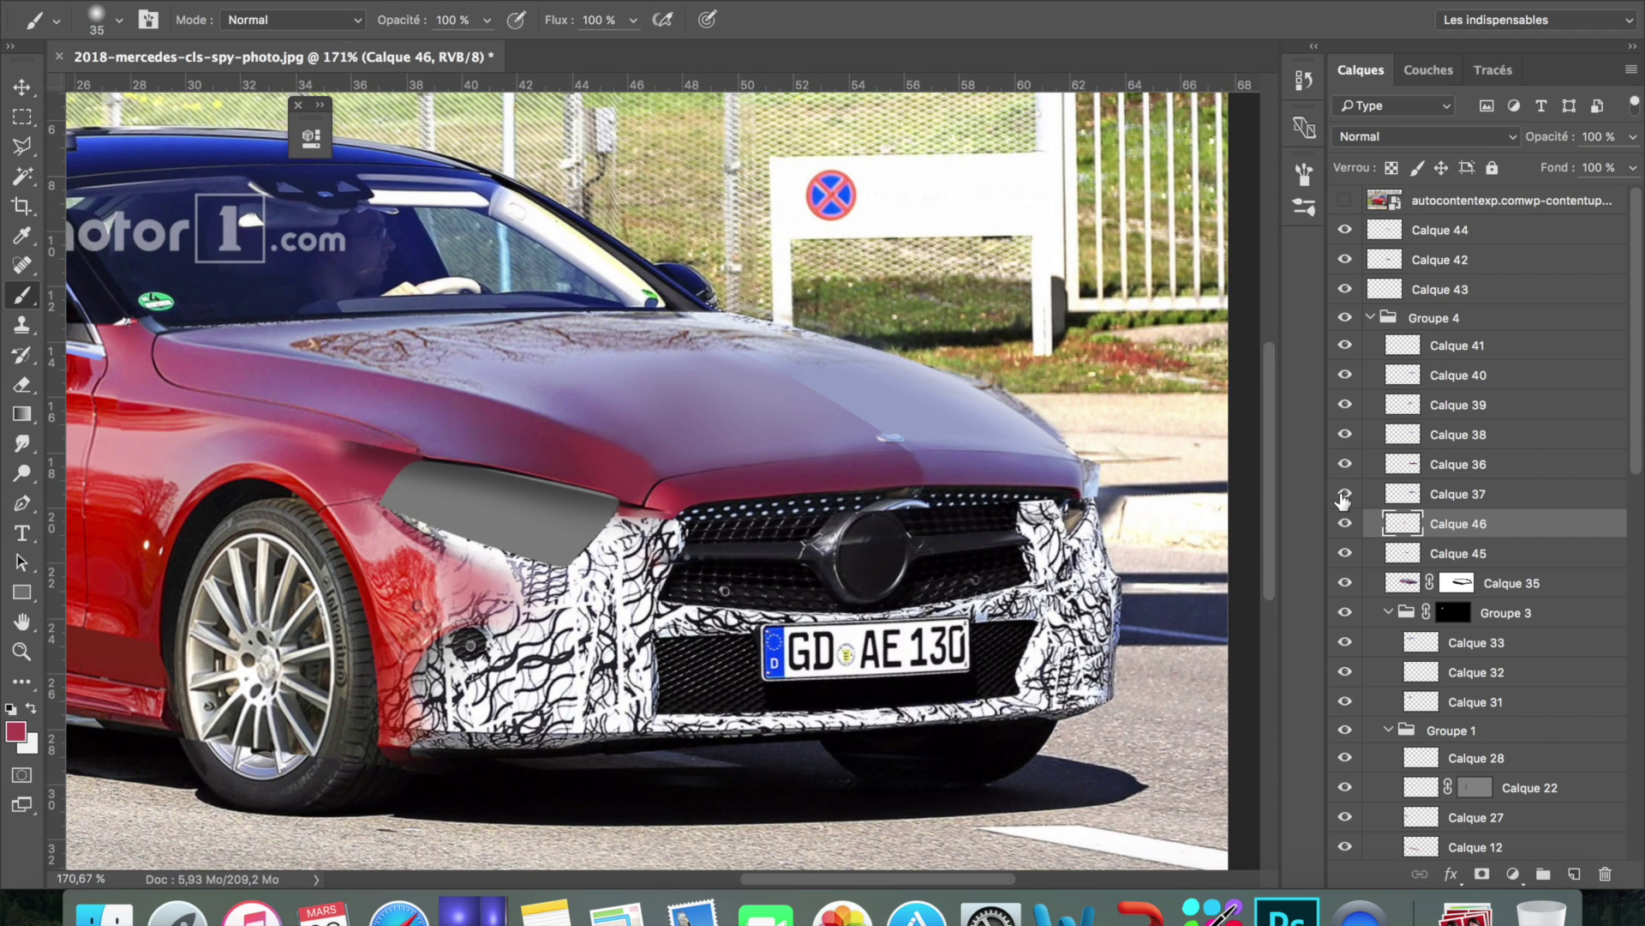
click(1372, 464)
key(m)
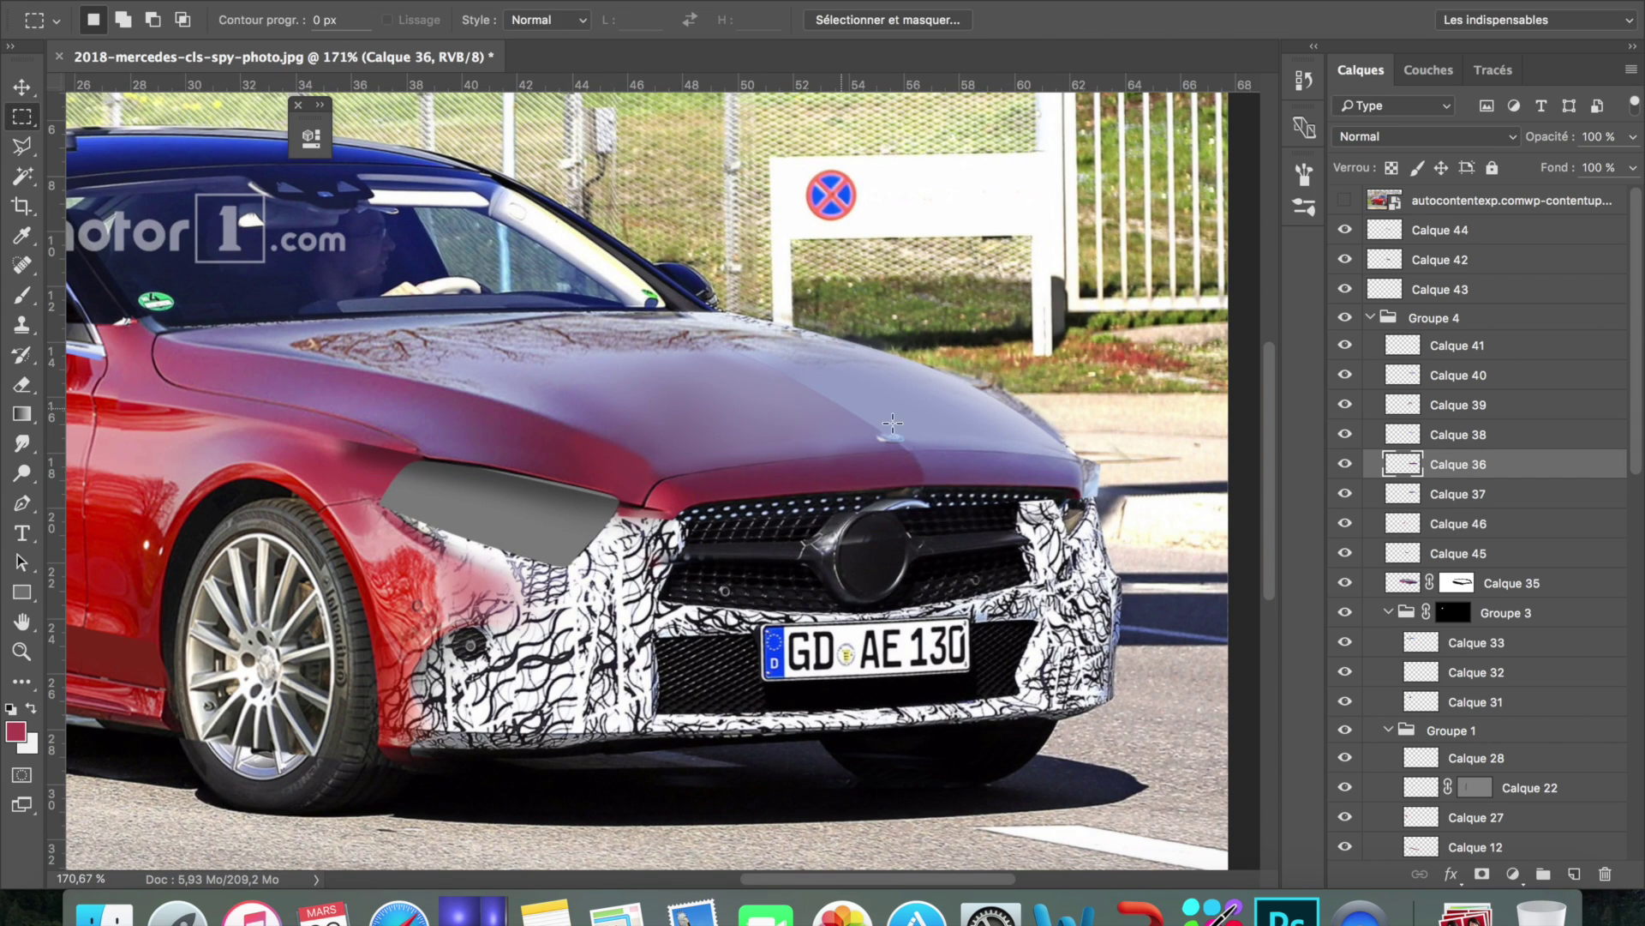
key(ctrl+j)
click(1457, 344)
Copy the C-Class reference grille onto its own semi-transparent layer
key(v)
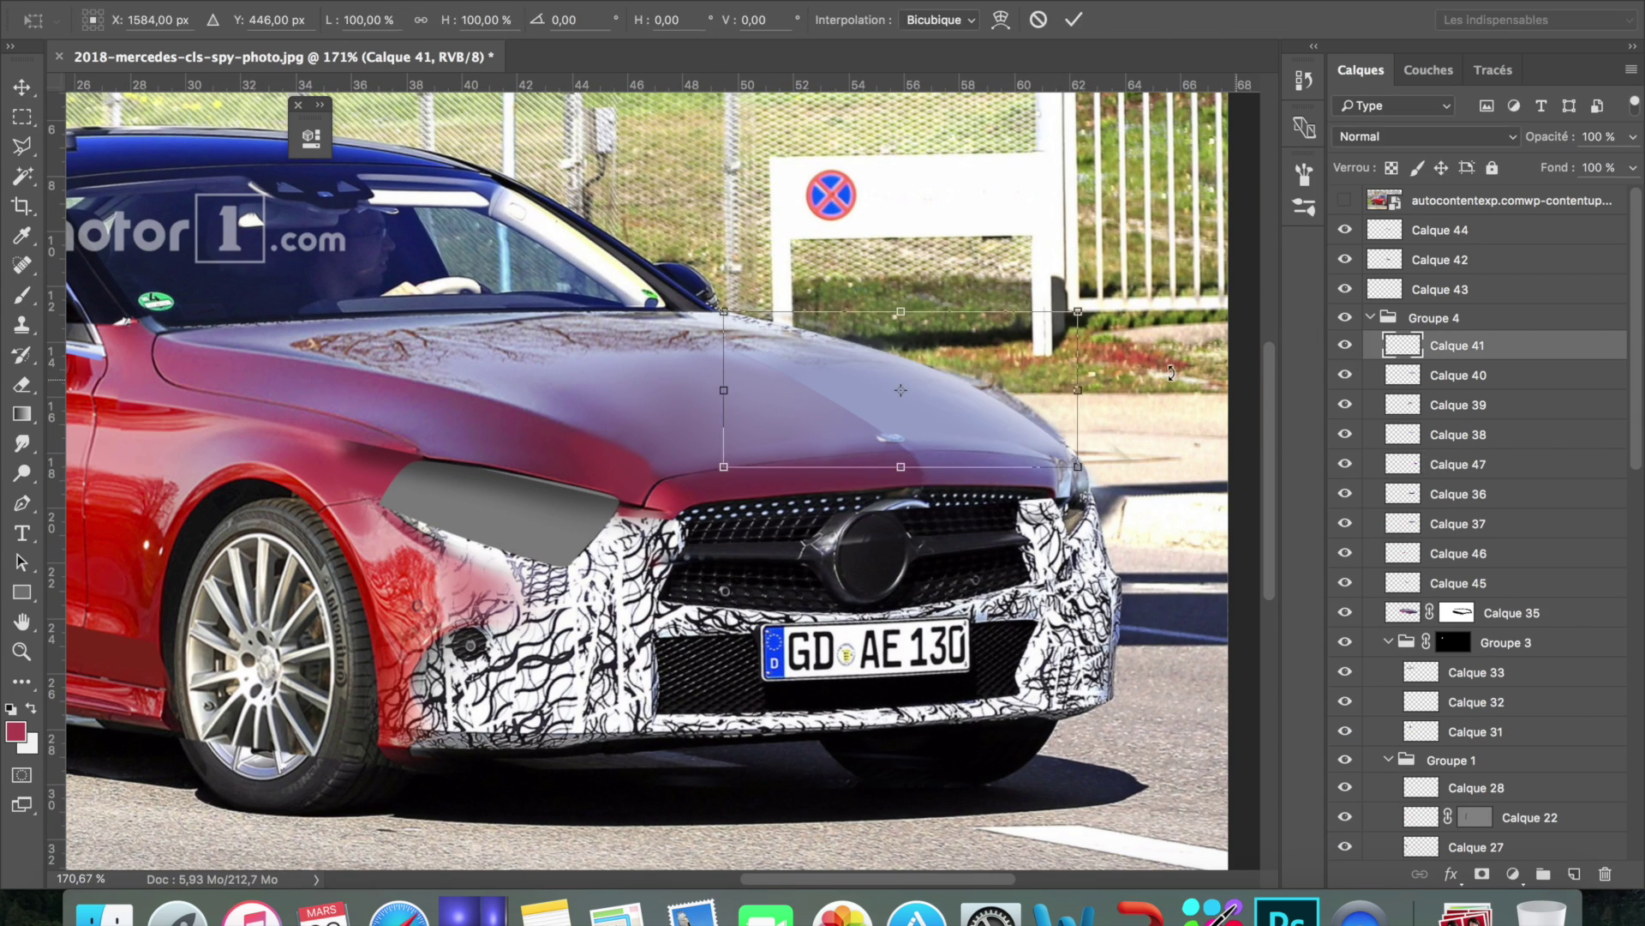
scroll(1154, 497, down, 3)
scroll(1155, 497, up, 5)
click(1344, 200)
key(m)
drag(506, 431, 957, 585)
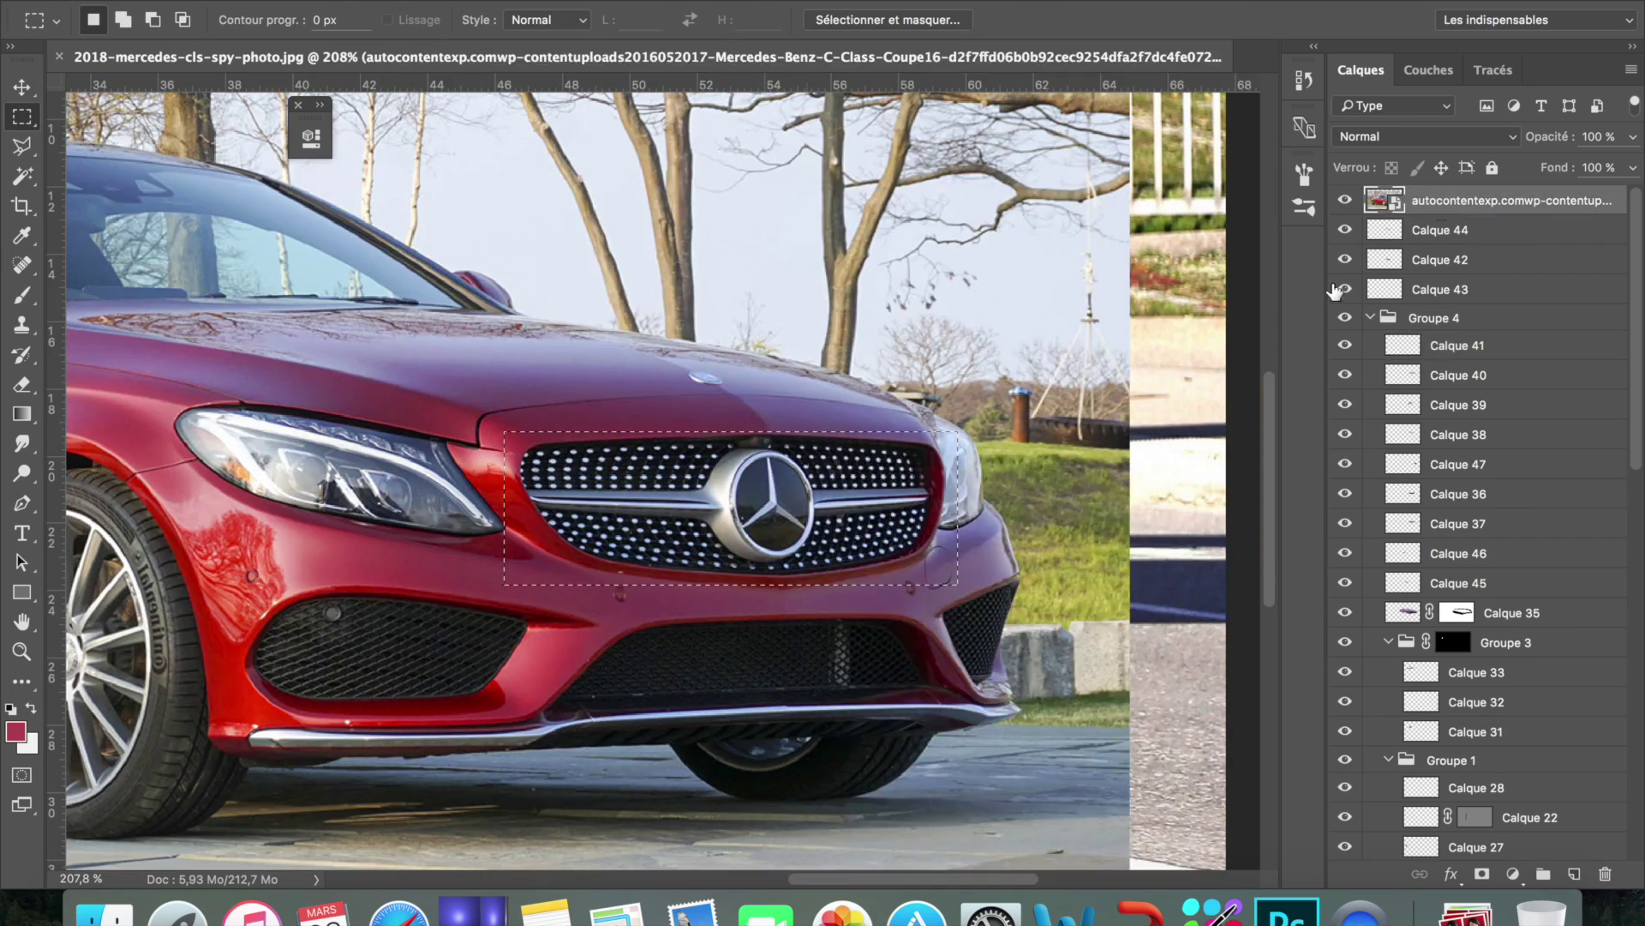
key(ctrl+j)
click(1345, 230)
key(4)
Move, scale and skew the star grille copy over the spy car's grille
key(ctrl+t)
drag(754, 510, 771, 493)
drag(731, 431, 771, 435)
drag(506, 508, 437, 523)
key(9)
scroll(163, 291, up, 2)
key(p)
key(Return)
Erase the grille's excess left part through an inverted path selection, restoring full opacity
key(6)
key(4)
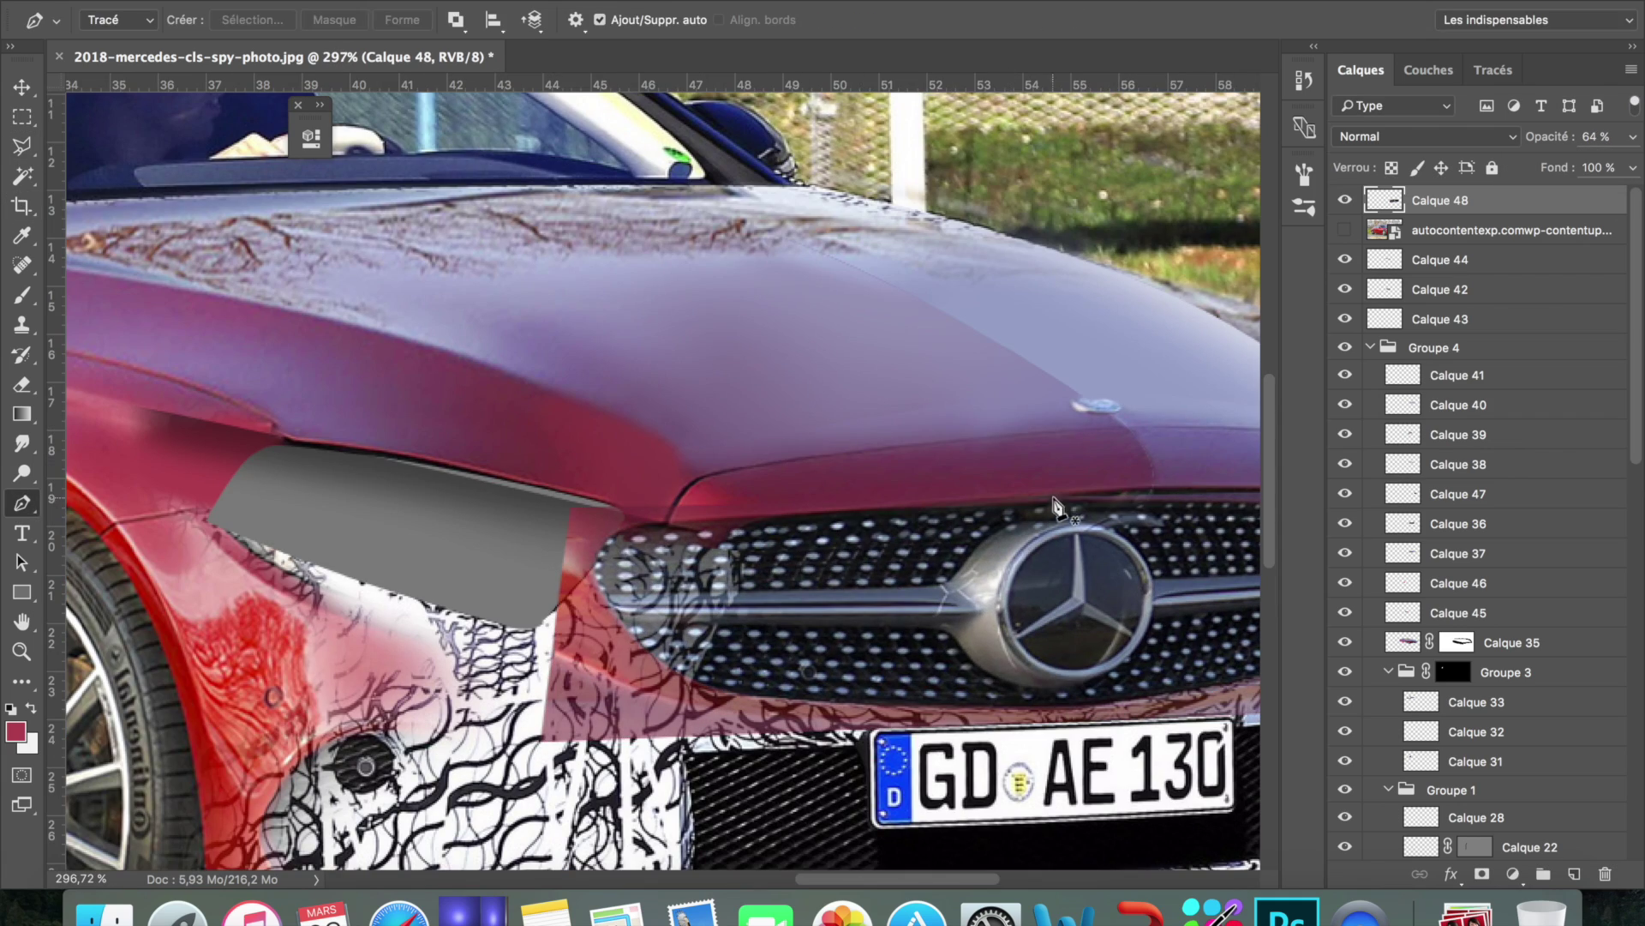
right_click(962, 696)
click(1047, 676)
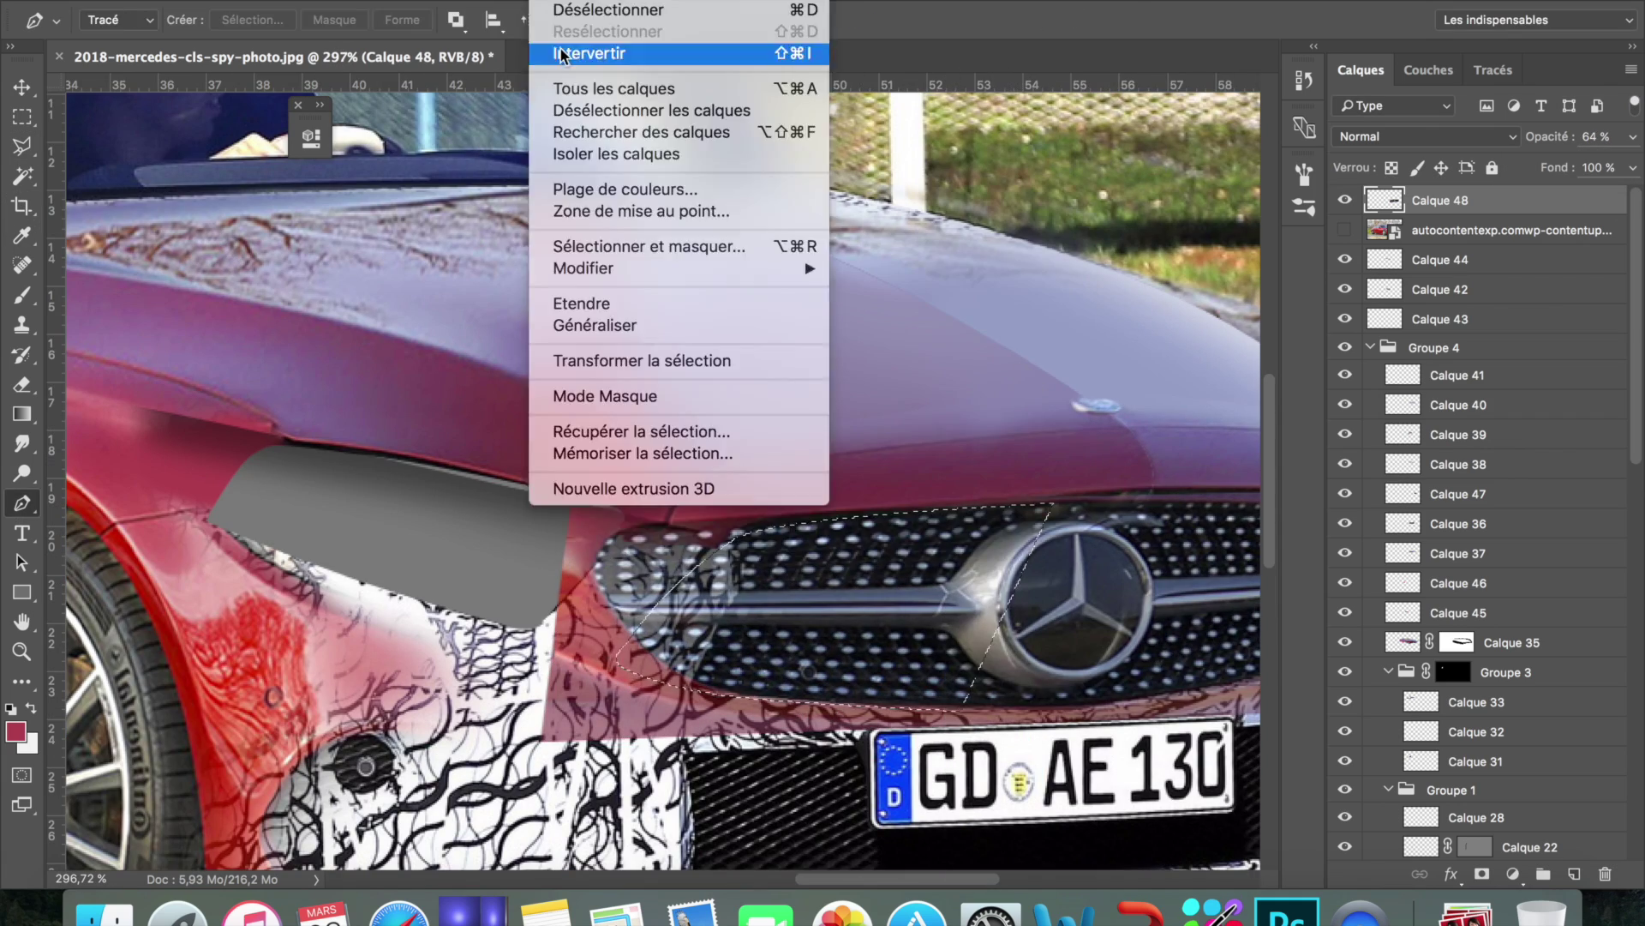
click(557, 51)
key(e)
drag(668, 548, 652, 702)
drag(1605, 171, 1632, 171)
scroll(844, 499, down, 3)
scroll(844, 499, up, 5)
scroll(914, 493, down, 3)
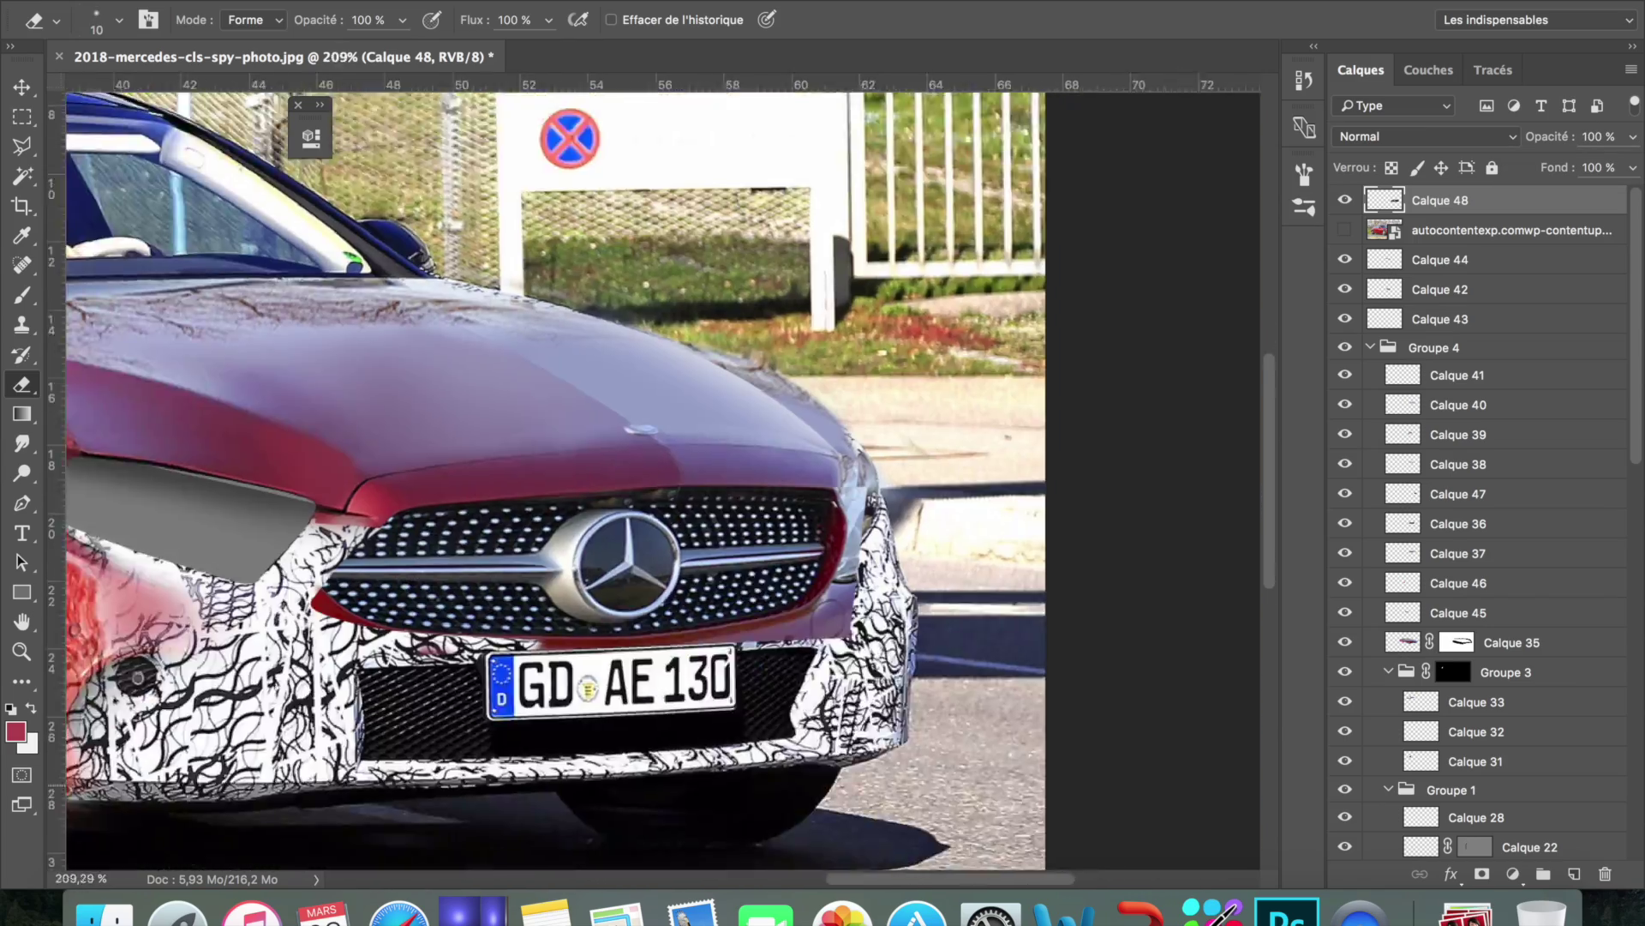
Add a new layer for the grille edge with default black and white colours
key(m)
scroll(429, 514, up, 4)
key(ctrl+shift+alt+n)
key(d)
key(b)
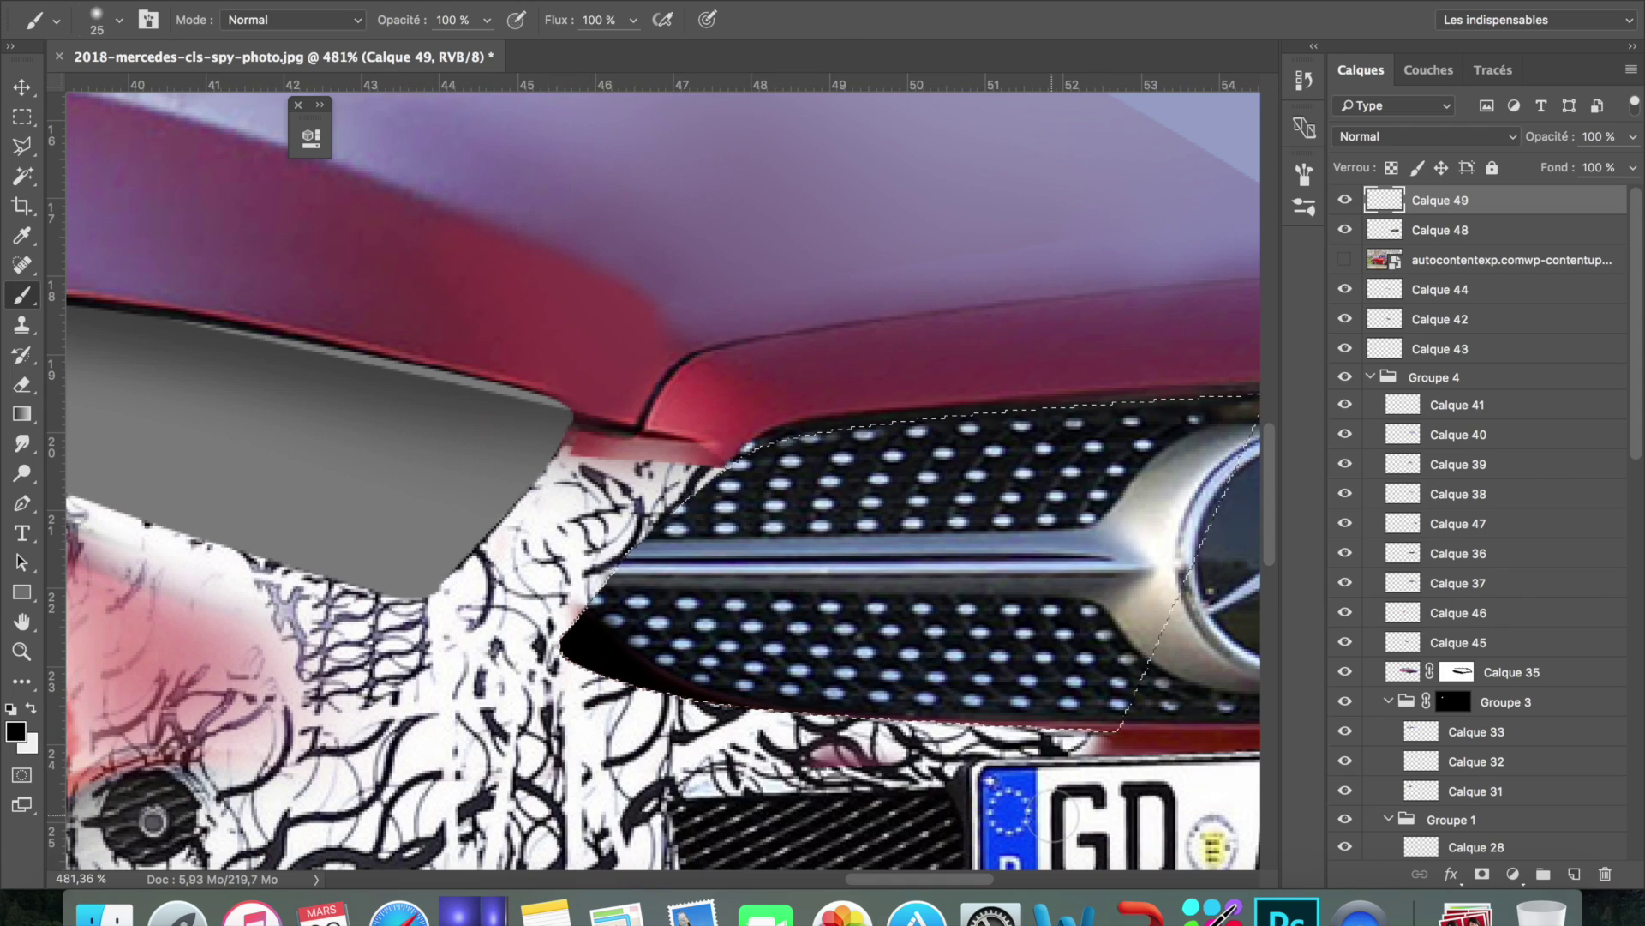
scroll(823, 480, down, 3)
scroll(356, 429, up, 4)
Cut a grille piece onto its own layer, stretch it right, and erase its bumper overhang
key(m)
key(alt+bracketleft)
drag(598, 427, 1043, 769)
right_click(866, 636)
click(866, 638)
key(ctrl+t)
drag(1043, 598, 1189, 565)
key(Return)
key(e)
mouse_move(991, 375)
mouse_down()
mouse_move(1106, 531)
mouse_move(1157, 712)
mouse_up()
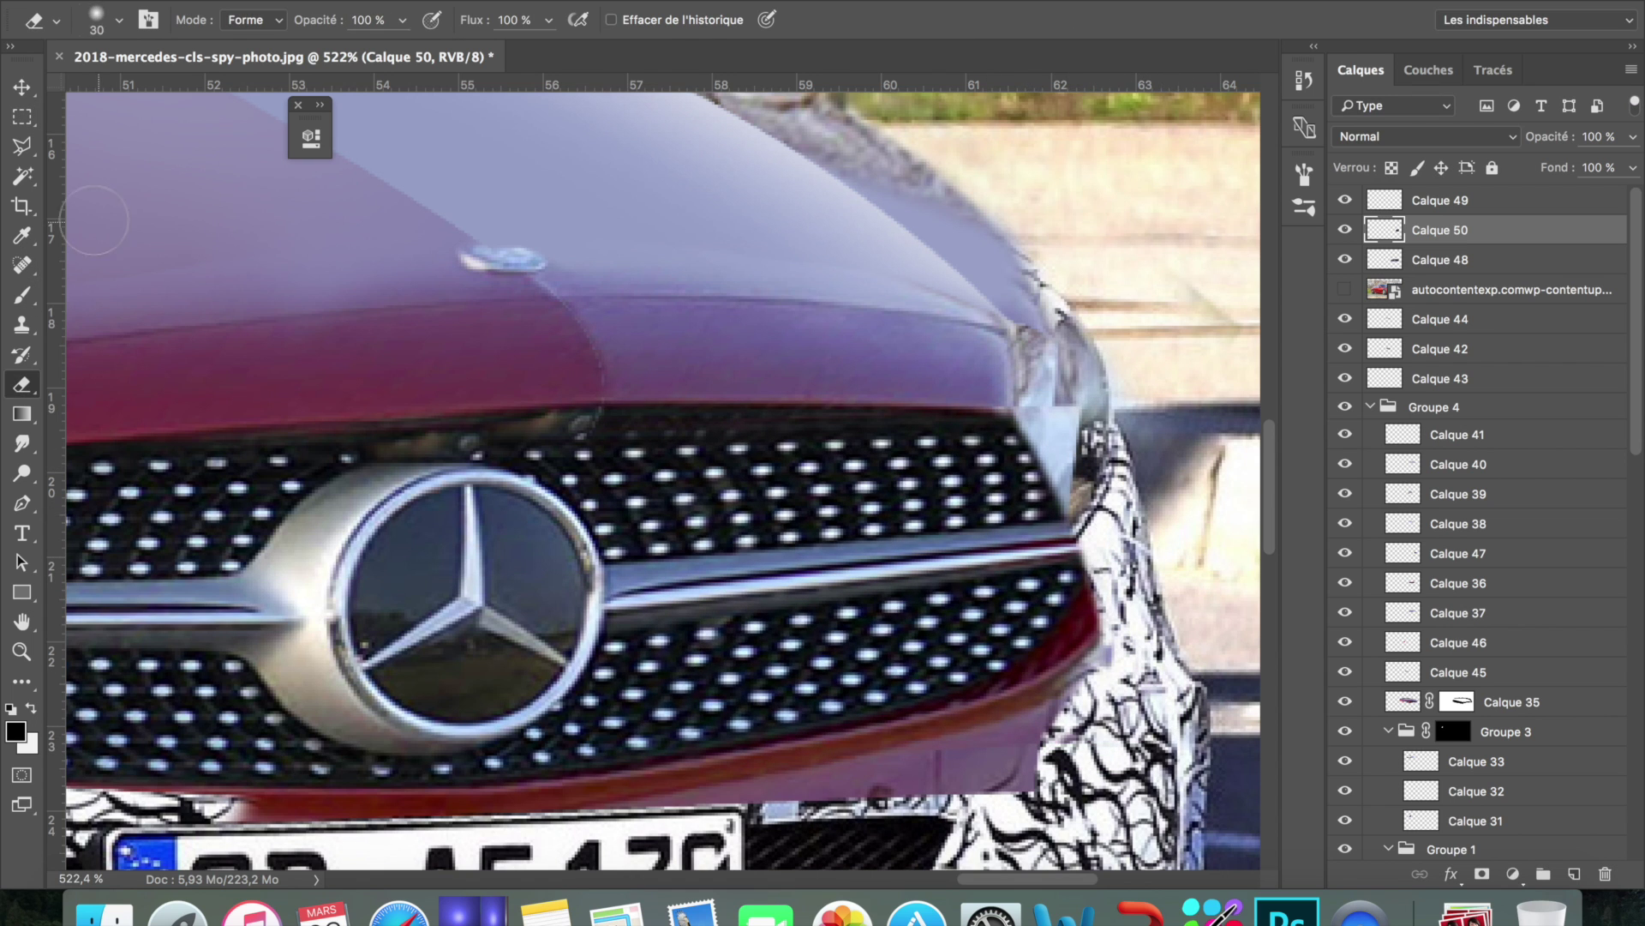
Add a layer for the red grille surround and paste another star grille, resized into place
key(ctrl+alt+shift+n)
alt+click(772, 369)
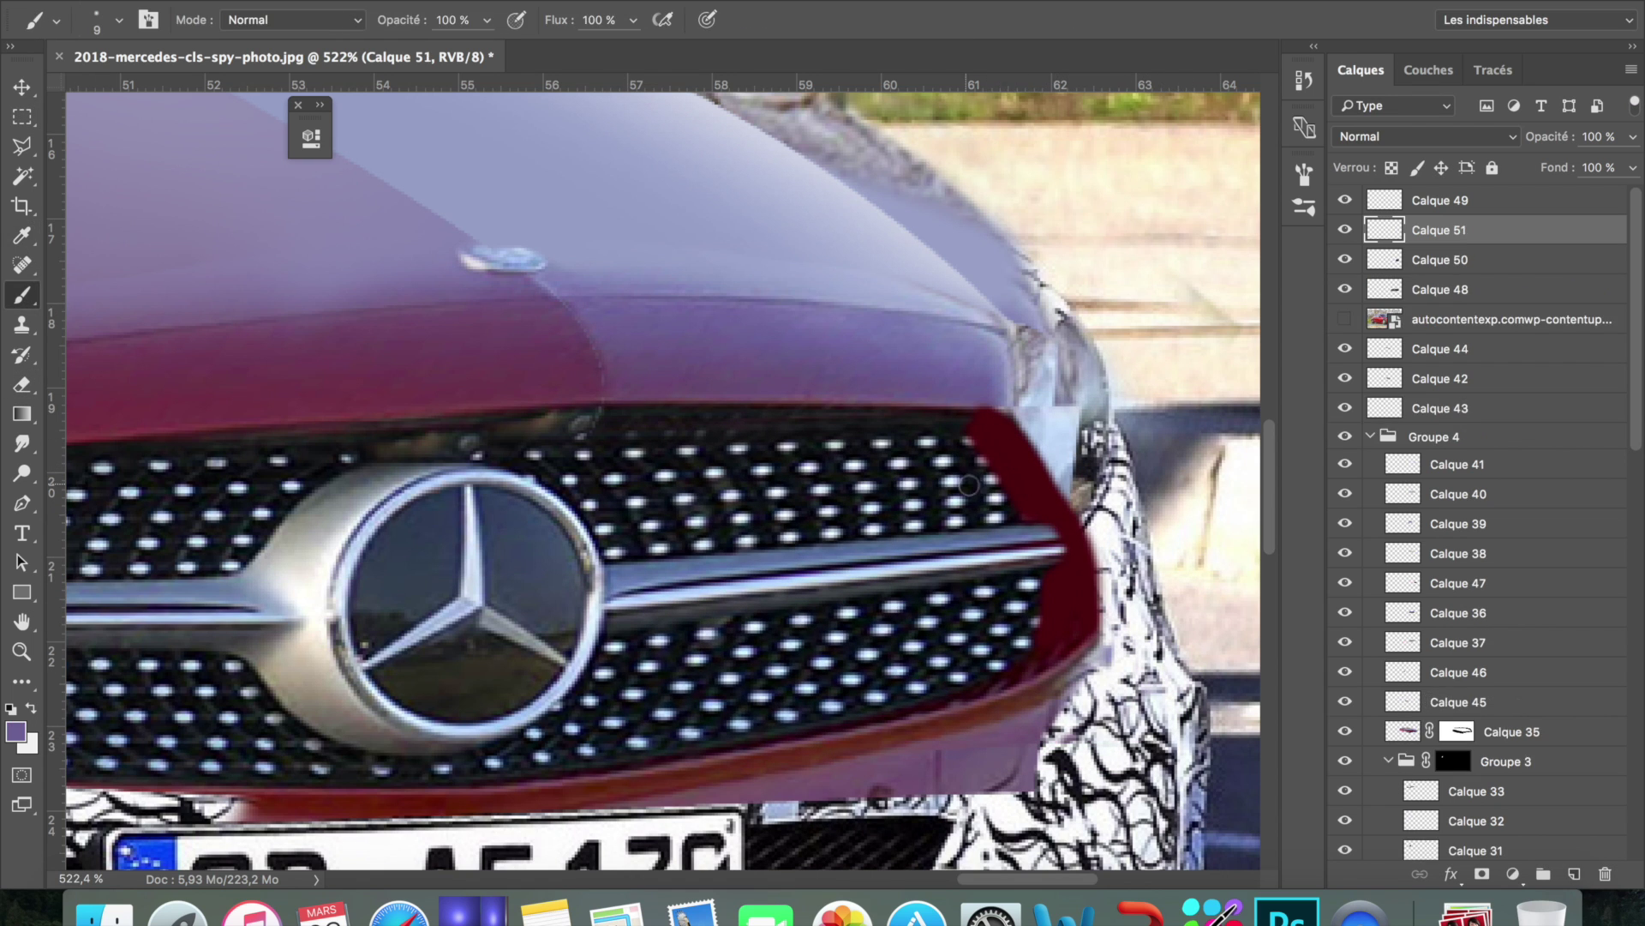
scroll(812, 388, down, 5)
key(ctrl+v)
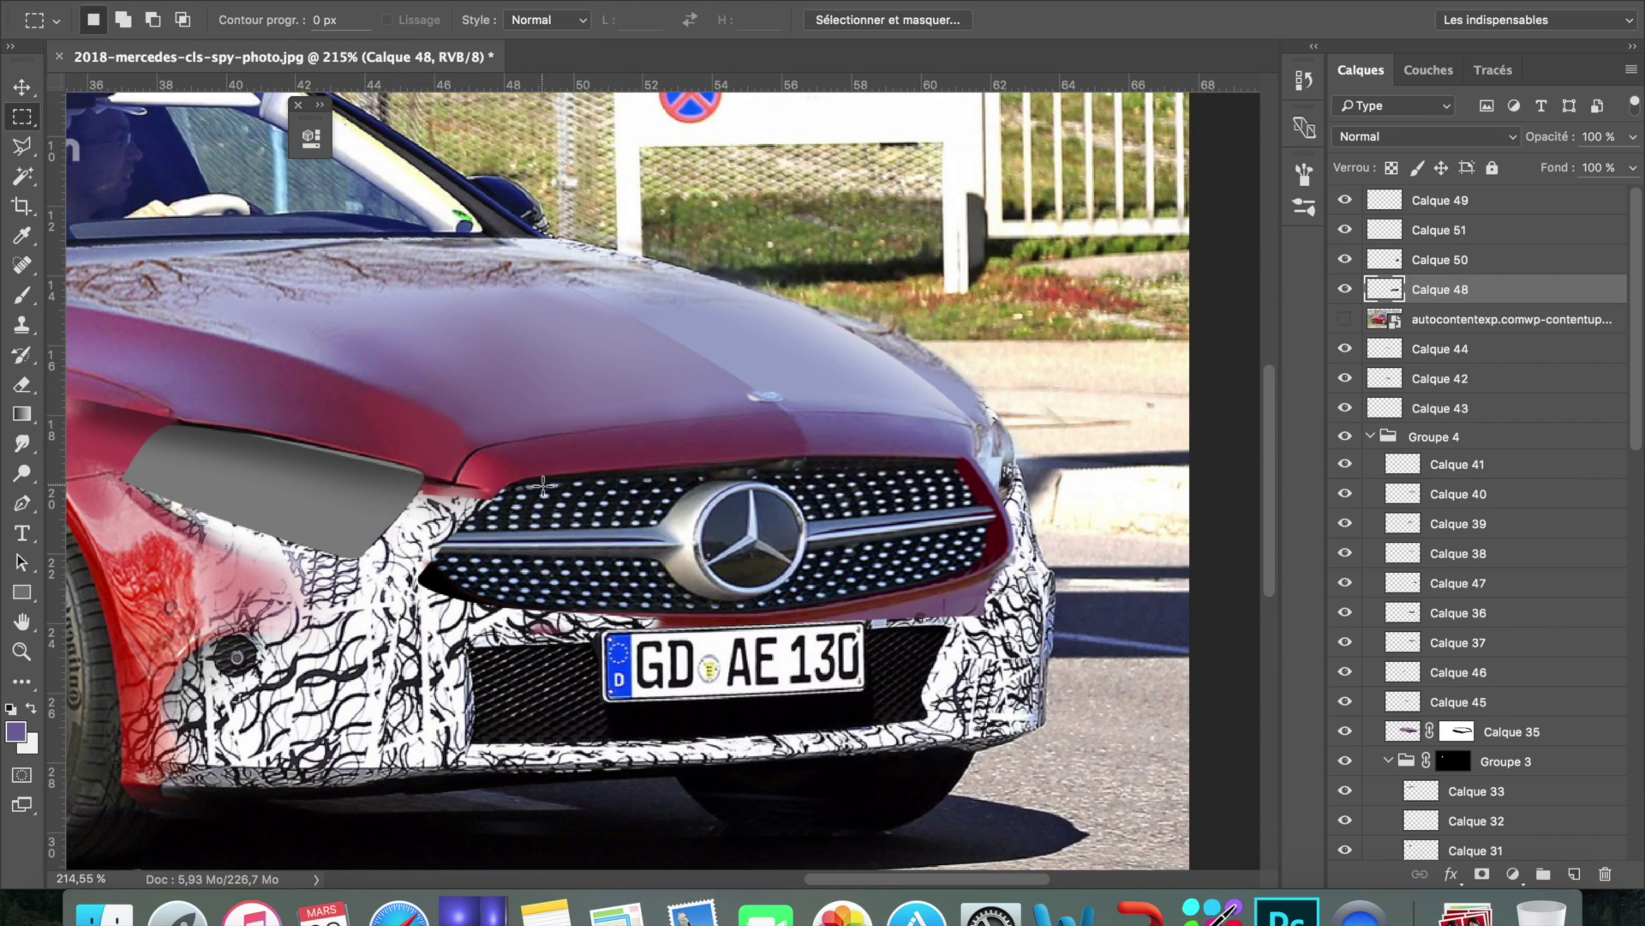
key(ctrl+t)
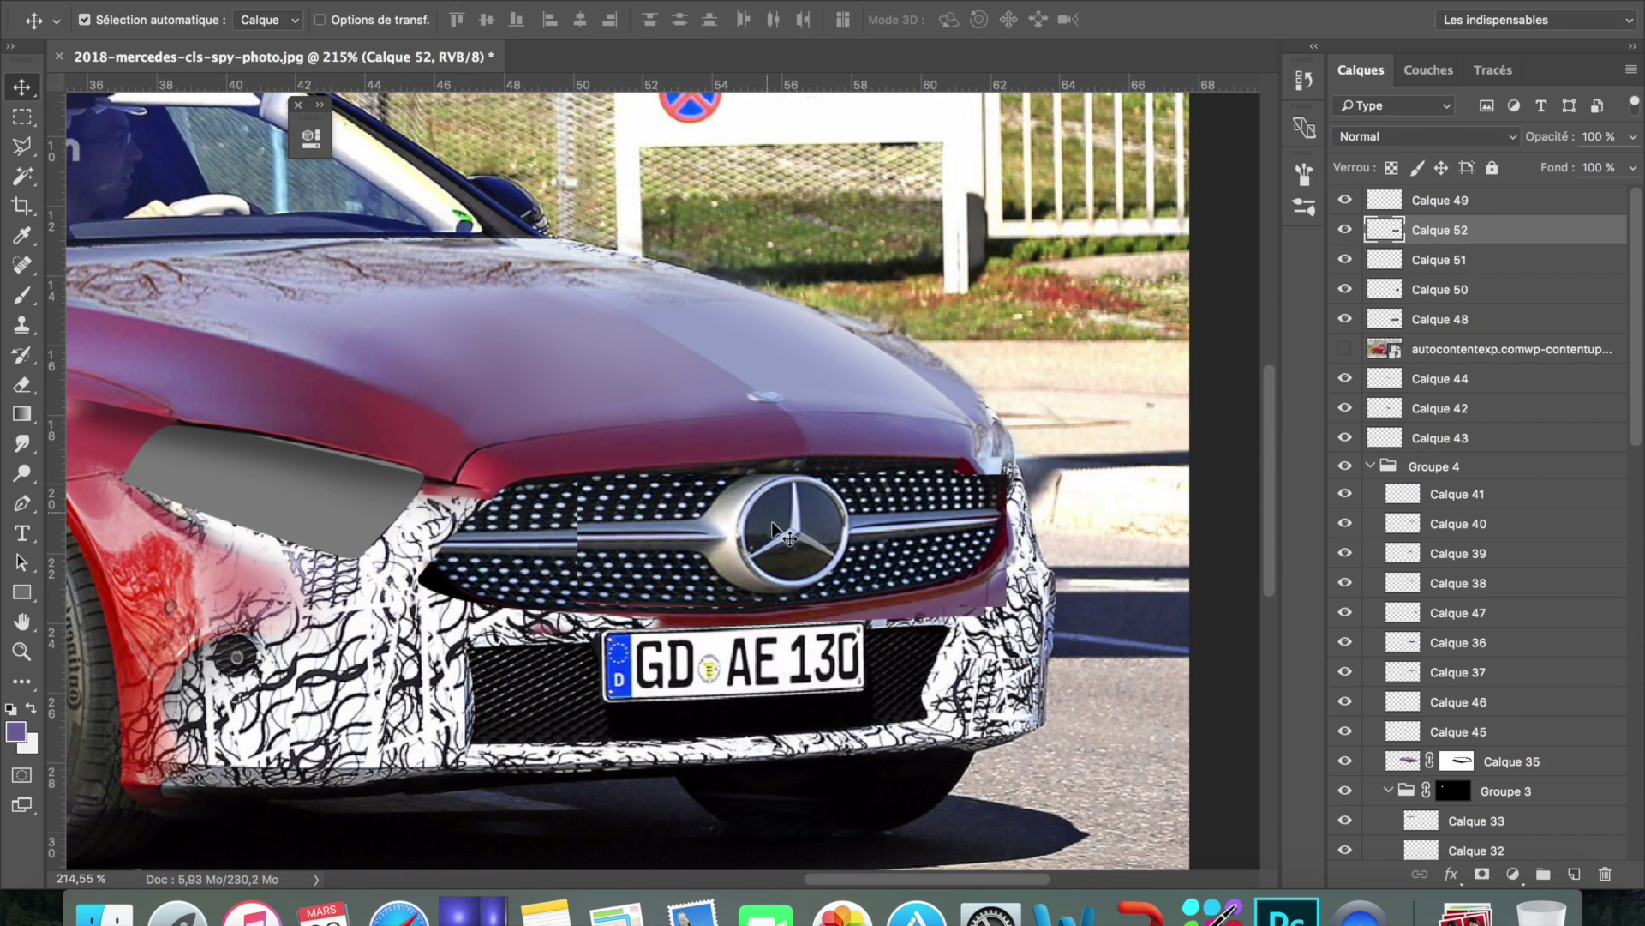
key(ctrl+t)
key(Return)
key(e)
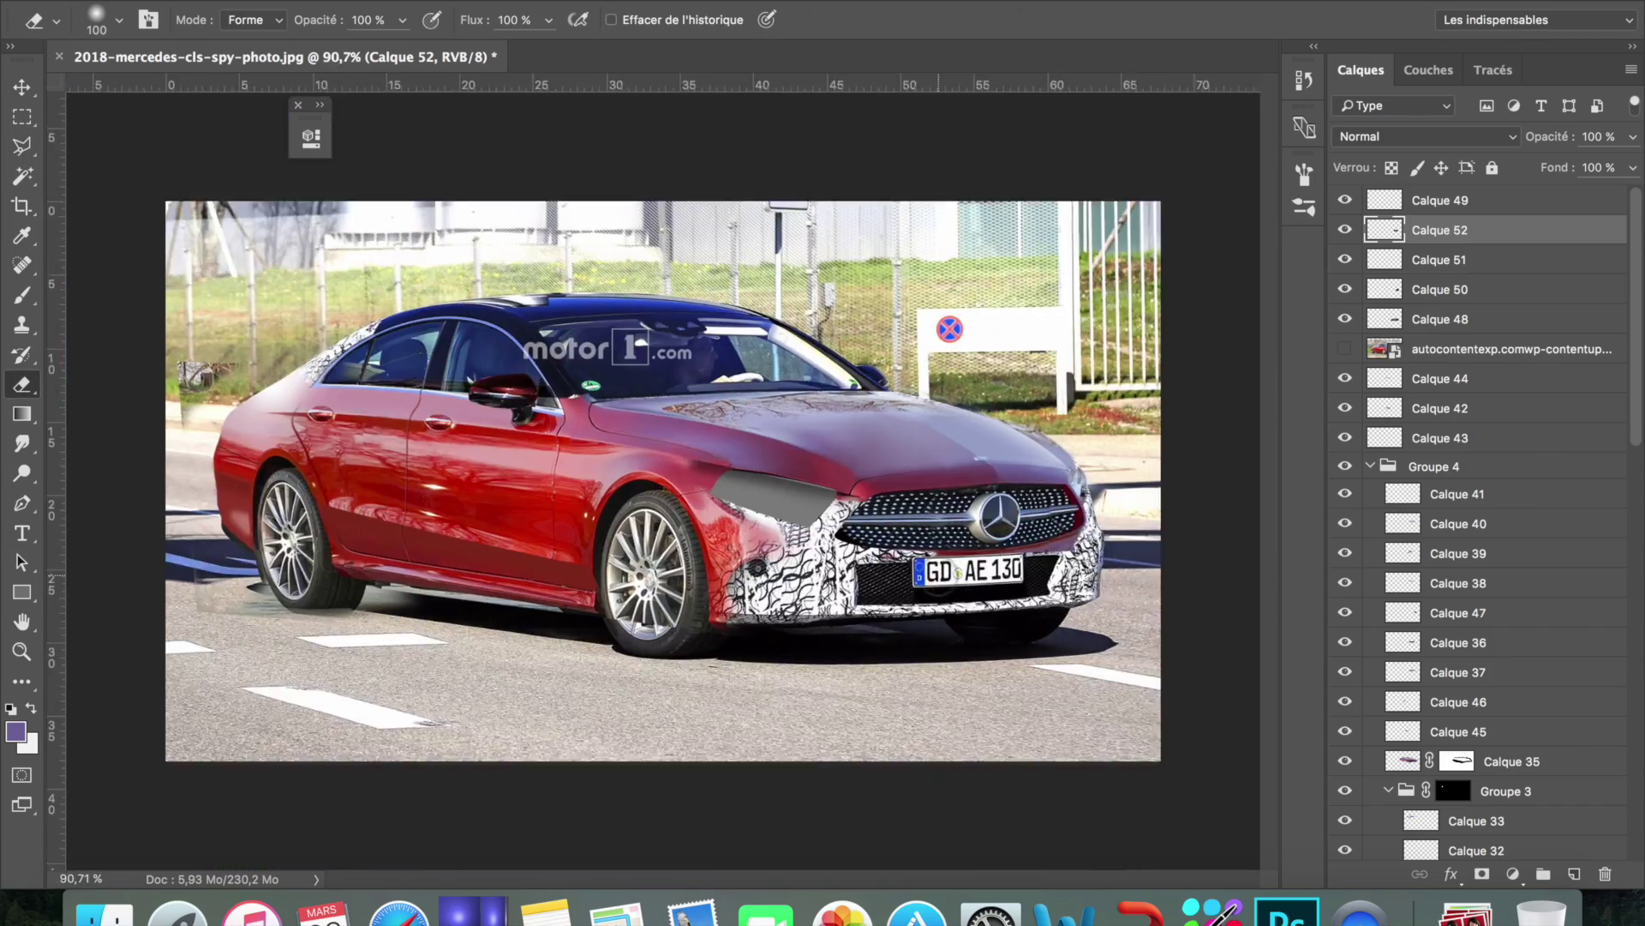
Copy the reference photo's bumper onto its own layer and warp it to the car's front
click(1344, 348)
drag(1457, 349, 1457, 190)
key(ctrl+j)
click(1344, 200)
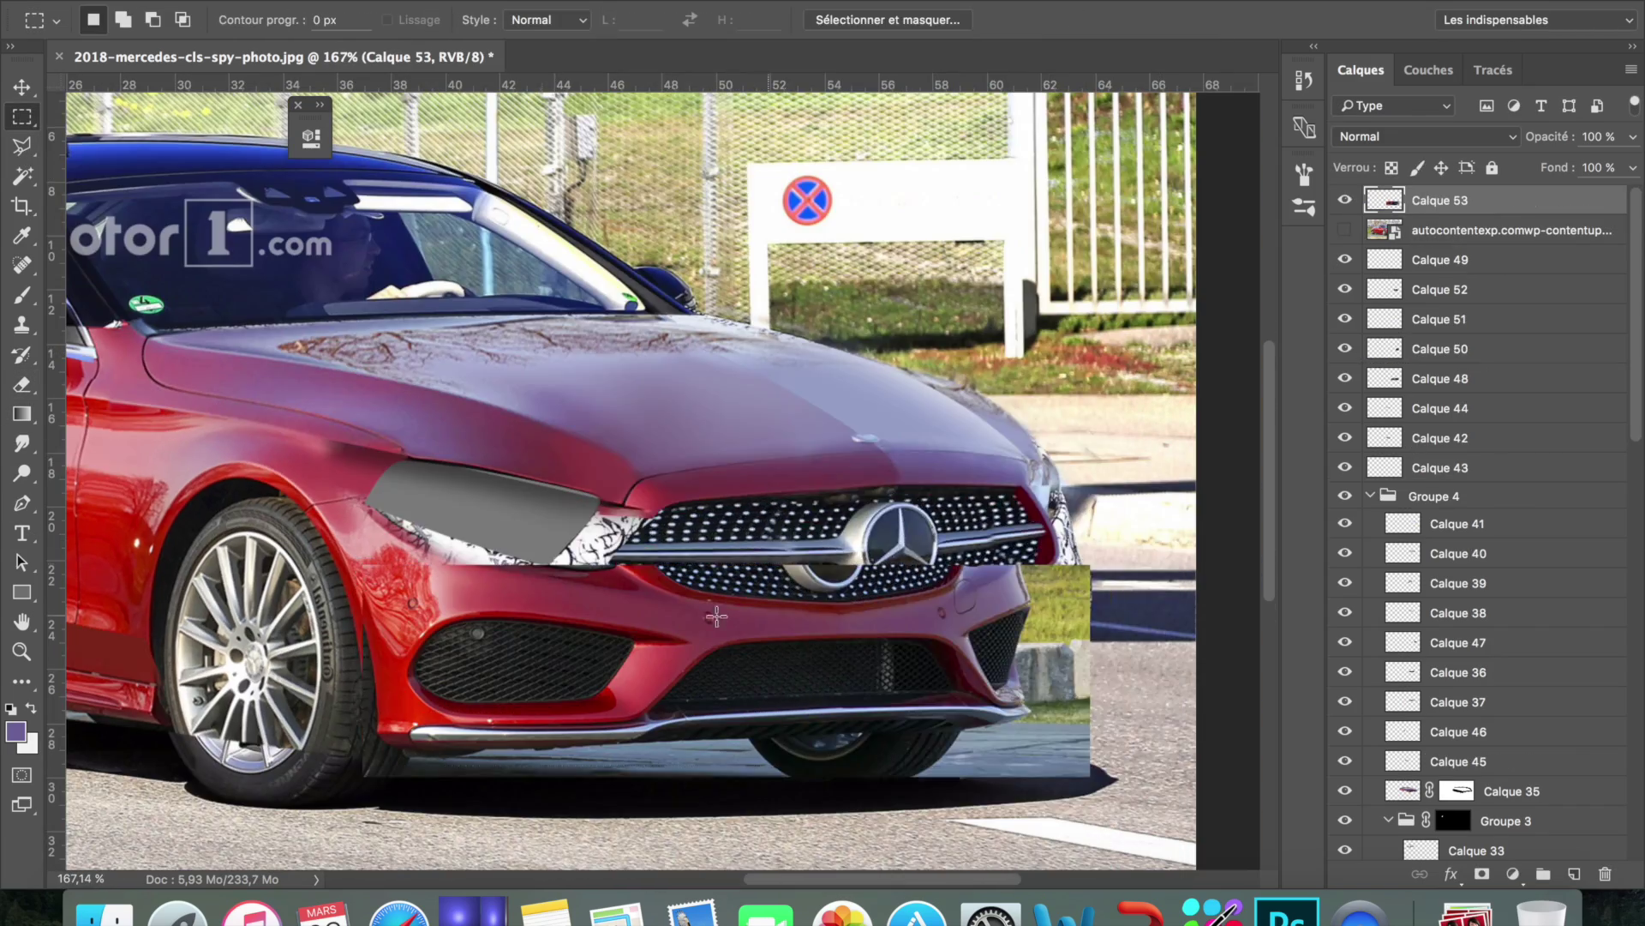
key(ctrl+t)
click(274, 9)
click(728, 600)
drag(600, 685, 480, 668)
key(Return)
click(1482, 874)
Paint black with a 20 px brush on the bumper layer's mask
key(b)
click(16, 730)
click(874, 668)
click(1462, 352)
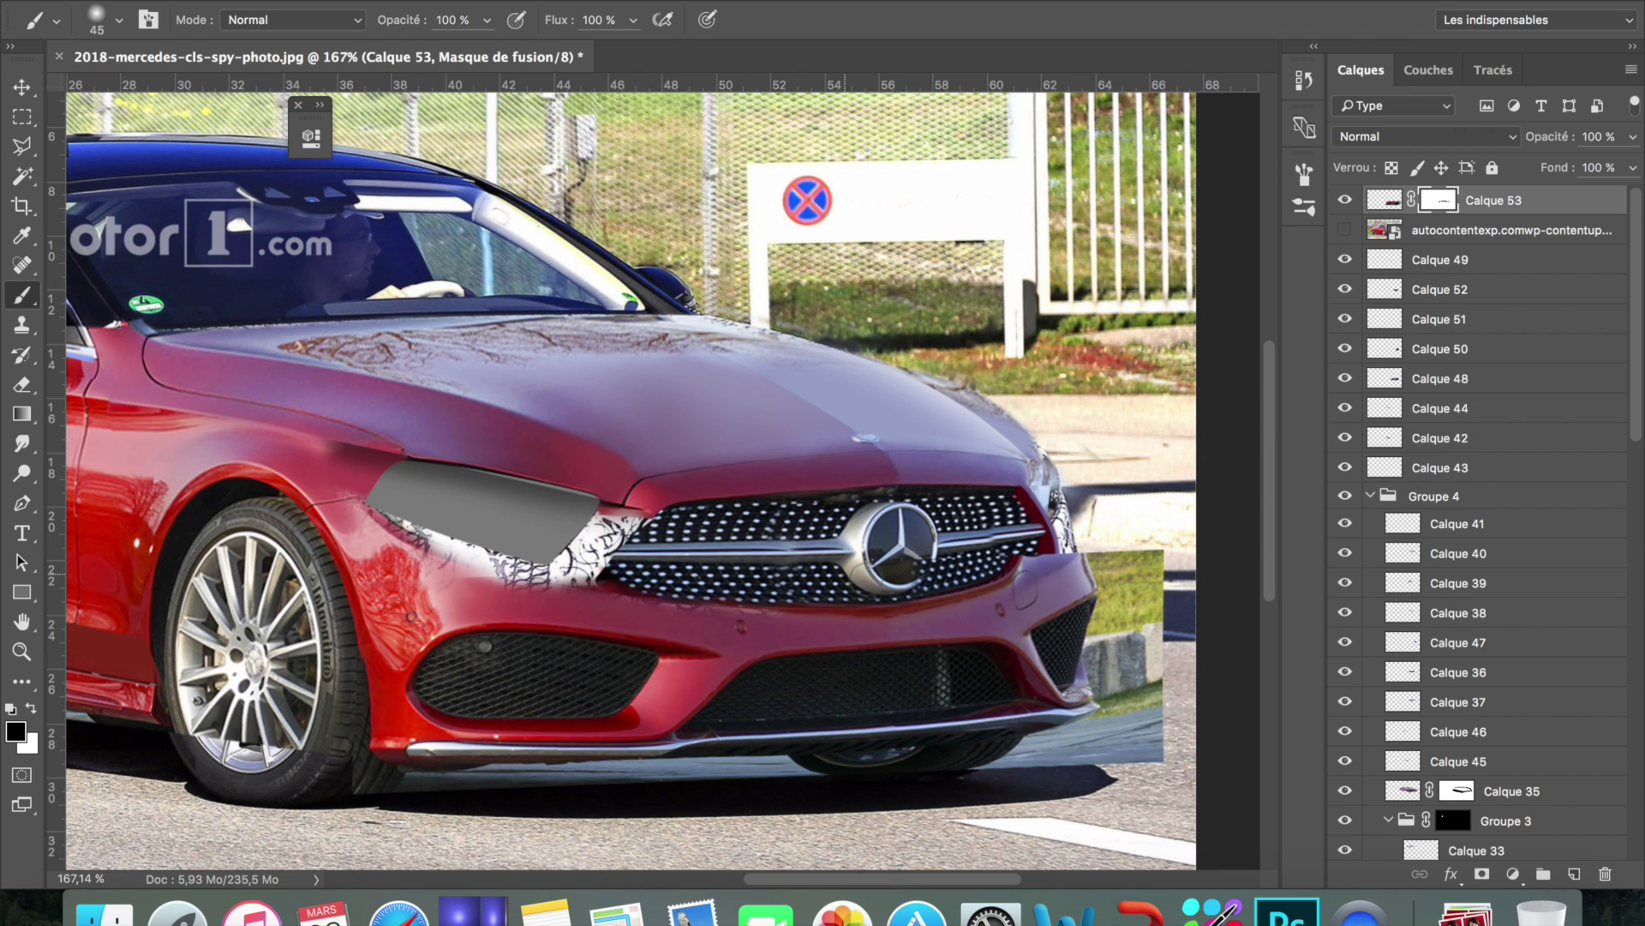
right_click(1191, 544)
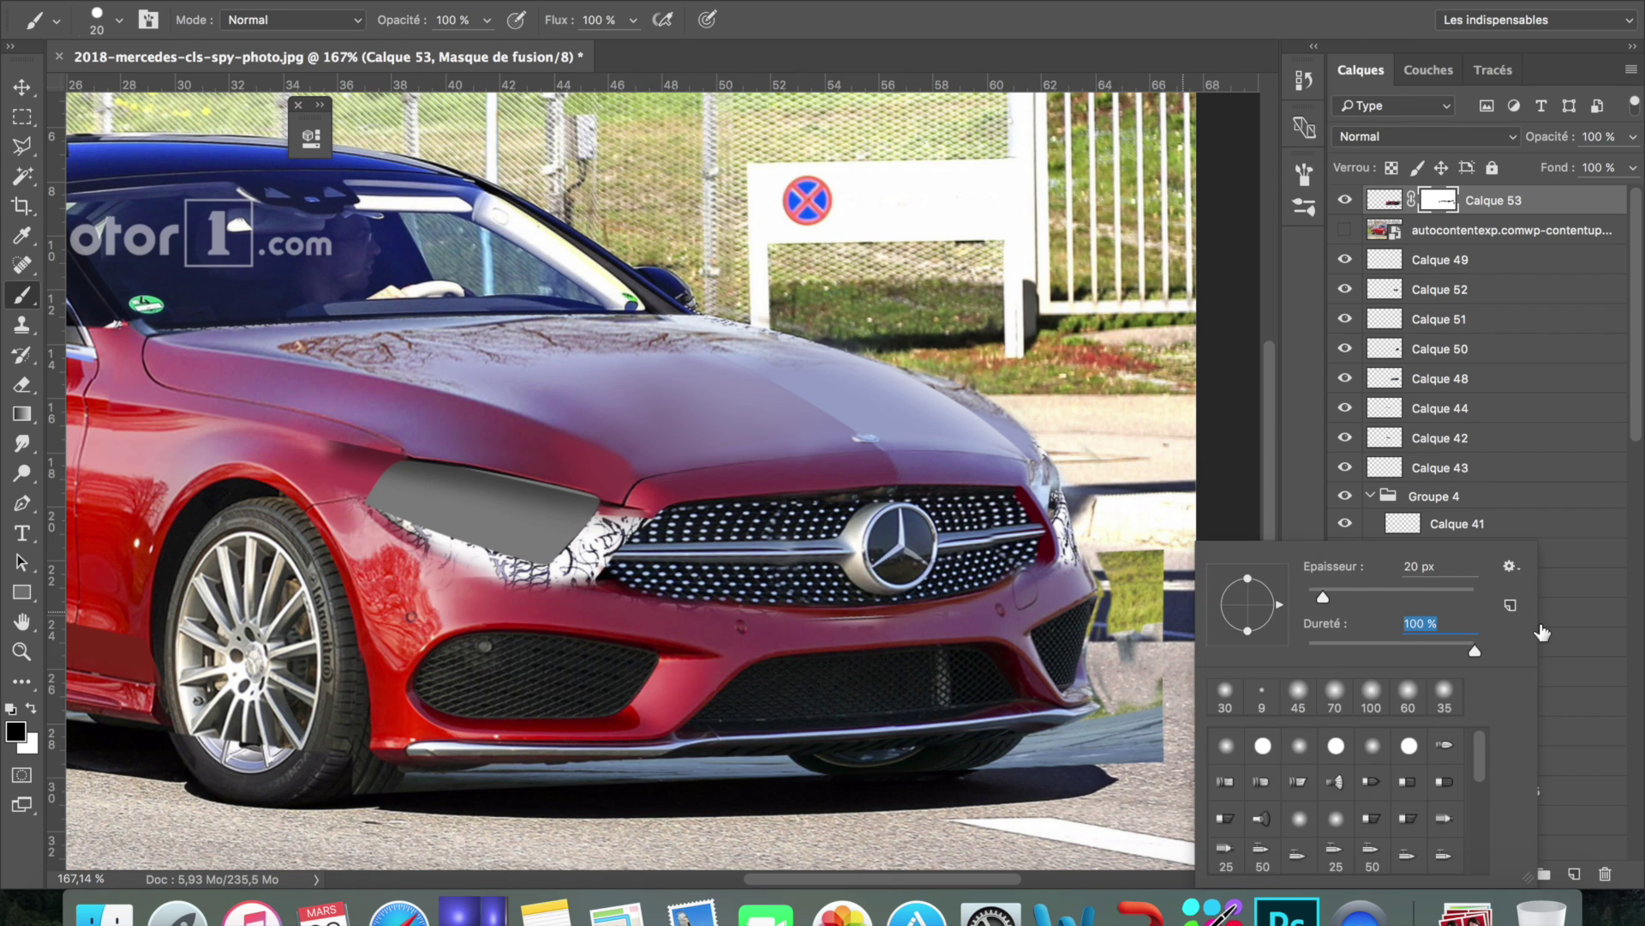
scroll(1172, 674, up, 5)
scroll(908, 452, down, 2)
scroll(908, 452, down, 3)
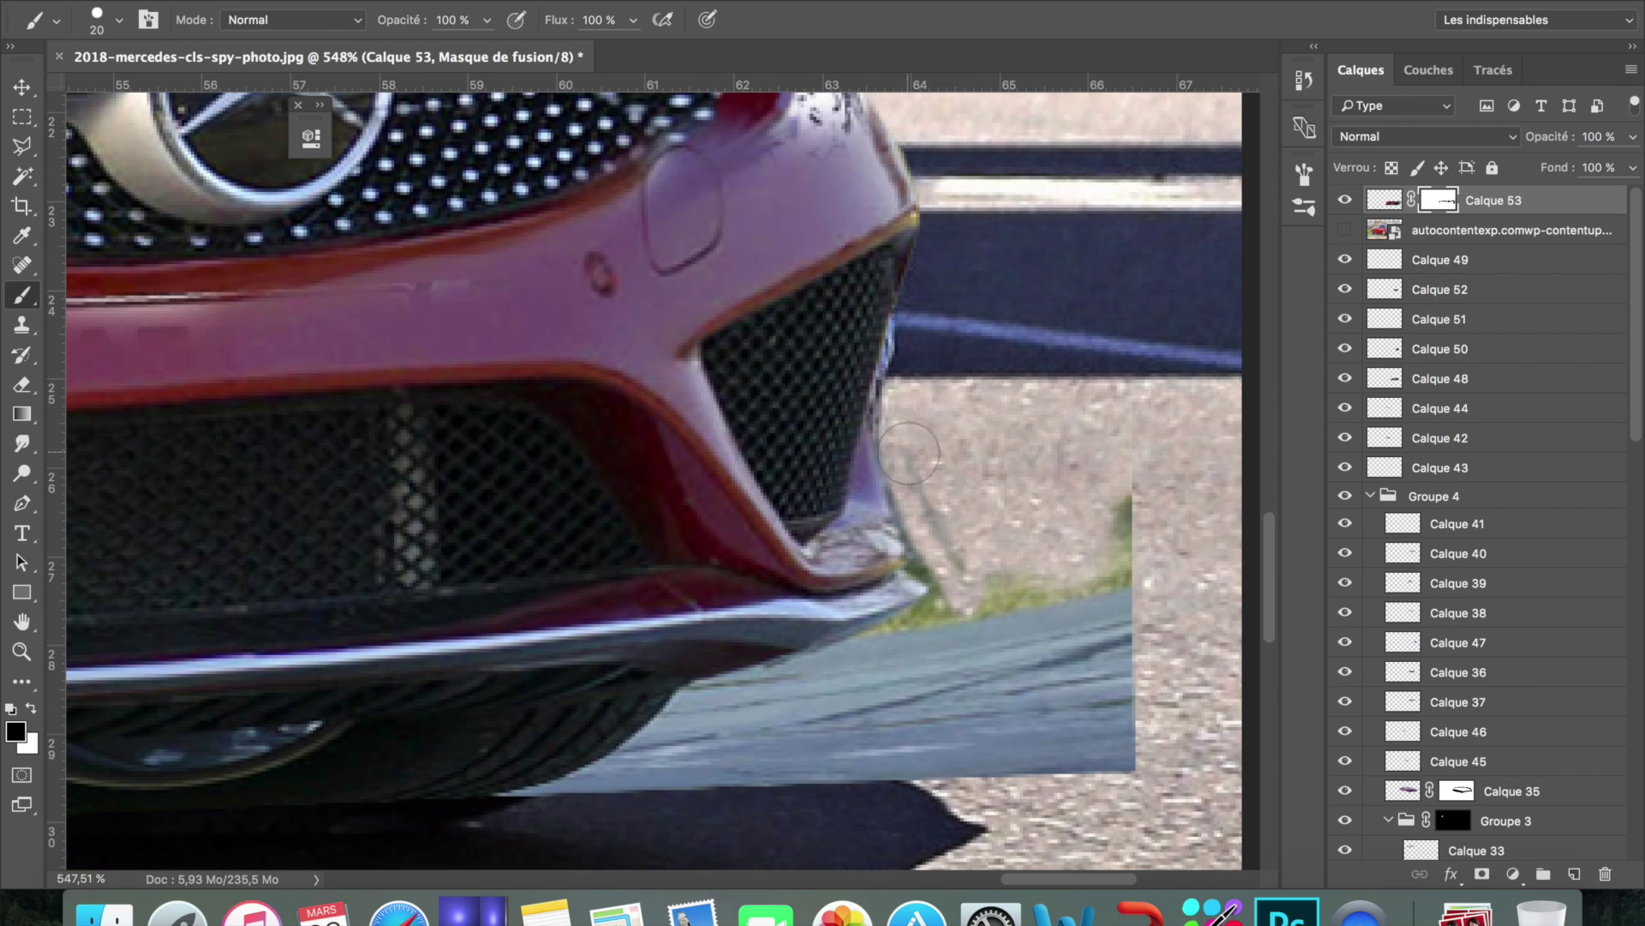
scroll(889, 671, down, 3)
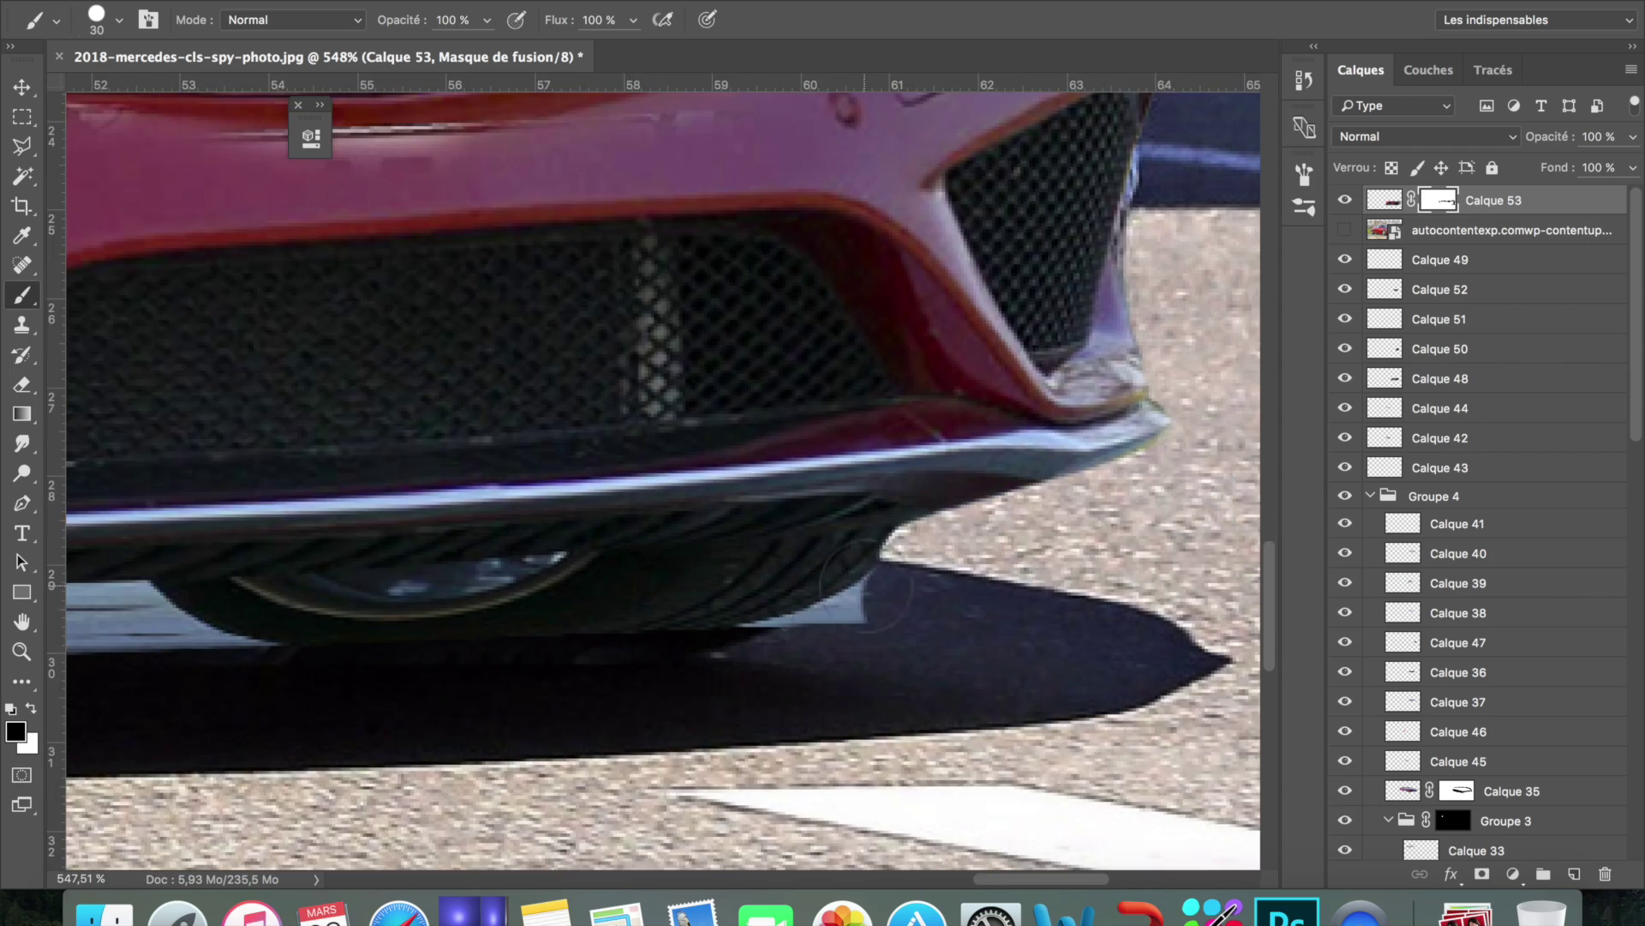
scroll(147, 654, left, 5)
scroll(250, 581, left, 5)
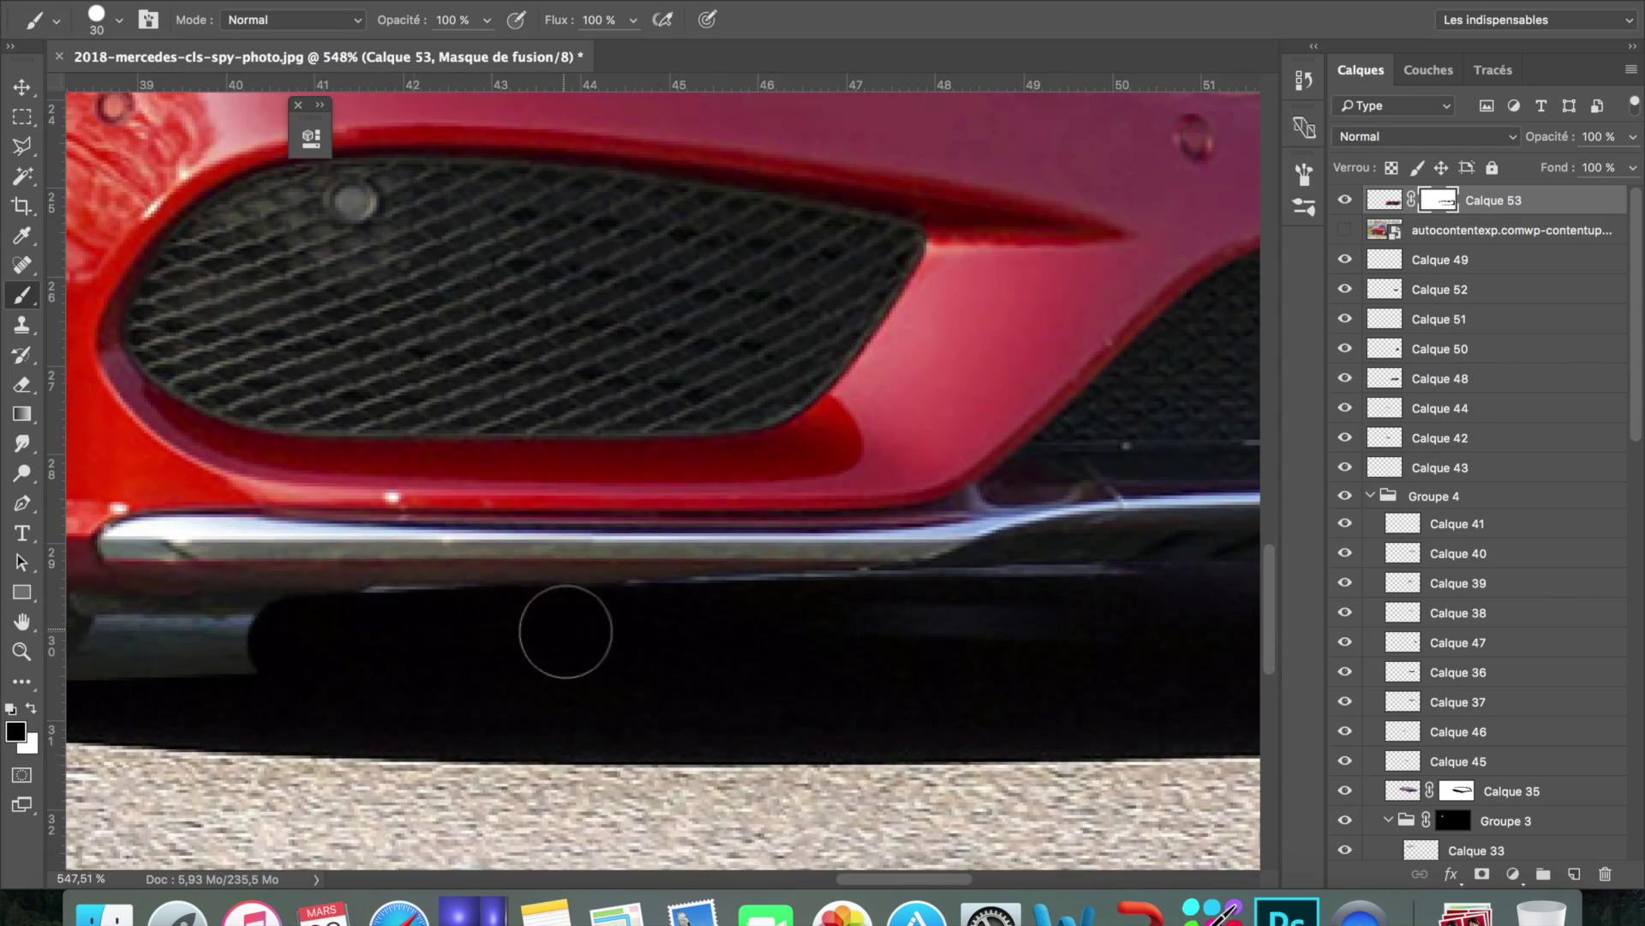
scroll(561, 632, down, 4)
scroll(283, 514, down, 4)
scroll(282, 514, down, 2)
scroll(840, 557, up, 5)
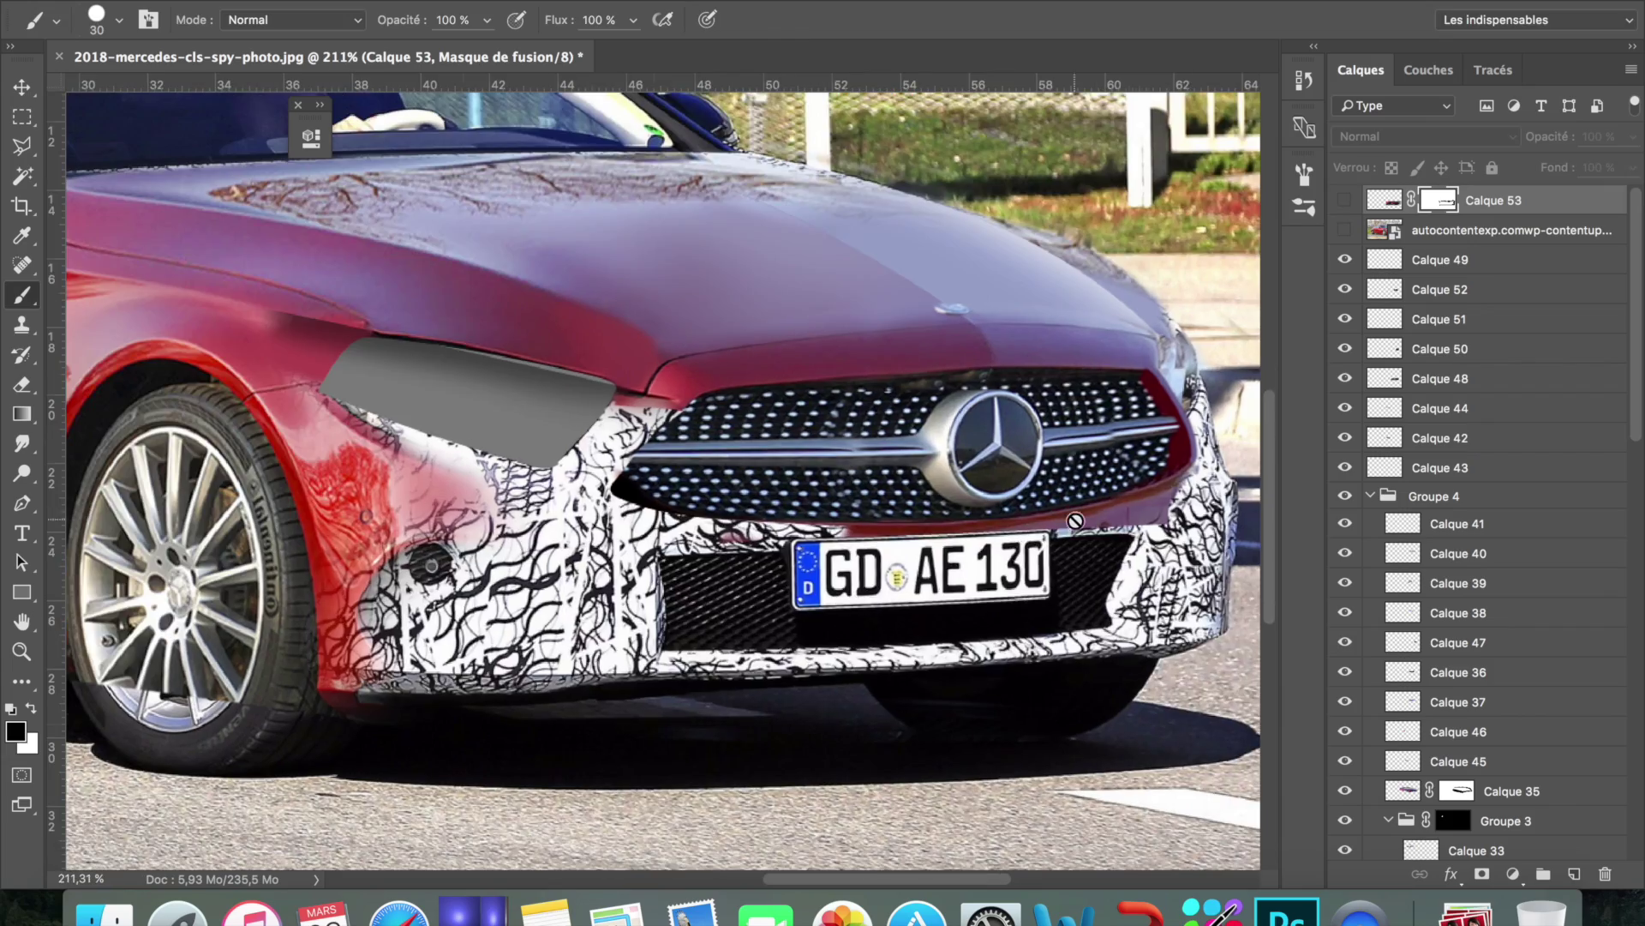
Rotate the bumper piece about -1.3° and warp it to follow the bumper's curve
key(ctrl+t)
drag(1248, 737, 1237, 752)
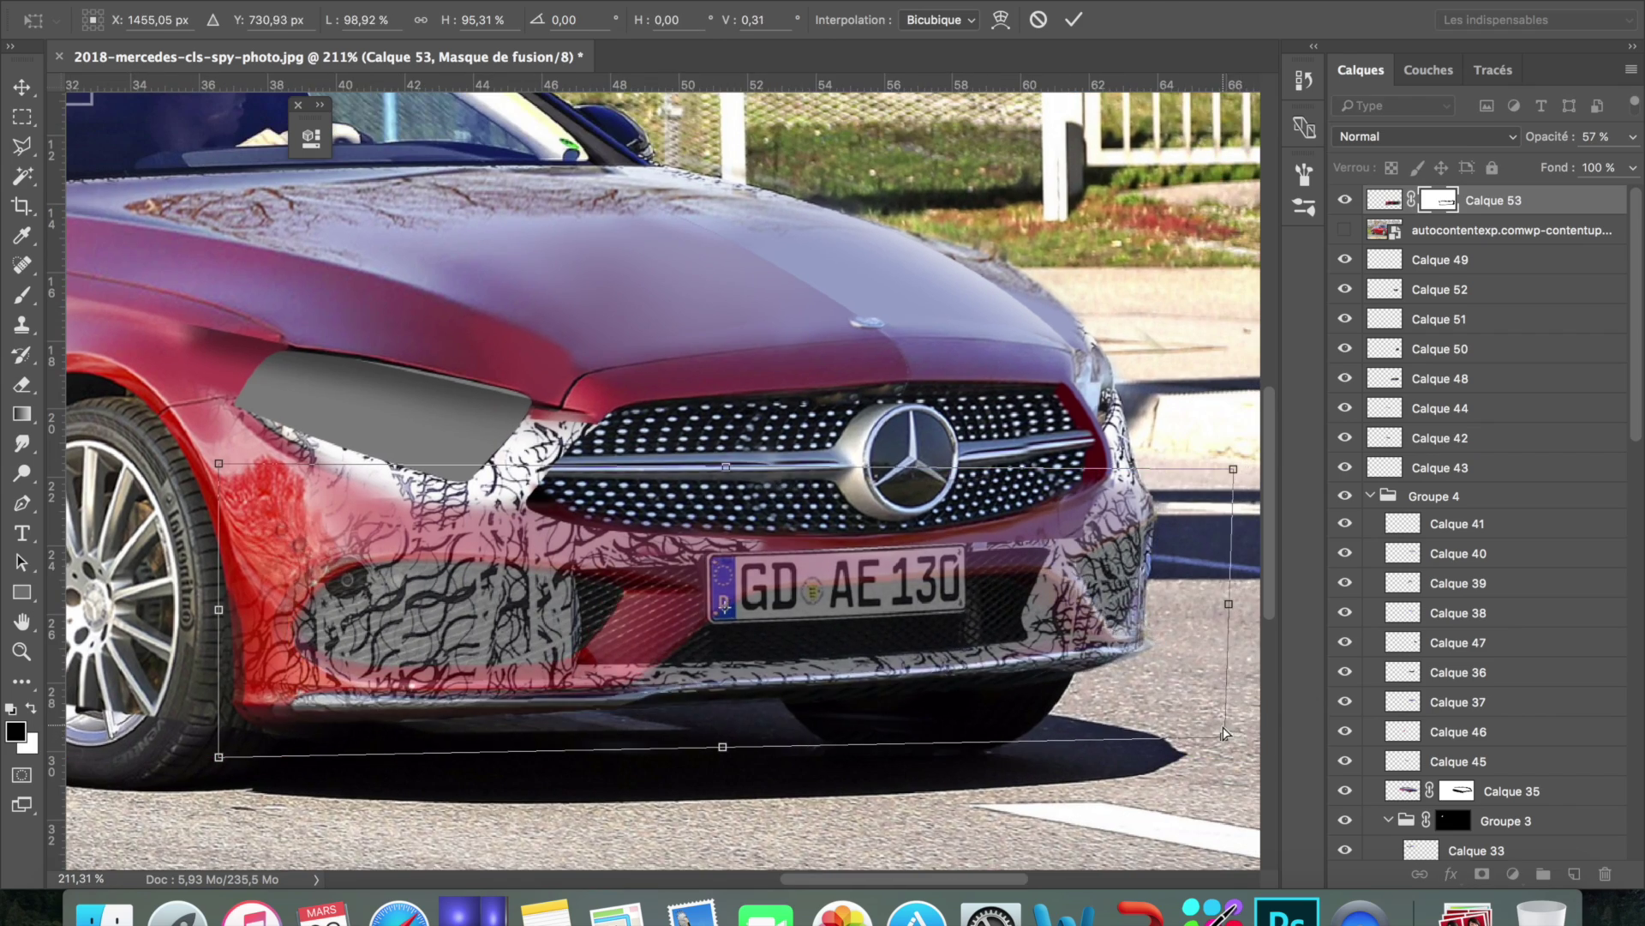
click(1001, 19)
scroll(994, 572, down, 3)
drag(994, 571, 994, 591)
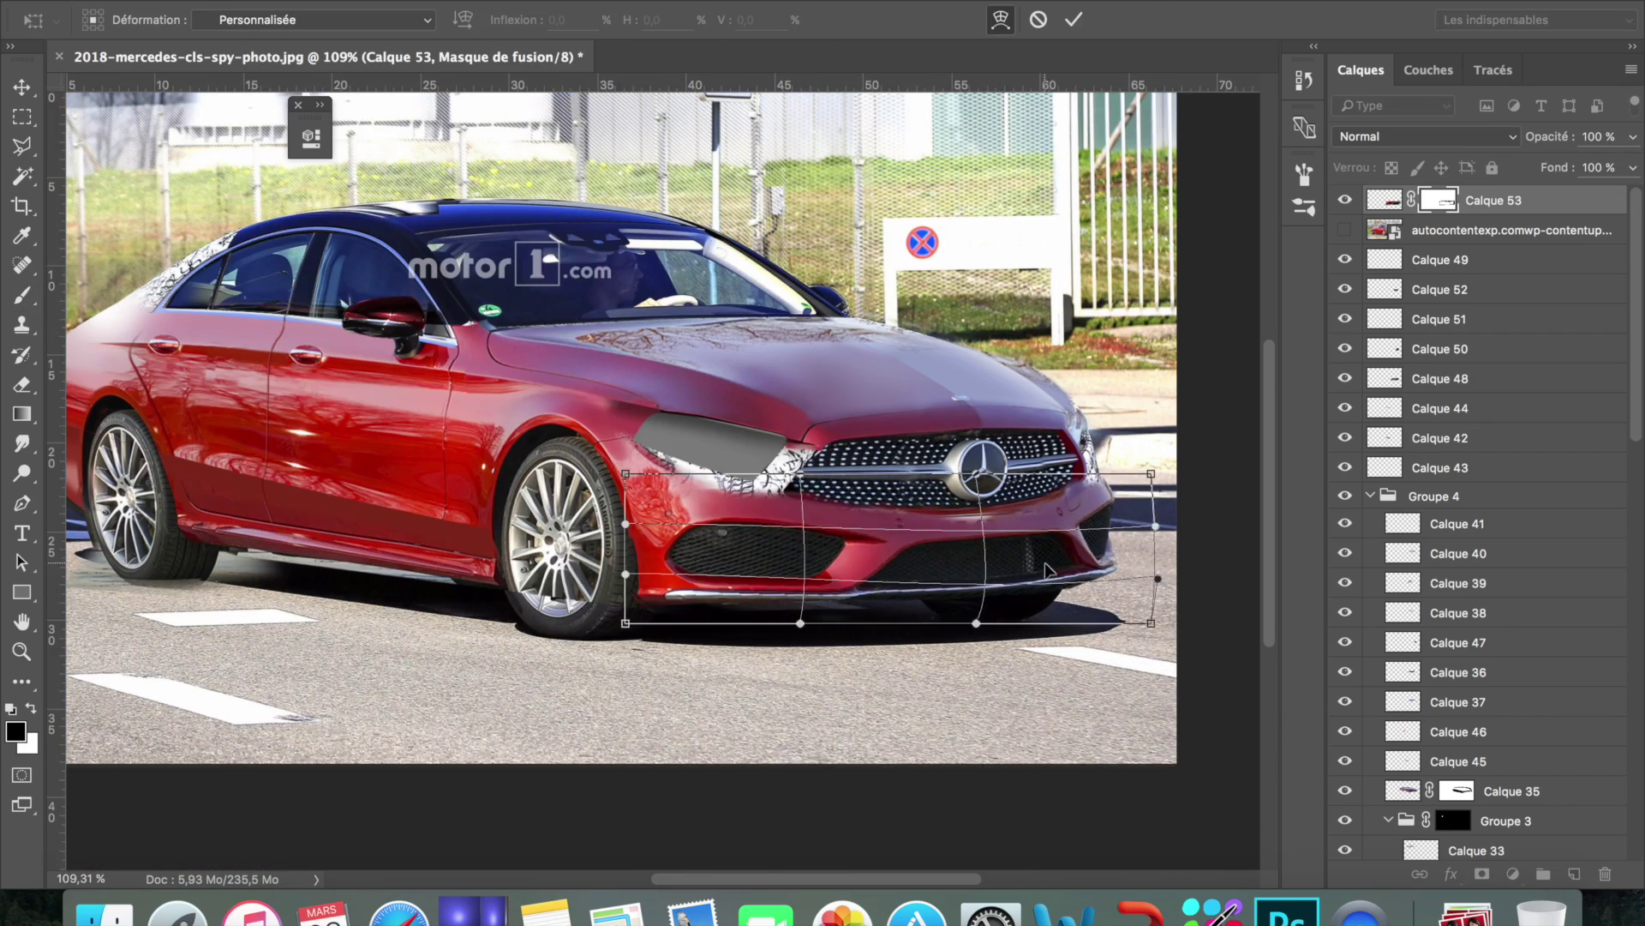
key(Return)
scroll(994, 571, down, 2)
scroll(701, 411, up, 6)
click(702, 411)
key(e)
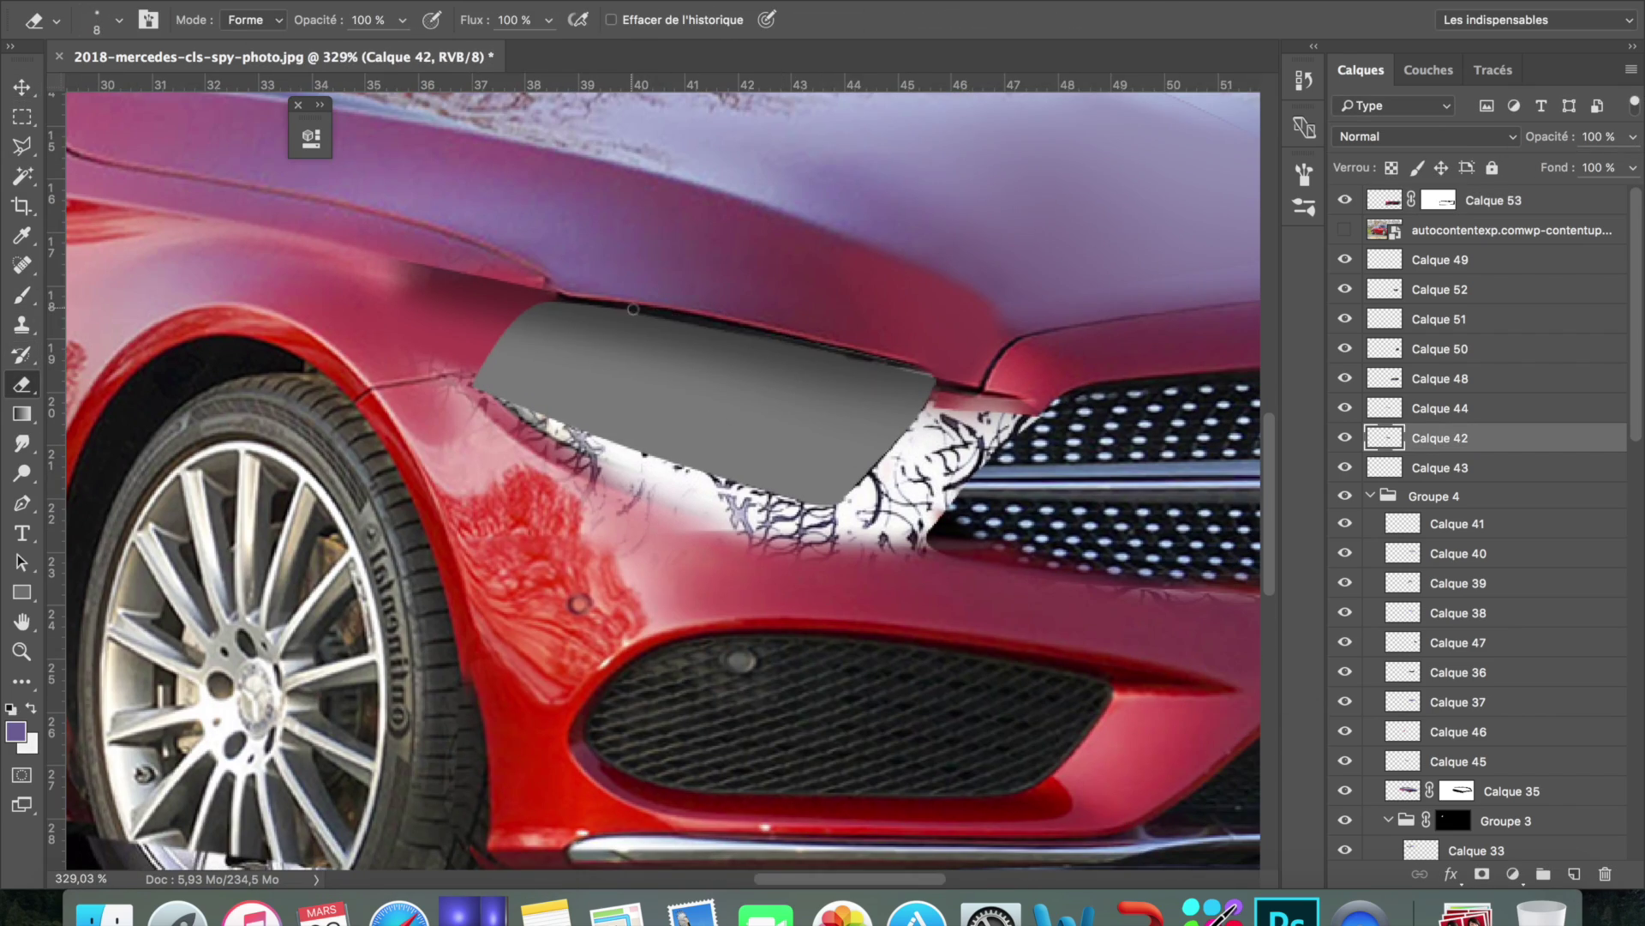
Add a new layer in Groupe 4 and brush the sampled body red over the white patch
click(1433, 495)
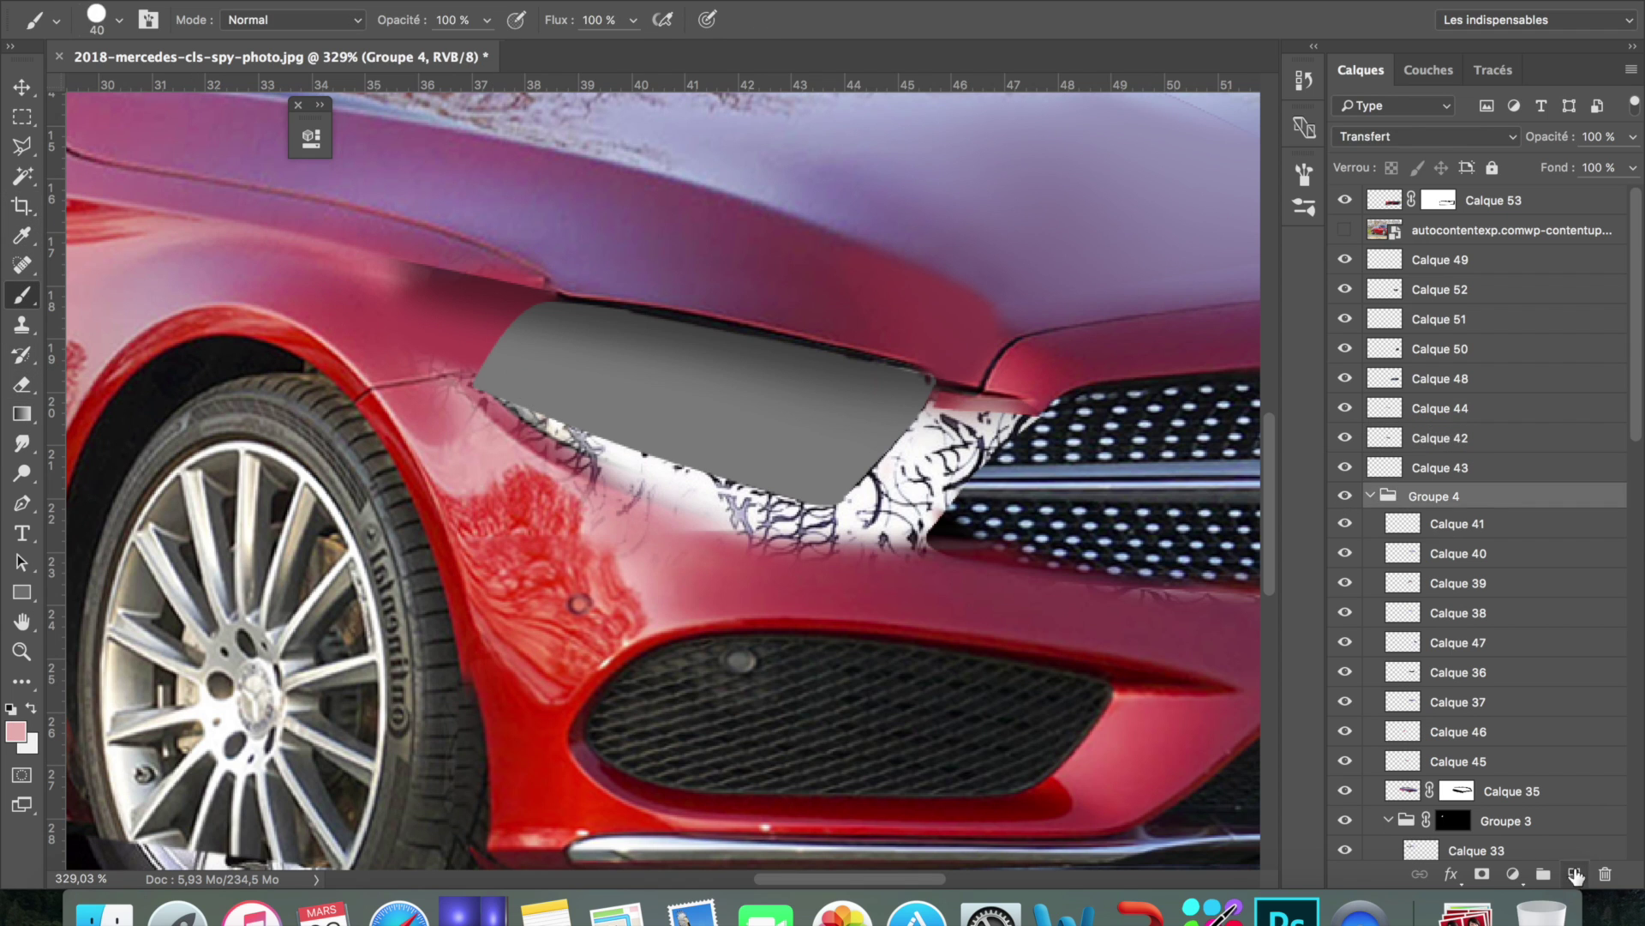
click(1575, 873)
alt+click(975, 590)
key(bracketright)
key(bracketright)
key(bracketright)
drag(857, 514, 683, 474)
drag(892, 531, 937, 365)
Erase stray red paint with an enlarged eraser
key(e)
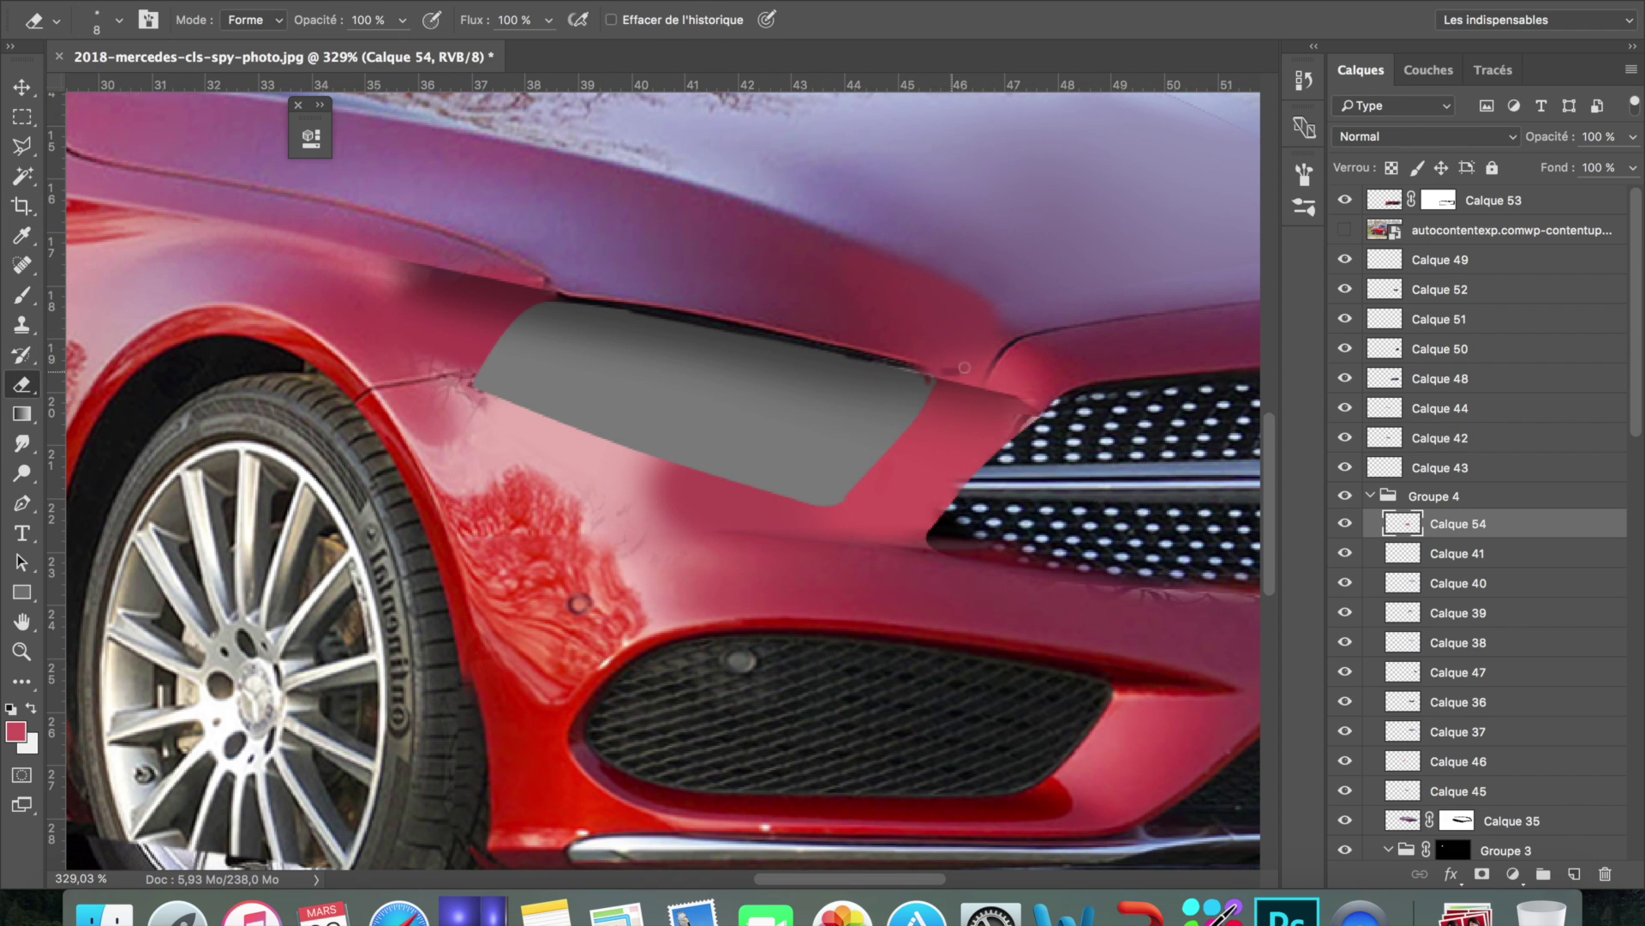
key(bracketright)
key(bracketright)
key(bracketright)
scroll(907, 321, down, 5)
scroll(248, 383, up, 10)
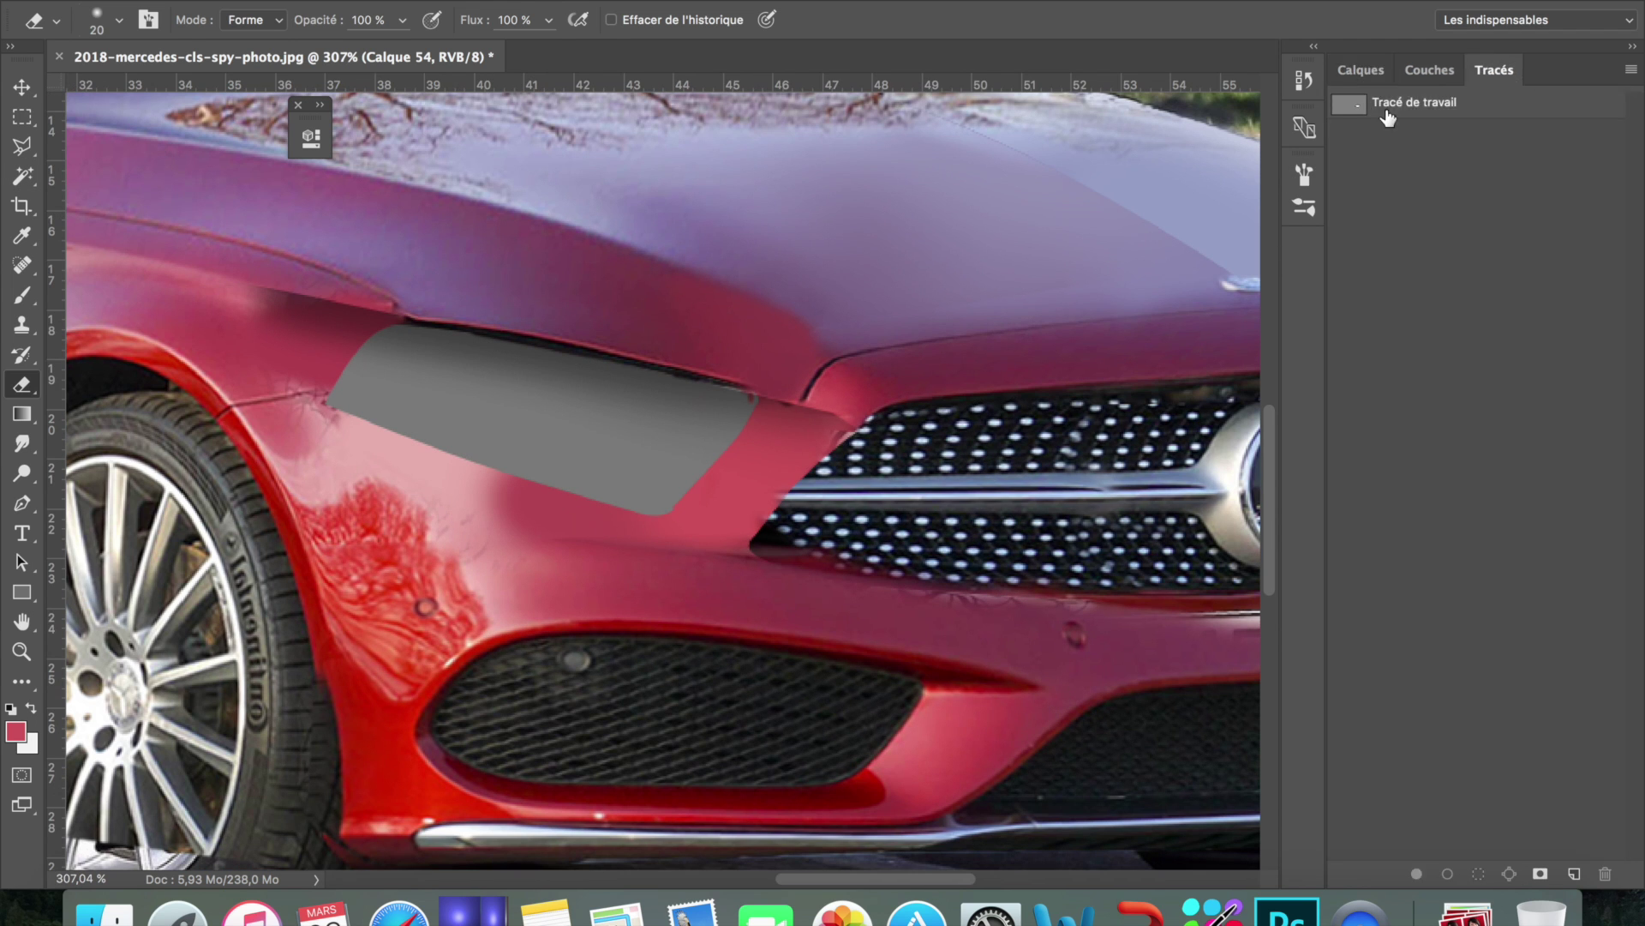
On Calque 44, draw a Pen path around the headlight surround and make it a selection
super+click(525, 353)
key(l)
key(p)
scroll(790, 386, left, 3)
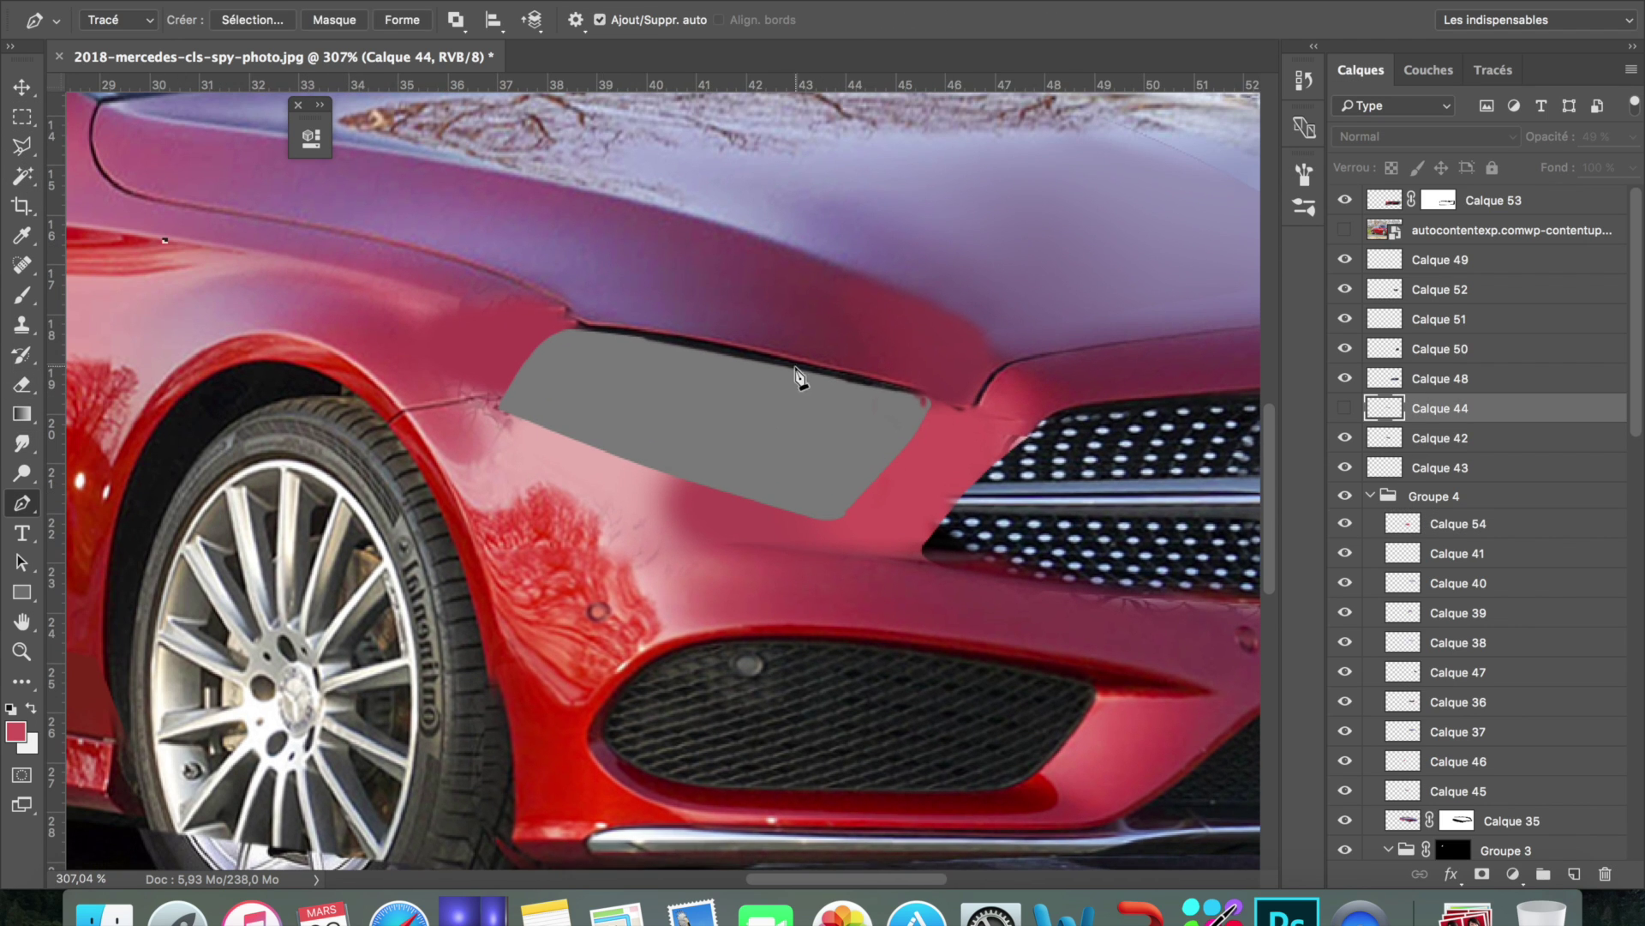
right_click(441, 324)
right_click(496, 404)
click(577, 501)
Add new empty layer Calque 55 for shading the headlight surround
key(Return)
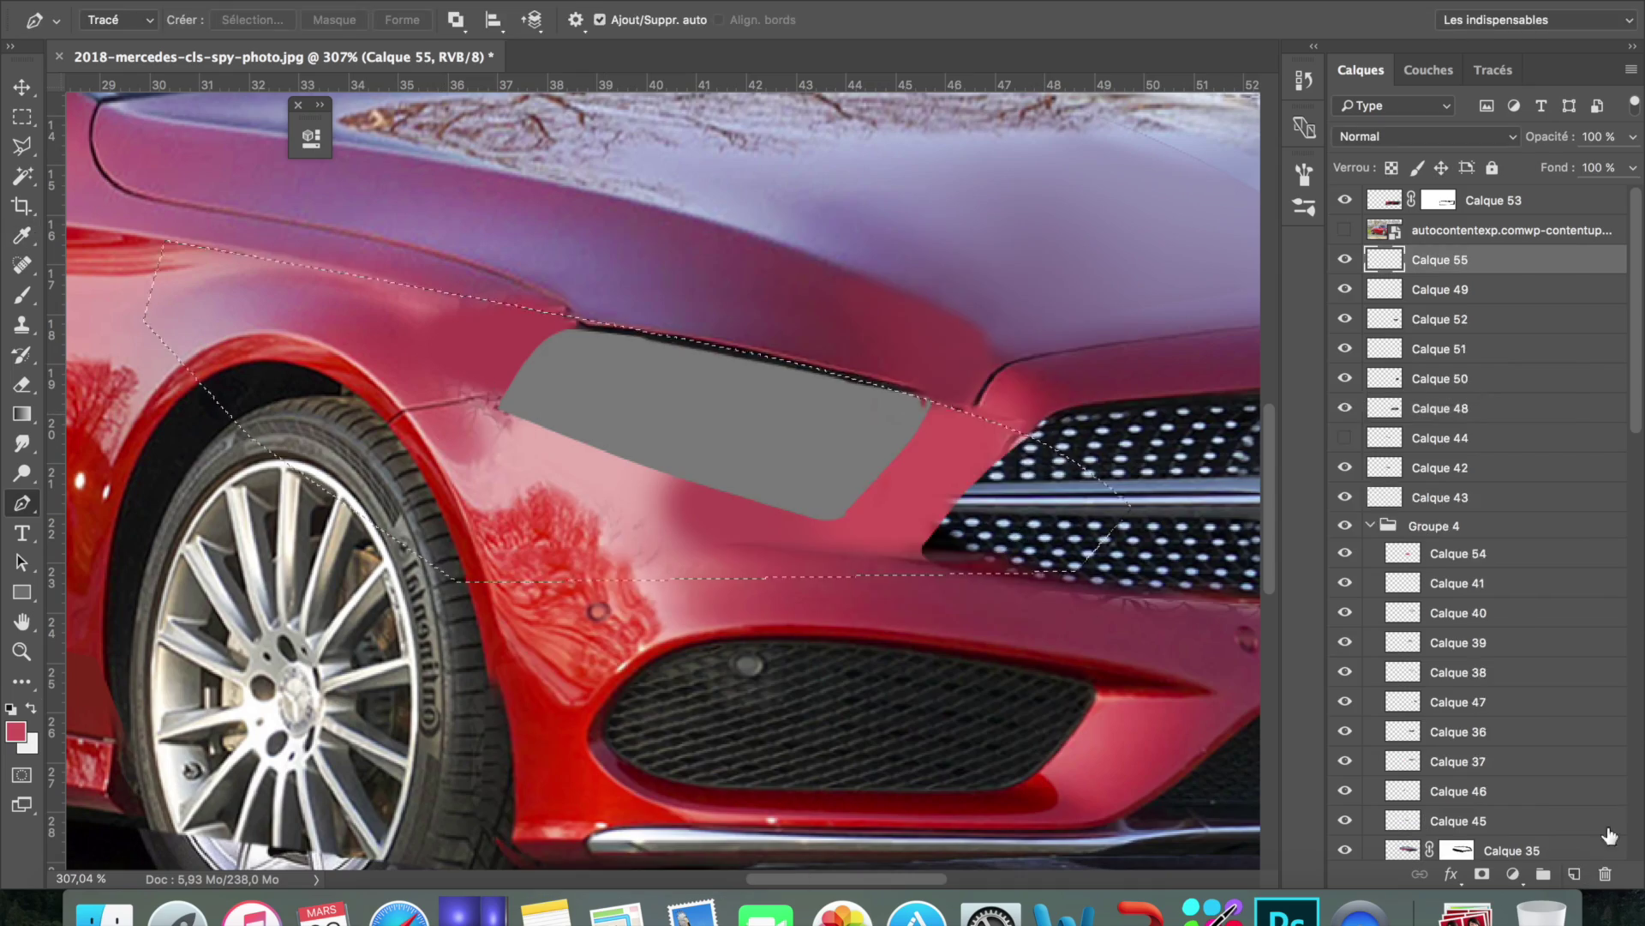
key(ctrl+shift+alt+n)
key(b)
key(e)
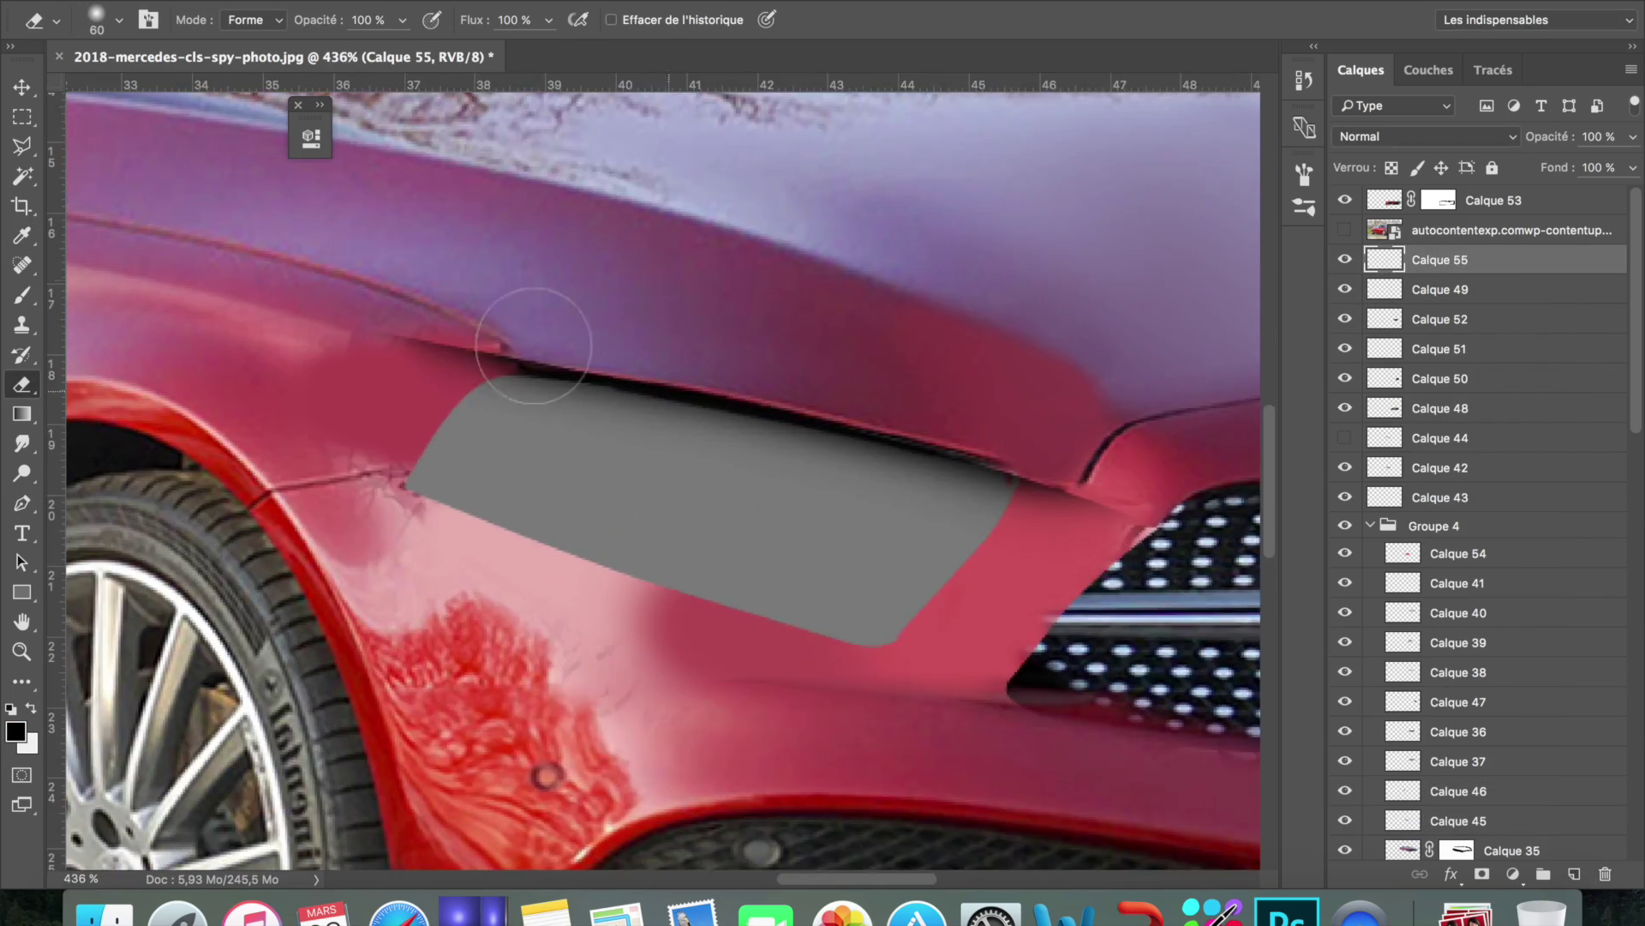
scroll(380, 383, down, 5)
scroll(380, 383, up, 6)
Sample the car body's red and bring up the headlight surround path's options
key(i)
click(380, 383)
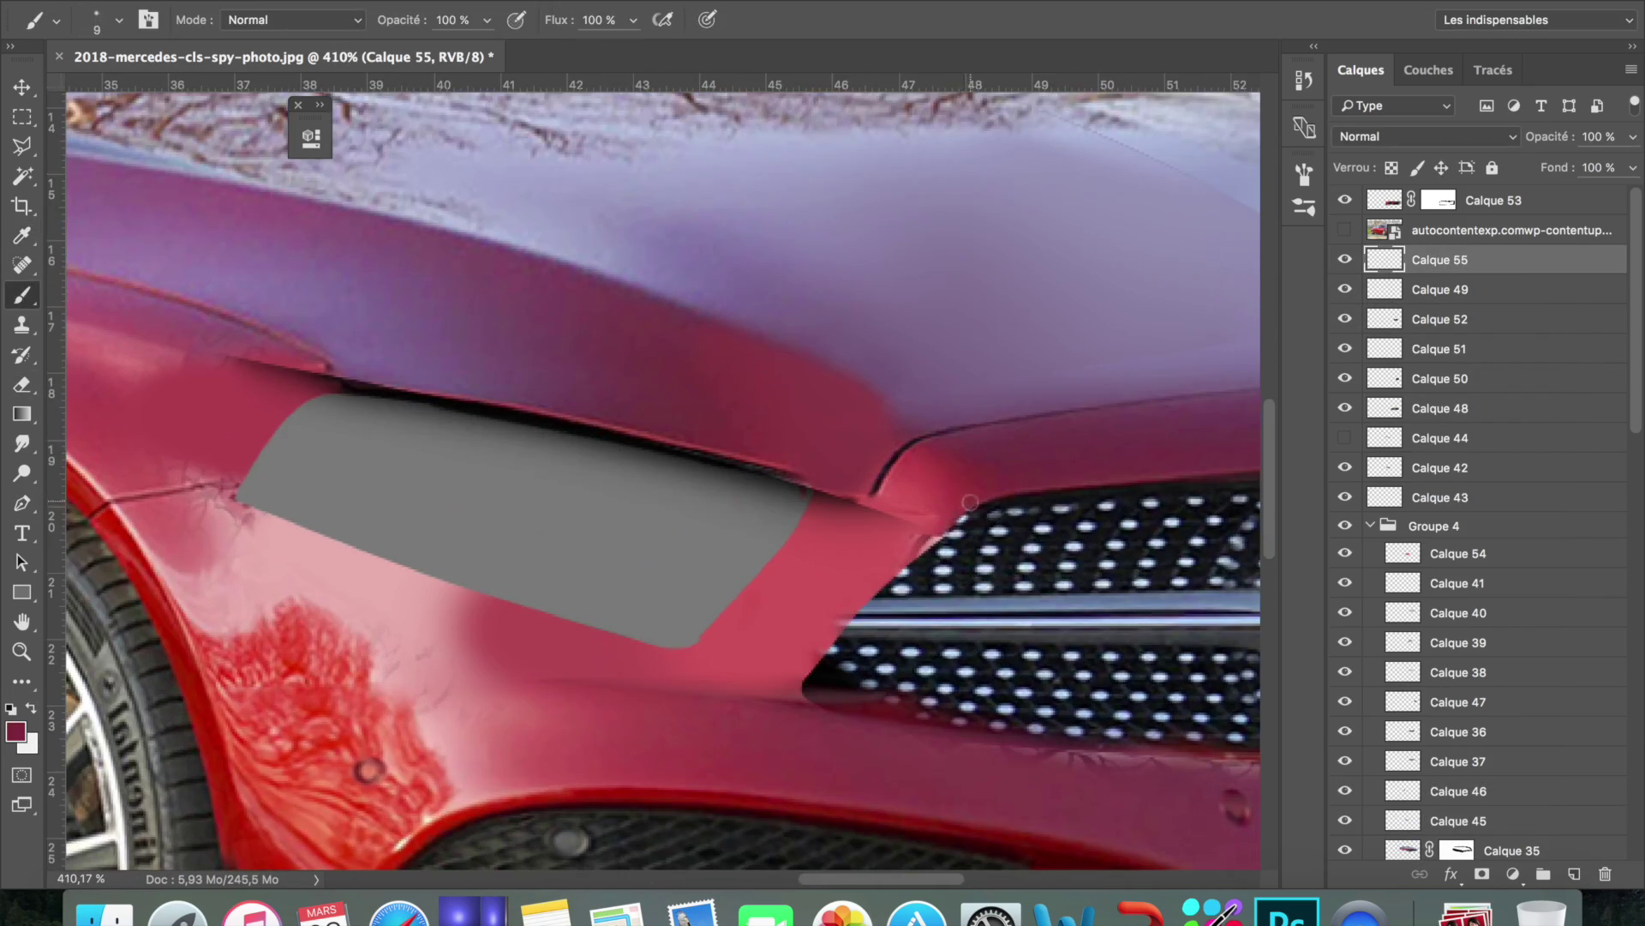
scroll(1073, 562, down, 5)
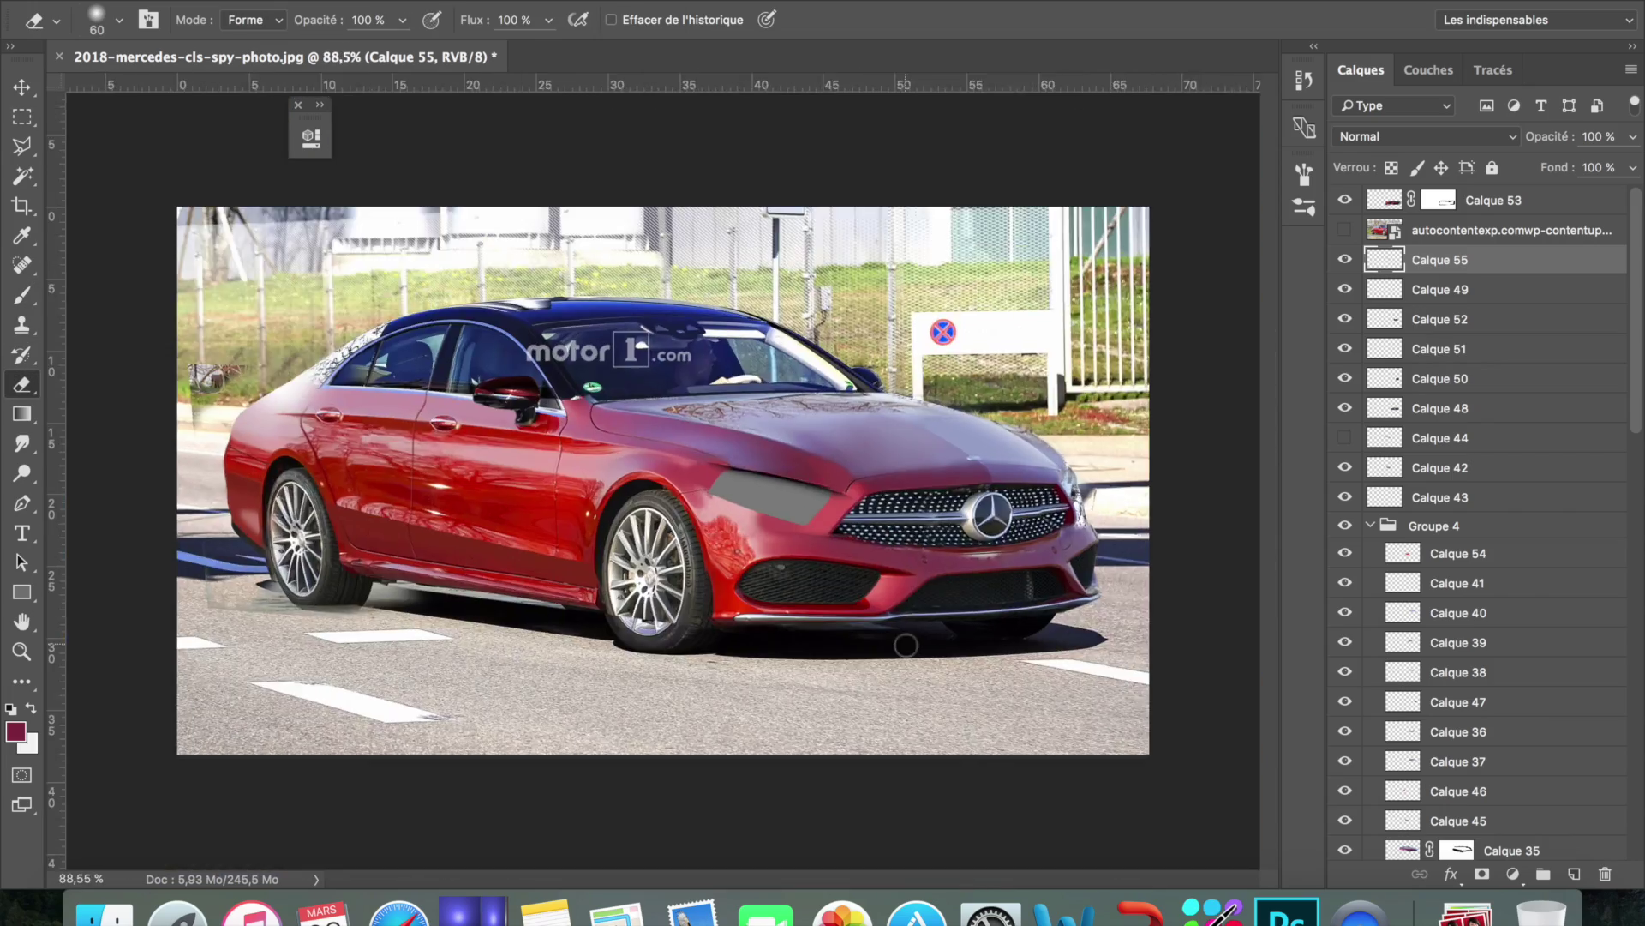
scroll(225, 314, up, 2)
scroll(224, 314, up, 2)
scroll(225, 314, up, 1)
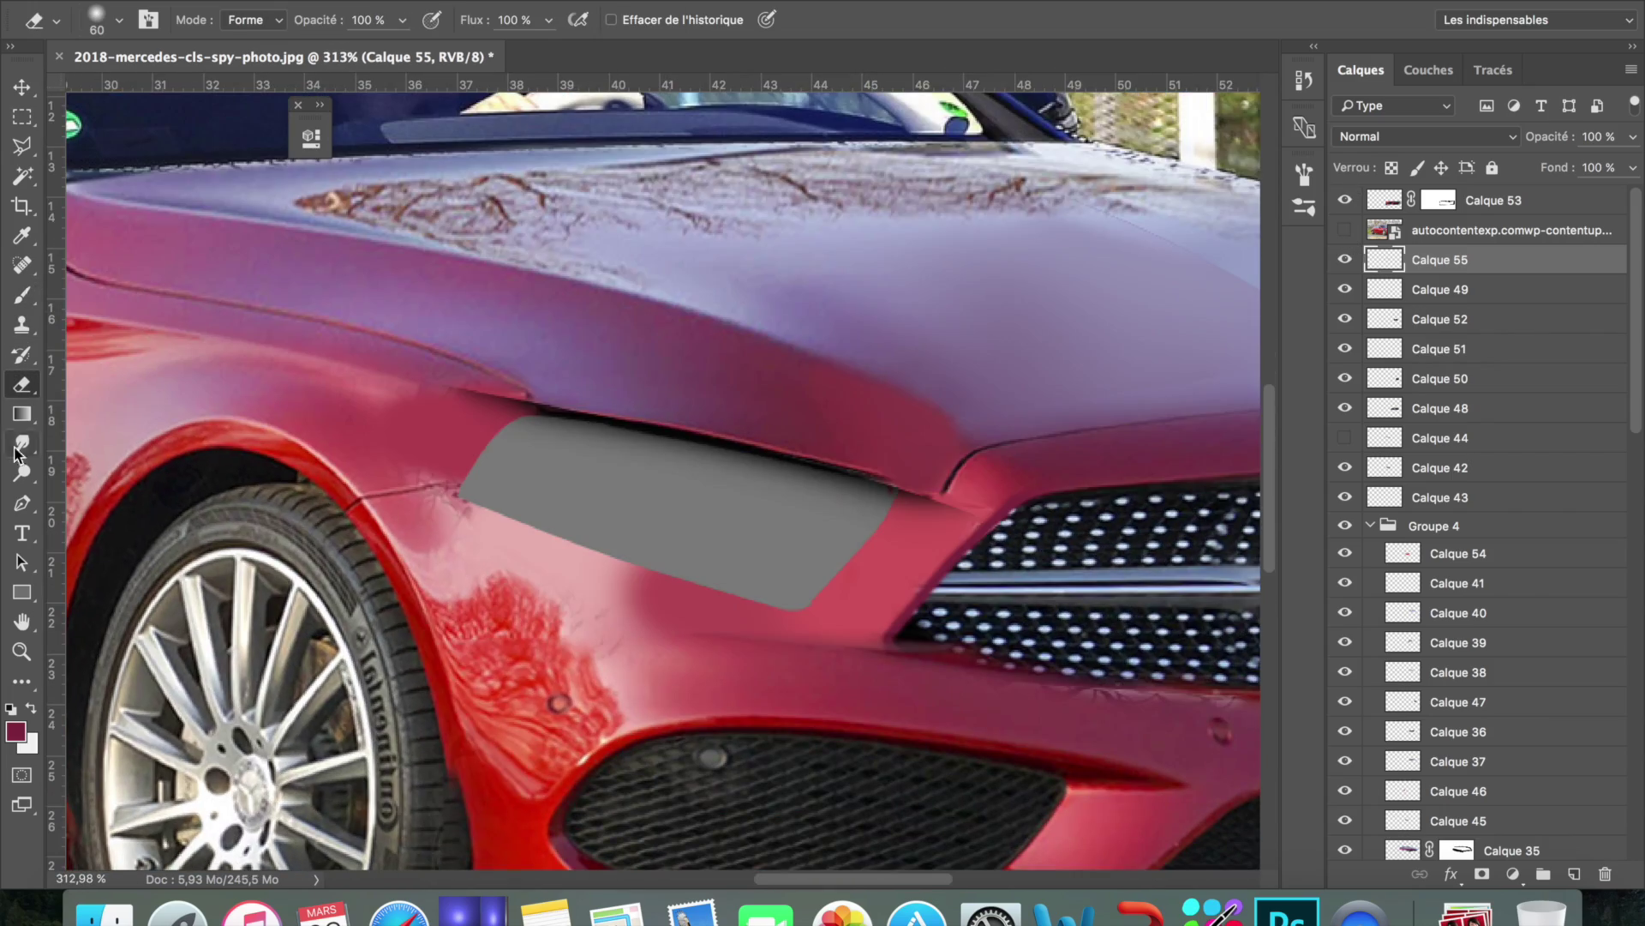
right_click(801, 634)
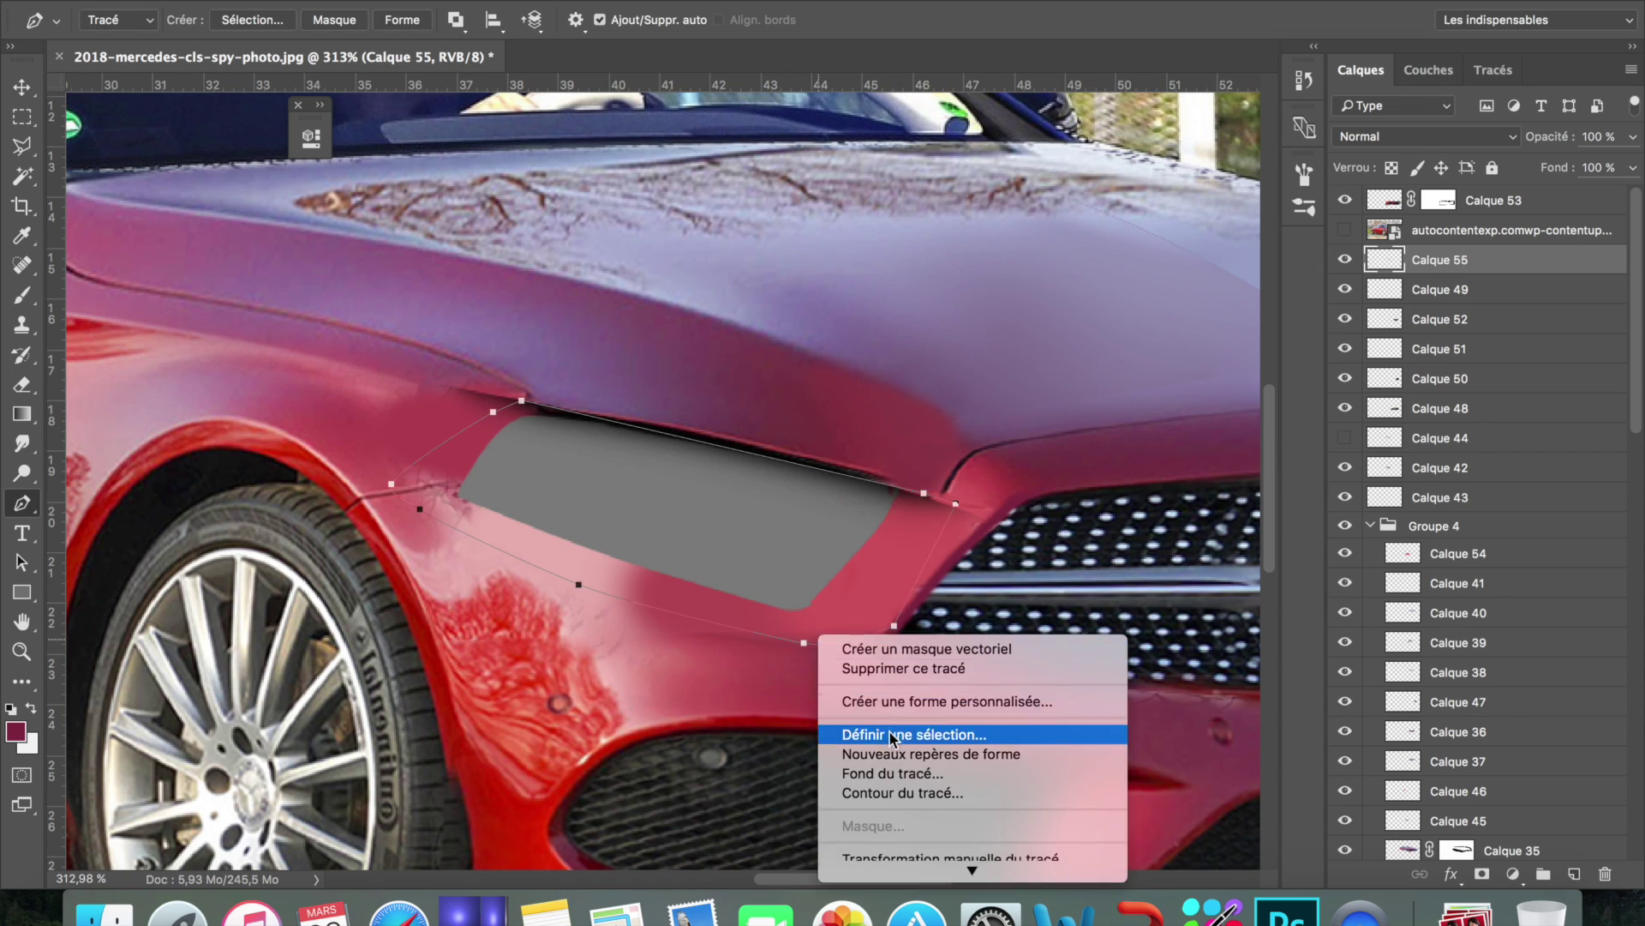
Fill the headlight surround selection with dark red on a layer at 74% opacity
click(943, 731)
click(22, 297)
key(alt+BackSpace)
key(ctrl+d)
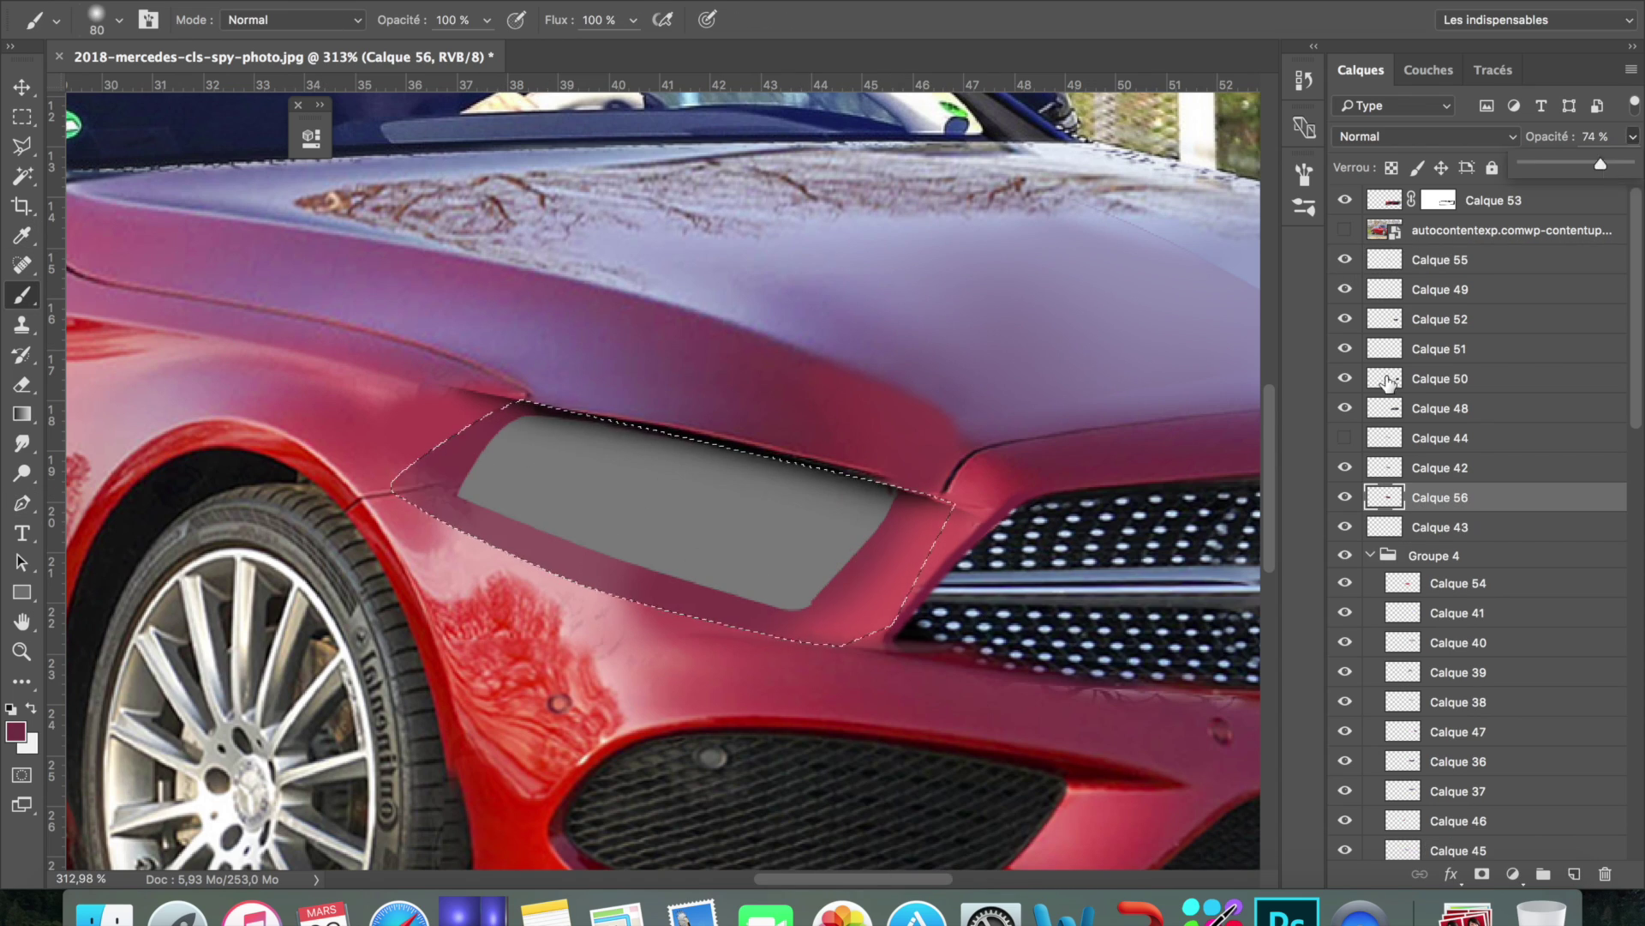
key(x)
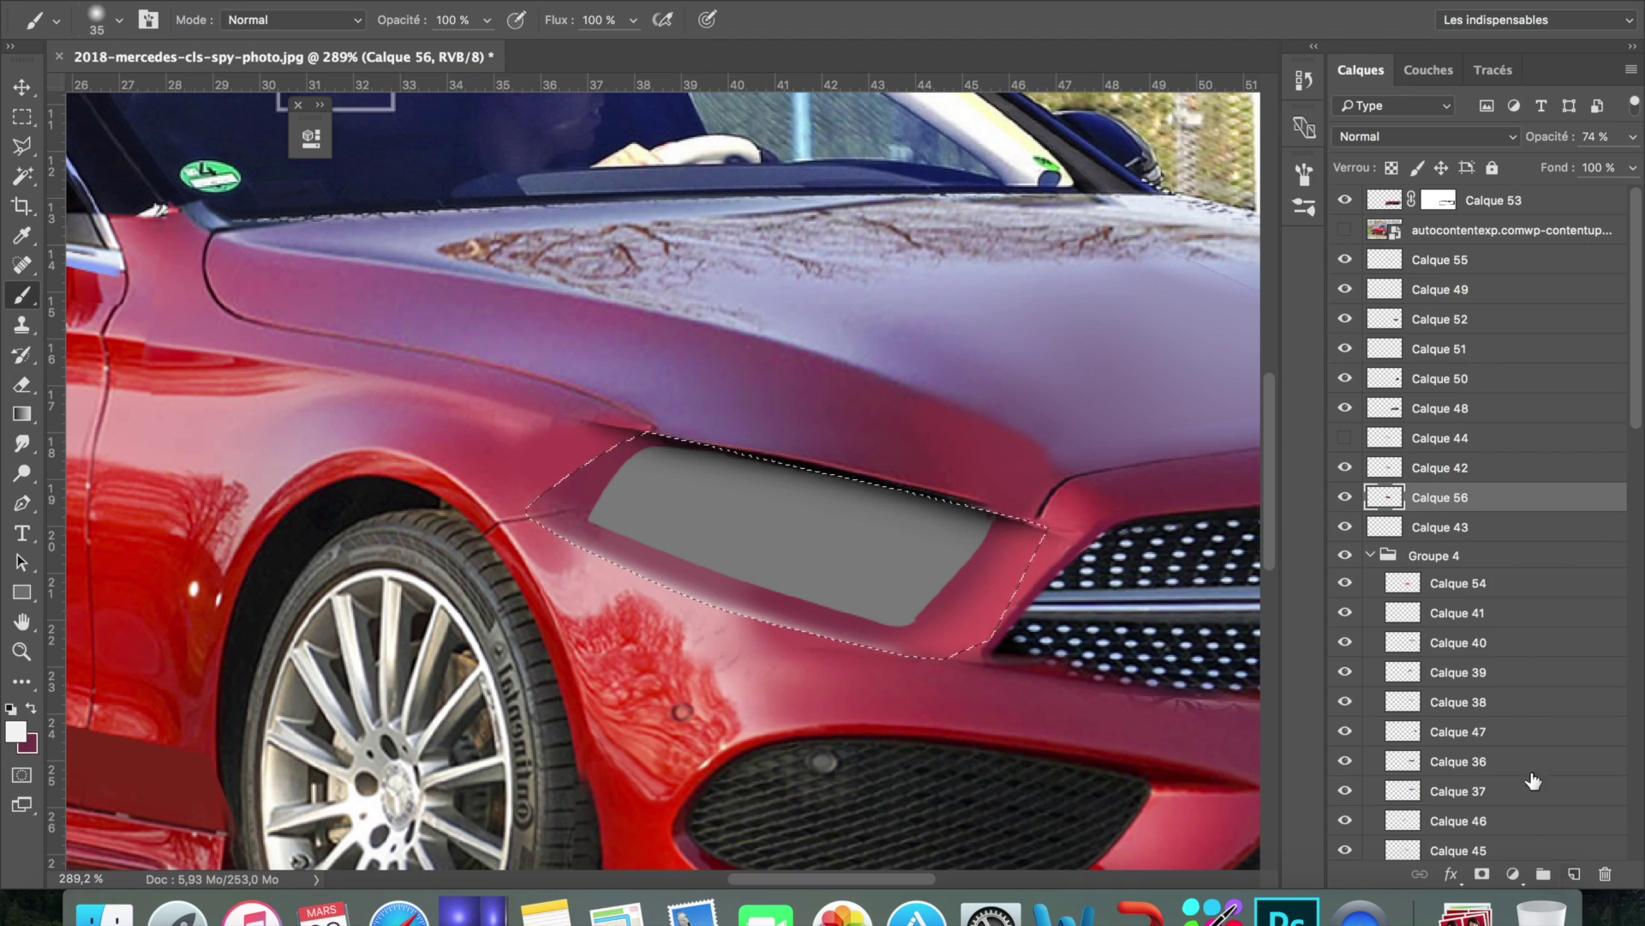
Add a 17% opacity layer plus one above Calque 43, sampling a lavender bodywork tone
key(ctrl+shift+alt+n)
drag(1633, 137, 1542, 169)
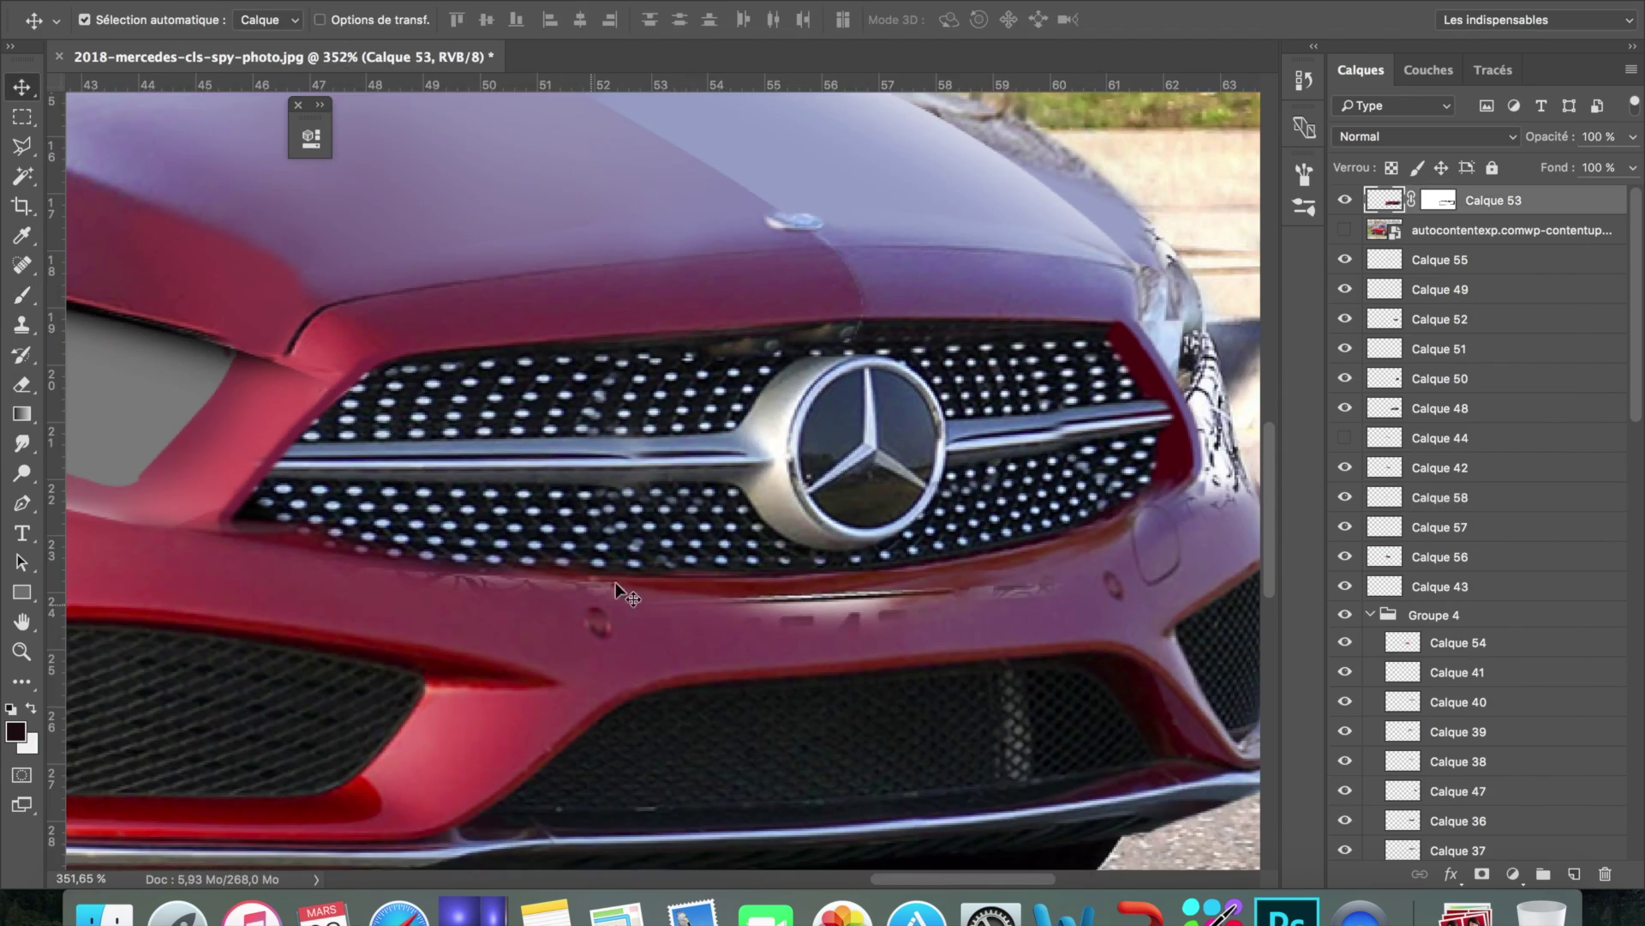
click(1390, 558)
key(ctrl+shift+alt+n)
key(b)
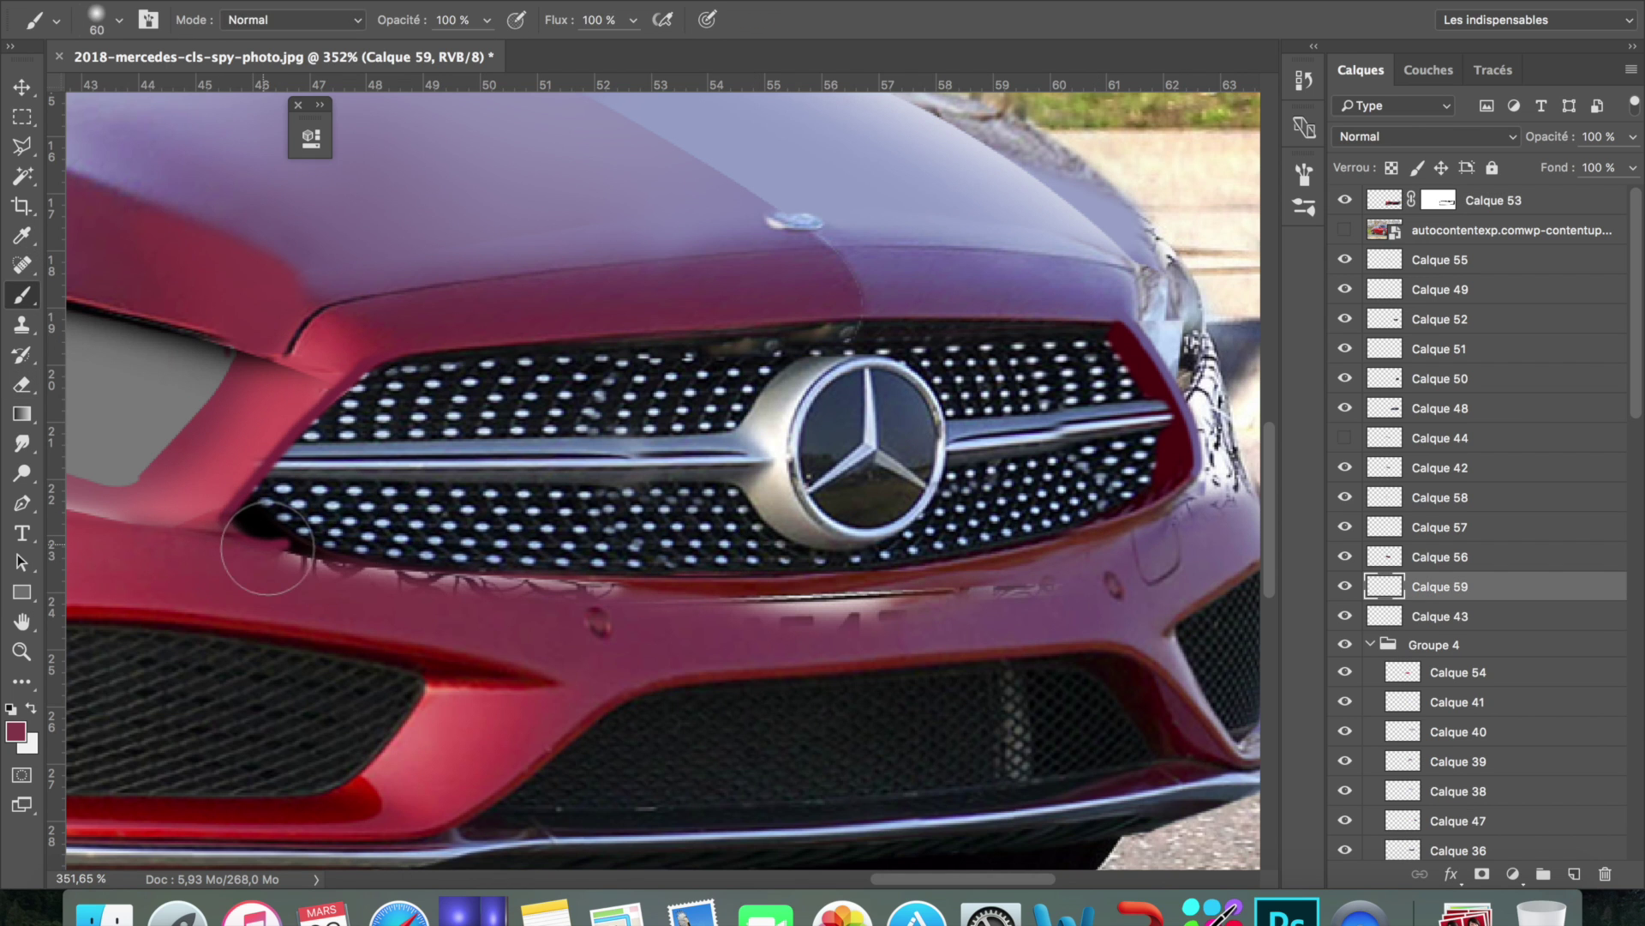
key(i)
scroll(988, 535, right, 5)
click(988, 535)
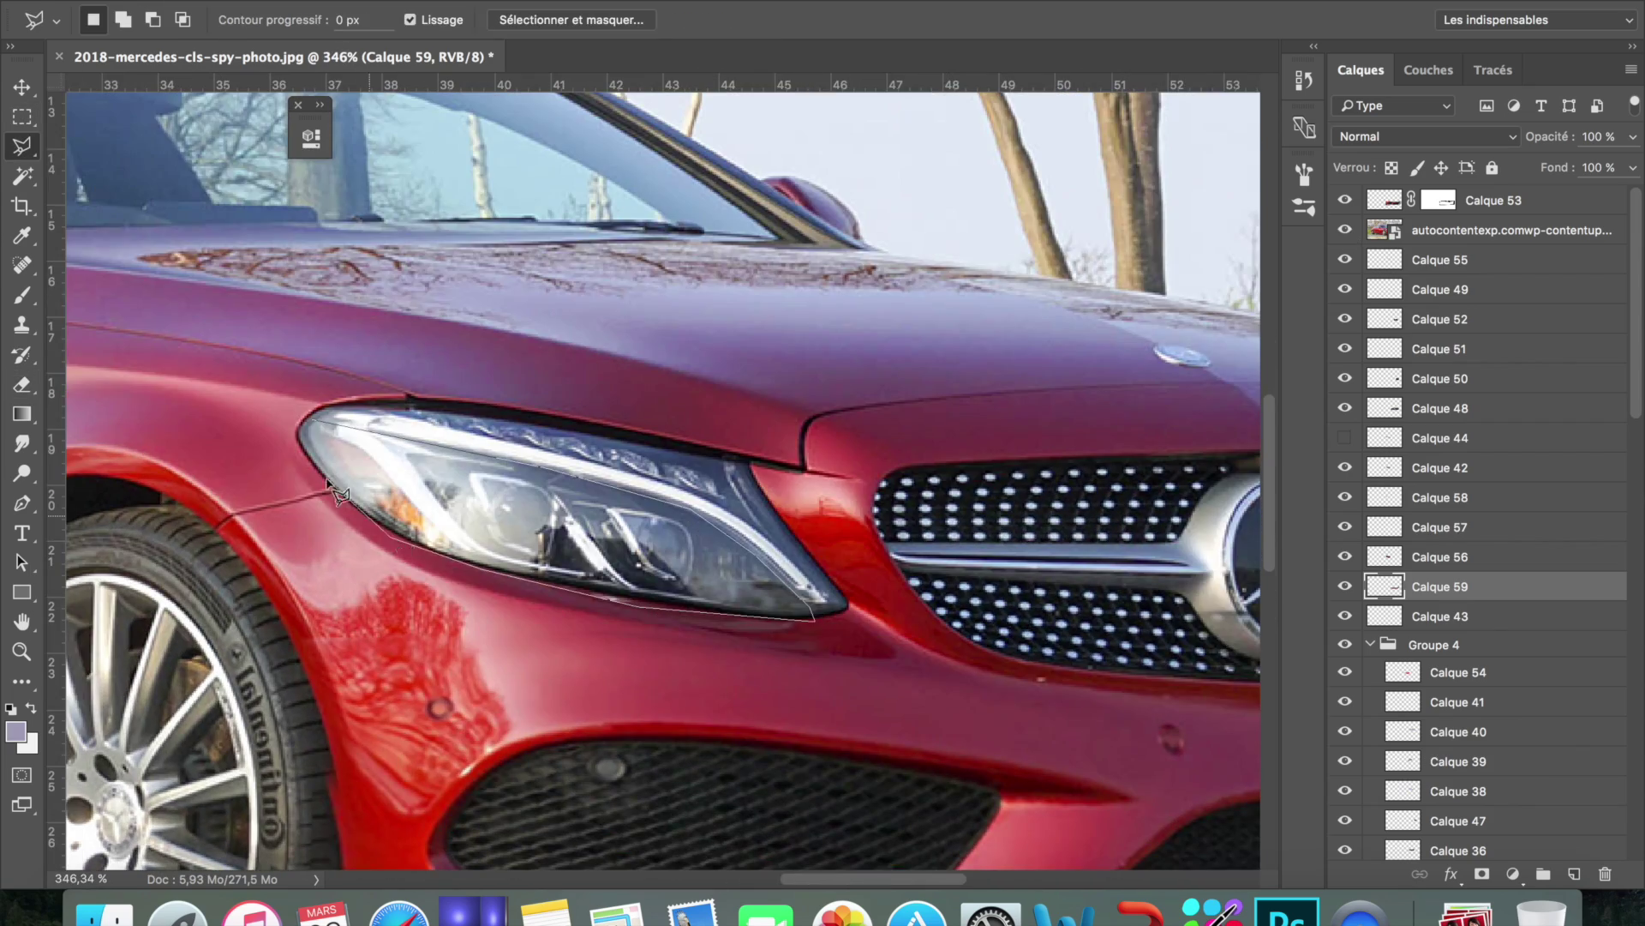
Copy the reference headlight to its own layer, fit it over the grey patch, move it below the reference photo
right_click(626, 543)
click(686, 617)
key(ctrl+t)
mouse_move(343, 360)
mouse_down()
mouse_move(306, 377)
mouse_move(265, 456)
mouse_up()
key(Return)
key(e)
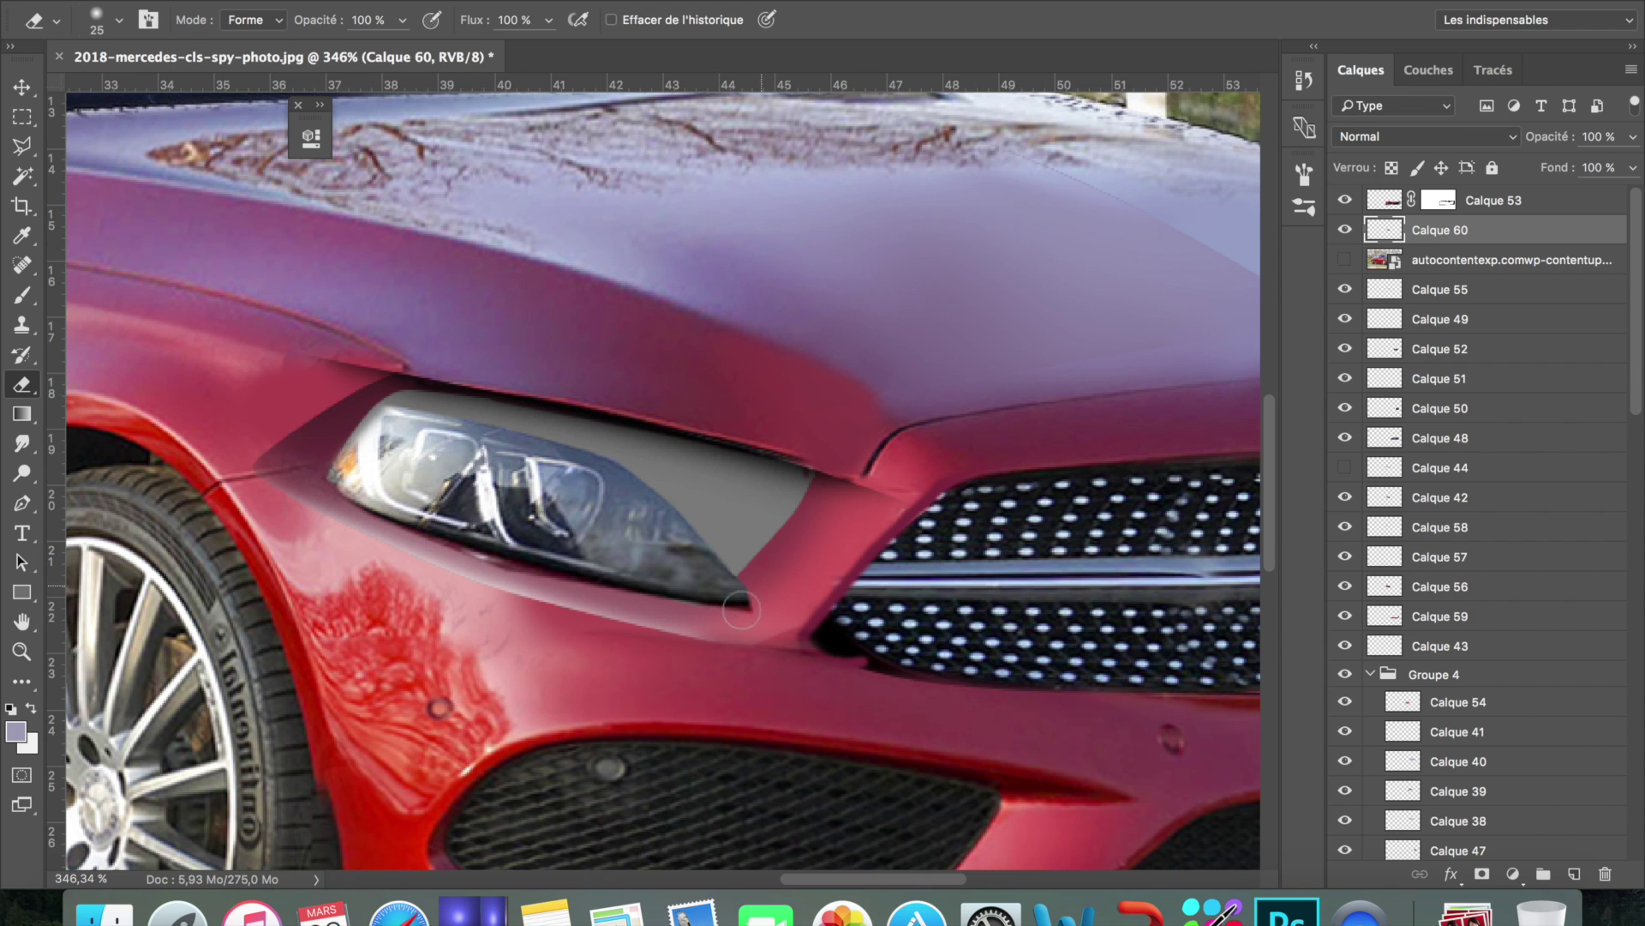
key(ctrl+bracketleft)
Lasso the reference headlight, copy it to a new layer, and fit it onto the car
key(l)
click(317, 406)
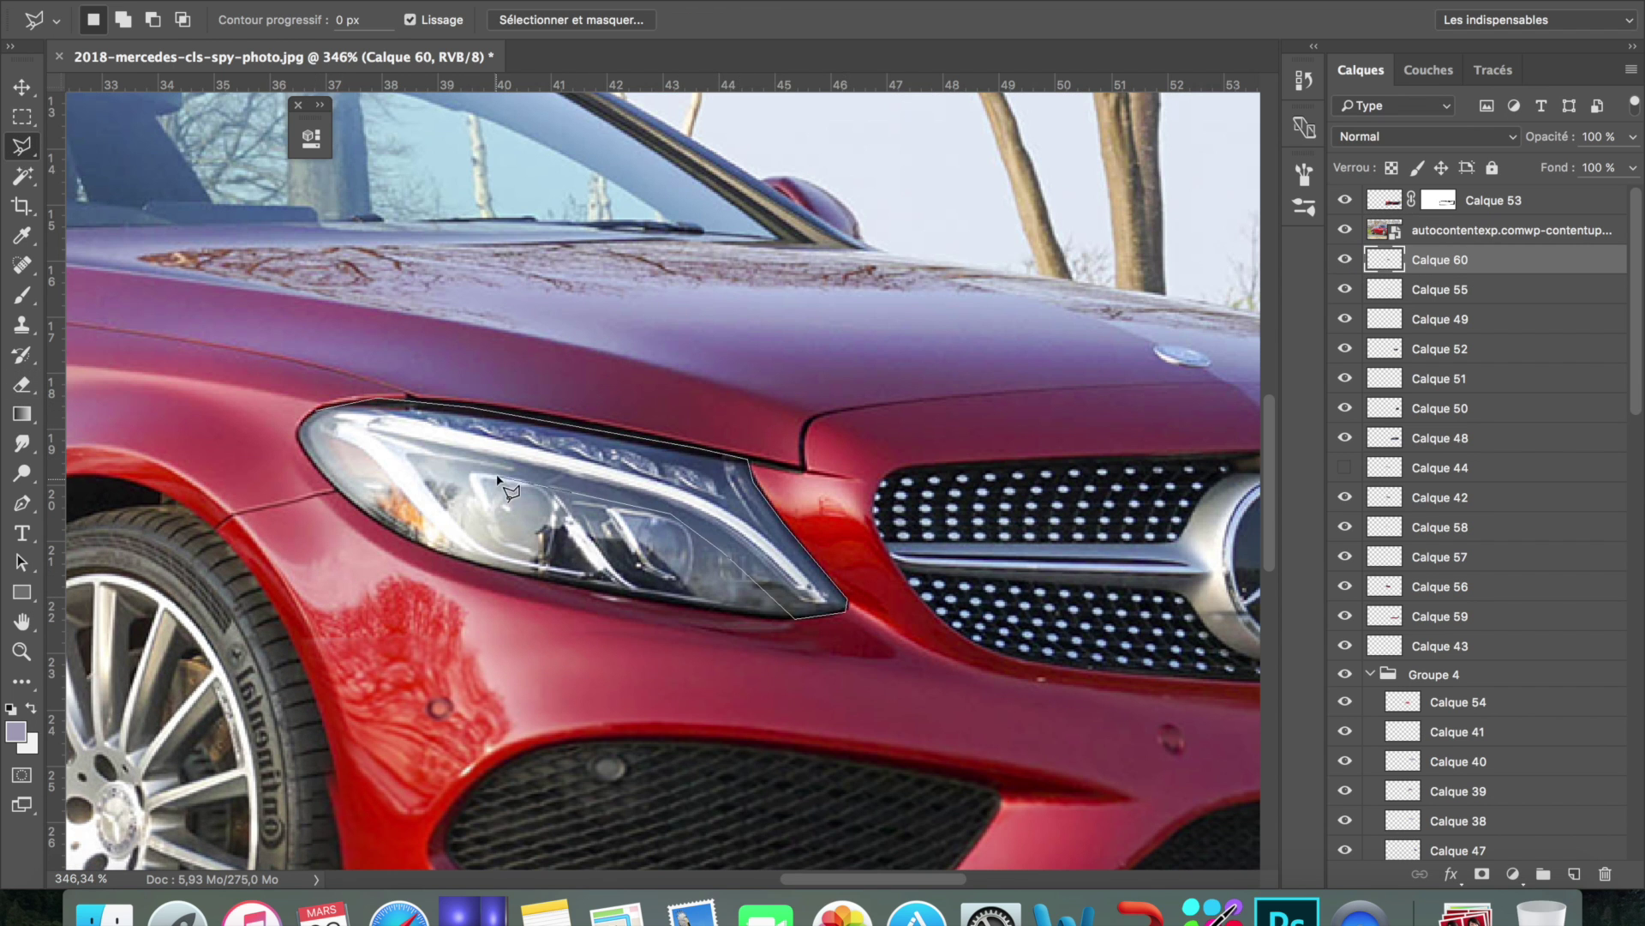
double_click(540, 490)
click(1509, 229)
key(ctrl+j)
click(1344, 260)
key(ctrl+t)
mouse_move(349, 382)
mouse_down()
mouse_move(448, 362)
mouse_move(368, 386)
mouse_up()
key(Return)
key(e)
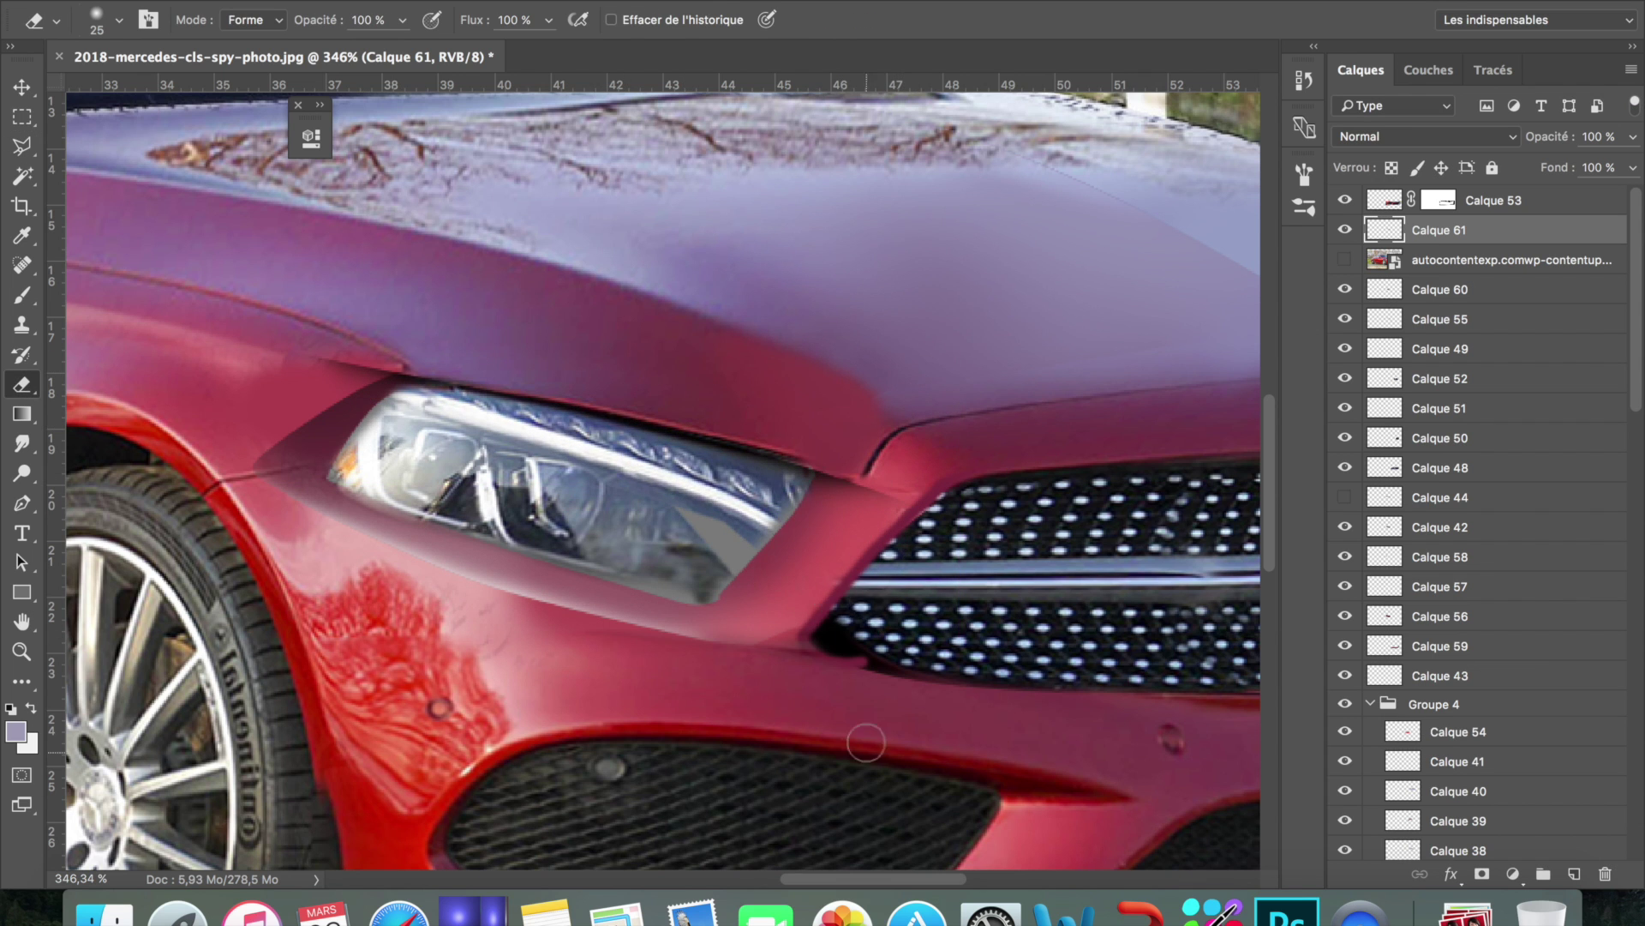
click(1345, 260)
Fit another headlight piece into the inner corner, then stroke the headlight edge path
double_click(754, 624)
click(1508, 260)
click(1344, 259)
key(ctrl+j)
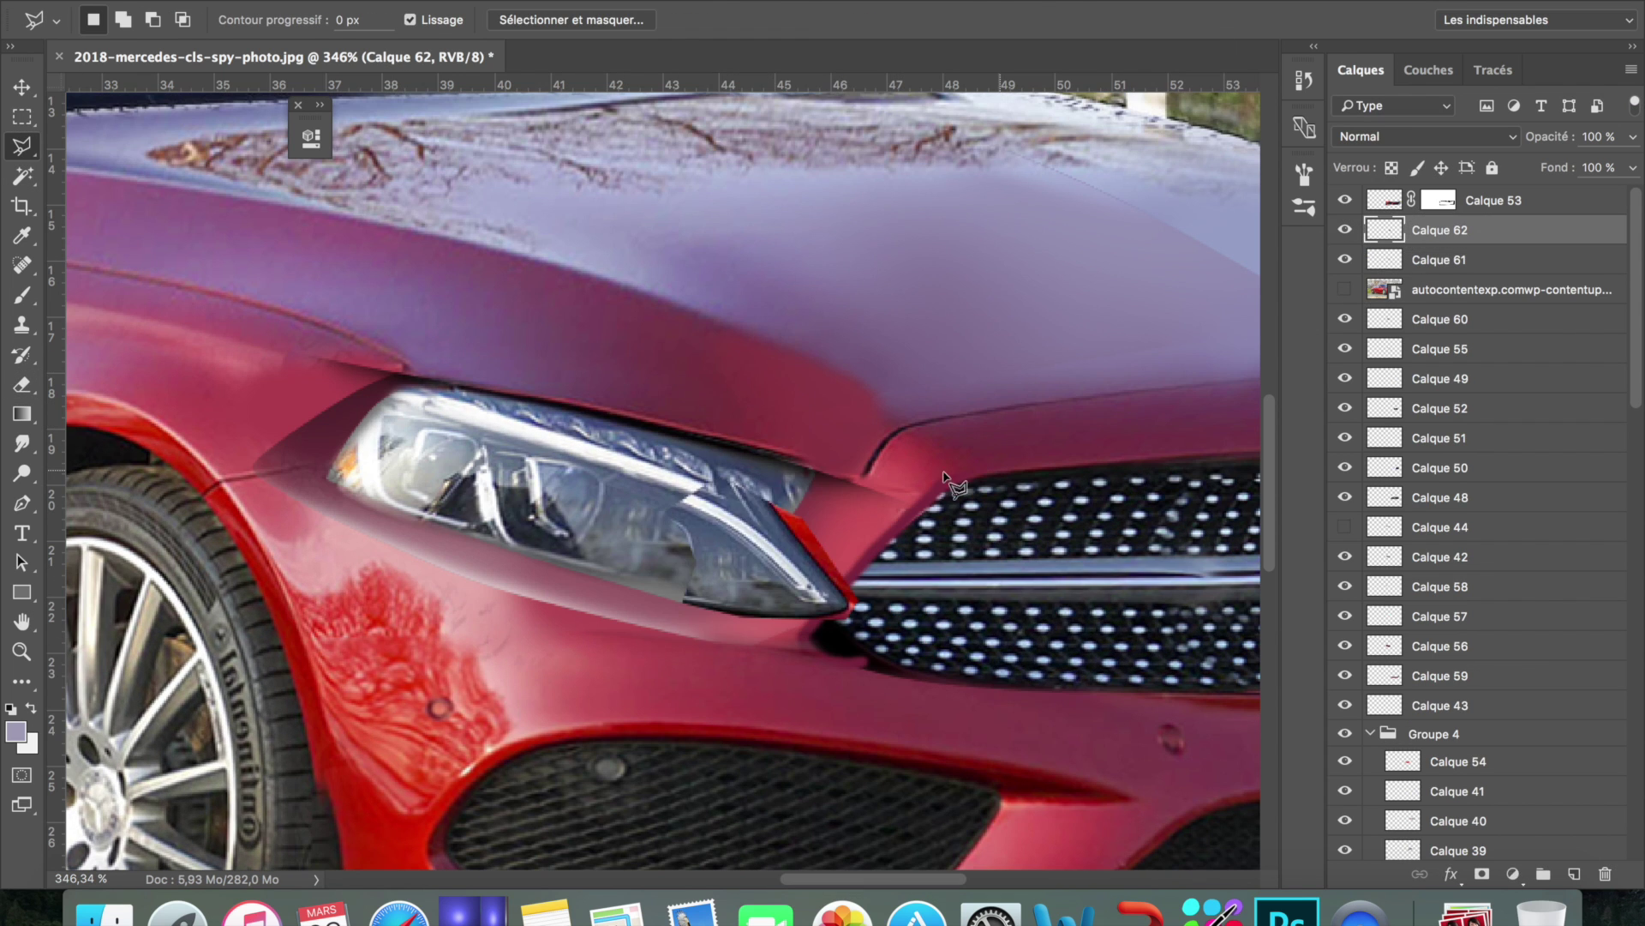
key(ctrl+t)
drag(638, 394, 612, 485)
key(Return)
key(l)
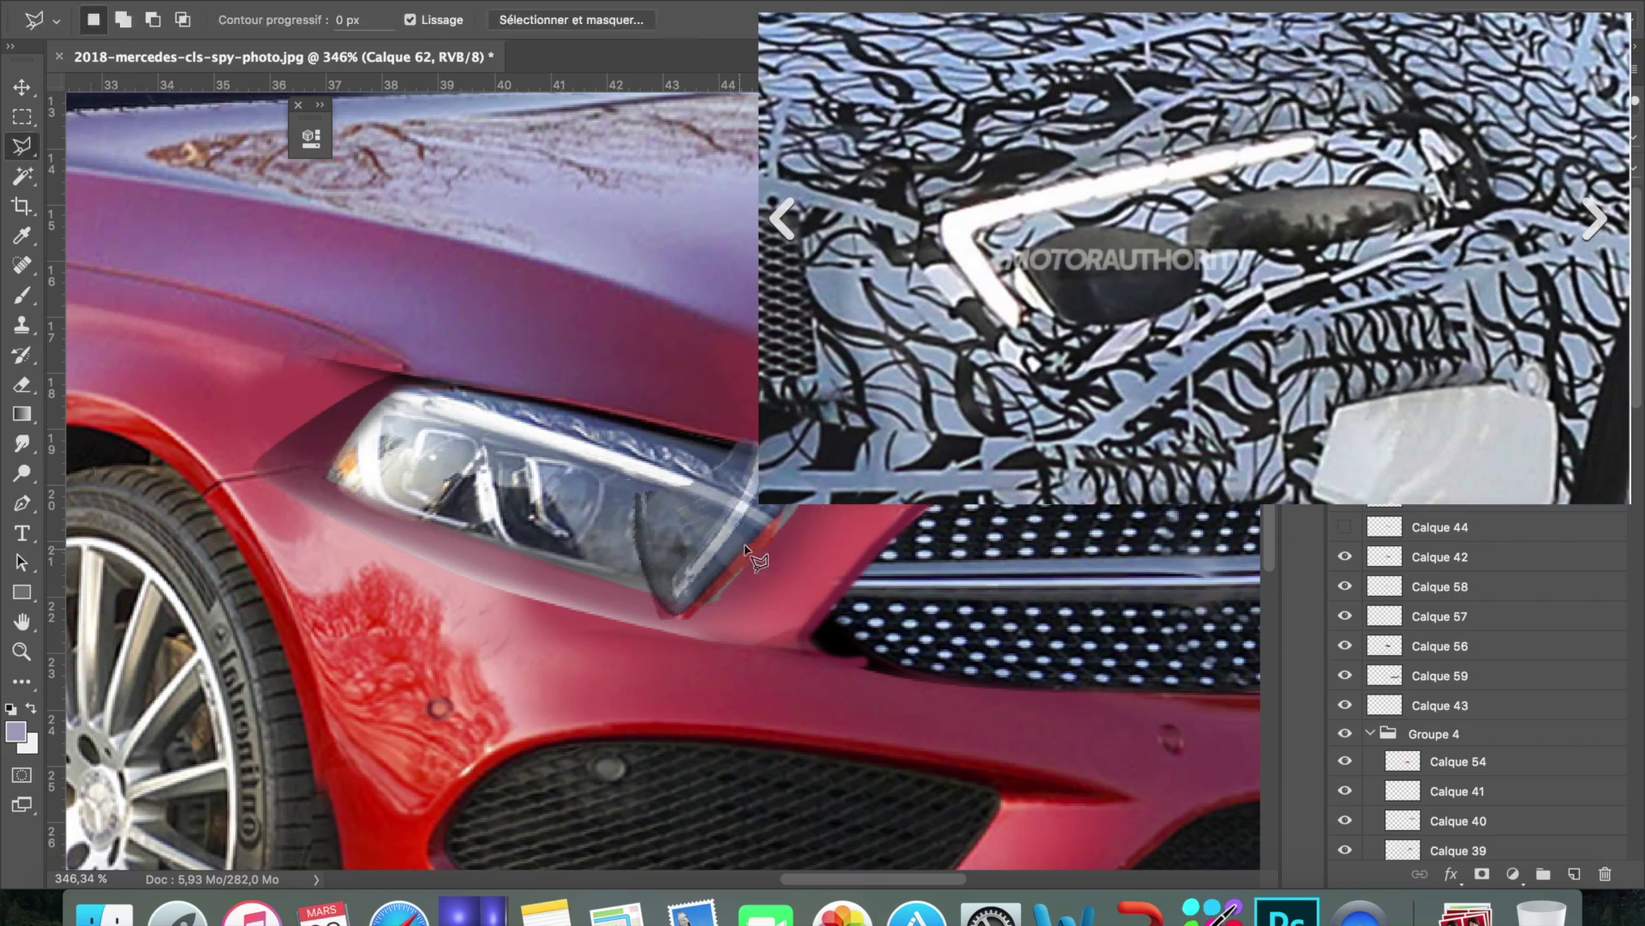
key(ctrl+z)
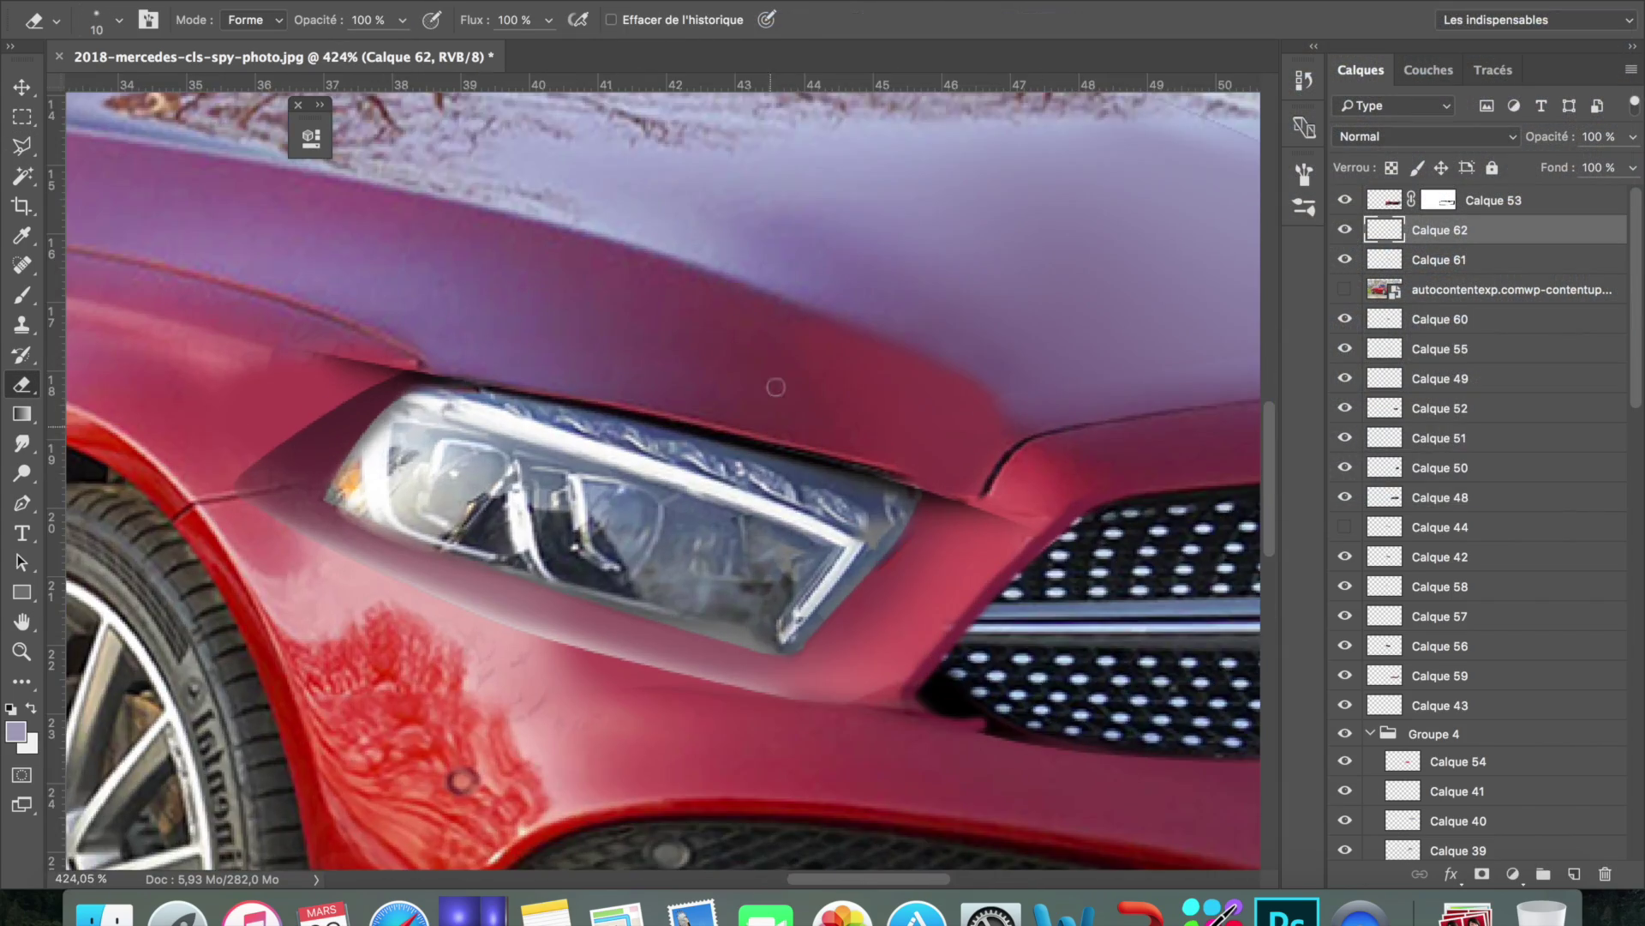
right_click(635, 589)
click(748, 749)
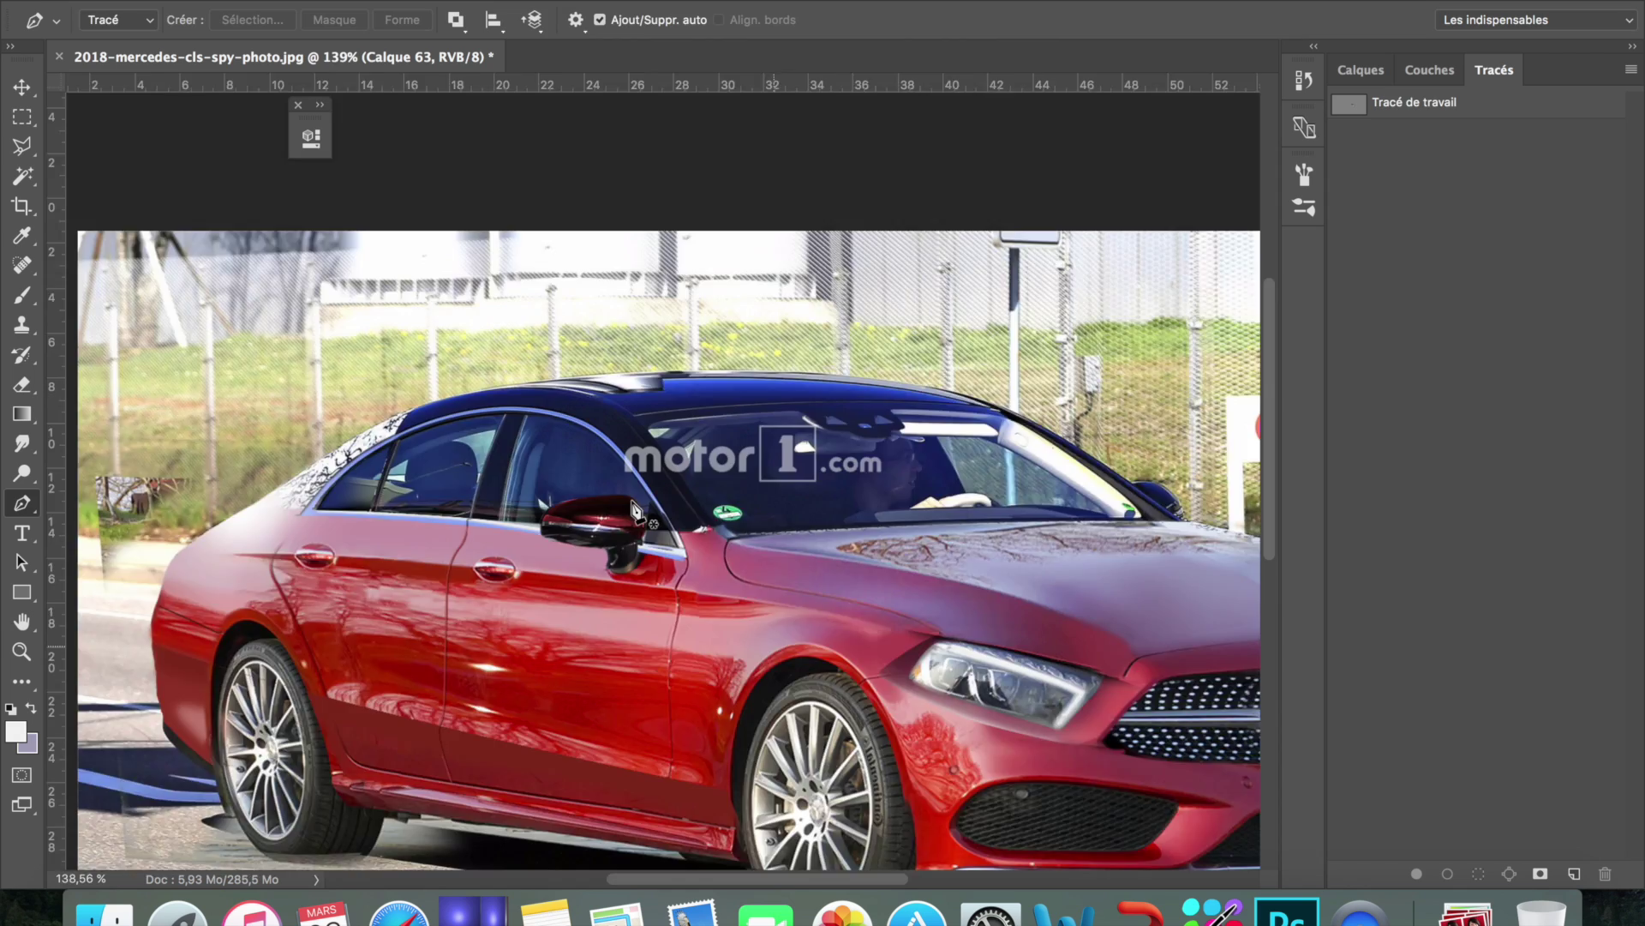
On new layers, paint the pillar's dark navy over the 'motor' lettering
scroll(635, 512, up, 10)
key(ctrl+shift+alt+n)
click(22, 296)
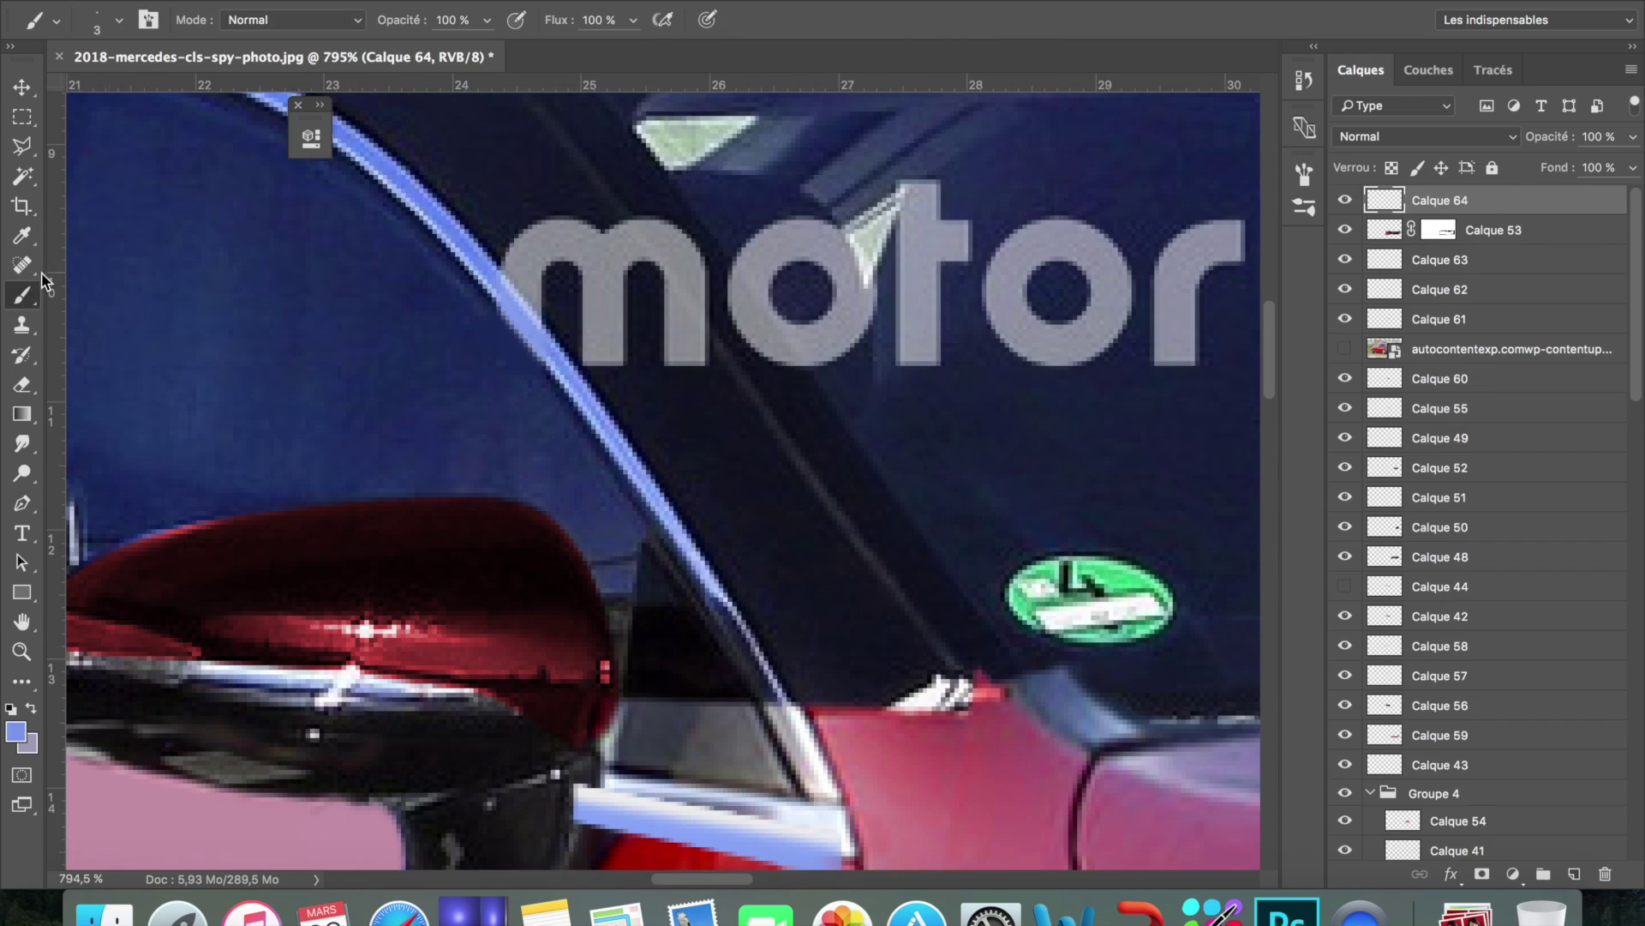
key(bracketright)
key(bracketright)
key(bracketright)
alt+click(541, 292)
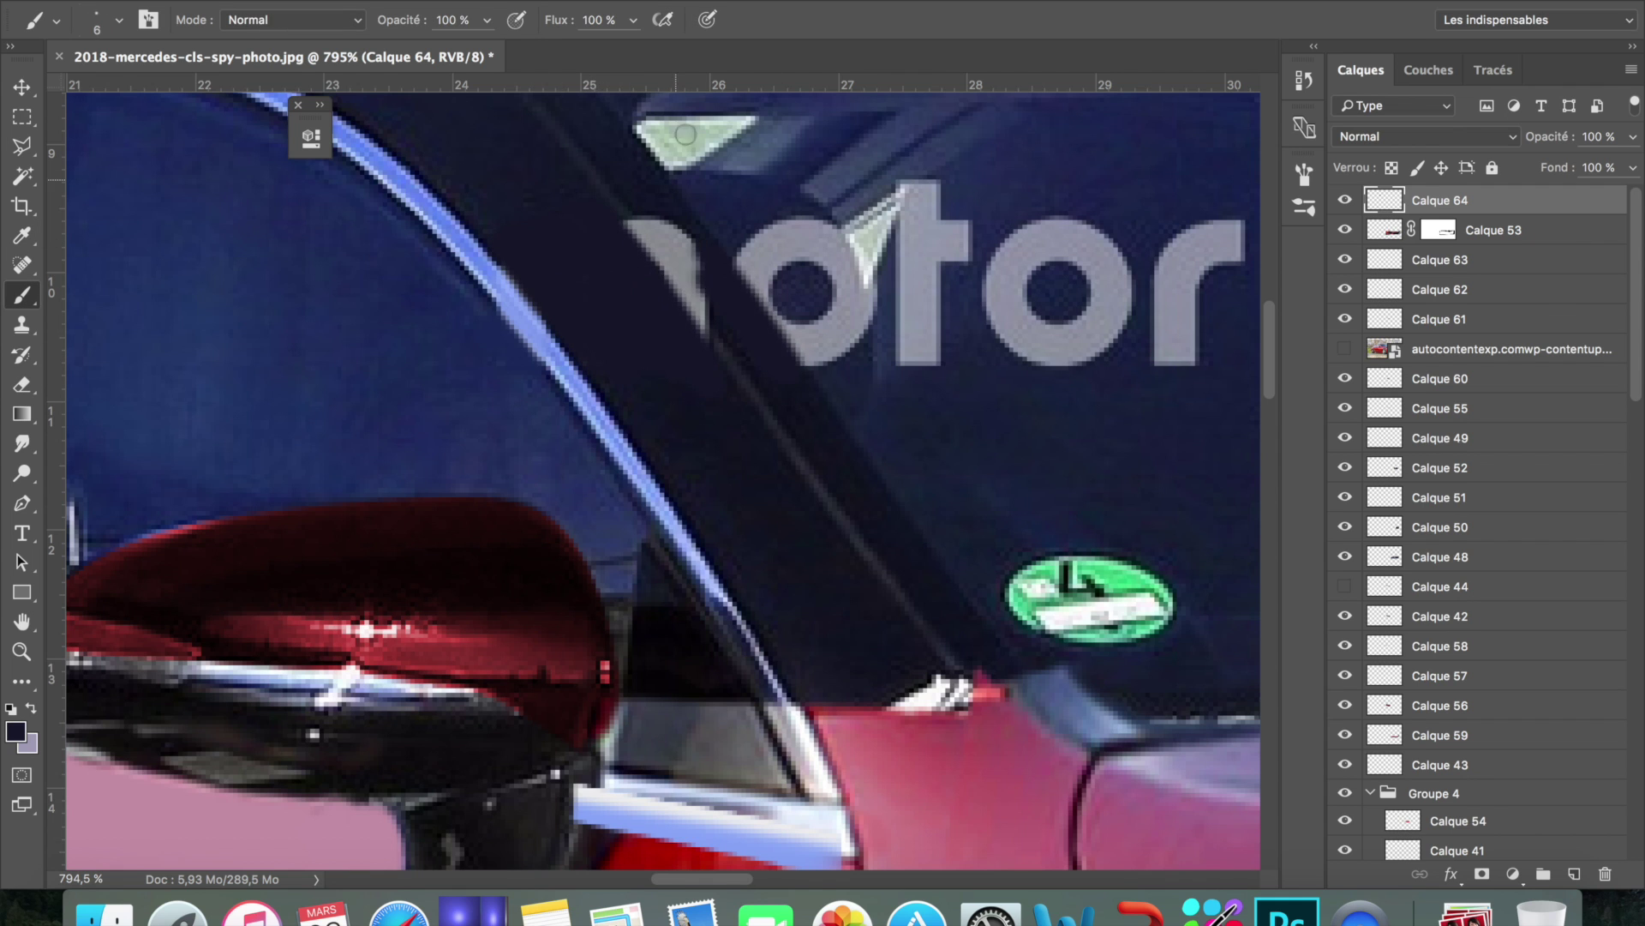
scroll(703, 300, up, 5)
scroll(703, 300, left, 2)
key(b)
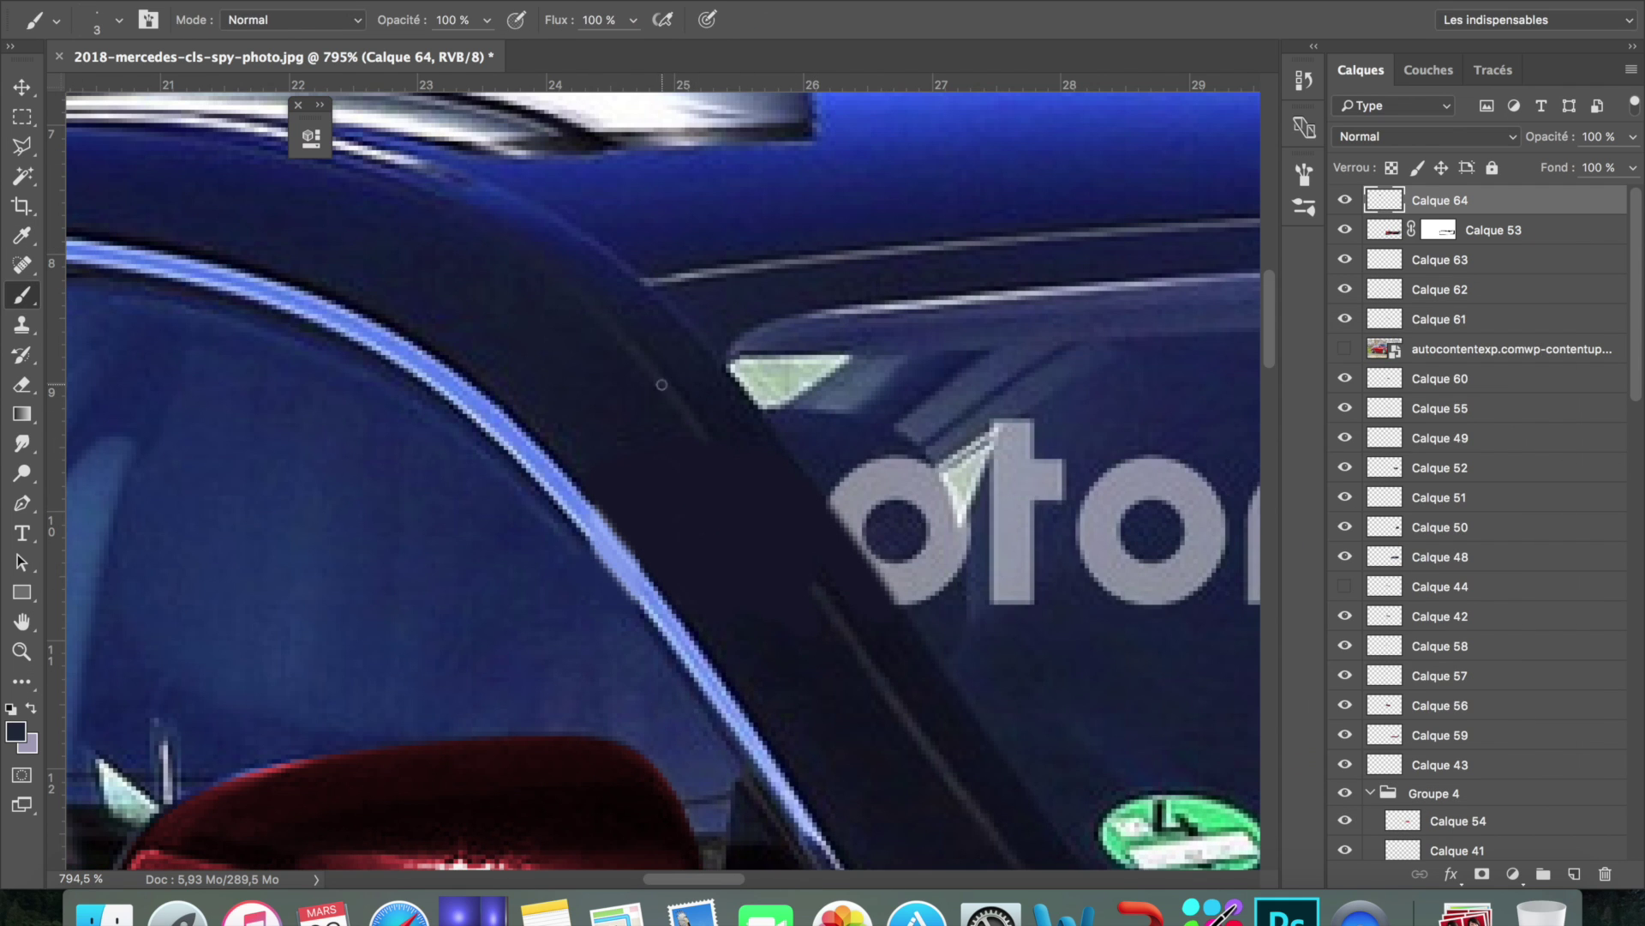
key(ctrl+shift+alt+n)
scroll(617, 437, right, 5)
key(bracketright)
key(bracketright)
key(bracketright)
key(i)
mouse_move(610, 522)
mouse_down()
mouse_move(549, 530)
mouse_move(891, 532)
mouse_up()
Clone glass from the background over the '.com' lettering and begin a roof path
key(alt+shift+bracketleft)
scroll(613, 559, right, 4)
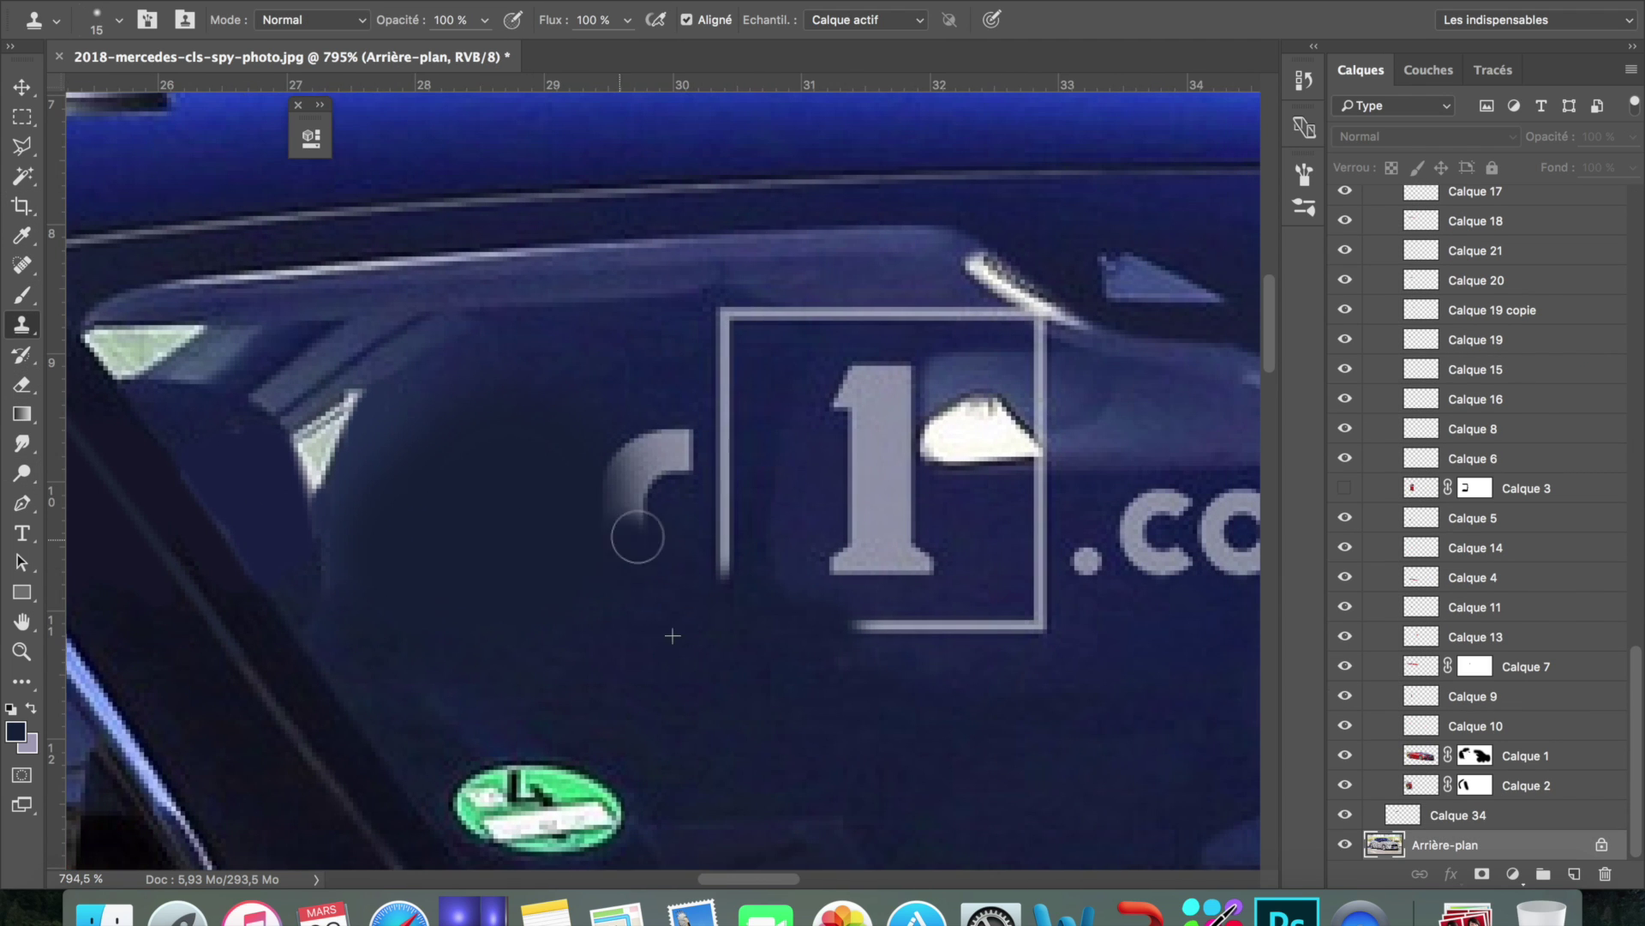
scroll(1086, 571, right, 8)
drag(656, 557, 643, 505)
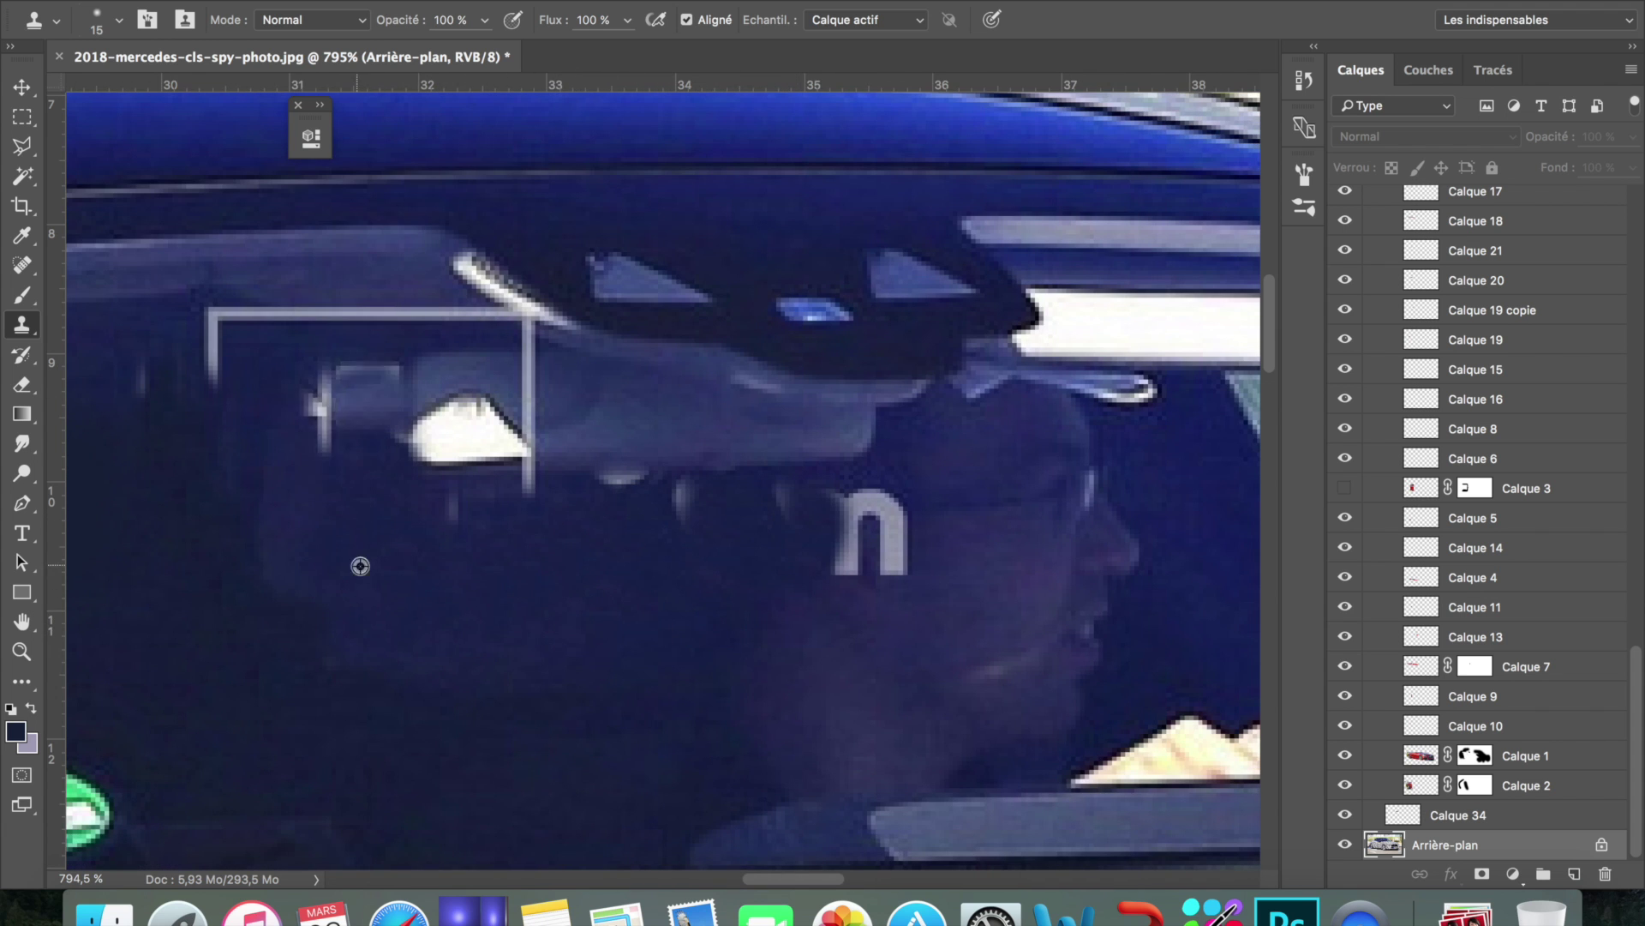
scroll(881, 576, down, 5)
scroll(429, 514, up, 3)
key(p)
scroll(852, 276, right, 15)
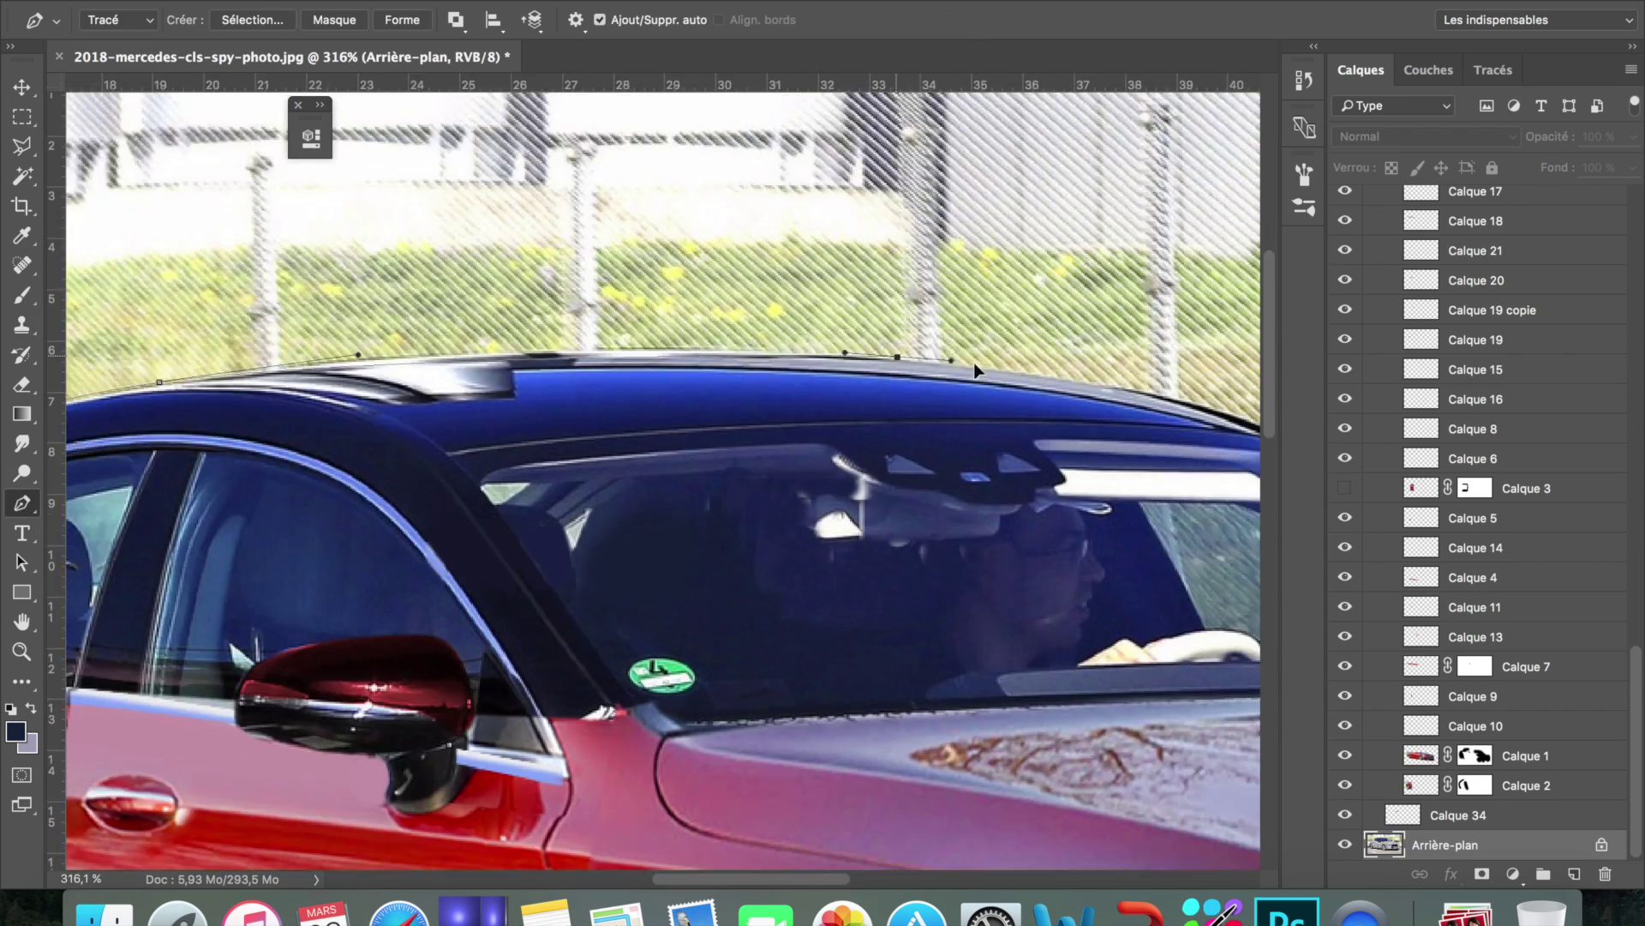
Duplicate the background photo and copy the roof selection onto its own layer
scroll(158, 341, left, 5)
scroll(299, 403, left, 3)
scroll(437, 470, left, 5)
right_click(272, 586)
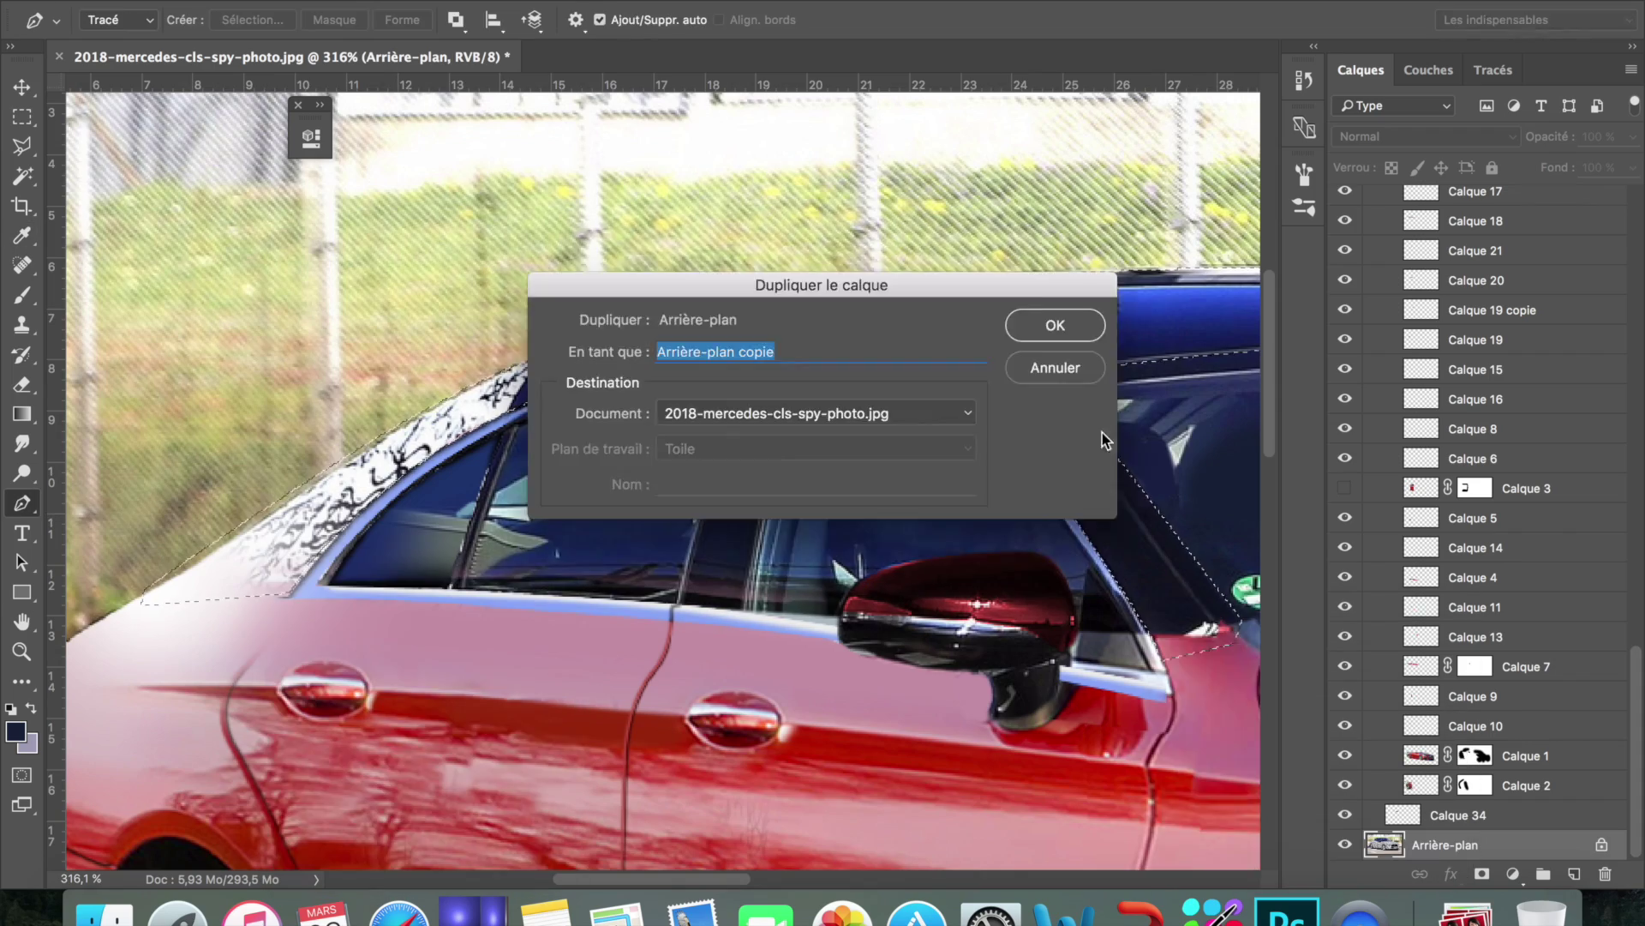
key(ctrl+u)
key(Escape)
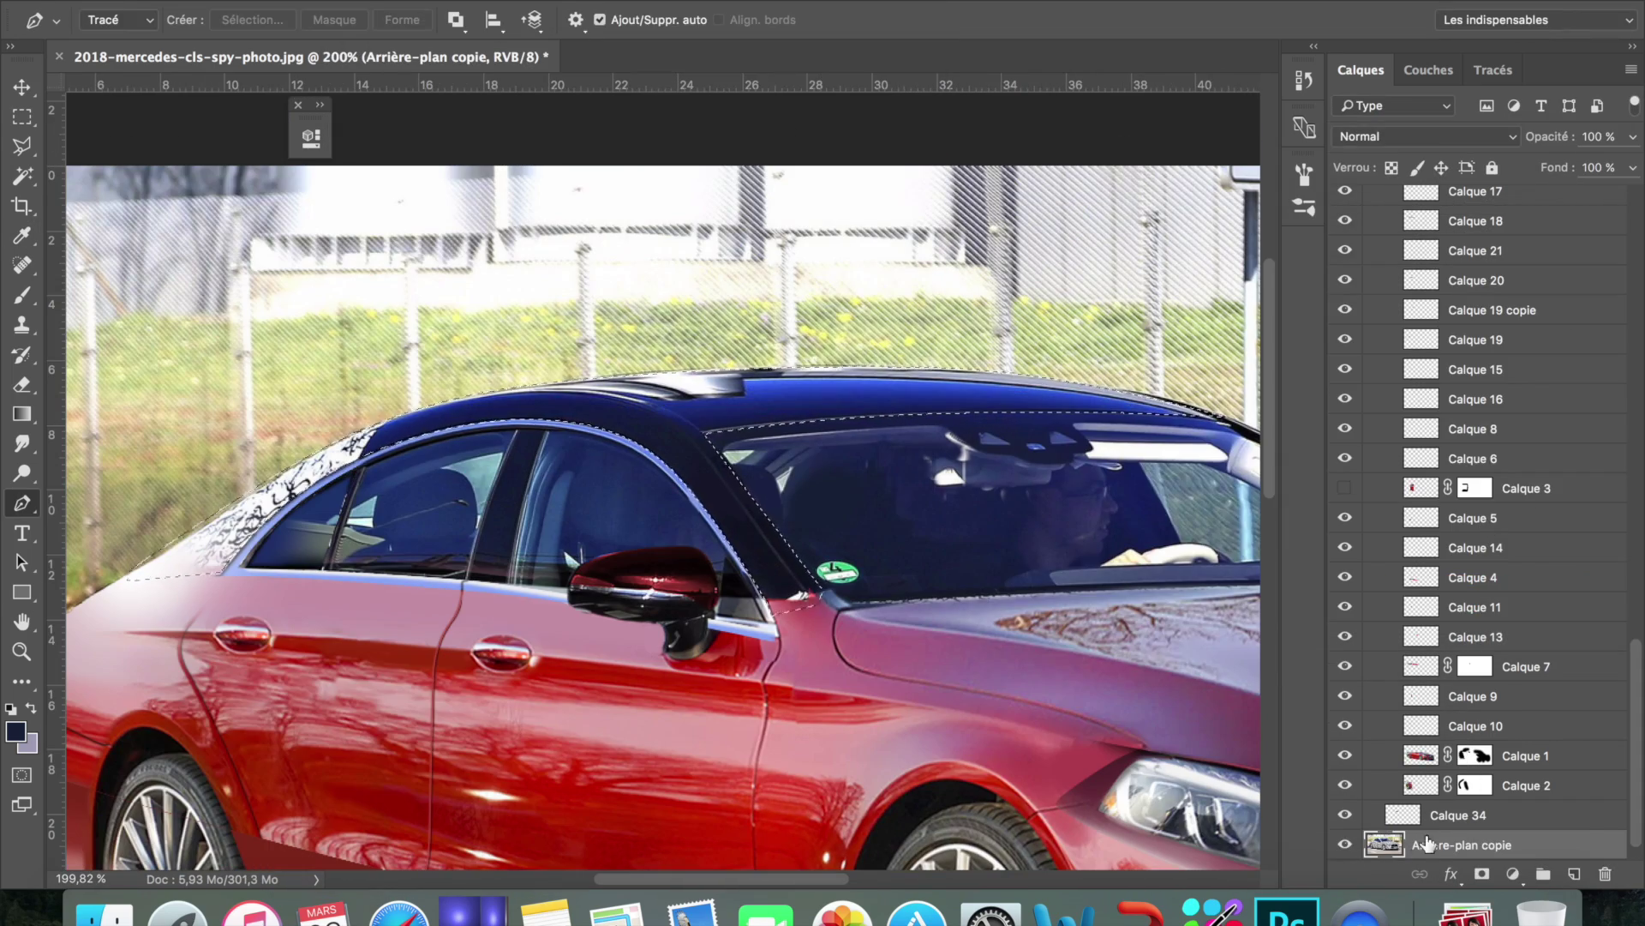
key(ctrl+j)
key(m)
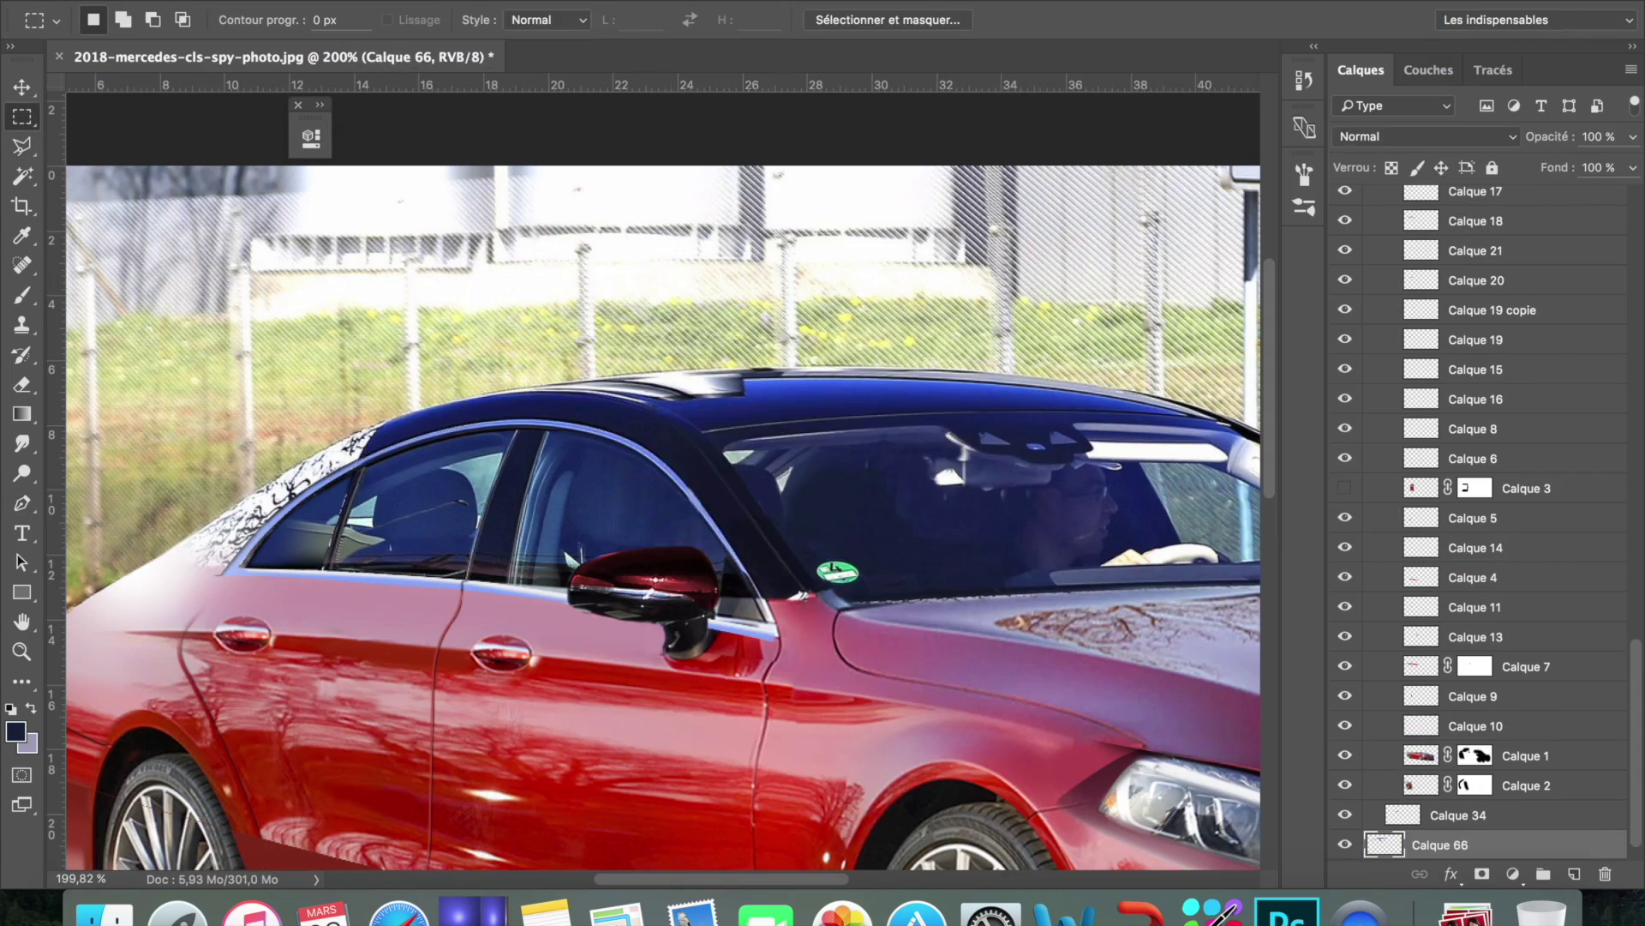
Shift the roof's hue to red with more saturation, darken it to match, and erase pillar overspill
key(ctrl+u)
drag(1280, 553, 1364, 553)
drag(1280, 669, 1307, 669)
drag(1280, 611, 1358, 611)
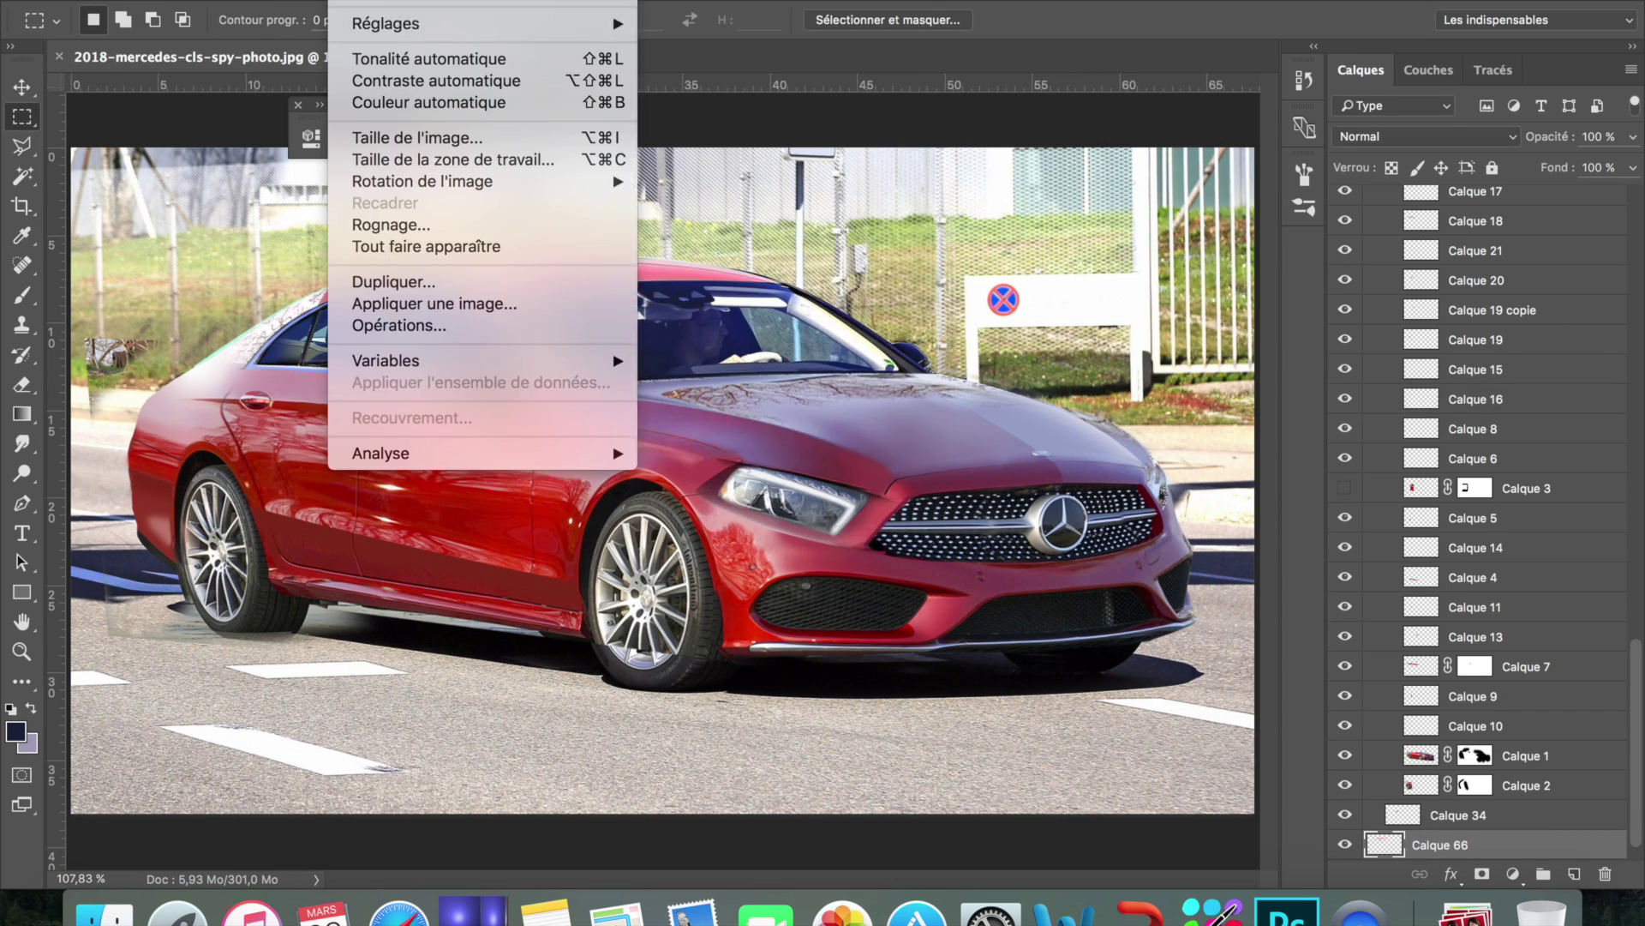
drag(1260, 268, 1215, 275)
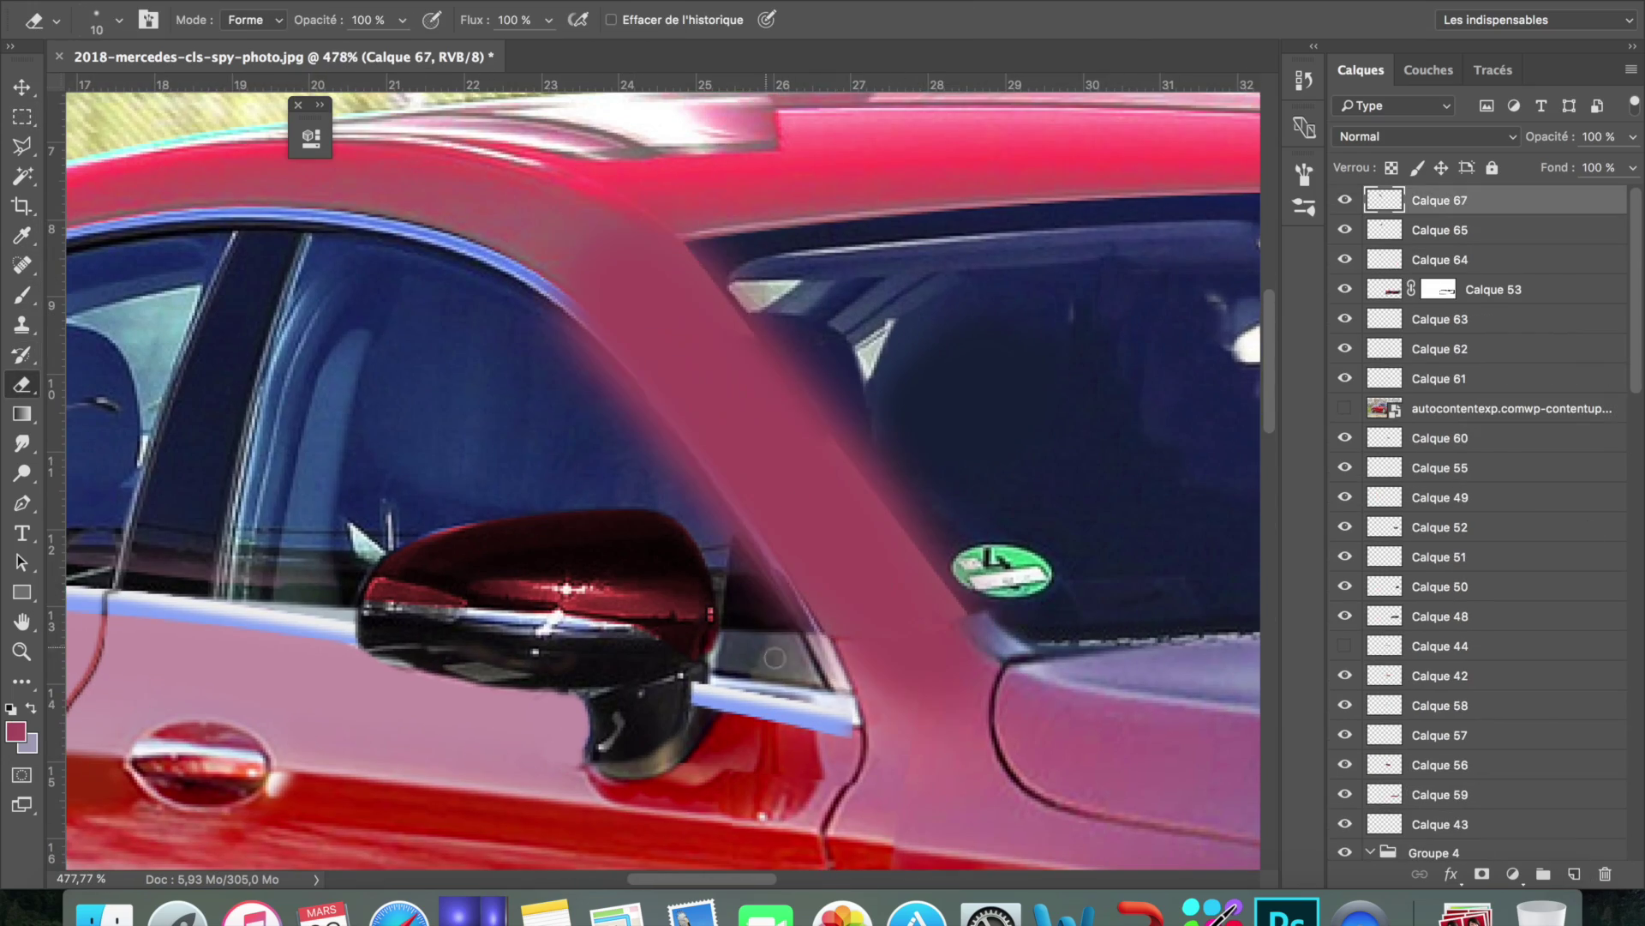
key(])
drag(775, 657, 688, 217)
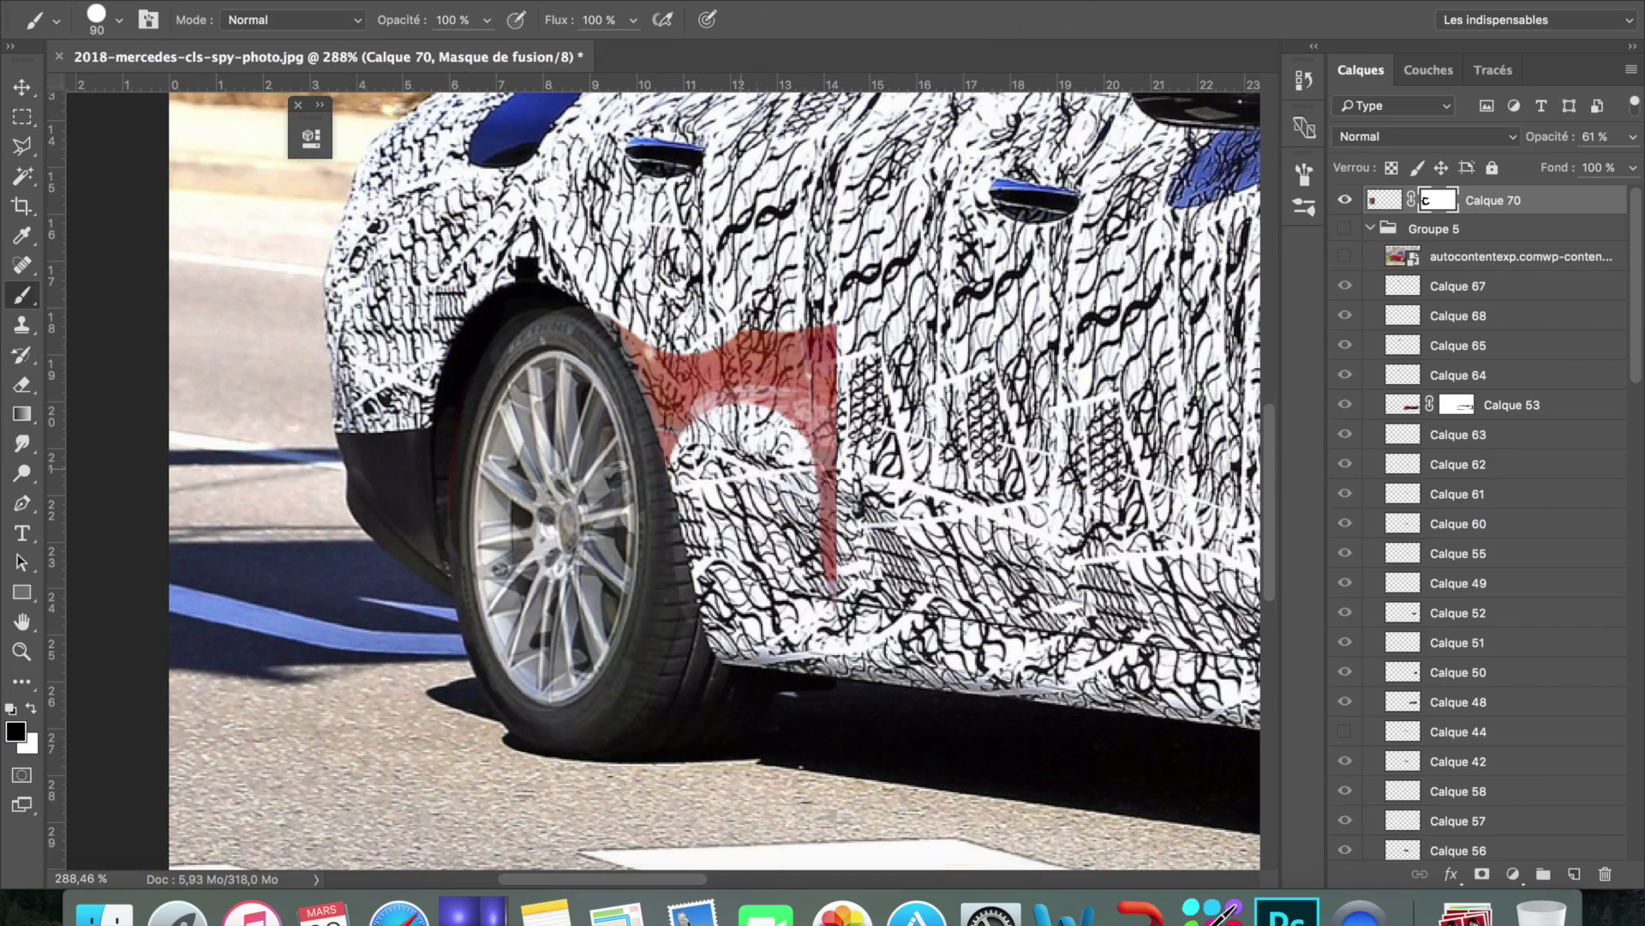
Paint on the layer masks to reveal red over the lower doors
key(bracketleft)
key(bracketleft)
key(bracketleft)
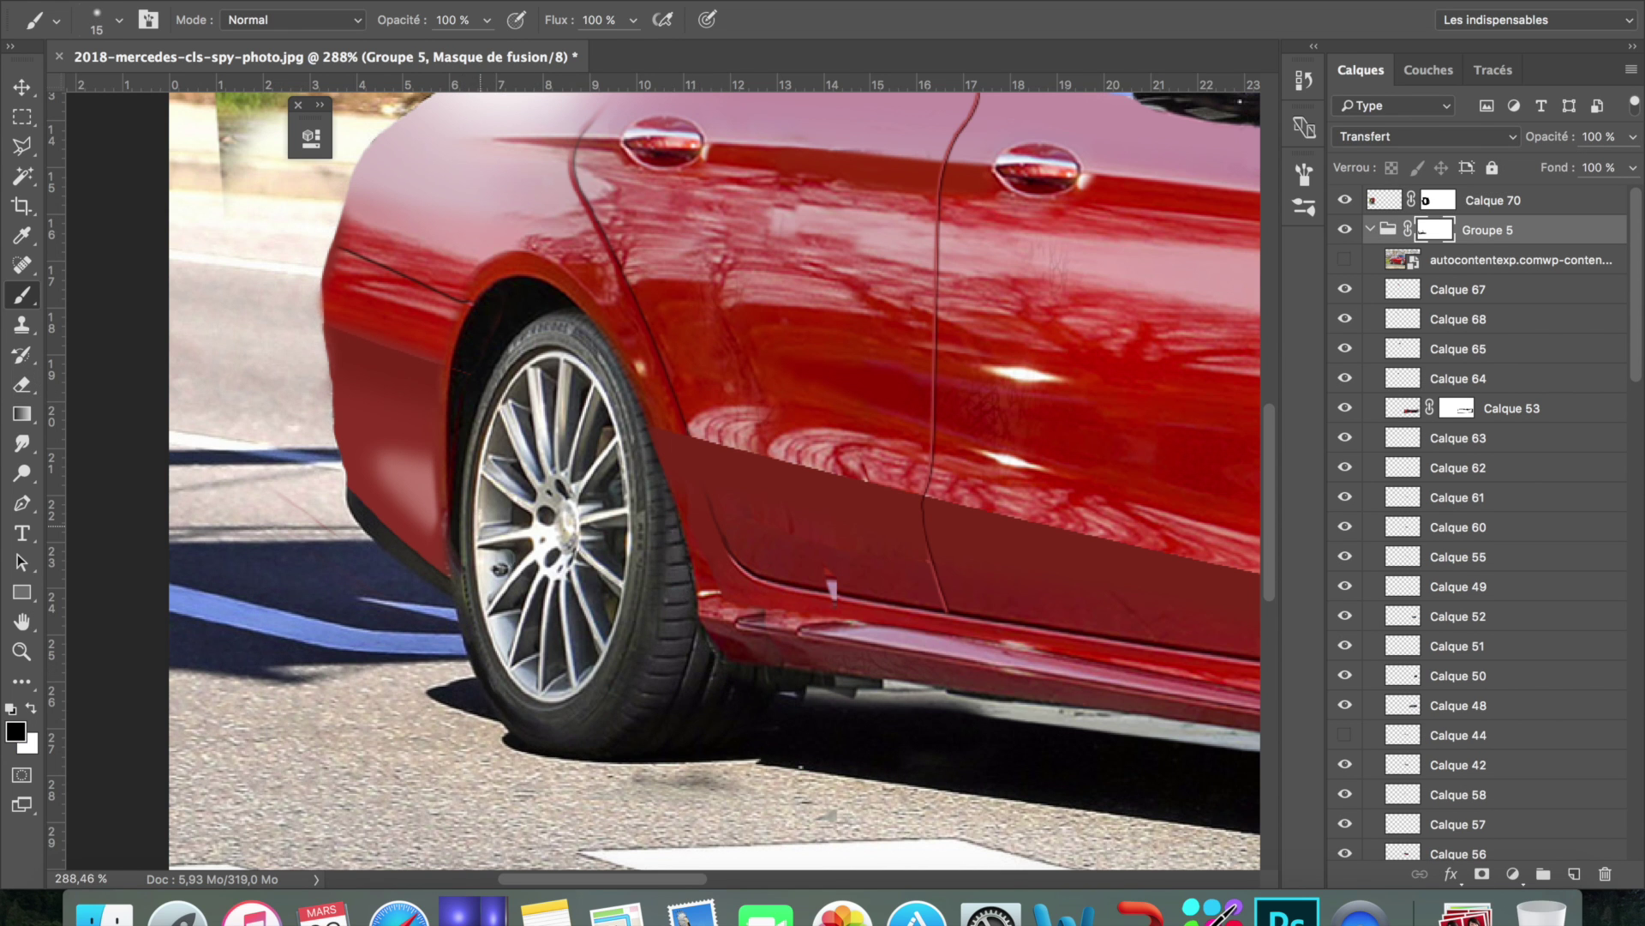
scroll(246, 663, right, 10)
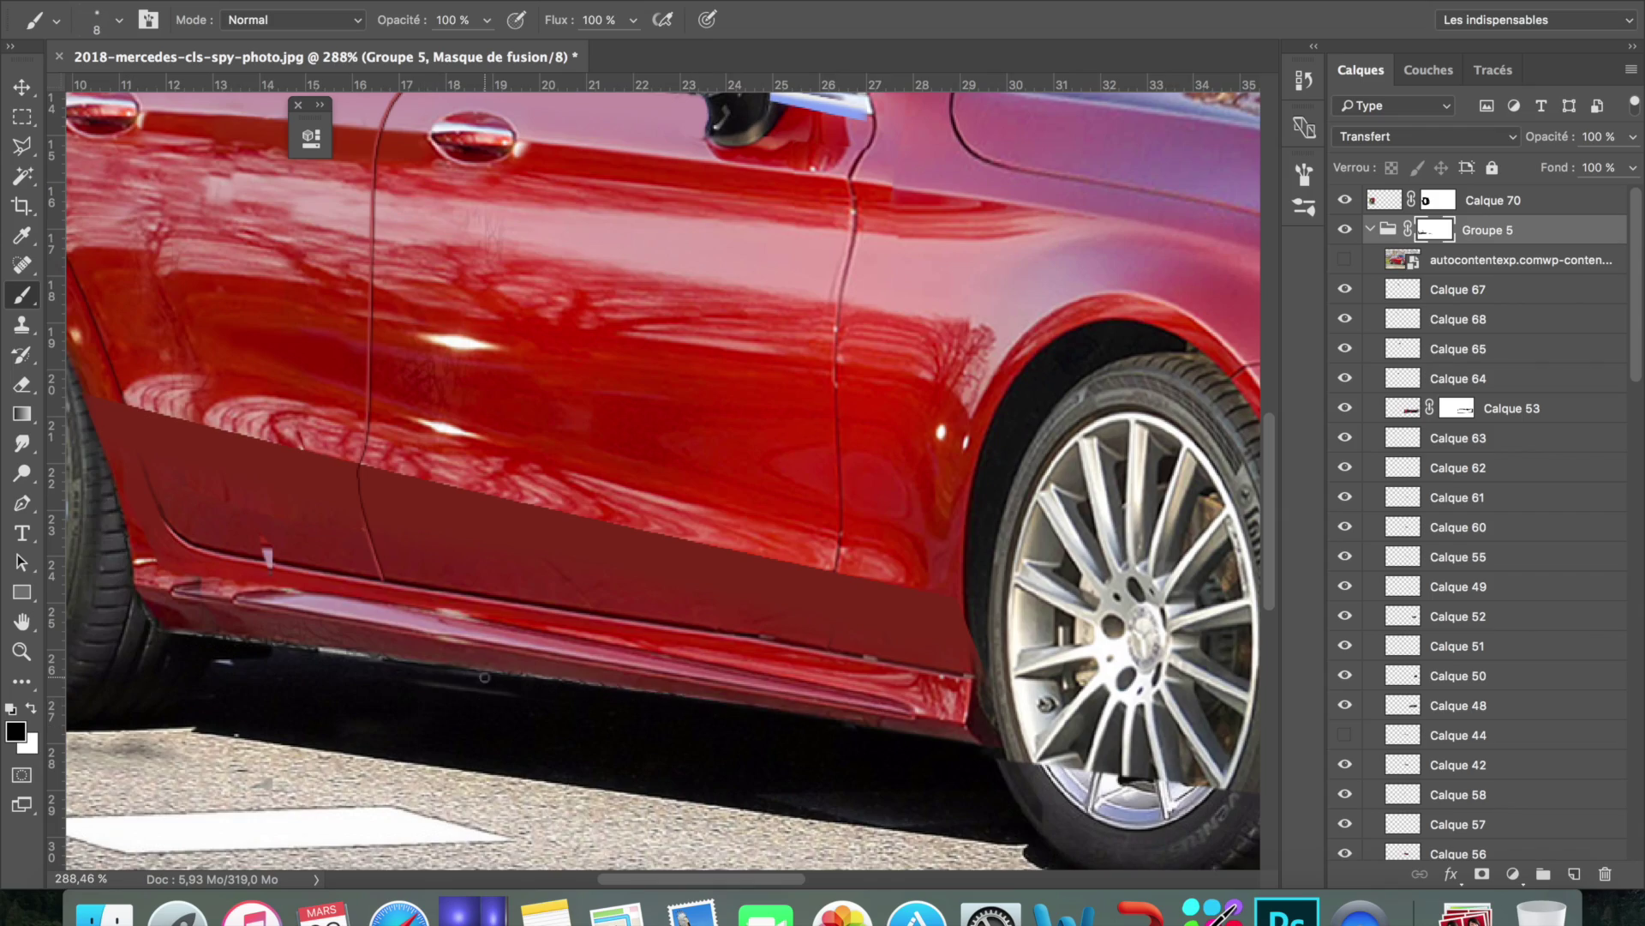
scroll(484, 677, down, 5)
key(bracketright)
key(bracketright)
key(bracketright)
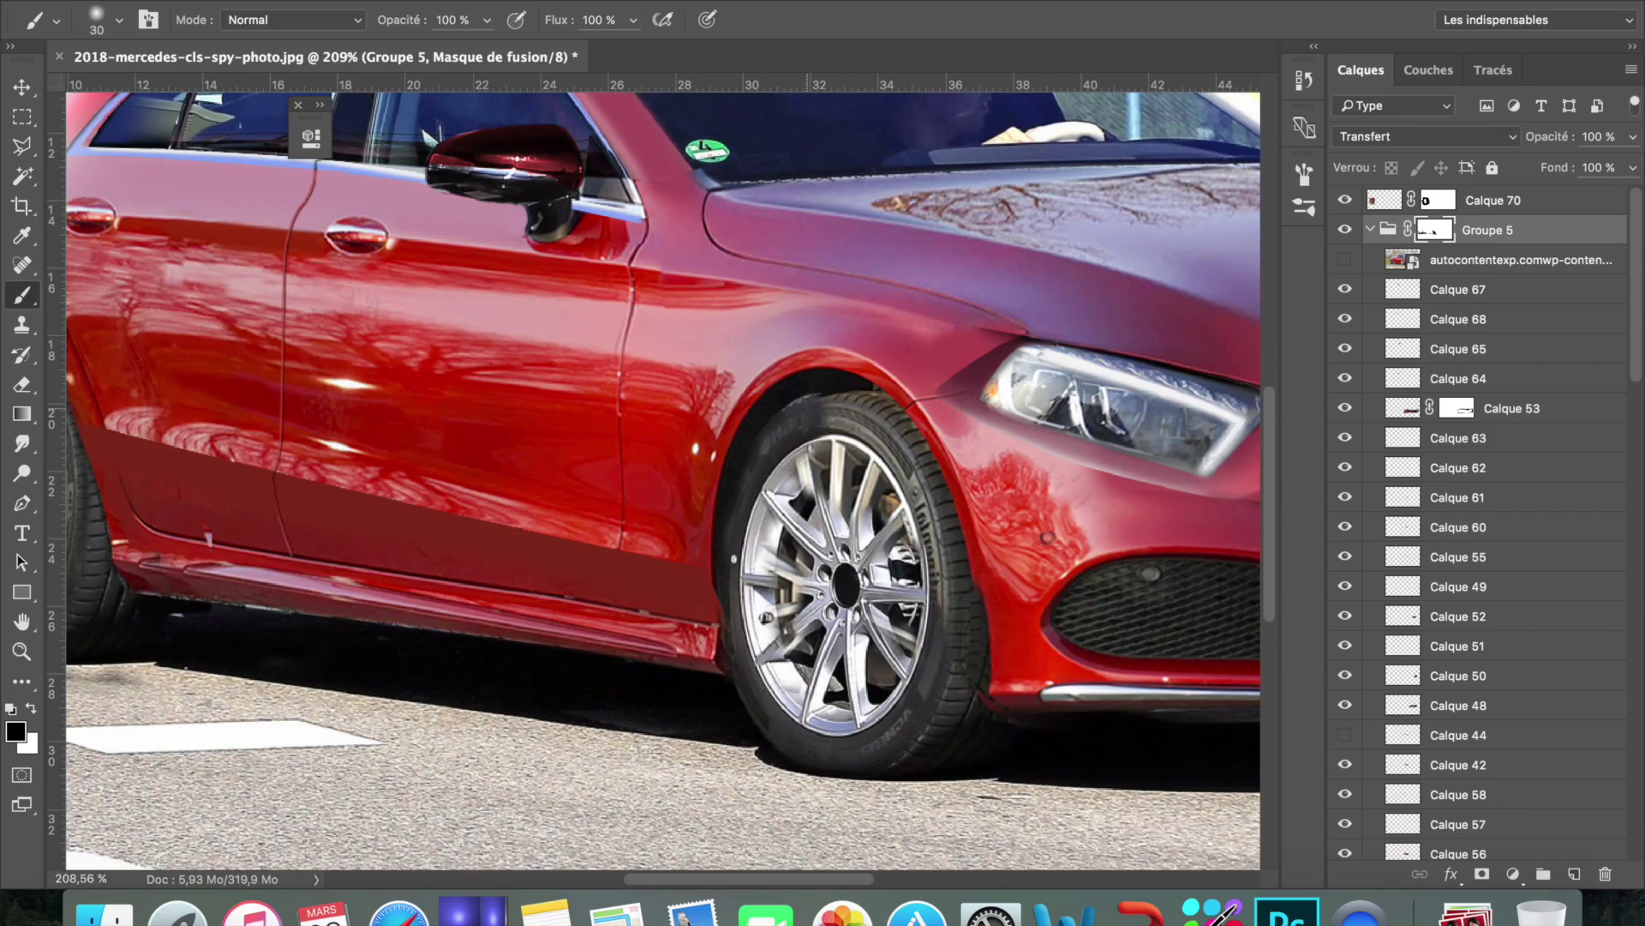
scroll(846, 380, down, 5)
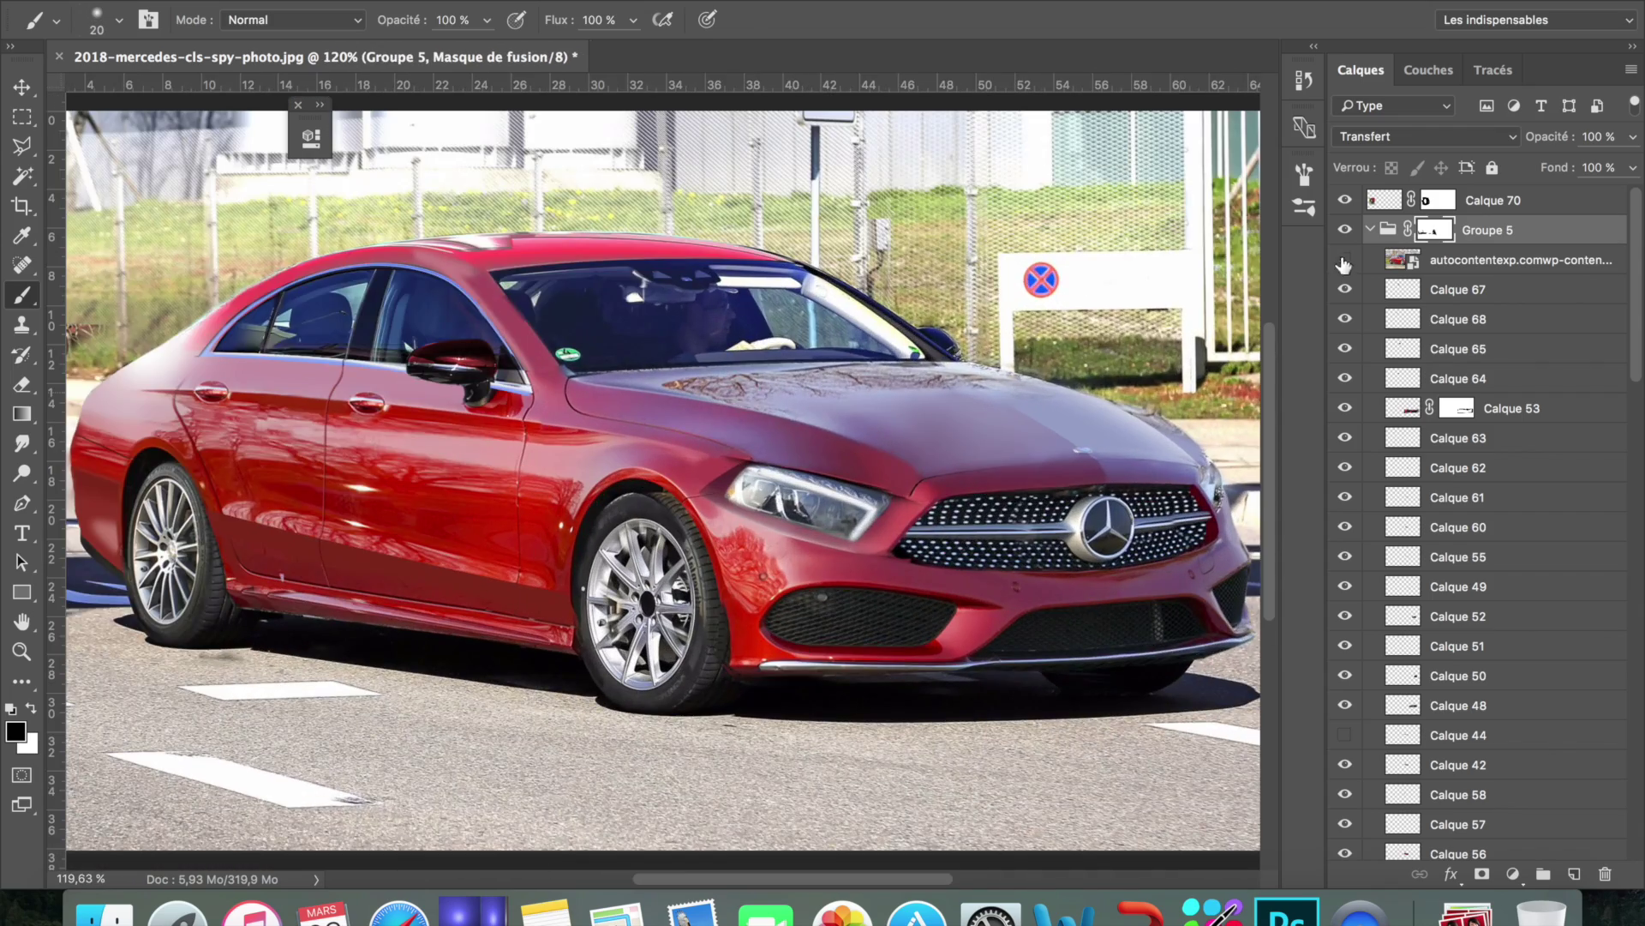
Move the reference photo above Groupe 5 and lasso its front fender
drag(1457, 259, 1457, 224)
scroll(600, 514, up, 5)
key(l)
drag(608, 464, 626, 827)
right_click(630, 464)
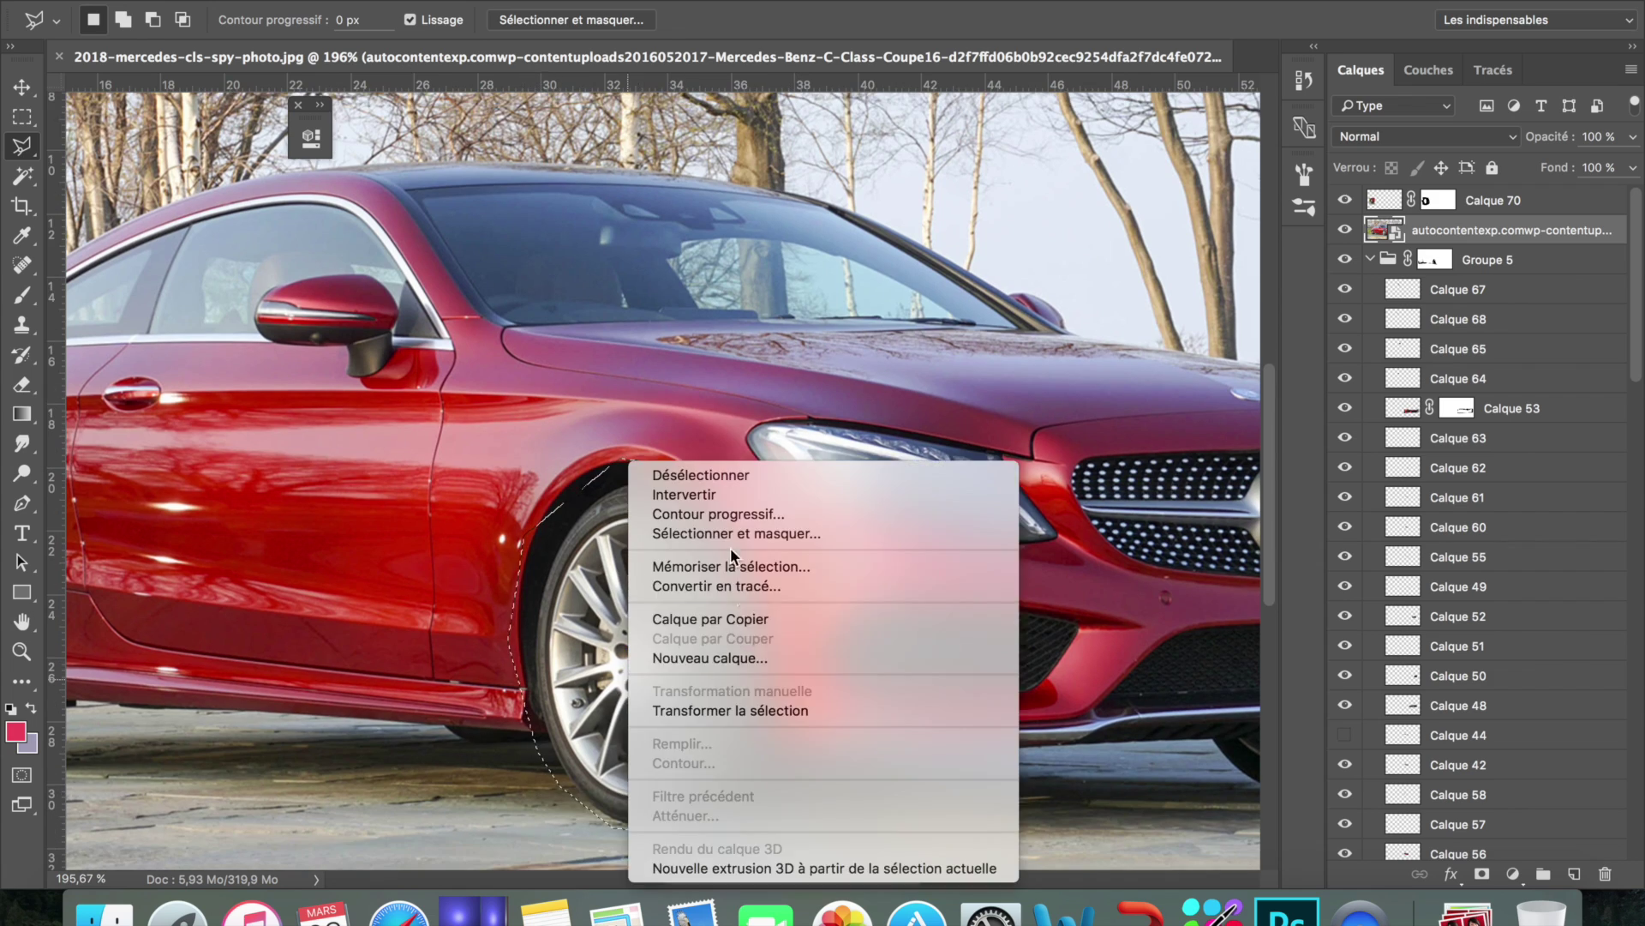
Copy the fender selection to a new layer and place it over the front wheel arch
click(710, 619)
key(ctrl+t)
scroll(600, 600, up, 3)
mouse_move(600, 661)
mouse_down()
mouse_move(683, 407)
mouse_move(699, 408)
mouse_up()
key(Return)
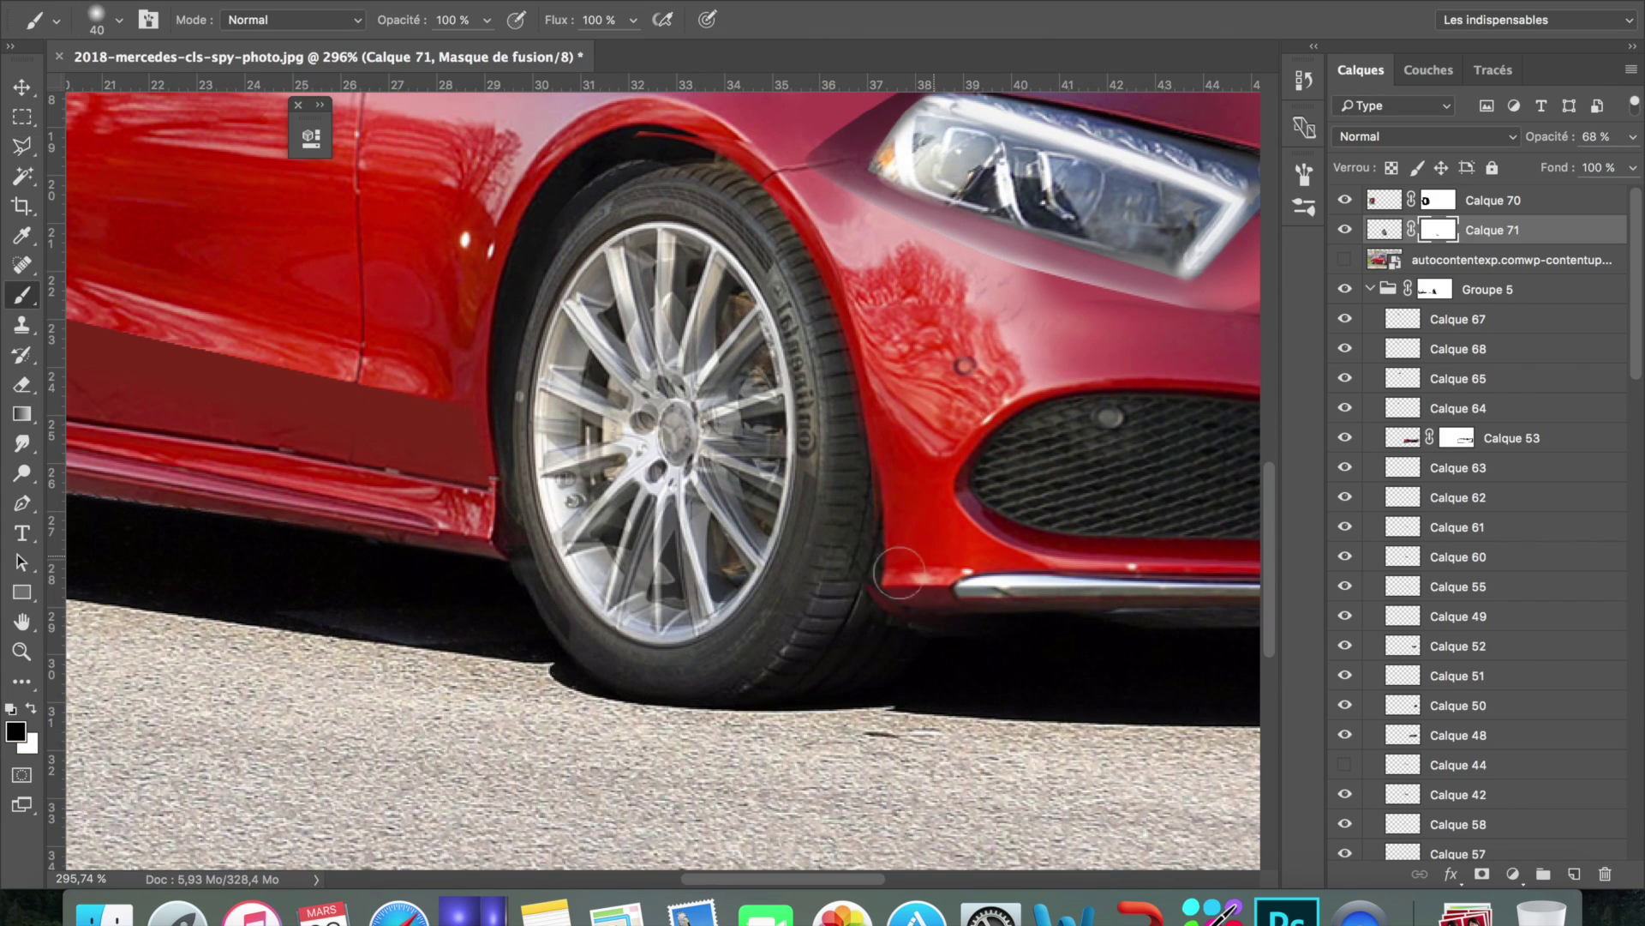
Select the fender edge beside the tyre and prepare a red touch-up layer and Calque 1's mask
key(l)
scroll(840, 429, up, 2)
drag(833, 386, 844, 441)
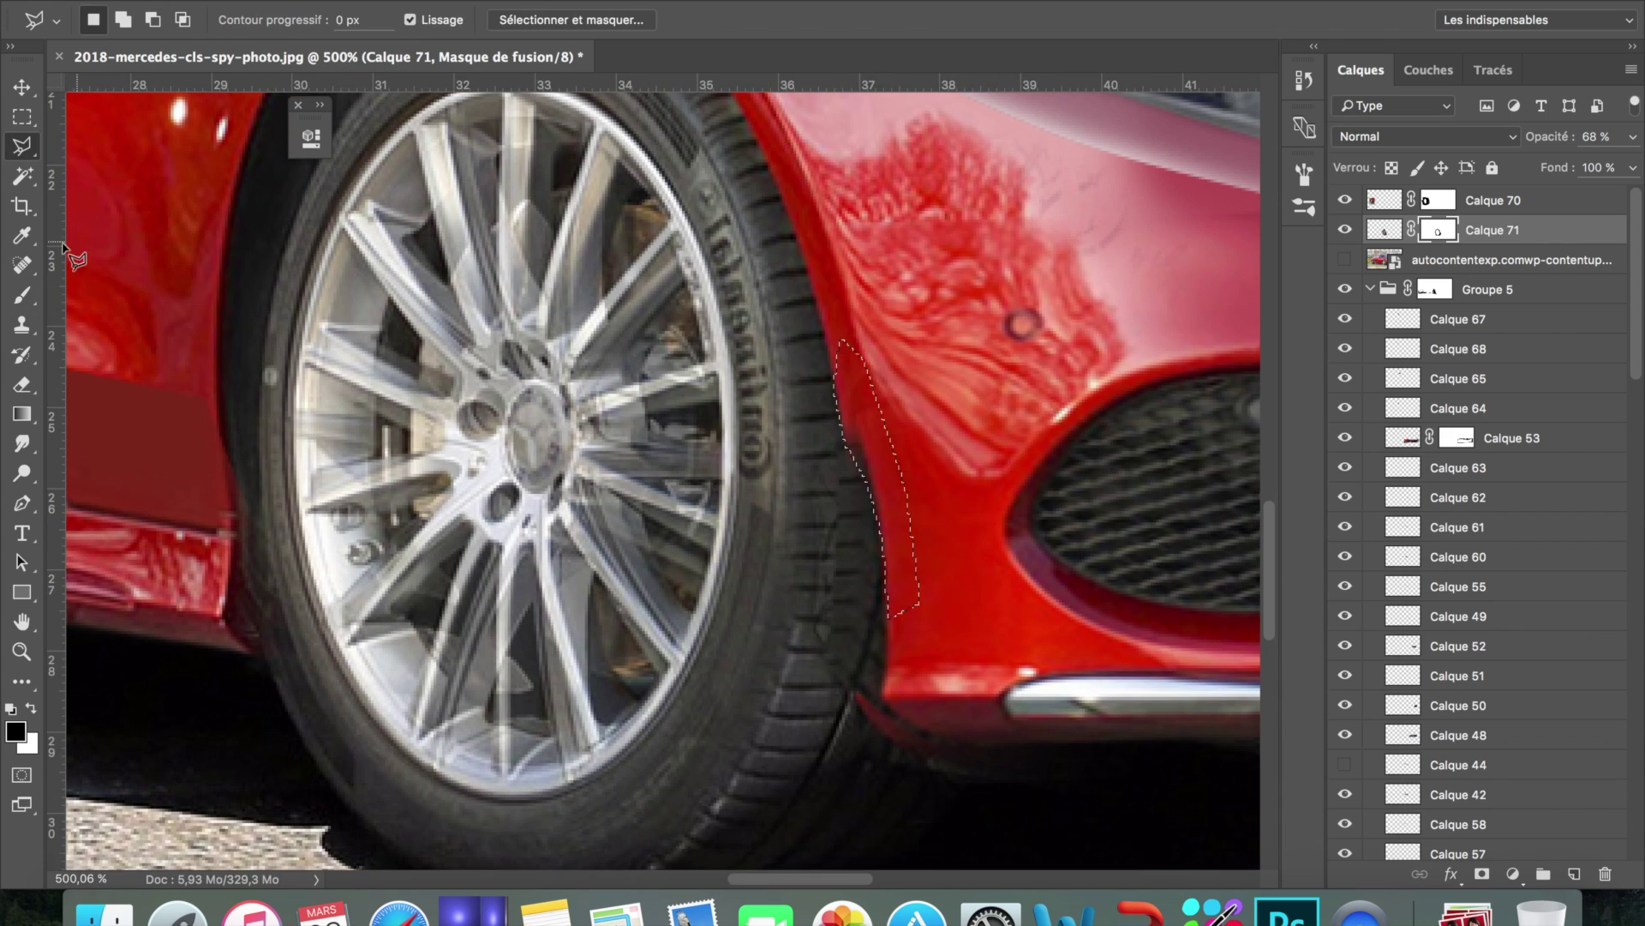
click(847, 310)
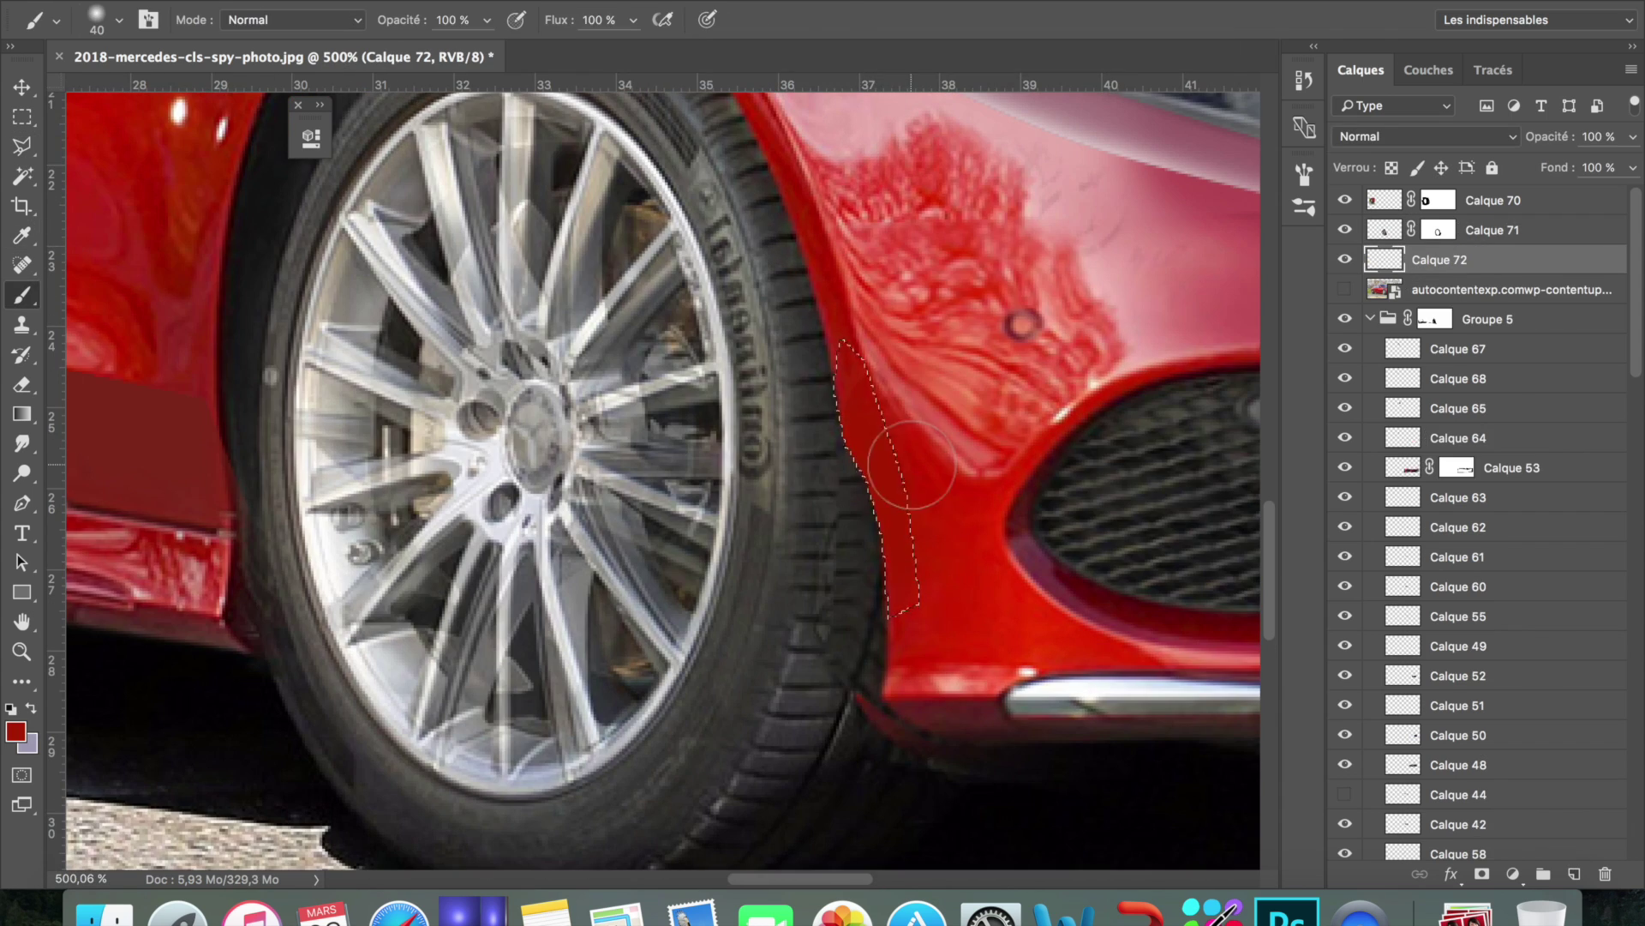
key(v)
click(1050, 677)
key(ctrl+backslash)
key(b)
Move Arrière-plan copie to the top of the layer stack
key(ctrl+0)
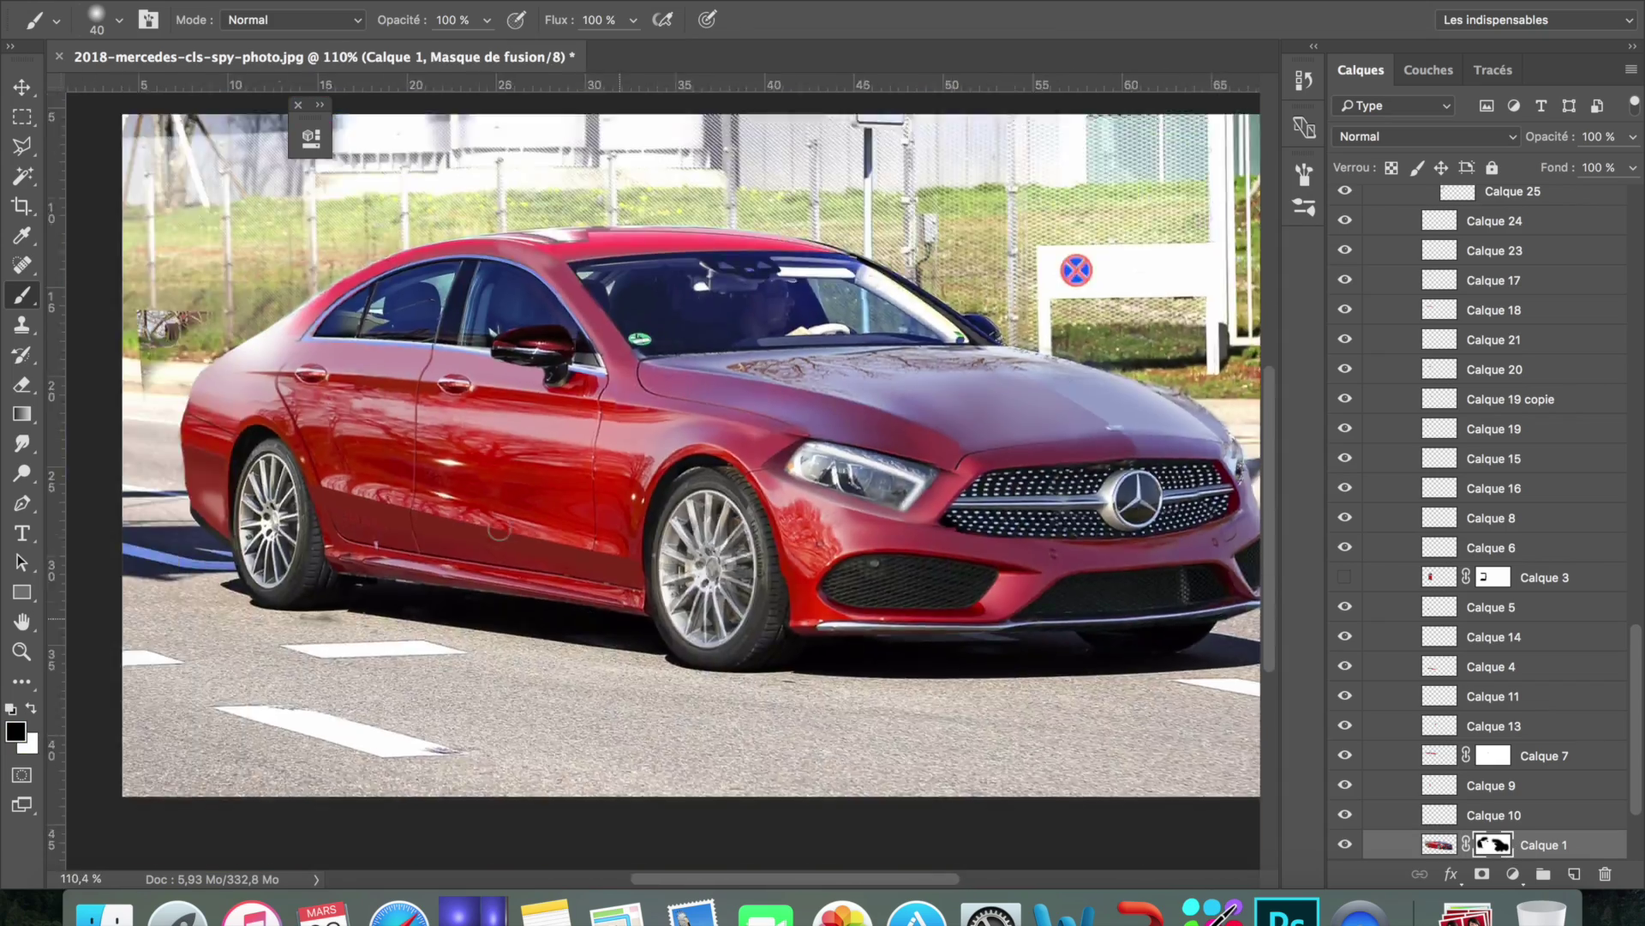
right_click(1506, 844)
mouse_move(1506, 845)
mouse_down()
mouse_move(1425, 9)
mouse_move(1457, 200)
mouse_up()
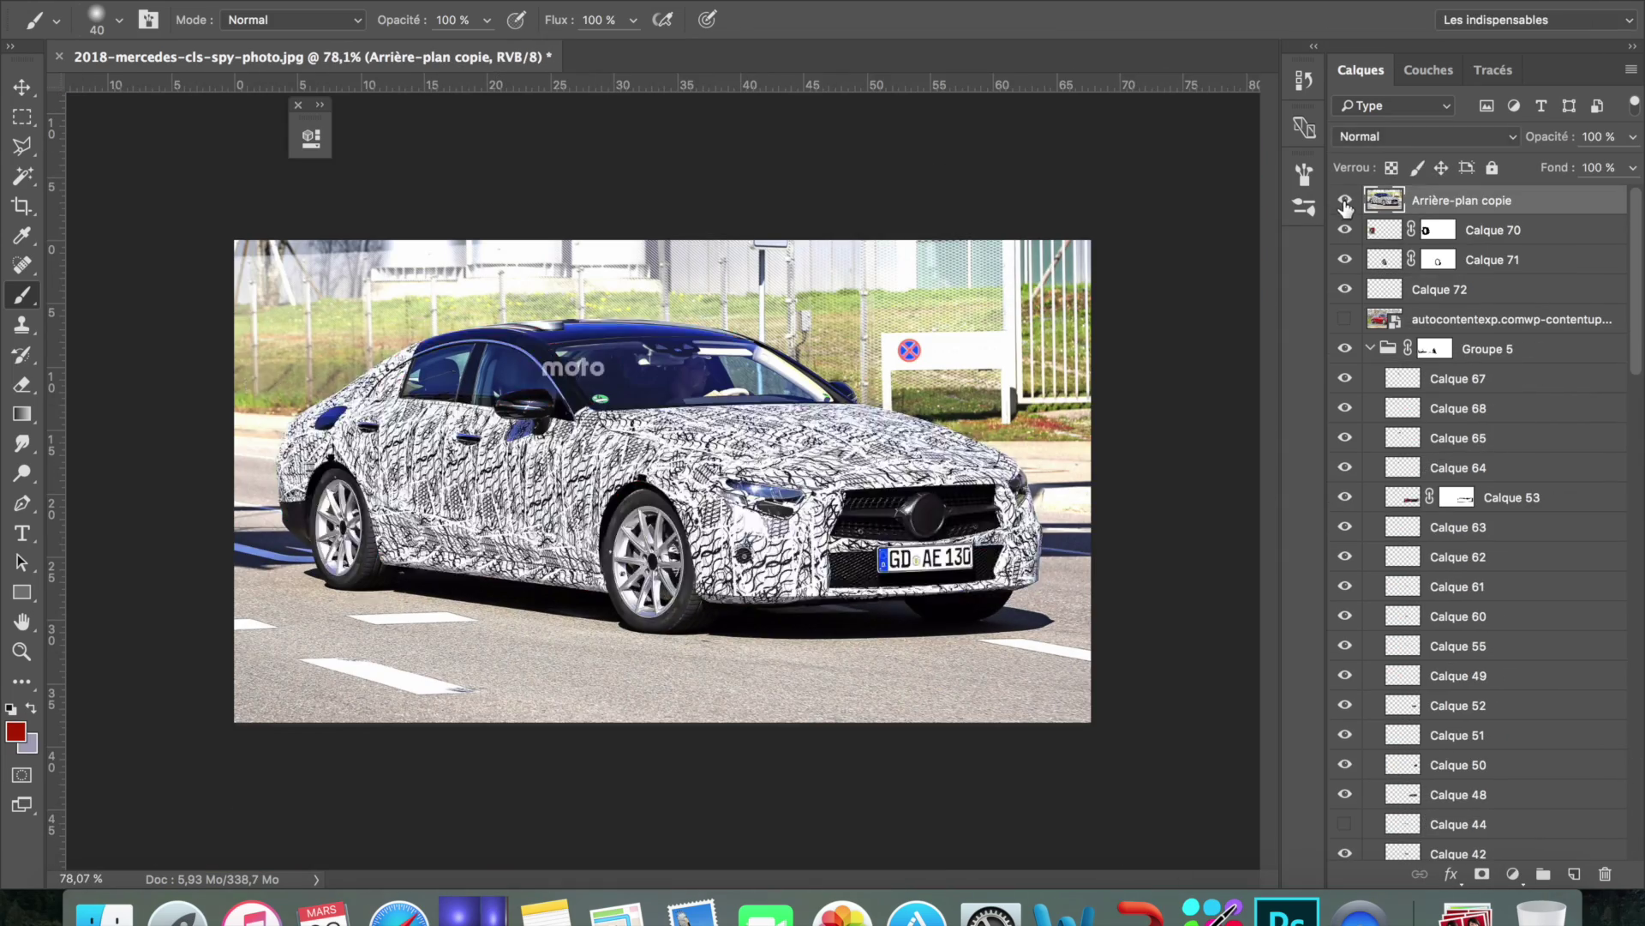
Hide the camouflaged Arrière-plan copie and re-angle the Calque 52 grille to fit the car's front
click(1344, 201)
click(1434, 349)
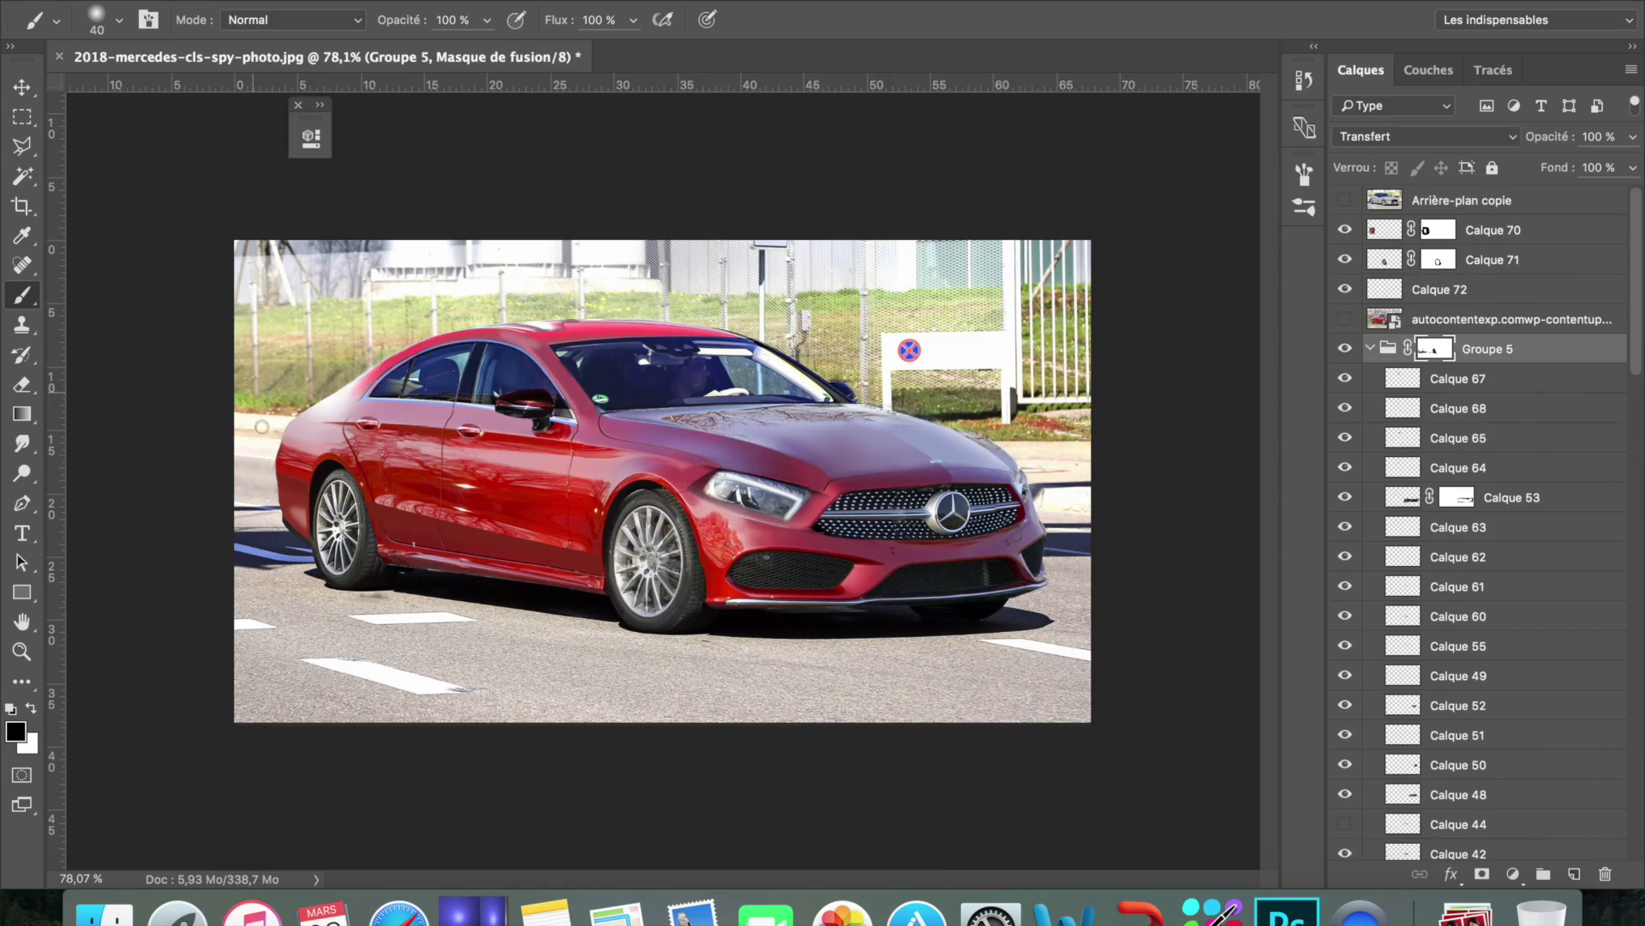
key(ctrl+plus)
key(ctrl+plus)
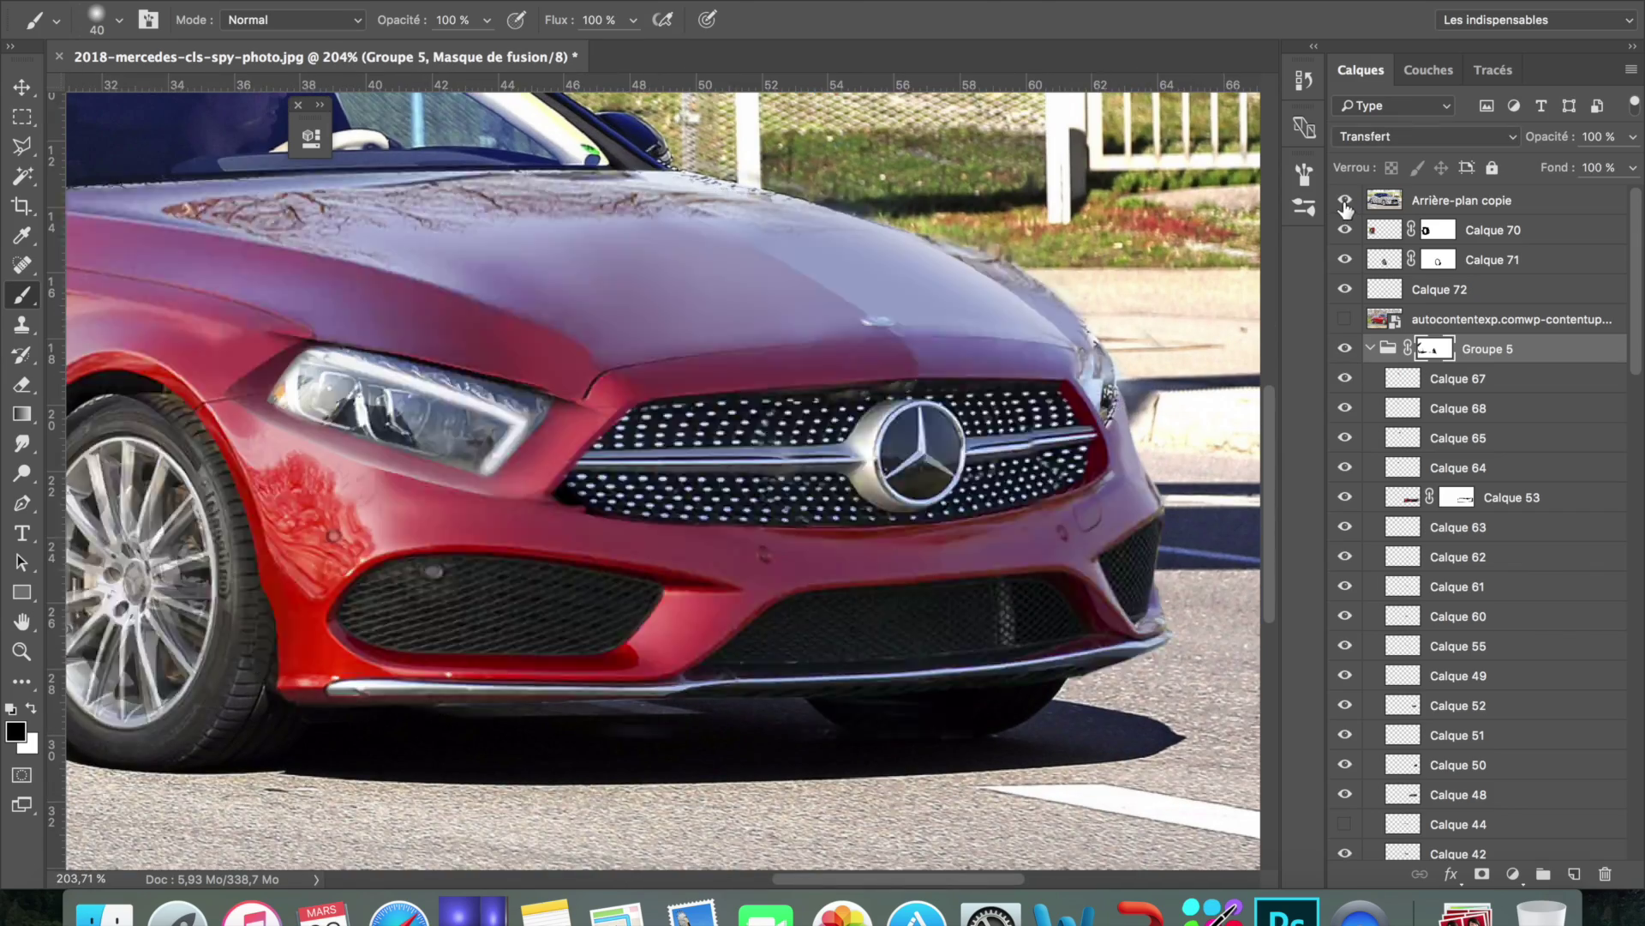
key(v)
click(1344, 201)
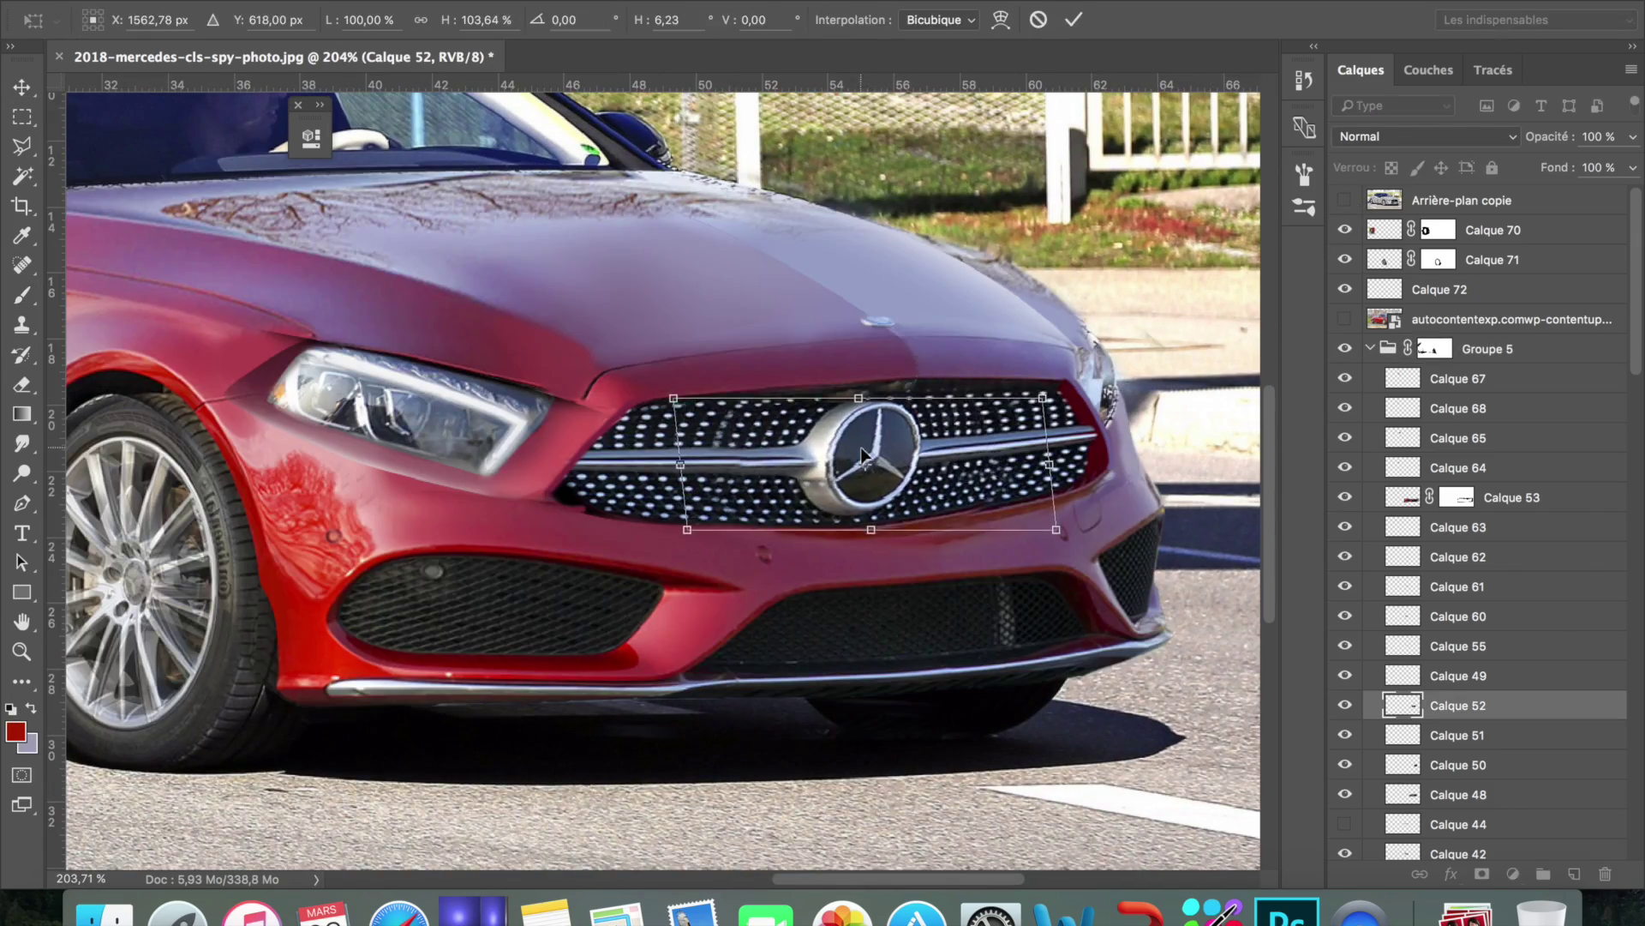
click(1345, 201)
key(ctrl+0)
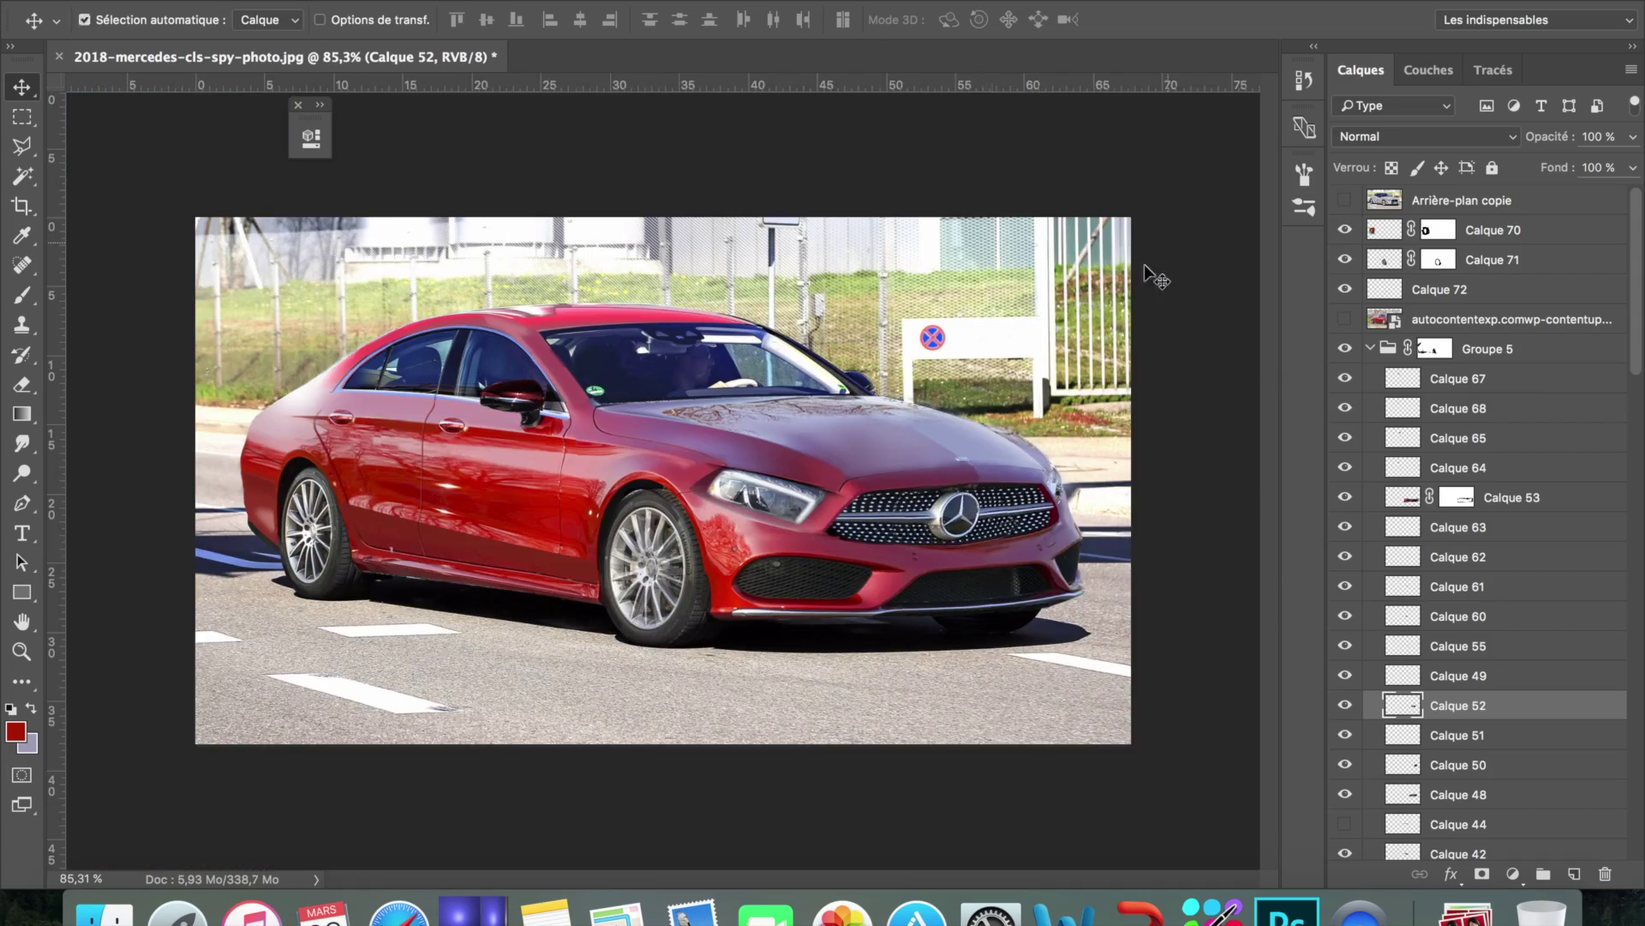